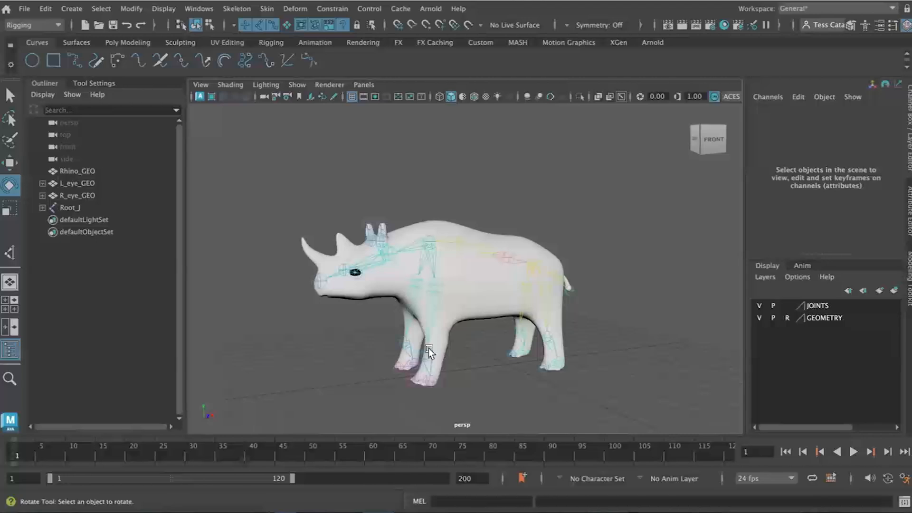
# - Open the IK Handle tool's options from the Rigging commands, reset the settings and enable Sticky
pyautogui.moveTo(472, 378)
pyautogui.keyDown('alt'); pyautogui.mouseDown()
pyautogui.moveTo(518, 379)
pyautogui.moveTo(454, 377)
pyautogui.mouseUp(); pyautogui.keyUp('alt')
pyautogui.scroll(2, 454, 377)
pyautogui.scroll(3, 453, 376)
pyautogui.keyDown('alt'); pyautogui.moveTo(452, 371); pyautogui.dragTo(504, 326, button='middle'); pyautogui.keyUp('alt')
pyautogui.keyDown('alt'); pyautogui.moveTo(505, 326); pyautogui.dragTo(515, 293); pyautogui.keyUp('alt')
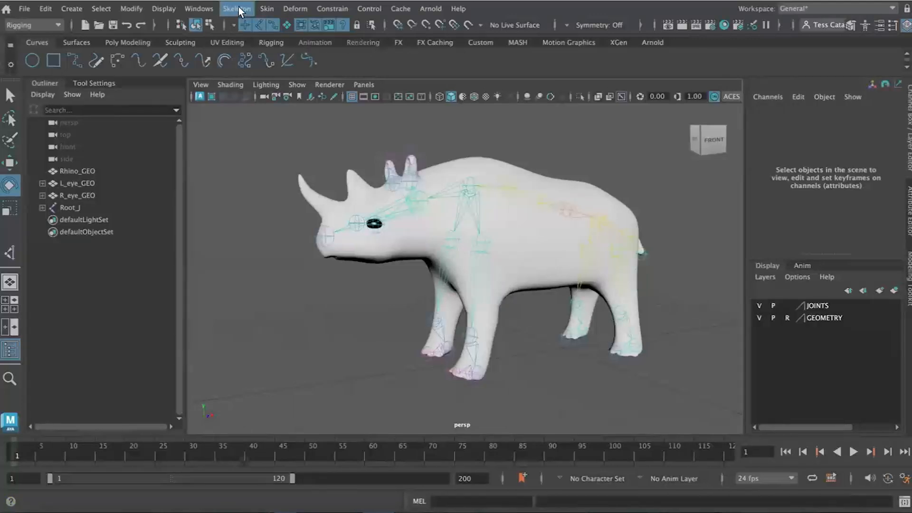
pyautogui.click(22, 25)
pyautogui.click(26, 51)
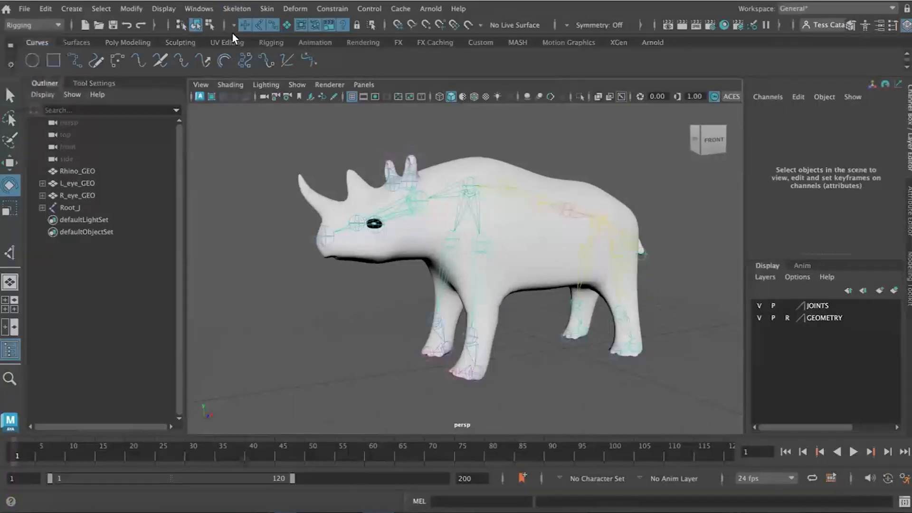
pyautogui.click(236, 10)
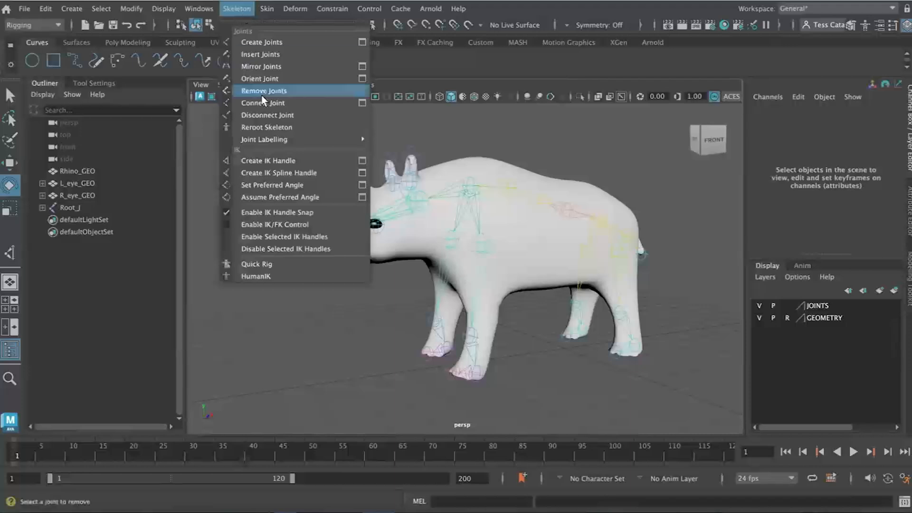
pyautogui.click(361, 160)
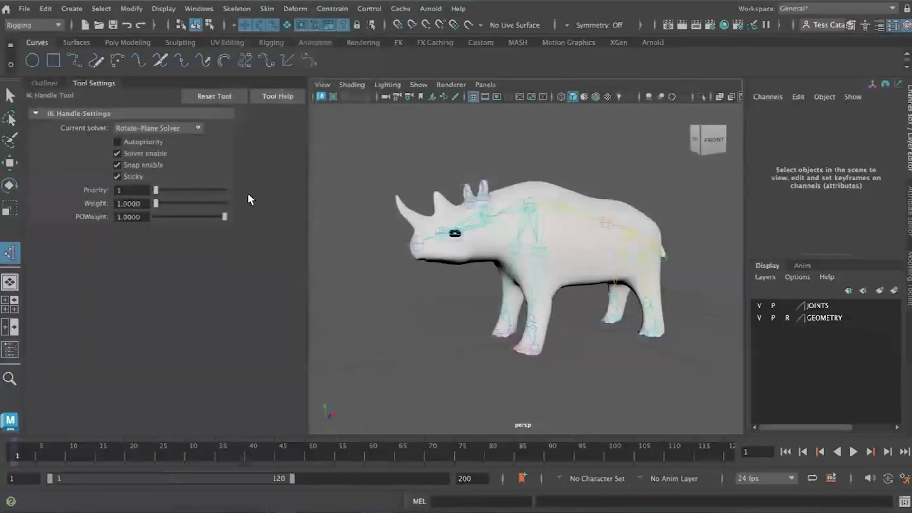
pyautogui.click(192, 95)
pyautogui.click(116, 177)
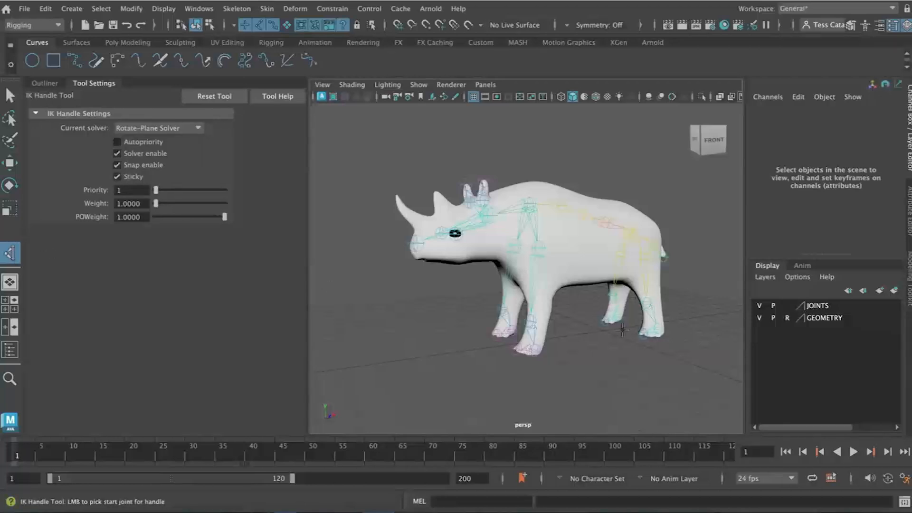
# - Create an IK handle from the left shoulder joint to the heel joint of the left front foot
pyautogui.scroll(5, 620, 328)
pyautogui.keyDown('alt'); pyautogui.moveTo(622, 331); pyautogui.dragTo(615, 326); pyautogui.keyUp('alt')
pyautogui.keyDown('alt'); pyautogui.moveTo(615, 326); pyautogui.dragTo(619, 292, button='middle'); pyautogui.keyUp('alt')
pyautogui.scroll(-7, 583, 258)
pyautogui.scroll(3, 583, 258)
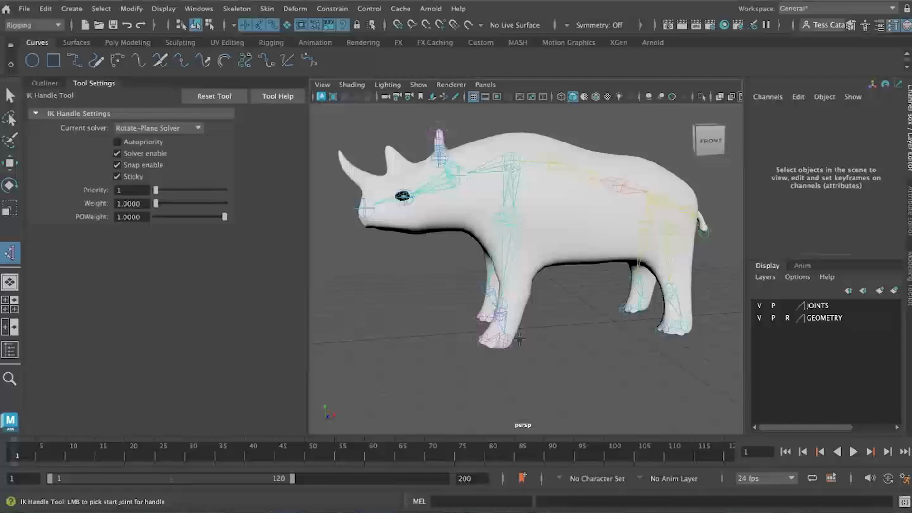
pyautogui.moveTo(531, 316)
pyautogui.keyDown('alt'); pyautogui.mouseDown()
pyautogui.moveTo(553, 317)
pyautogui.moveTo(503, 319)
pyautogui.moveTo(542, 315)
pyautogui.moveTo(512, 317)
pyautogui.moveTo(535, 310)
pyautogui.moveTo(531, 319)
pyautogui.mouseUp(); pyautogui.keyUp('alt')
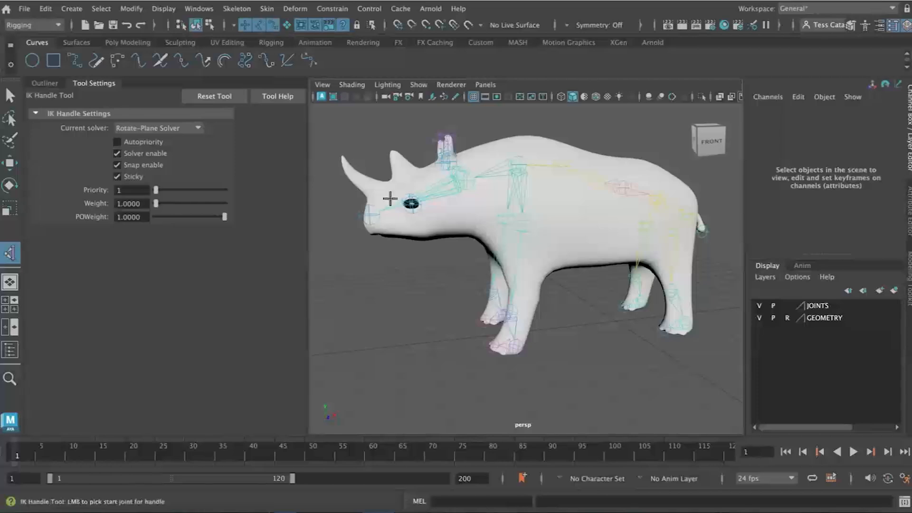
pyautogui.scroll(5, 569, 252)
pyautogui.scroll(-2, 578, 234)
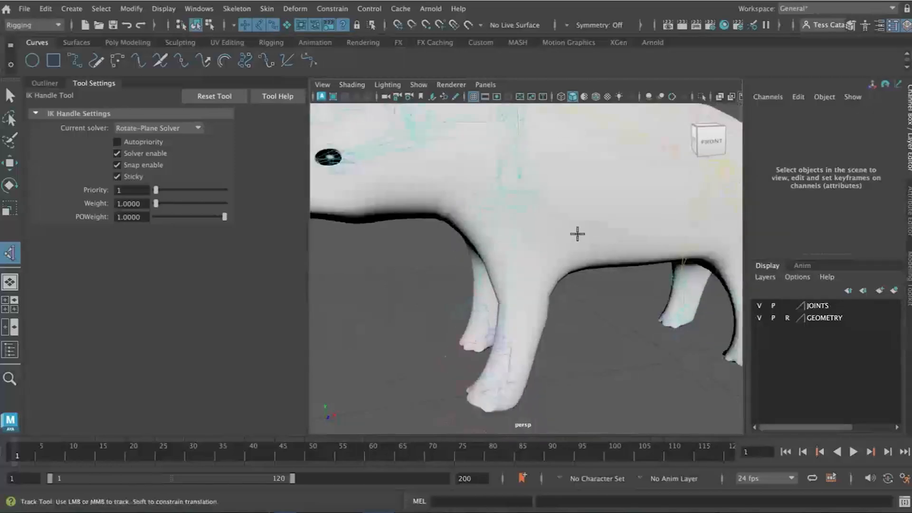
pyautogui.click(522, 186)
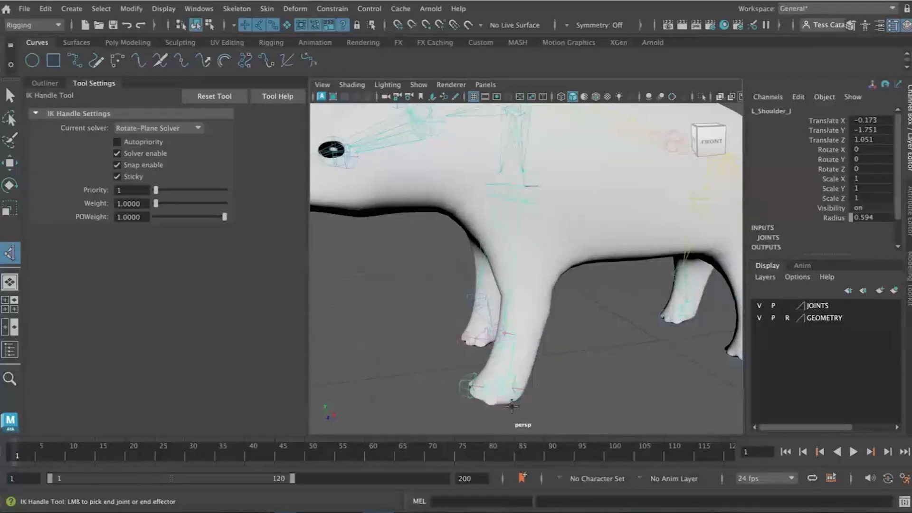
pyautogui.click(512, 388)
pyautogui.press('e')
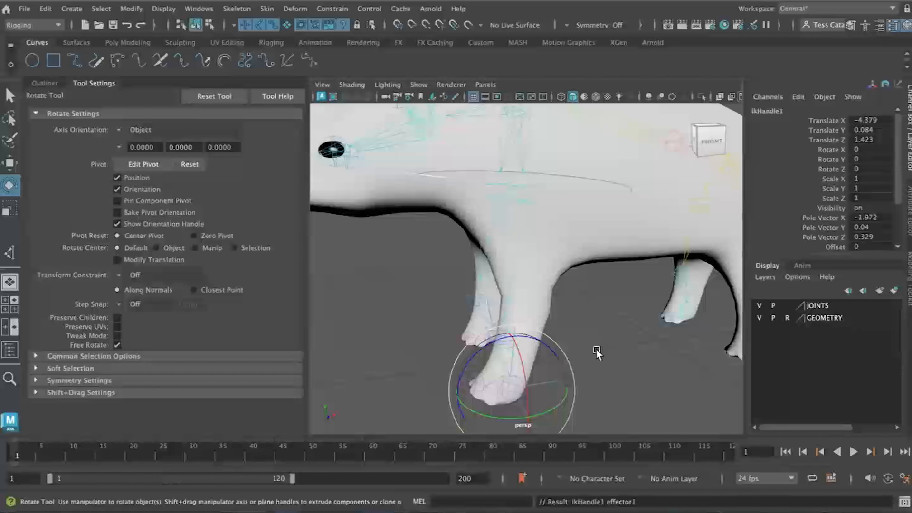
# - Switch the viewport to wireframe display so the joints inside the rhino can be seen
pyautogui.press('4')
pyautogui.keyDown('alt'); pyautogui.moveTo(603, 352); pyautogui.dragTo(597, 351); pyautogui.keyUp('alt')
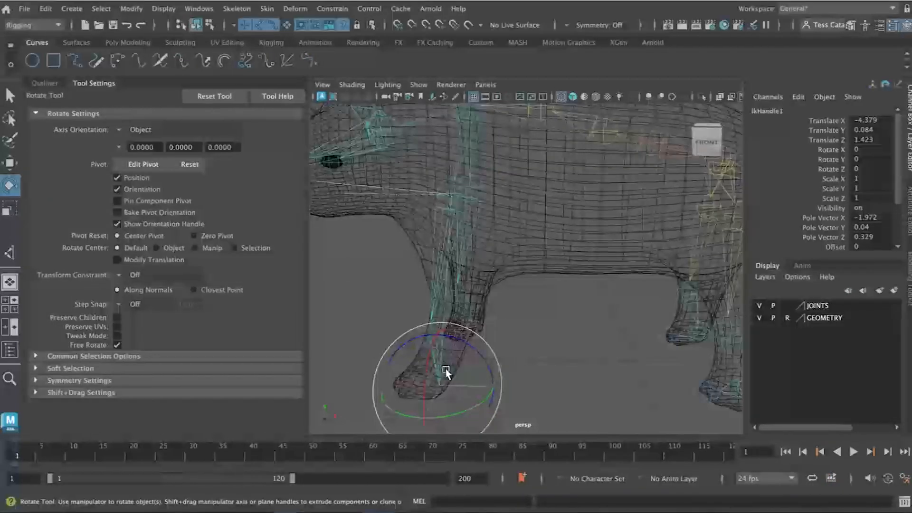
pyautogui.keyDown('alt'); pyautogui.moveTo(560, 352); pyautogui.dragTo(566, 349); pyautogui.keyUp('alt')
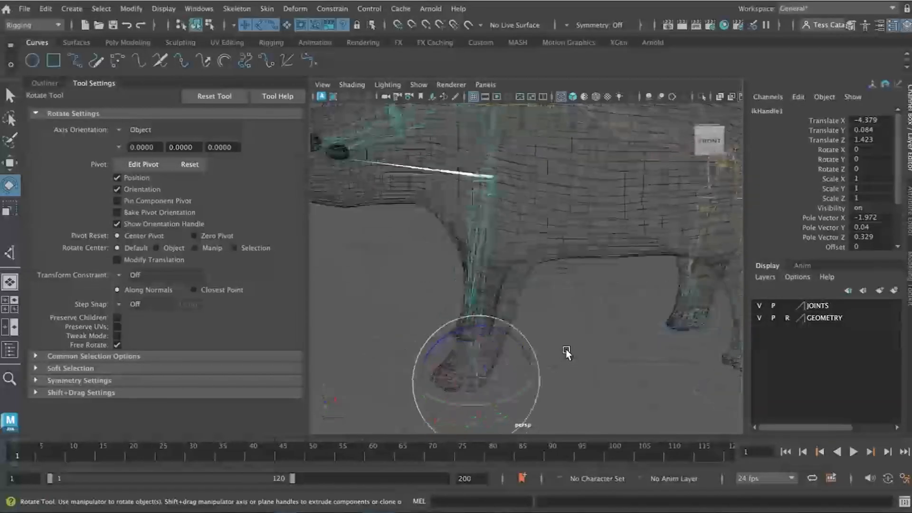
# - Test the left front leg's IK handle by moving it upward, and undo the move
pyautogui.press('w')
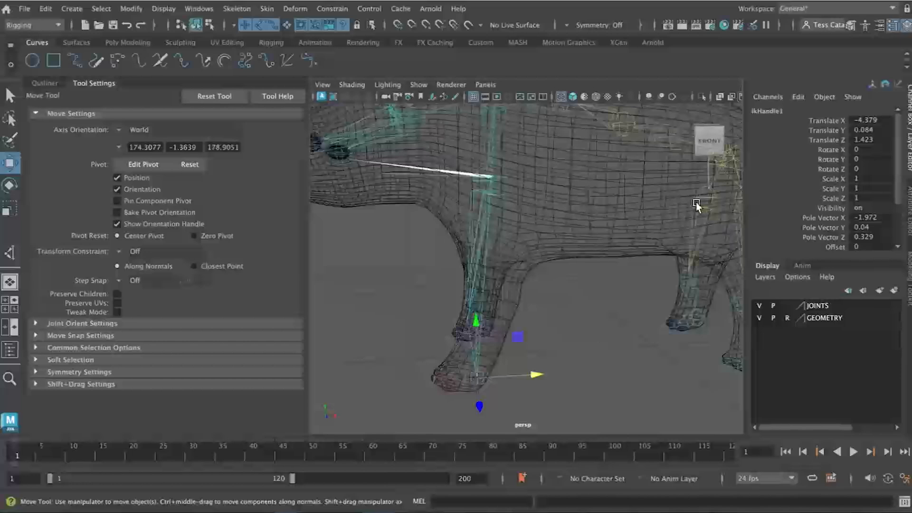
pyautogui.moveTo(474, 323); pyautogui.dragTo(493, 314)
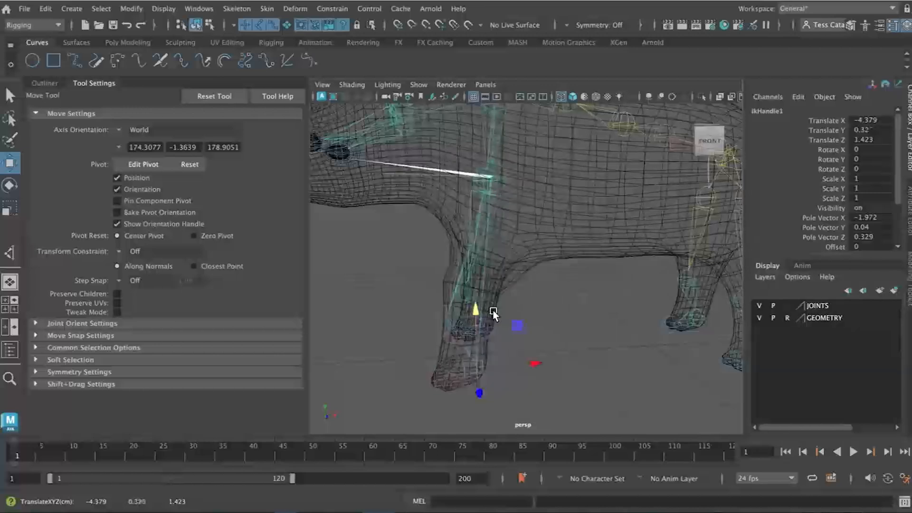
pyautogui.hotkey('ctrl', 'z')
# - Examine the left front leg's joint chain and IK handle from several angles
pyautogui.keyDown('alt'); pyautogui.moveTo(545, 285); pyautogui.dragTo(433, 292); pyautogui.keyUp('alt')
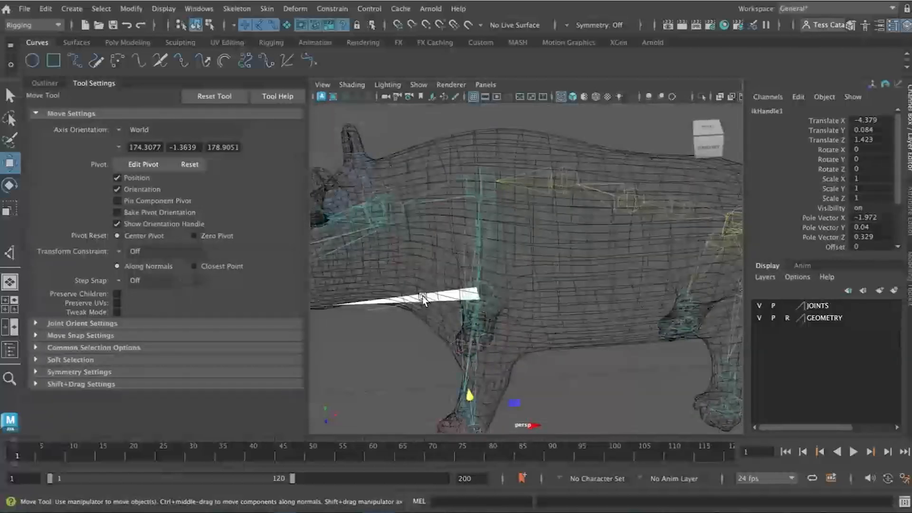
pyautogui.keyDown('alt'); pyautogui.moveTo(543, 388); pyautogui.dragTo(543, 370); pyautogui.keyUp('alt')
pyautogui.keyDown('alt'); pyautogui.moveTo(542, 309); pyautogui.dragTo(503, 306, button='middle'); pyautogui.keyUp('alt')
pyautogui.keyDown('alt'); pyautogui.moveTo(583, 323); pyautogui.dragTo(550, 312); pyautogui.keyUp('alt')
pyautogui.keyDown('alt'); pyautogui.moveTo(551, 311); pyautogui.dragTo(519, 308, button='middle'); pyautogui.keyUp('alt')
pyautogui.keyDown('alt'); pyautogui.moveTo(519, 308); pyautogui.dragTo(540, 310); pyautogui.keyUp('alt')
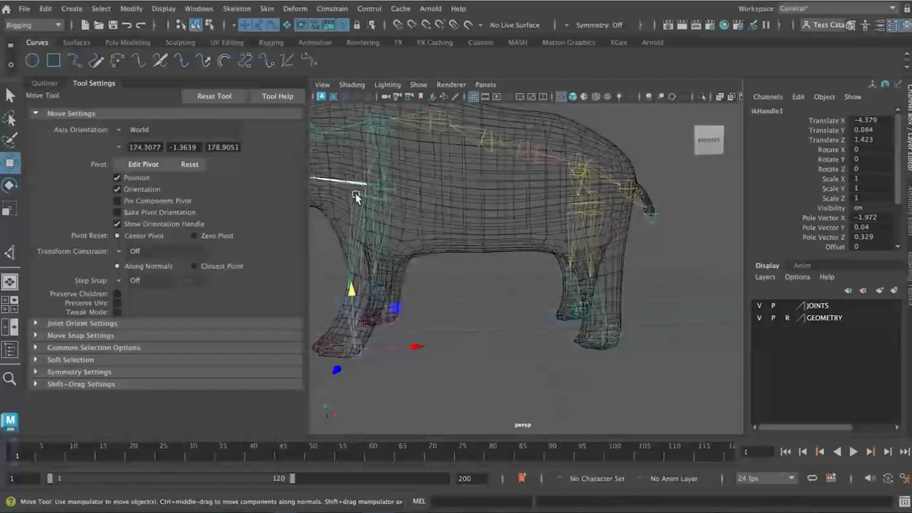
pyautogui.keyDown('alt'); pyautogui.moveTo(489, 282); pyautogui.dragTo(576, 332); pyautogui.keyUp('alt')
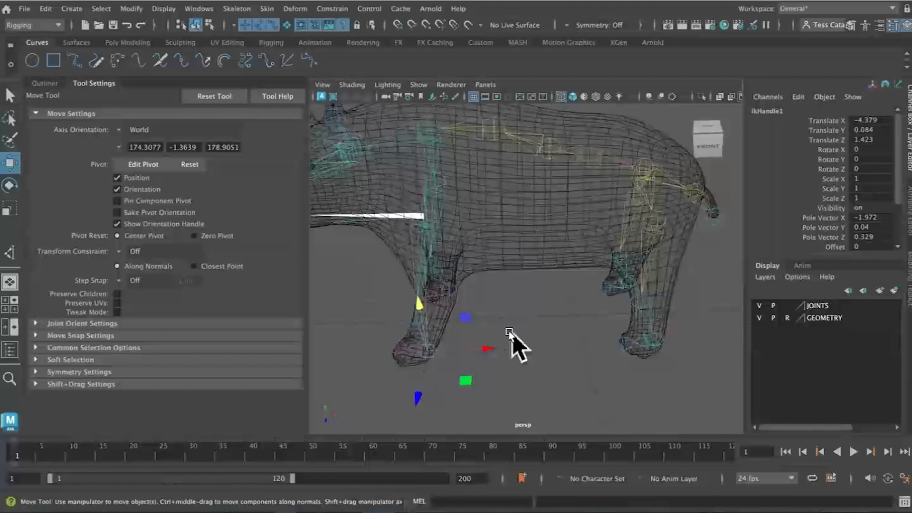
# - Try the left front IK handle with Translate X, Y and Z at 0, and undo back to before the handle's creation
pyautogui.click(860, 119)
pyautogui.keyDown('shift'); pyautogui.click(861, 137); pyautogui.keyUp('shift')
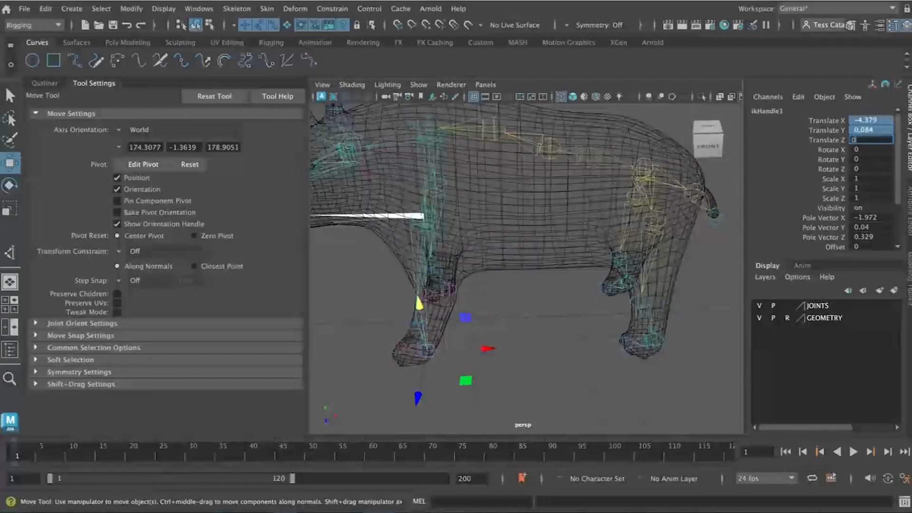
pyautogui.write('0')
pyautogui.press('Return')
pyautogui.hotkey('ctrl', 'z')
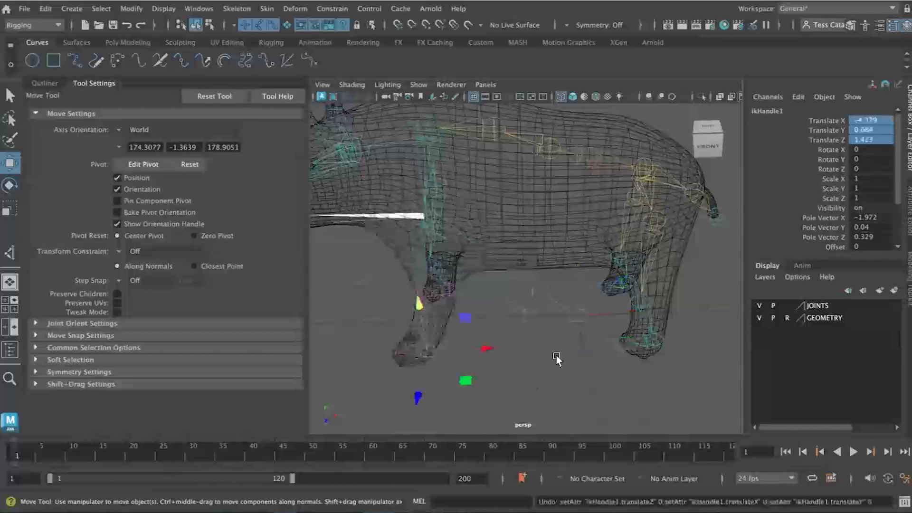
pyautogui.hotkey('ctrl', 'z')
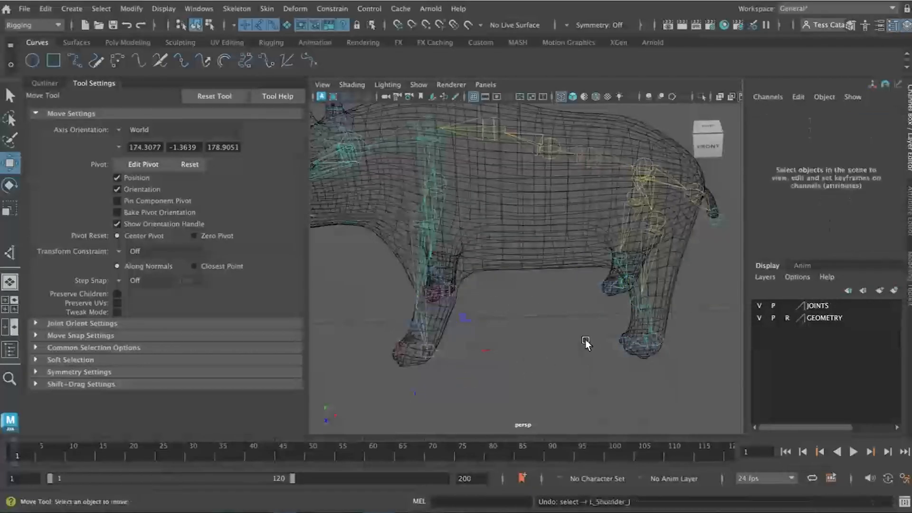
# - Recreate the left front leg's IK handle from the shoulder joint to the heel joint
pyautogui.keyDown('alt'); pyautogui.moveTo(514, 338); pyautogui.dragTo(531, 326); pyautogui.keyUp('alt')
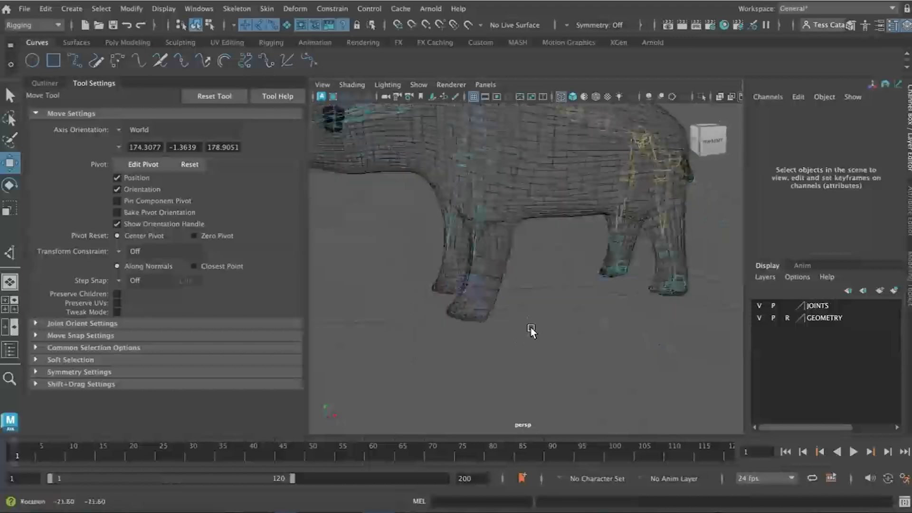
pyautogui.click(71, 8)
pyautogui.moveTo(147, 6)
pyautogui.moveTo(237, 8)
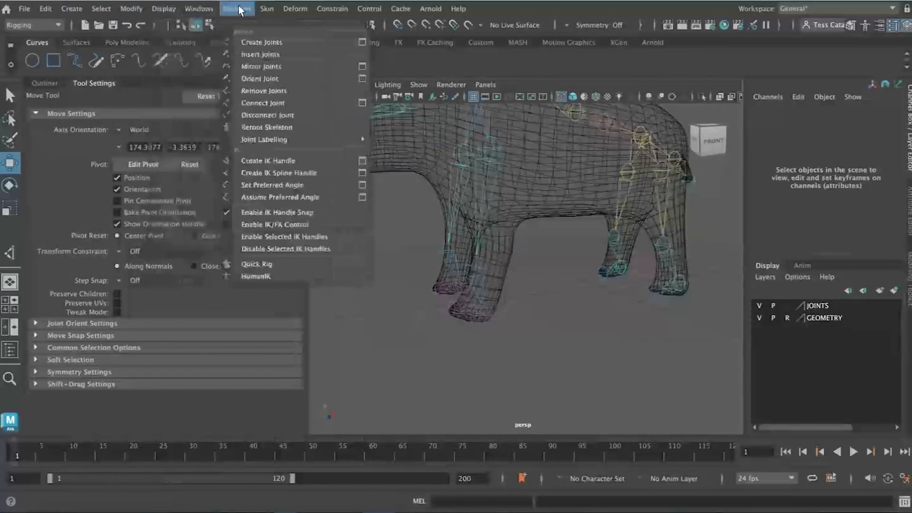
pyautogui.click(267, 162)
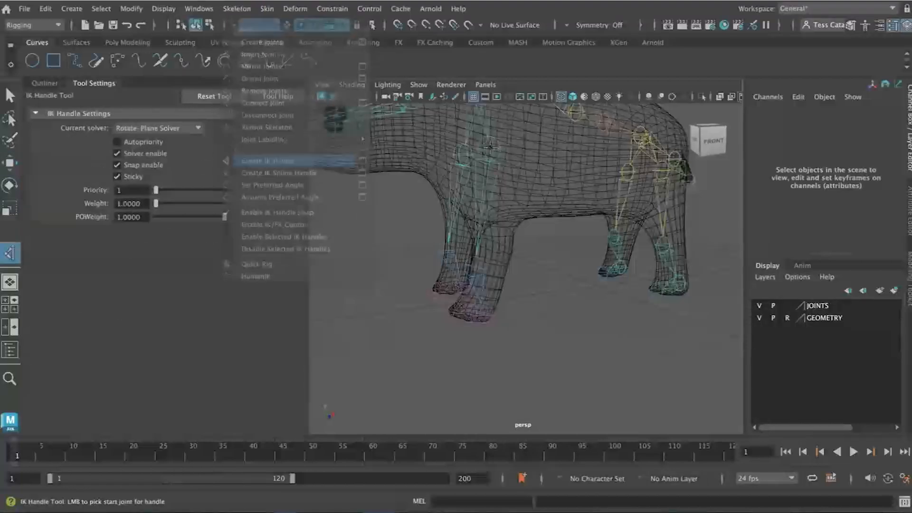
pyautogui.click(488, 145)
pyautogui.click(477, 310)
pyautogui.press('w')
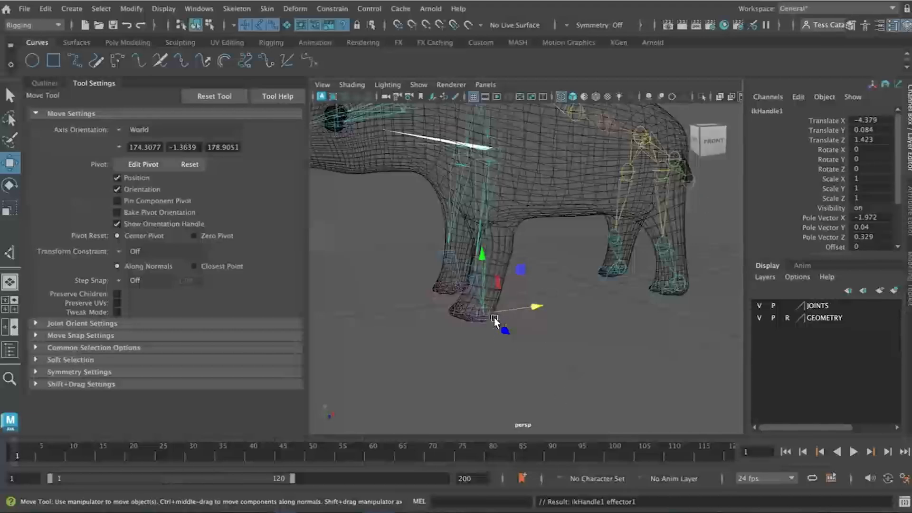
# - Create an IK handle on the right front leg from the shoulder joint to the heel joint
pyautogui.keyDown('alt'); pyautogui.moveTo(615, 334); pyautogui.dragTo(643, 191); pyautogui.keyUp('alt')
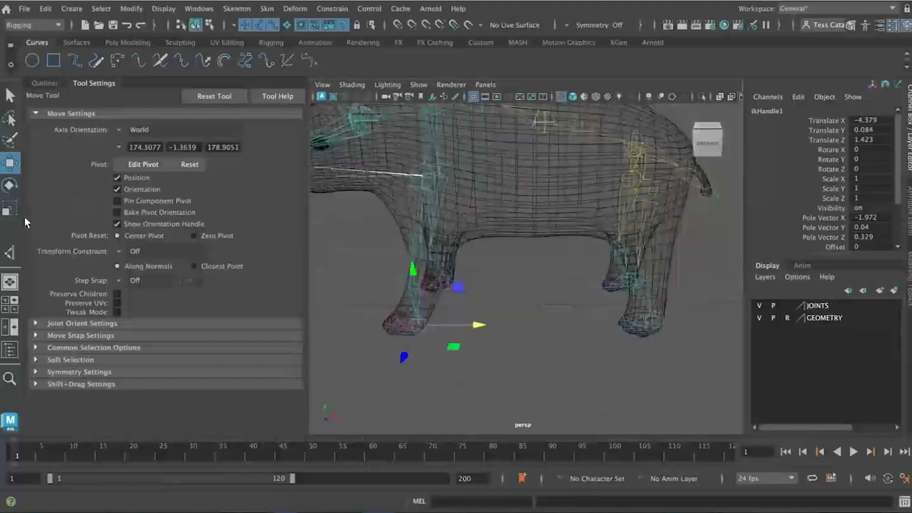
pyautogui.click(9, 252)
pyautogui.keyDown('alt'); pyautogui.moveTo(327, 325); pyautogui.dragTo(457, 298); pyautogui.keyUp('alt')
pyautogui.keyDown('alt'); pyautogui.moveTo(624, 170); pyautogui.dragTo(621, 163); pyautogui.keyUp('alt')
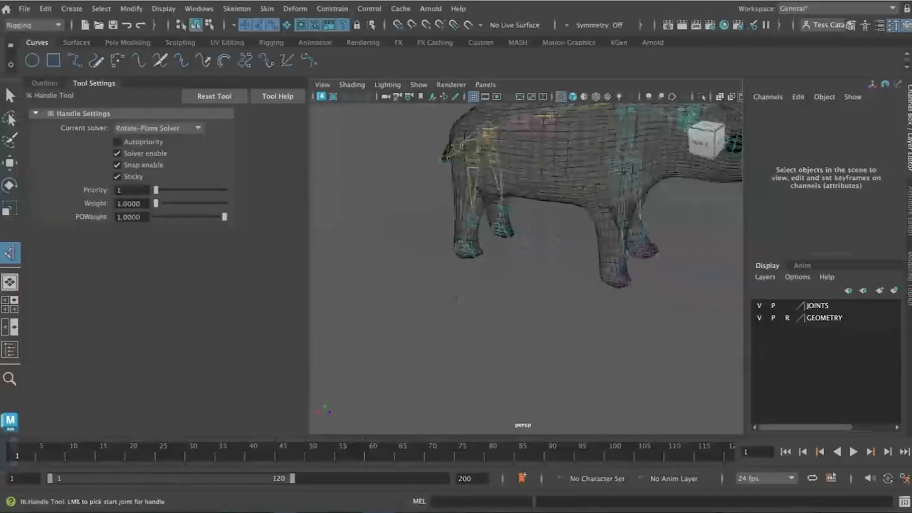
pyautogui.click(619, 162)
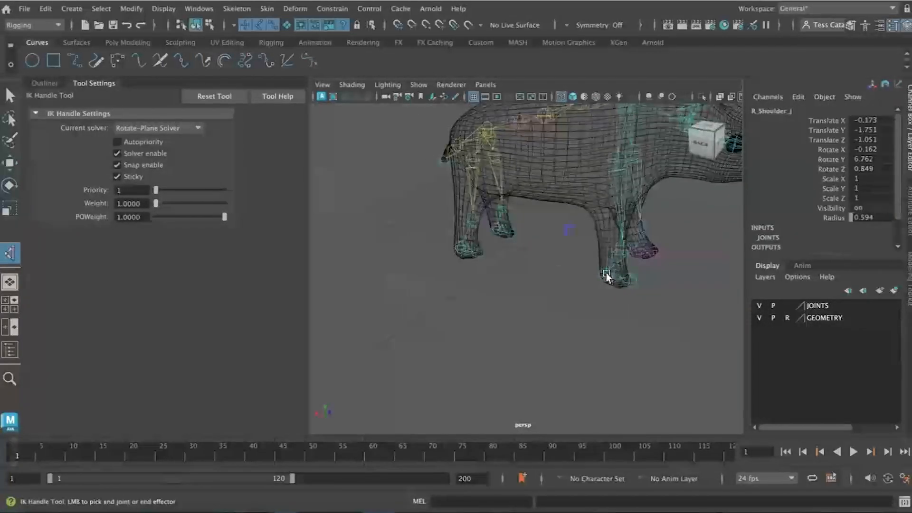
pyautogui.click(607, 272)
# - Create an IK handle on the left hind leg from the hip joint to the heel joint
pyautogui.keyDown('alt'); pyautogui.moveTo(635, 335); pyautogui.dragTo(553, 306); pyautogui.keyUp('alt')
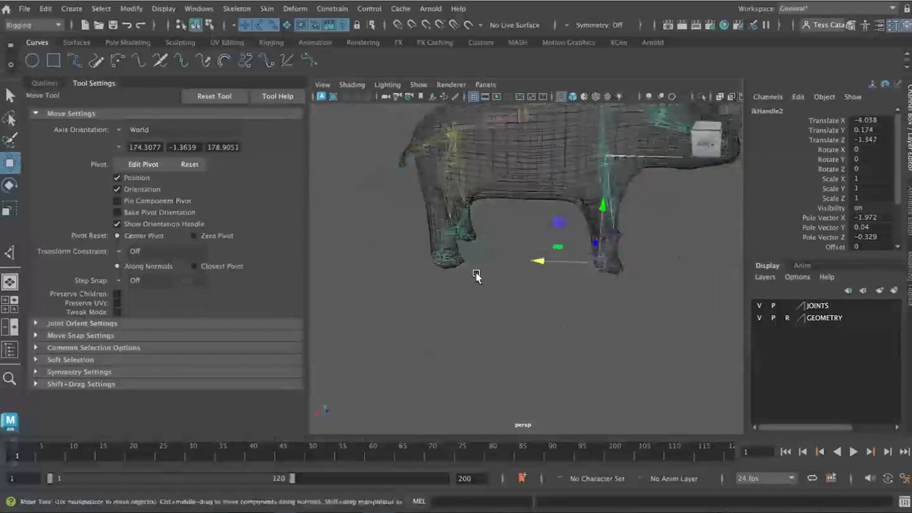
pyautogui.scroll(5, 475, 272)
pyautogui.keyDown('alt'); pyautogui.moveTo(475, 273); pyautogui.dragTo(529, 314, button='middle'); pyautogui.keyUp('alt')
pyautogui.keyDown('alt'); pyautogui.moveTo(524, 317); pyautogui.dragTo(650, 309); pyautogui.keyUp('alt')
pyautogui.keyDown('alt'); pyautogui.moveTo(649, 309); pyautogui.dragTo(632, 244, button='middle'); pyautogui.keyUp('alt')
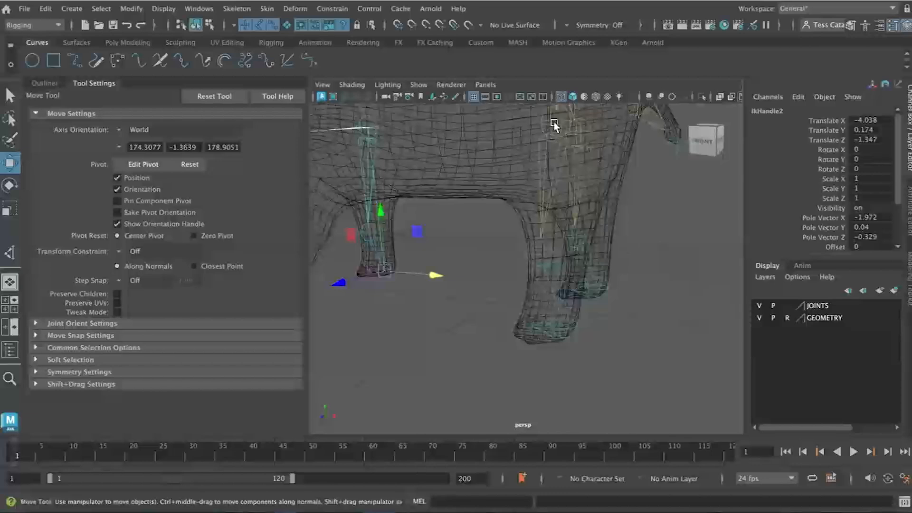
pyautogui.click(9, 252)
pyautogui.click(552, 298)
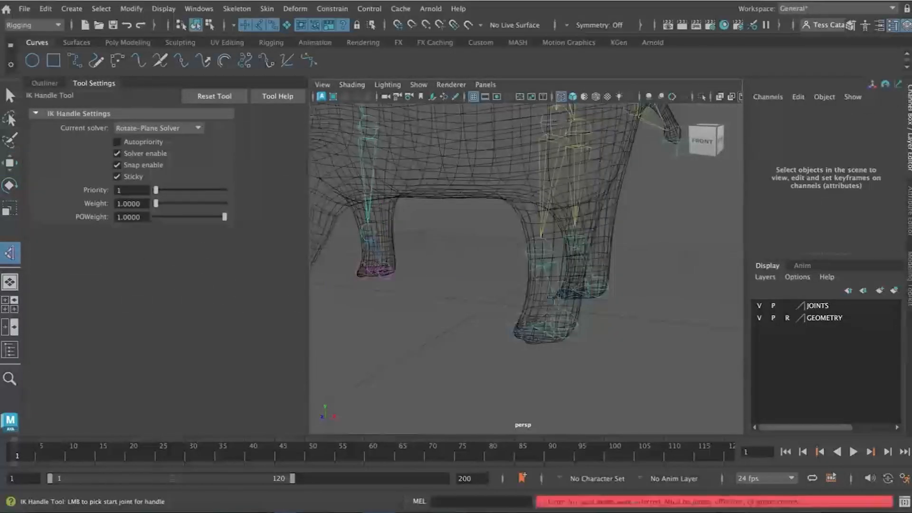
pyautogui.click(549, 123)
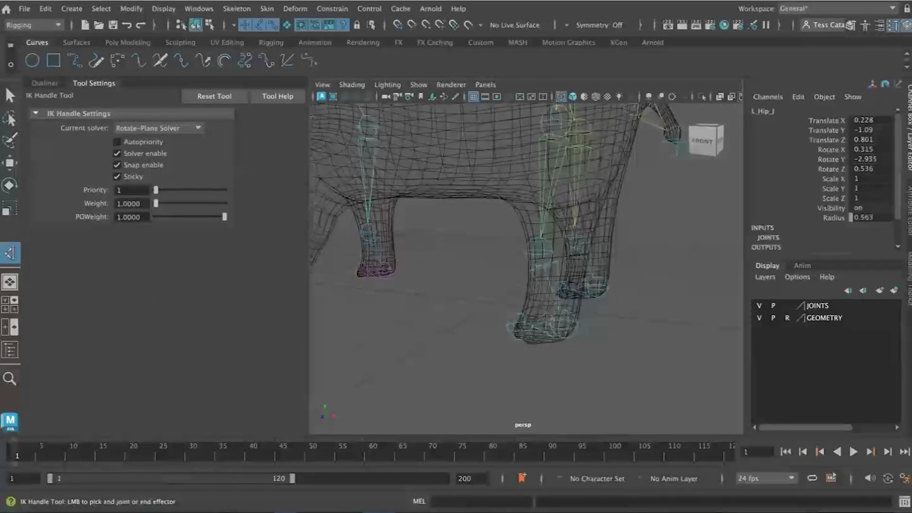
pyautogui.click(568, 324)
# - Create an IK handle on the right hind leg from the hip joint to the heel joint
pyautogui.keyDown('alt'); pyautogui.moveTo(674, 366); pyautogui.dragTo(494, 367); pyautogui.keyUp('alt')
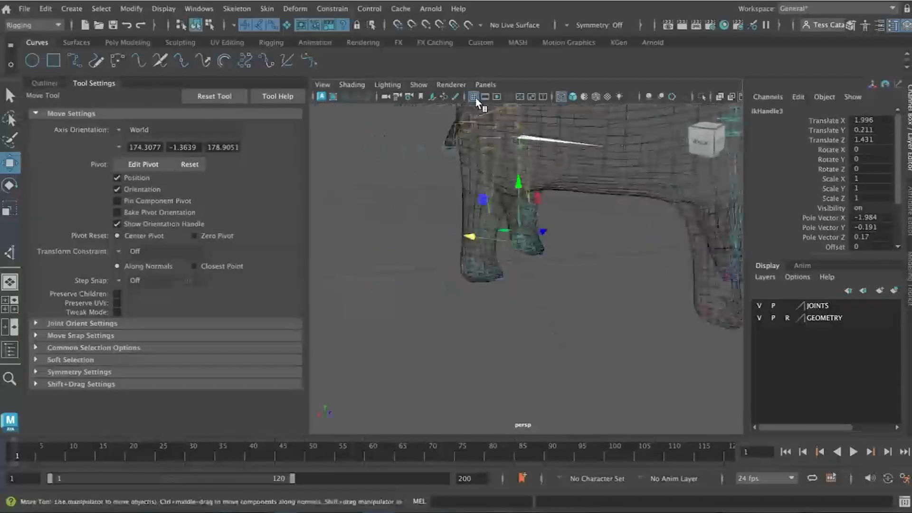
pyautogui.click(10, 252)
pyautogui.click(490, 136)
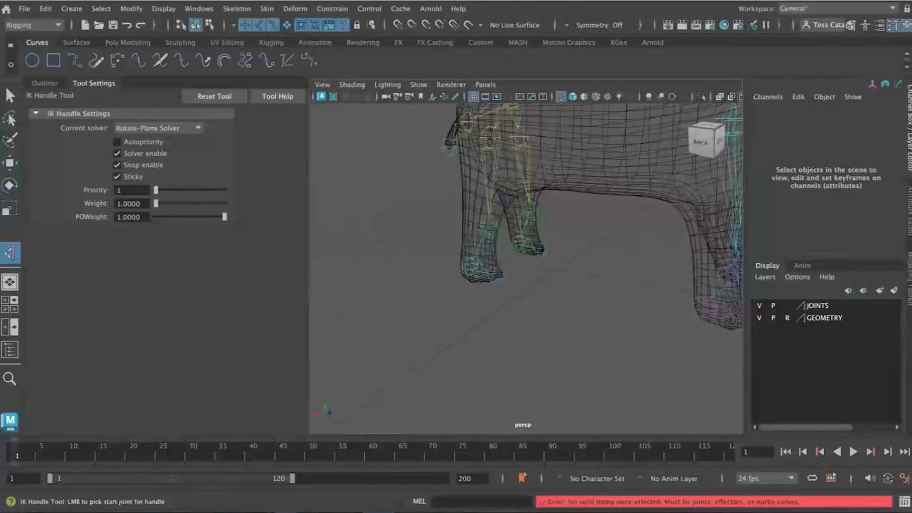
pyautogui.click(489, 137)
pyautogui.click(465, 265)
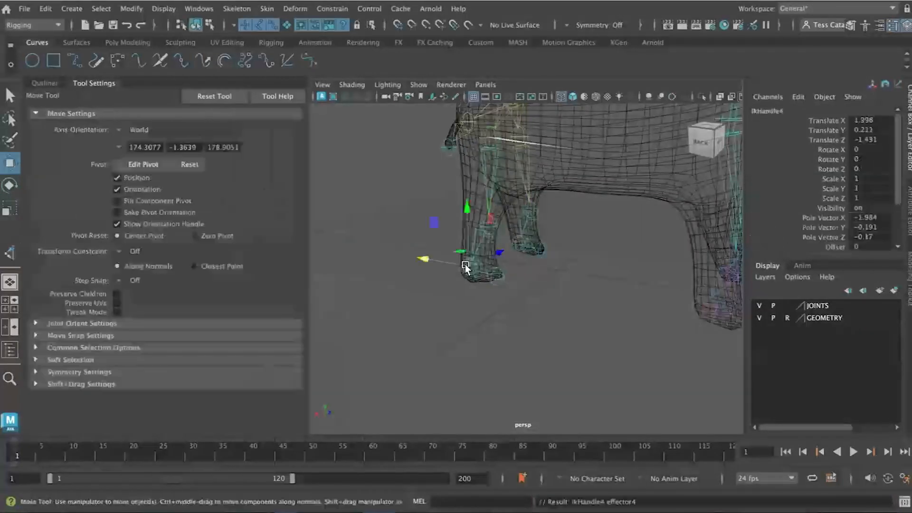
pyautogui.keyDown('alt'); pyautogui.moveTo(464, 335); pyautogui.dragTo(496, 338); pyautogui.keyUp('alt')
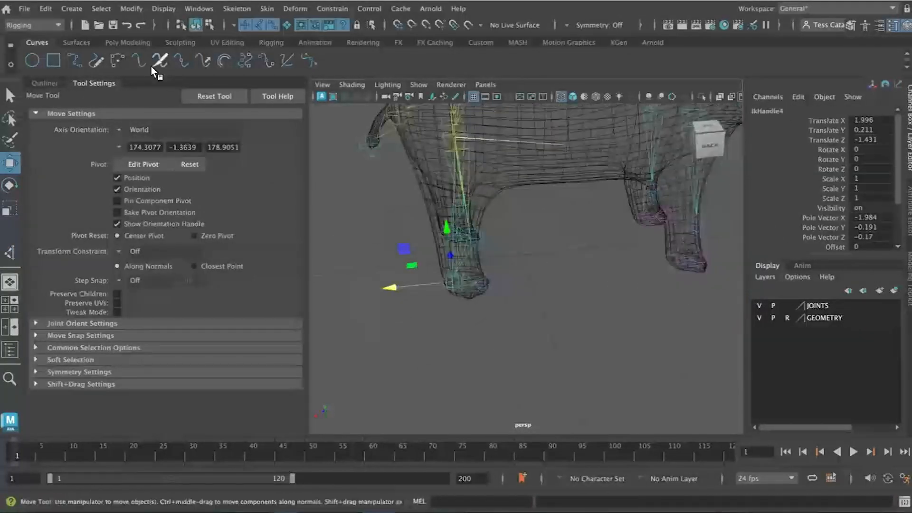
# - Rename ikHandle1 as L_Front_IK and ikHandle2 as R_Front_IK in the Outliner
pyautogui.click(52, 83)
pyautogui.doubleClick(69, 220)
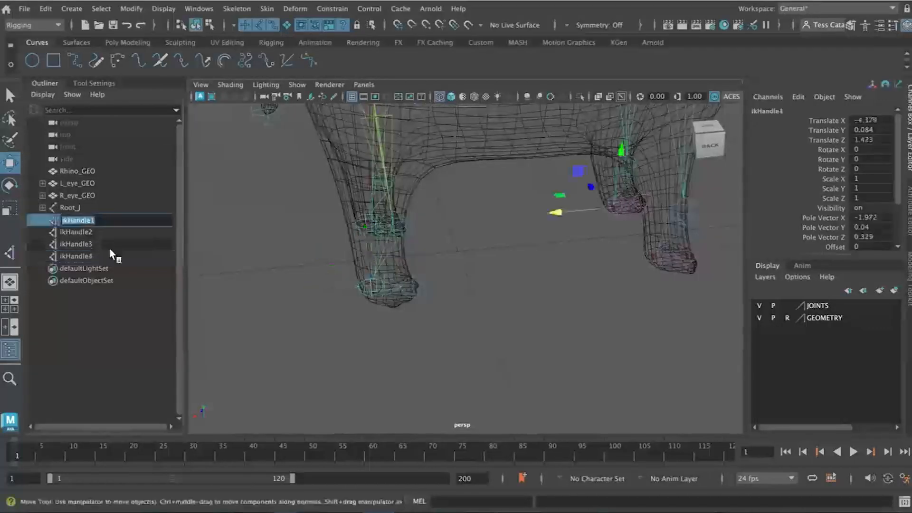
pyautogui.write('L_Front_IK')
pyautogui.doubleClick(78, 232)
pyautogui.write('R_Front_')
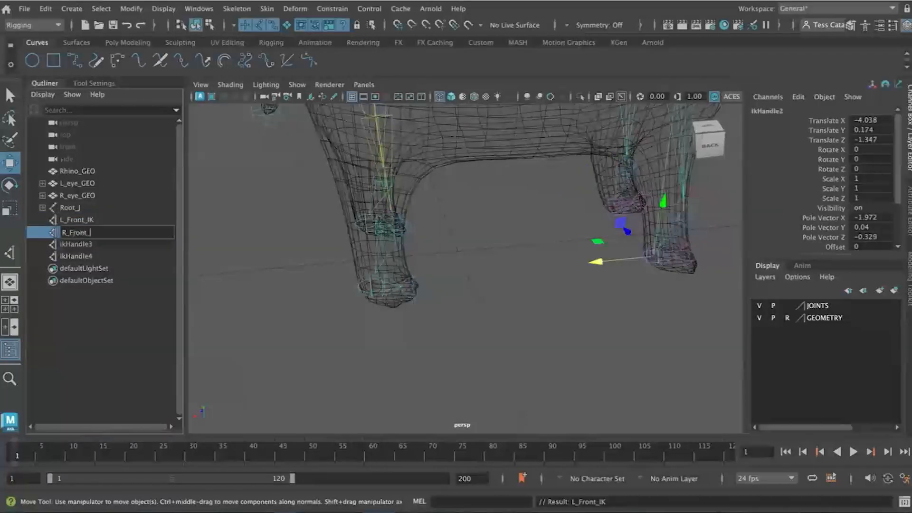
pyautogui.write('IK')
pyautogui.press('Return')
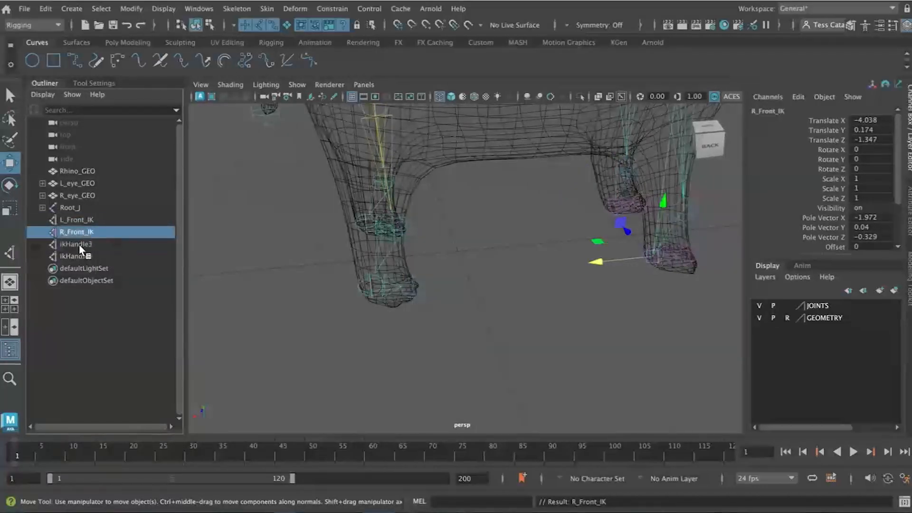
# - Rename ikHandle3 as L_Back_IK and ikHandle4 as R_Back_IK
pyautogui.doubleClick(79, 245)
pyautogui.write('L_Back_')
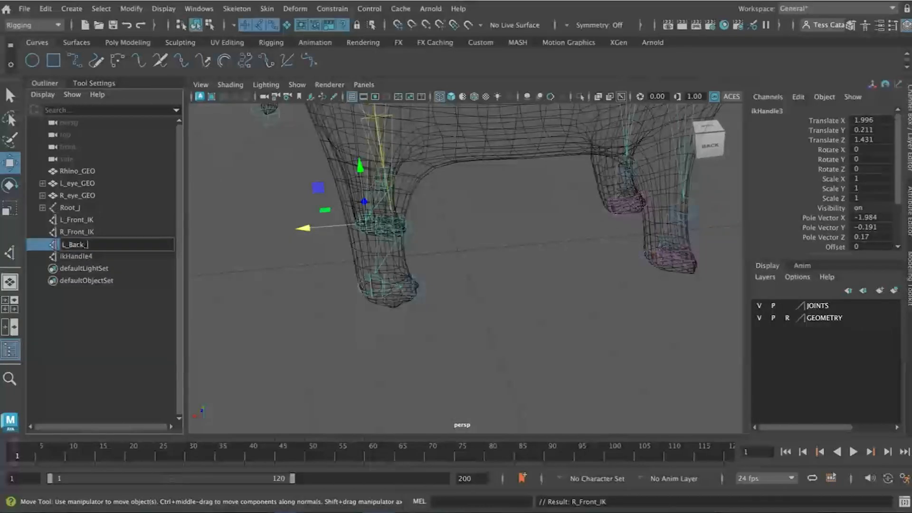
pyautogui.write('IK')
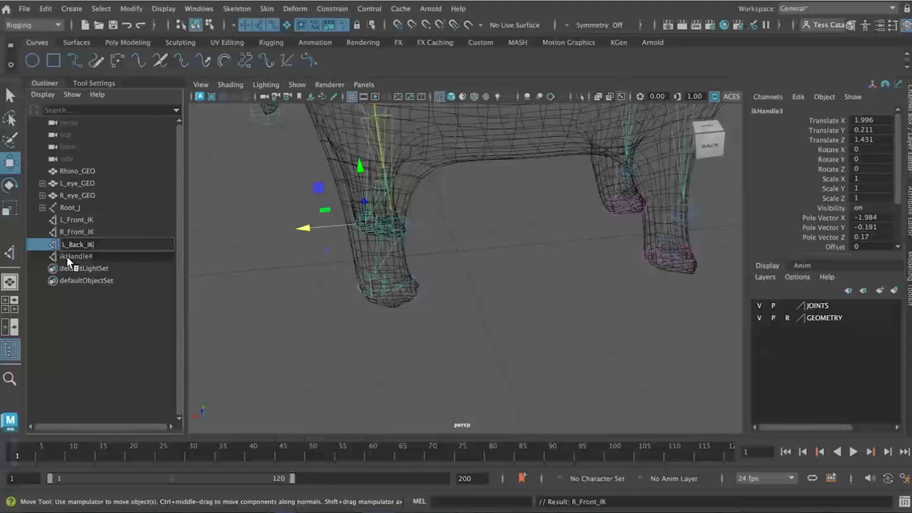
pyautogui.click(76, 259)
pyautogui.doubleClick(76, 258)
pyautogui.write('R')
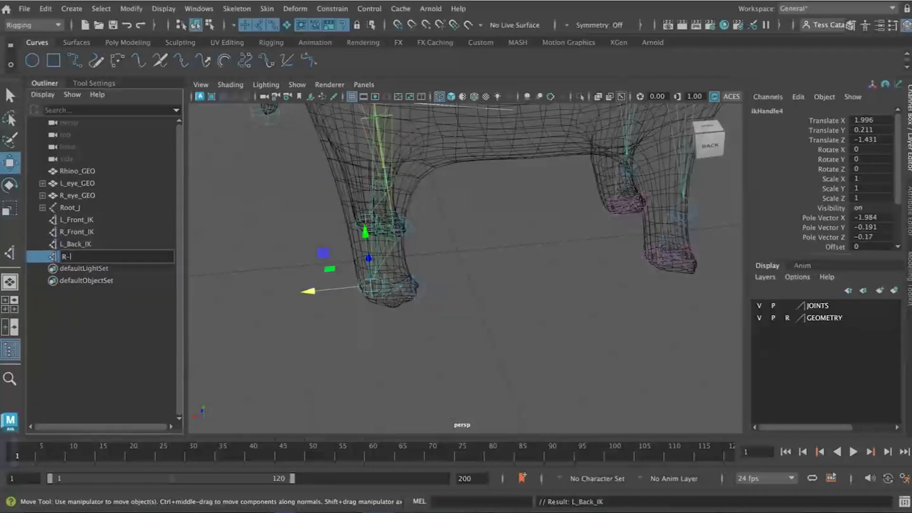
pyautogui.write('_Back_IK')
pyautogui.press('Return')
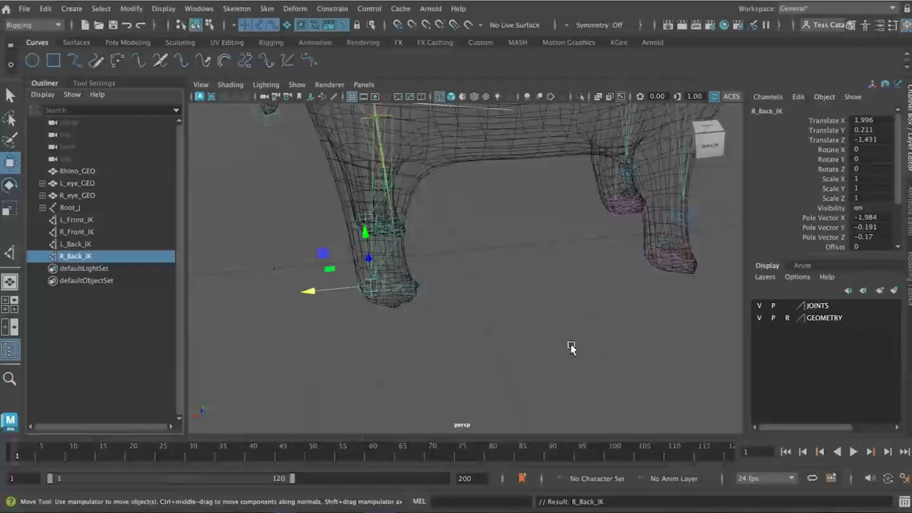
# - Create a NURBS circle and move it around the left front foot, at about Translate X -4.592 and Translate Z 1.442
pyautogui.keyDown('alt'); pyautogui.moveTo(567, 352); pyautogui.dragTo(527, 316); pyautogui.keyUp('alt')
pyautogui.scroll(-3, 513, 332)
pyautogui.scroll(-5, 526, 316)
pyautogui.keyDown('alt'); pyautogui.moveTo(526, 316); pyautogui.dragTo(497, 351, button='middle'); pyautogui.keyUp('alt')
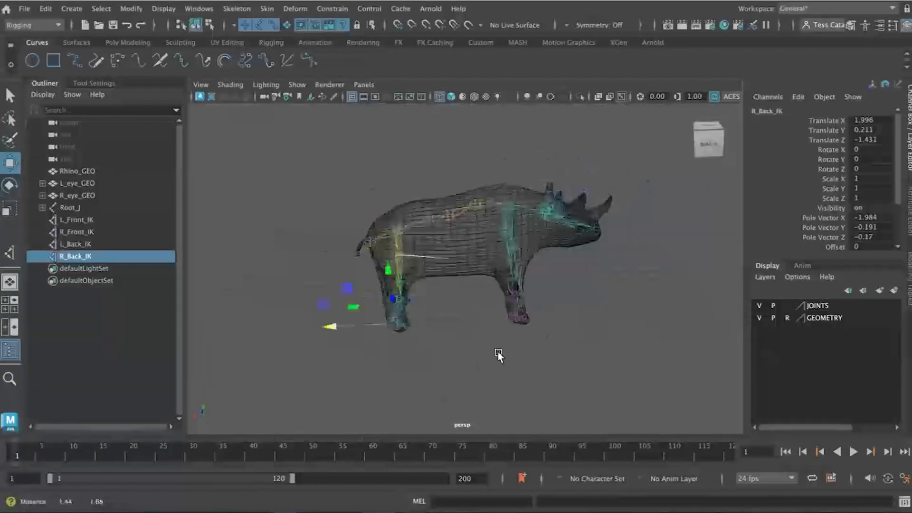
pyautogui.scroll(5, 498, 352)
pyautogui.keyDown('alt'); pyautogui.moveTo(592, 355); pyautogui.dragTo(567, 346, button='middle'); pyautogui.keyUp('alt')
pyautogui.keyDown('alt'); pyautogui.moveTo(566, 348); pyautogui.dragTo(560, 356); pyautogui.keyUp('alt')
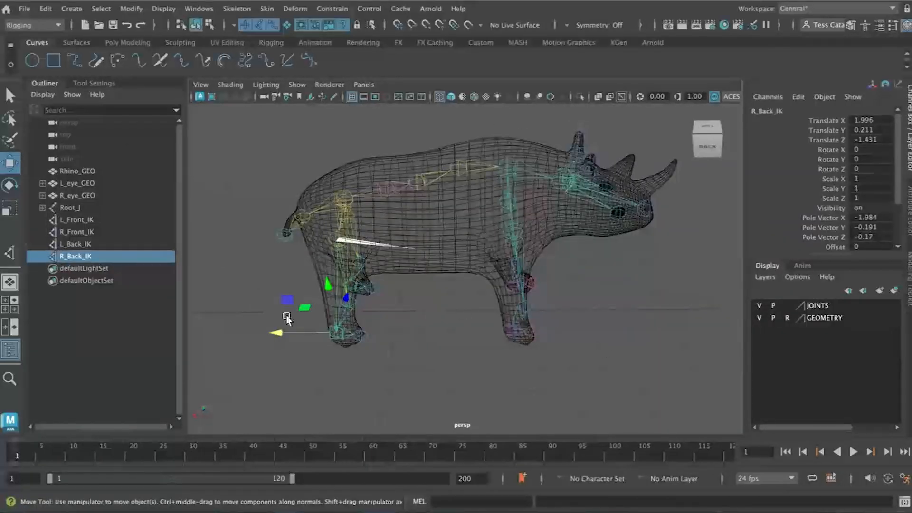
pyautogui.click(32, 61)
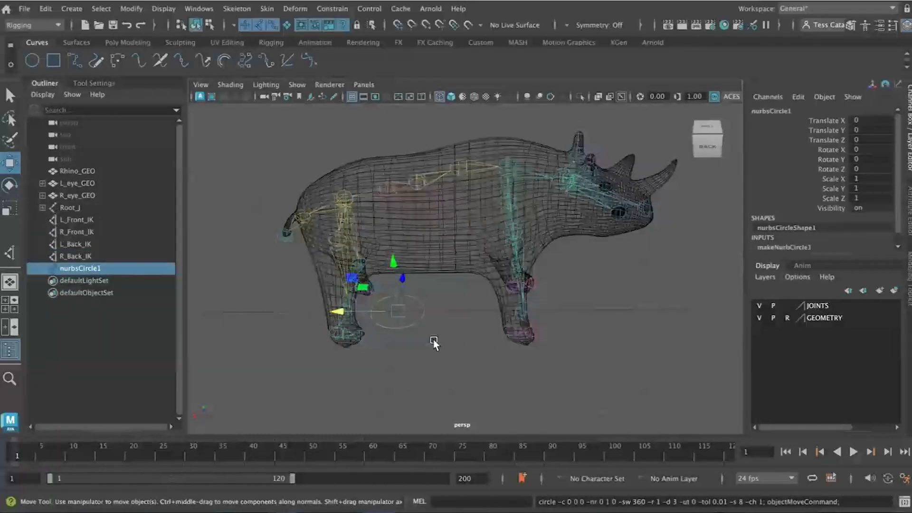
pyautogui.moveTo(402, 278); pyautogui.dragTo(459, 326)
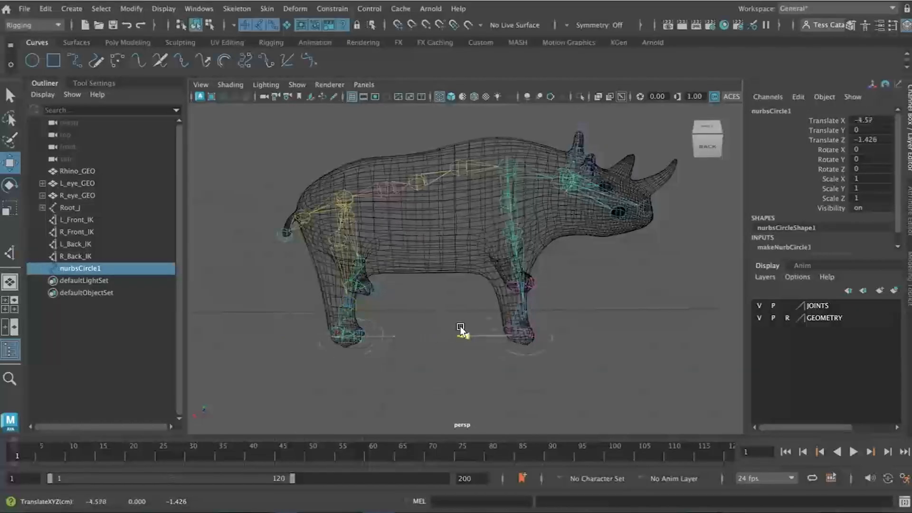
pyautogui.keyDown('alt'); pyautogui.moveTo(646, 342); pyautogui.dragTo(562, 401); pyautogui.keyUp('alt')
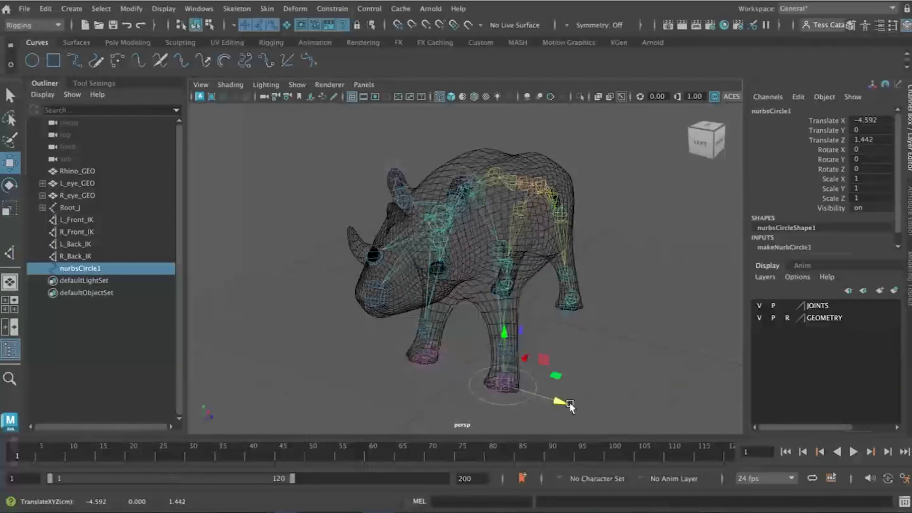
pyautogui.keyDown('alt'); pyautogui.moveTo(602, 375); pyautogui.dragTo(540, 363); pyautogui.keyUp('alt')
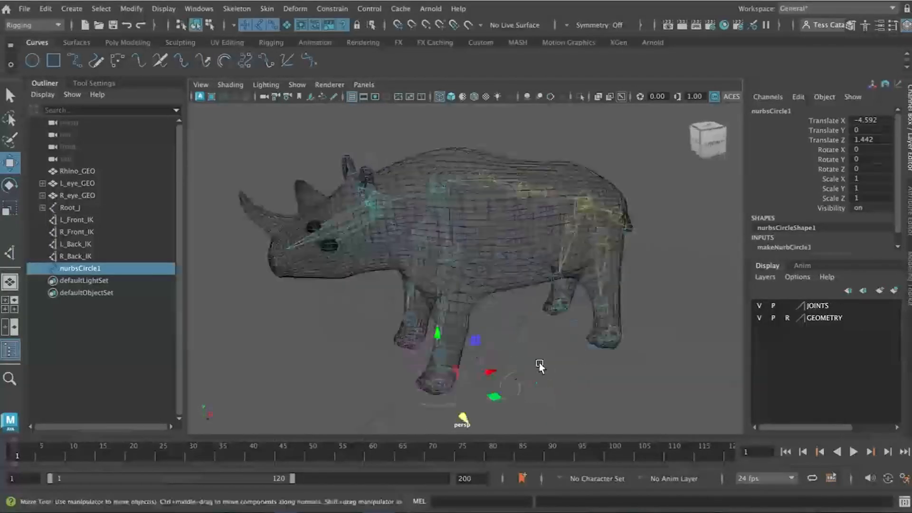
# - Turn on point snapping and snap the circle along X at the left front foot, at Translate X -4.342
pyautogui.scroll(6, 551, 333)
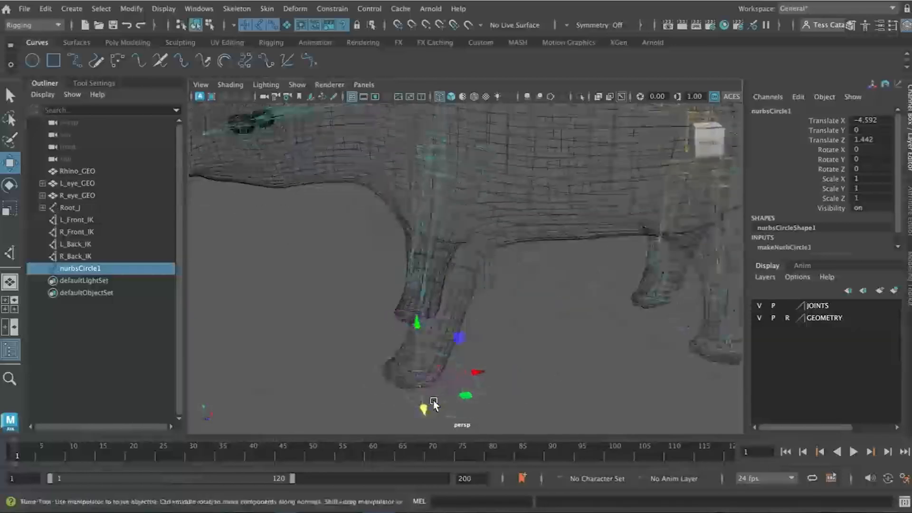
pyautogui.click(426, 25)
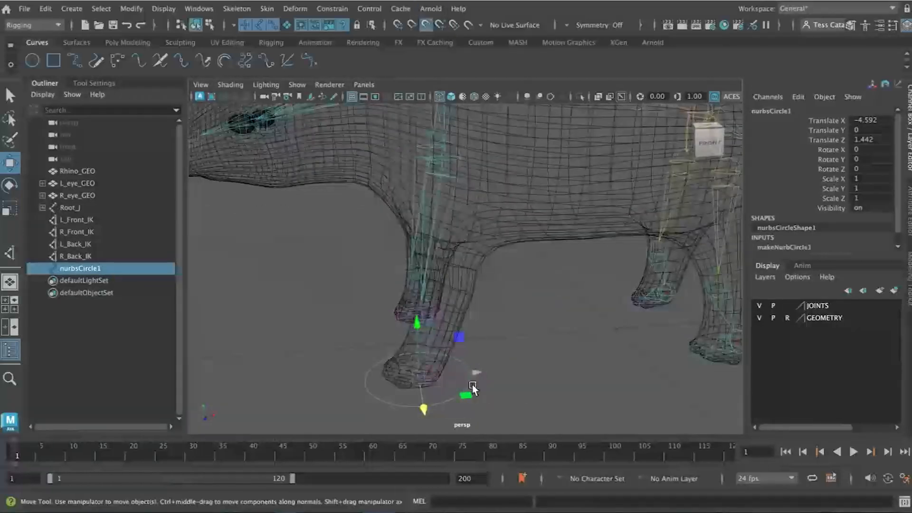
pyautogui.moveTo(473, 384); pyautogui.dragTo(433, 375)
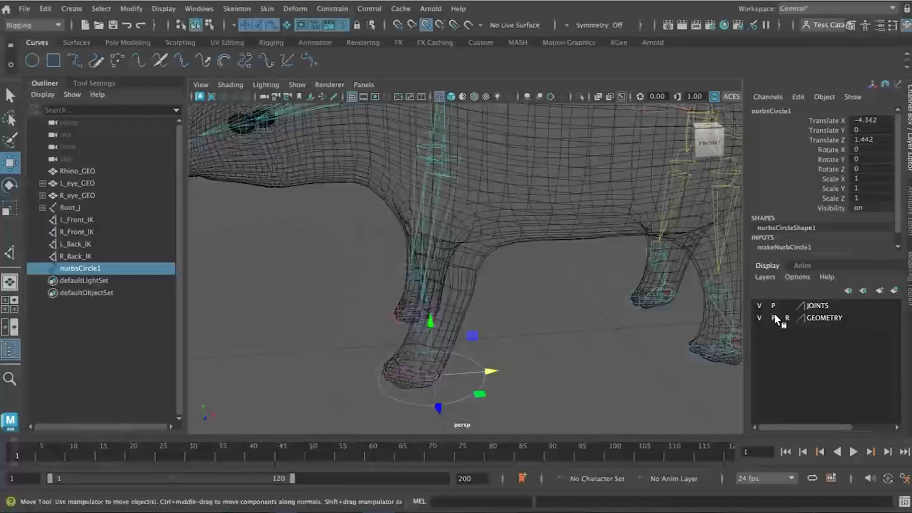
# - Hide the GEOMETRY display layer and check the circle's position around the left front foot joint
pyautogui.click(758, 317)
pyautogui.keyDown('alt'); pyautogui.moveTo(488, 407); pyautogui.dragTo(577, 368); pyautogui.keyUp('alt')
pyautogui.keyDown('alt'); pyautogui.moveTo(677, 382); pyautogui.dragTo(647, 376); pyautogui.keyUp('alt')
pyautogui.keyDown('alt'); pyautogui.moveTo(472, 373); pyautogui.dragTo(503, 383); pyautogui.keyUp('alt')
pyautogui.keyDown('alt'); pyautogui.moveTo(610, 356); pyautogui.dragTo(464, 350); pyautogui.keyUp('alt')
pyautogui.keyDown('alt'); pyautogui.moveTo(604, 348); pyautogui.dragTo(506, 346); pyautogui.keyUp('alt')
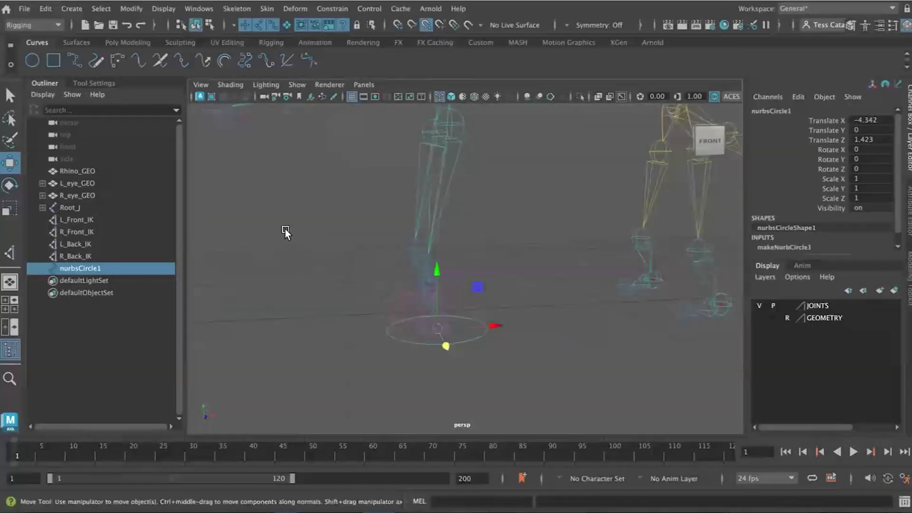
# - Examine the front and back IK handles and the left front foot joint relative to the circle
pyautogui.click(87, 218)
pyautogui.click(87, 239)
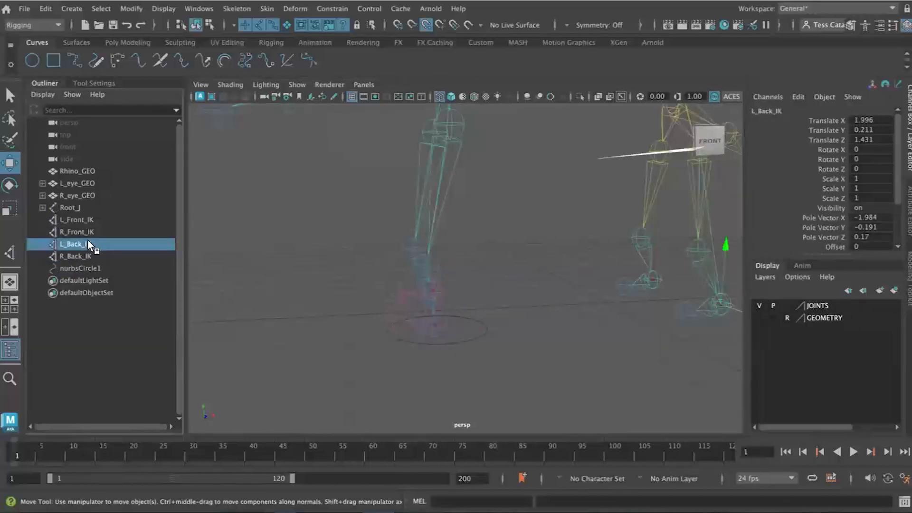
pyautogui.click(85, 231)
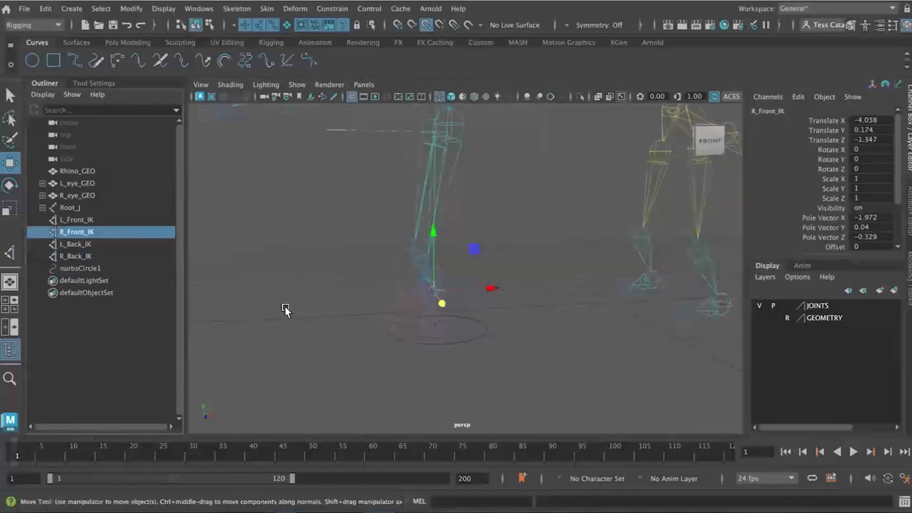
pyautogui.keyDown('alt'); pyautogui.moveTo(307, 340); pyautogui.dragTo(439, 338); pyautogui.keyUp('alt')
pyautogui.press('space')
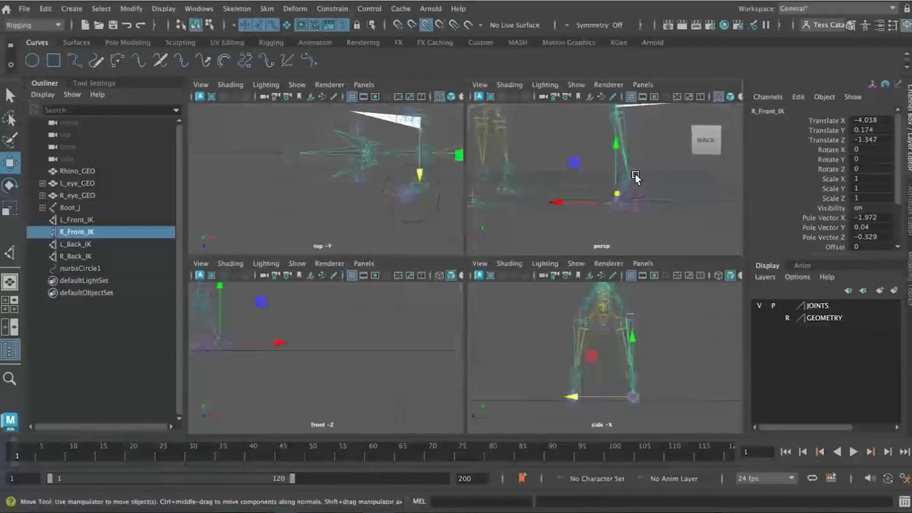
pyautogui.click(645, 198)
pyautogui.press('space')
pyautogui.keyDown('alt'); pyautogui.moveTo(578, 319); pyautogui.dragTo(436, 335); pyautogui.keyUp('alt')
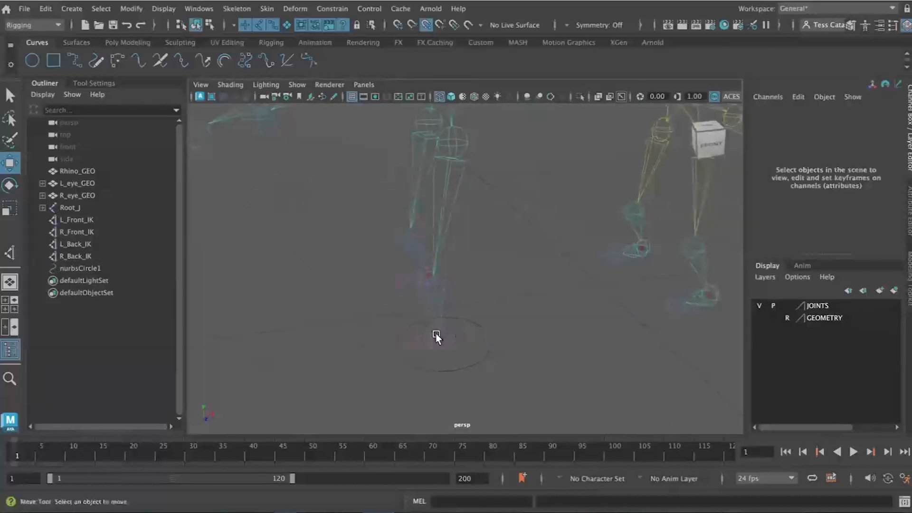
pyautogui.click(436, 336)
pyautogui.keyDown('alt'); pyautogui.moveTo(504, 258); pyautogui.dragTo(657, 319); pyautogui.keyUp('alt')
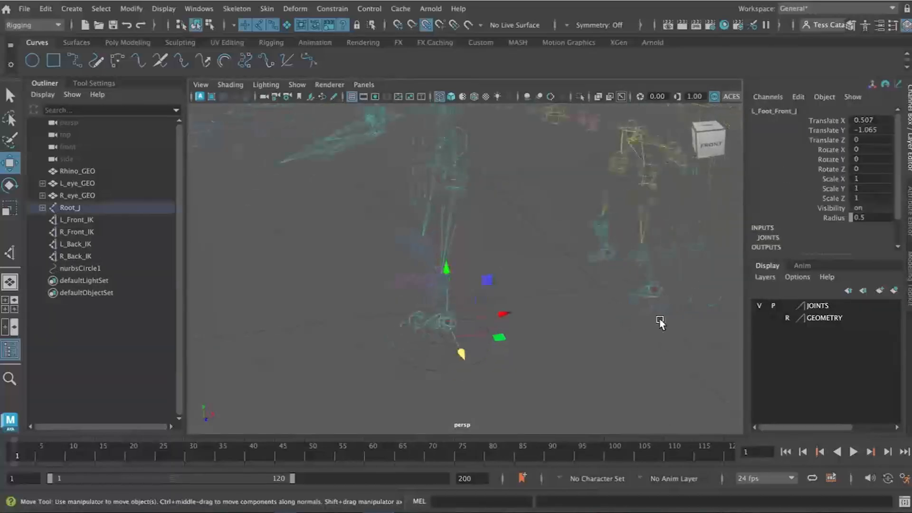
pyautogui.click(97, 219)
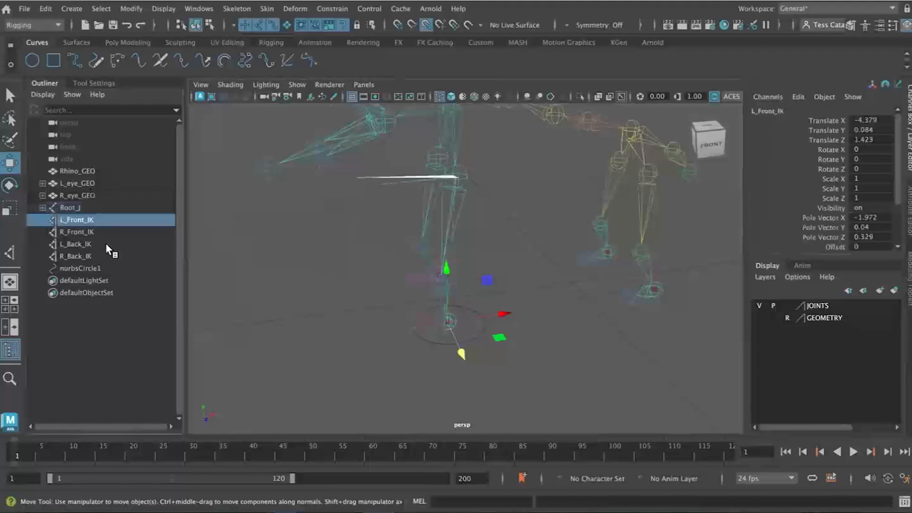
# - Undo the recent selection changes and the circle's last move along Z
pyautogui.hotkey('ctrl', 'z')
pyautogui.hotkey('ctrl', 'z')
pyautogui.hotkey('ctrl', 'z')
pyautogui.hotkey('ctrl', 'z')
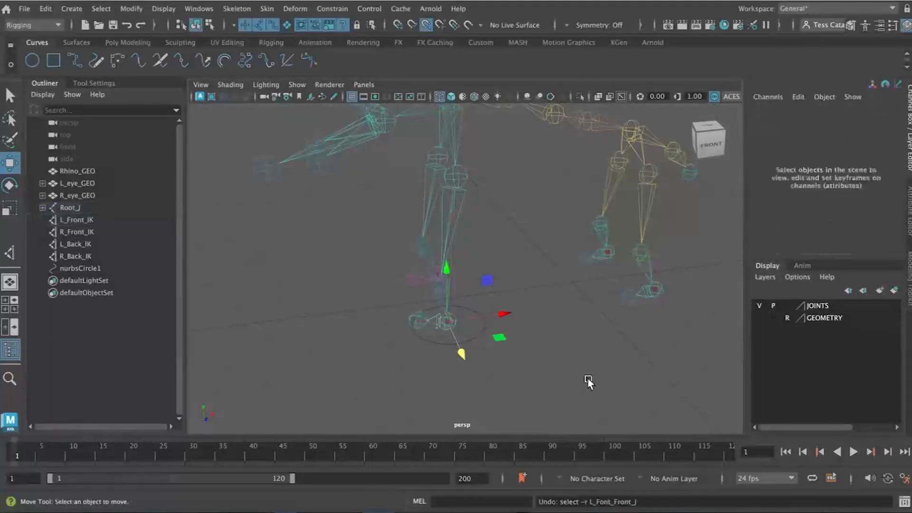
pyautogui.hotkey('ctrl', 'z')
pyautogui.hotkey('ctrl', 'z')
pyautogui.hotkey('ctrl', 'z')
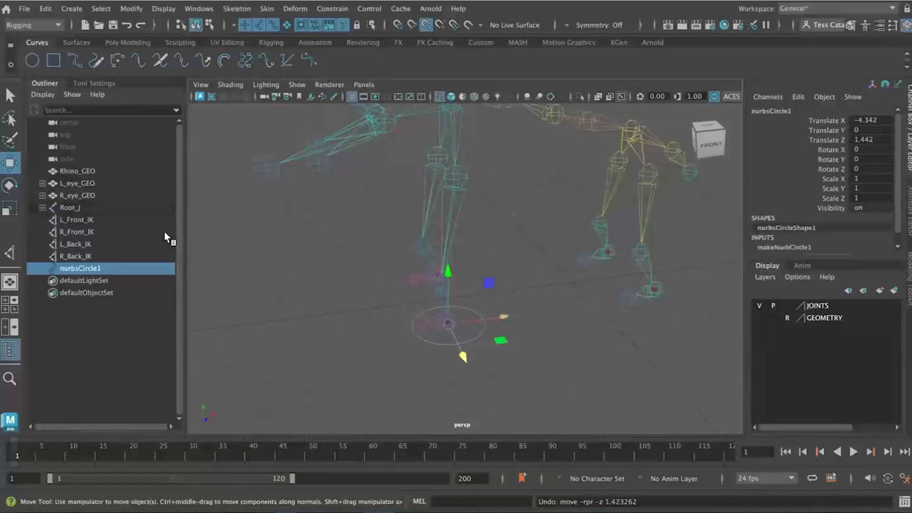
# - Delete the L_Front_IK handle and set Rotate X, Y and Z to 0 for the entire Root_J hierarchy
pyautogui.click(83, 220)
pyautogui.press('Delete')
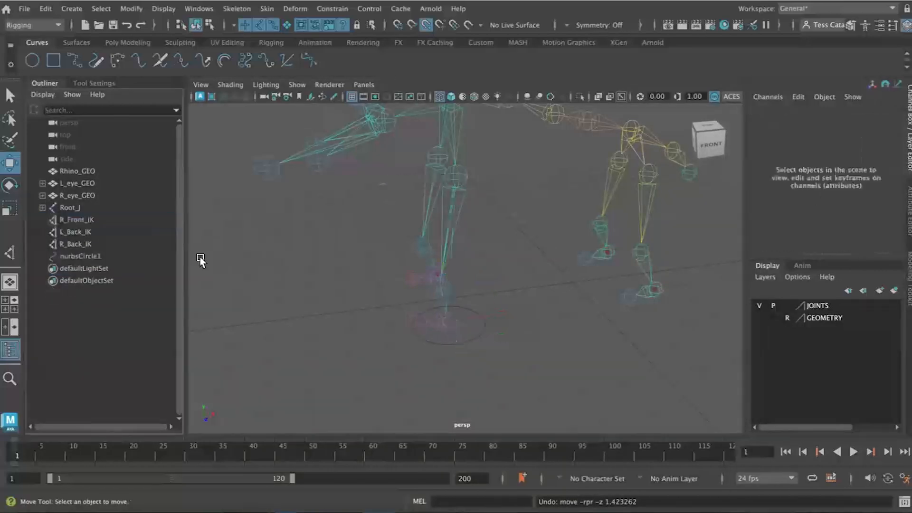
pyautogui.click(70, 207)
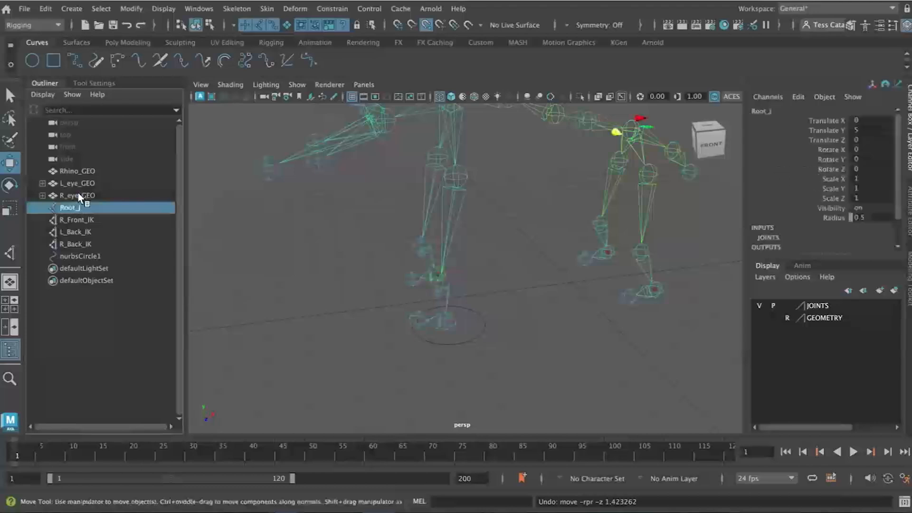
pyautogui.click(101, 8)
pyautogui.click(129, 71)
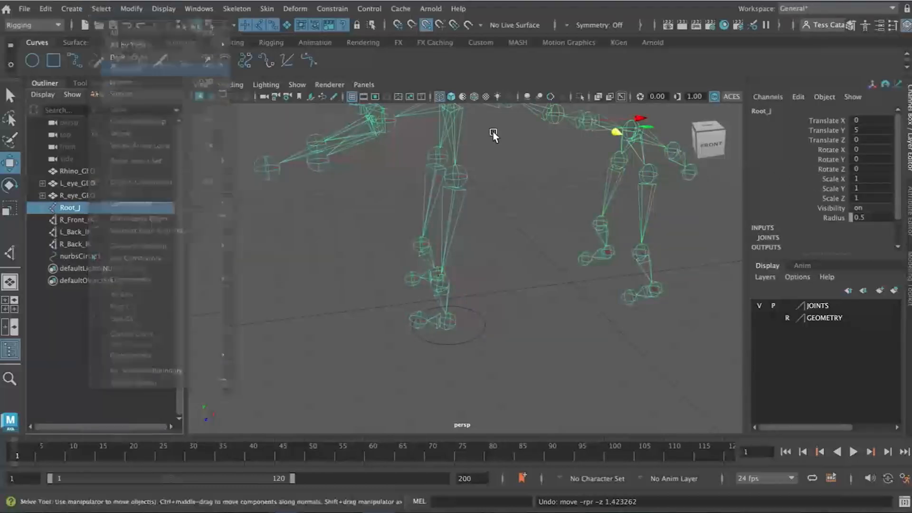
pyautogui.click(870, 154)
pyautogui.moveTo(869, 150); pyautogui.dragTo(873, 169)
pyautogui.write('0')
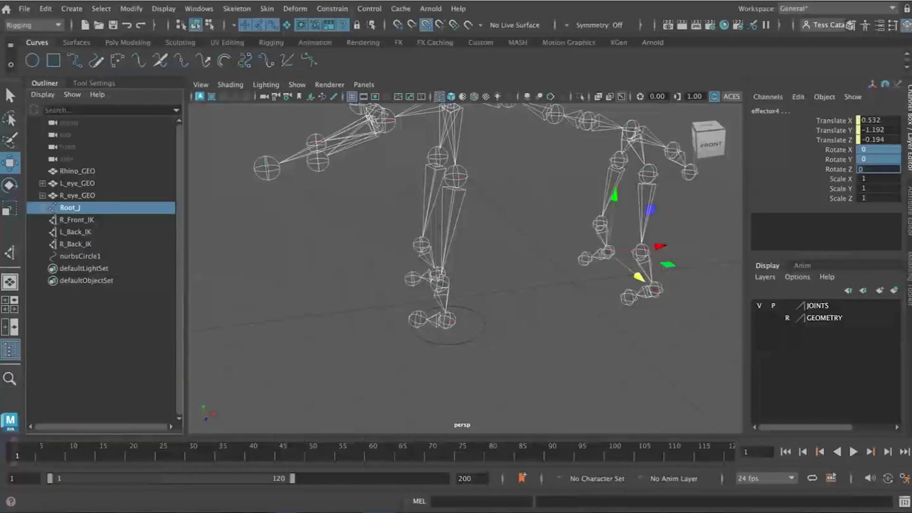
pyautogui.press('Return')
pyautogui.keyDown('alt'); pyautogui.moveTo(483, 372); pyautogui.dragTo(462, 363); pyautogui.keyUp('alt')
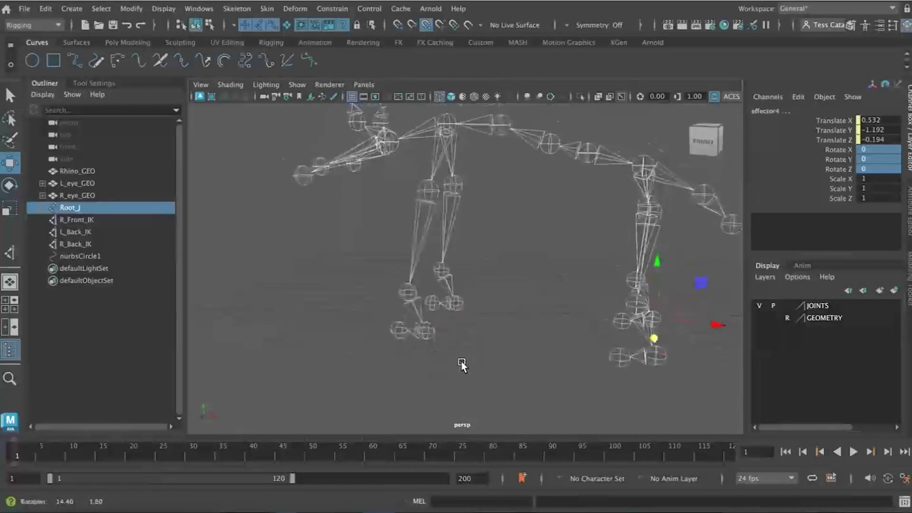
# - Try to start an IK handle and select the Root_J hierarchy while the IK Handle tool is active
pyautogui.click(91, 336)
pyautogui.click(236, 8)
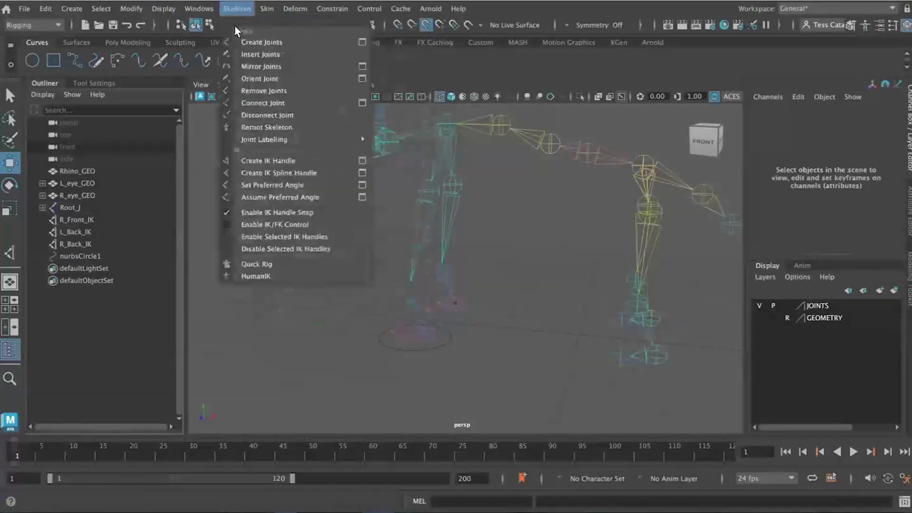
pyautogui.click(251, 157)
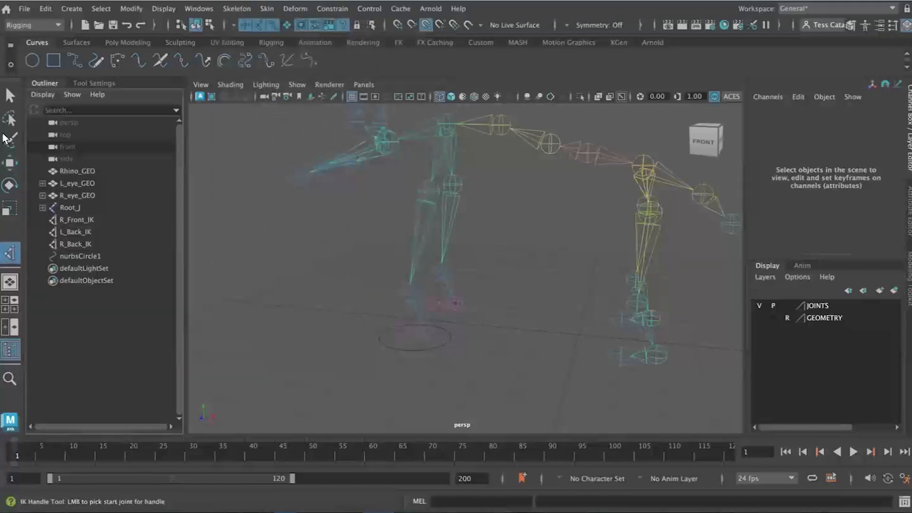
pyautogui.click(88, 205)
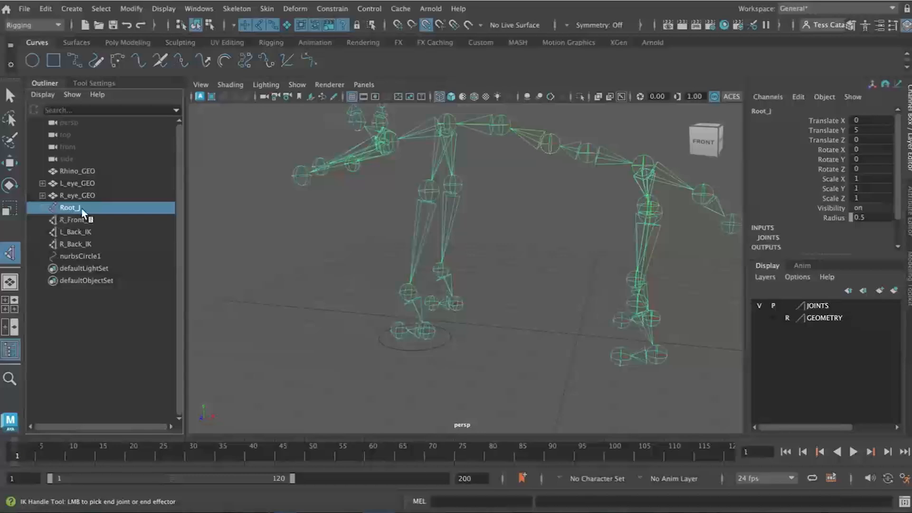
pyautogui.click(101, 9)
pyautogui.click(117, 70)
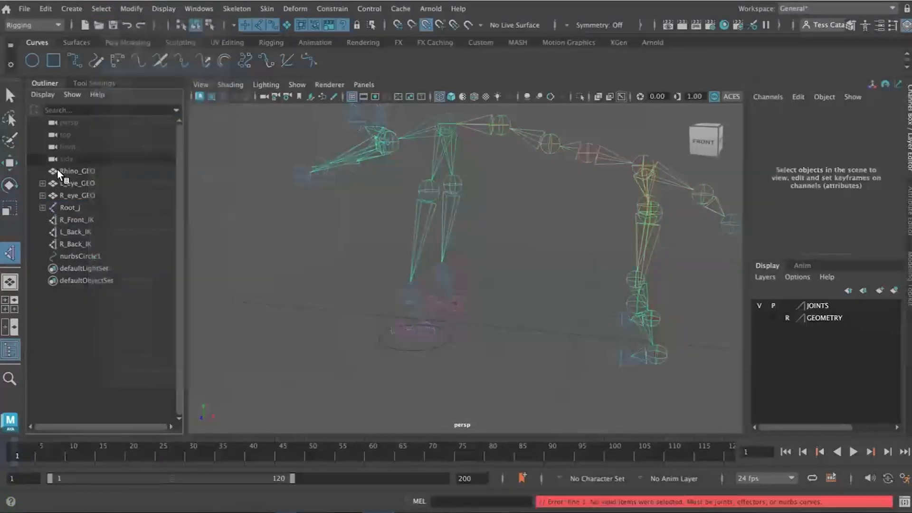
# - Select the entire Root_J hierarchy with the Select tool and set its Rotate X, Y and Z to 0
pyautogui.click(43, 208)
pyautogui.click(67, 209)
pyautogui.click(101, 8)
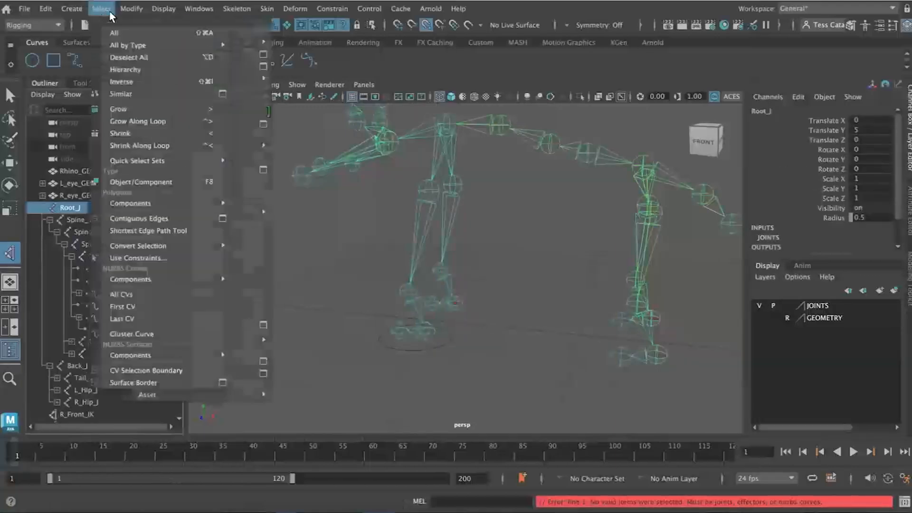
pyautogui.click(119, 70)
pyautogui.click(71, 203)
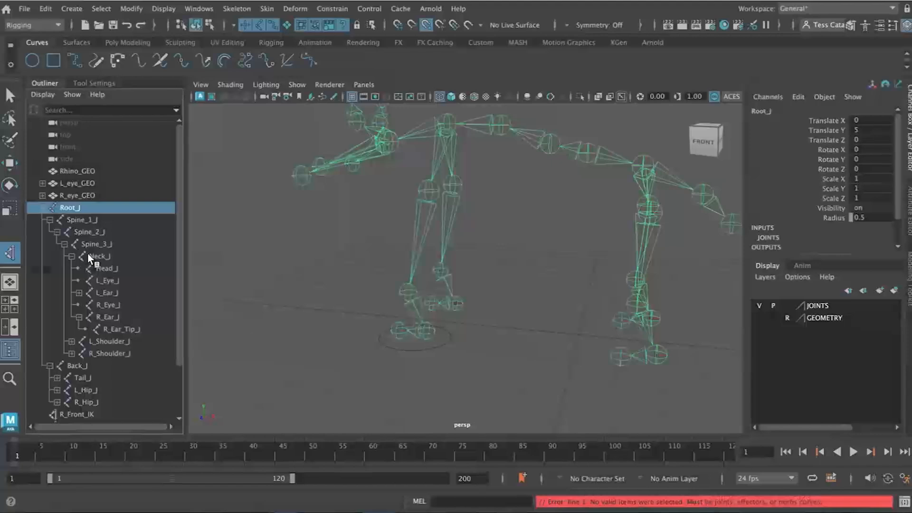
pyautogui.click(10, 95)
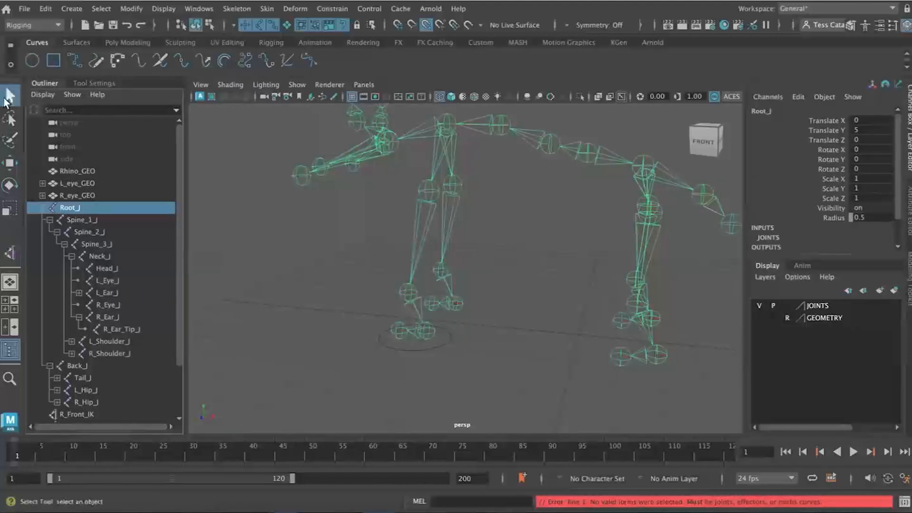
pyautogui.click(114, 13)
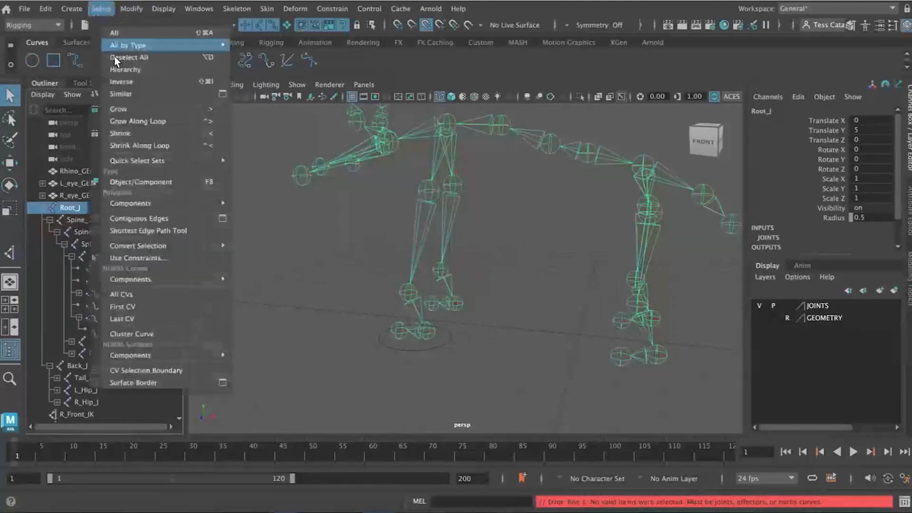
pyautogui.click(119, 67)
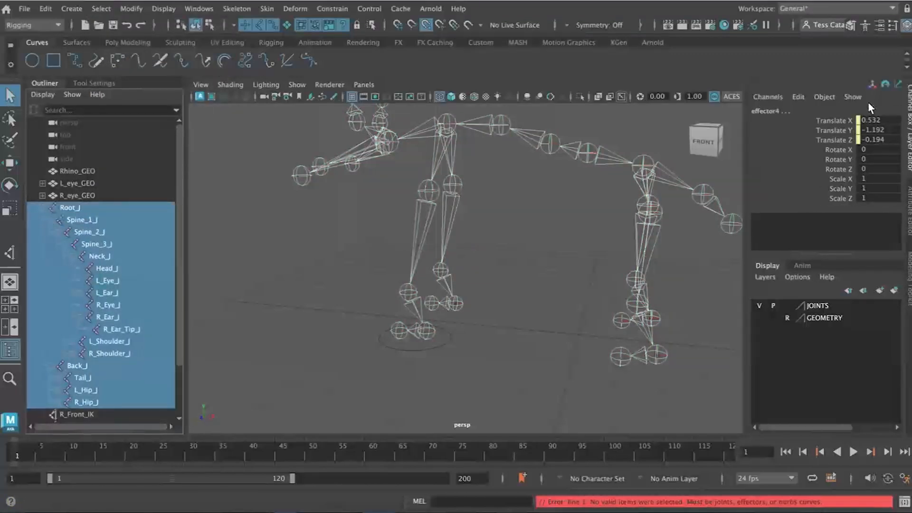
pyautogui.moveTo(864, 148); pyautogui.dragTo(868, 166)
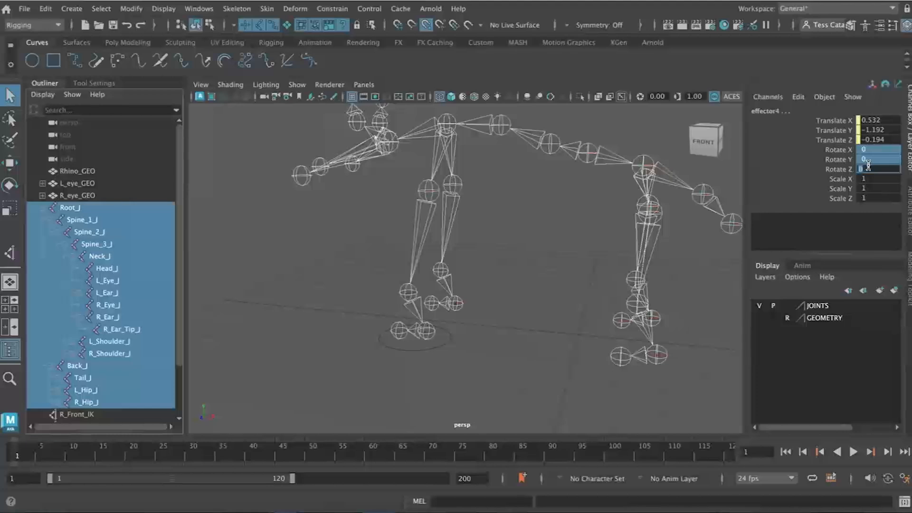
pyautogui.press('Return')
pyautogui.click(492, 311)
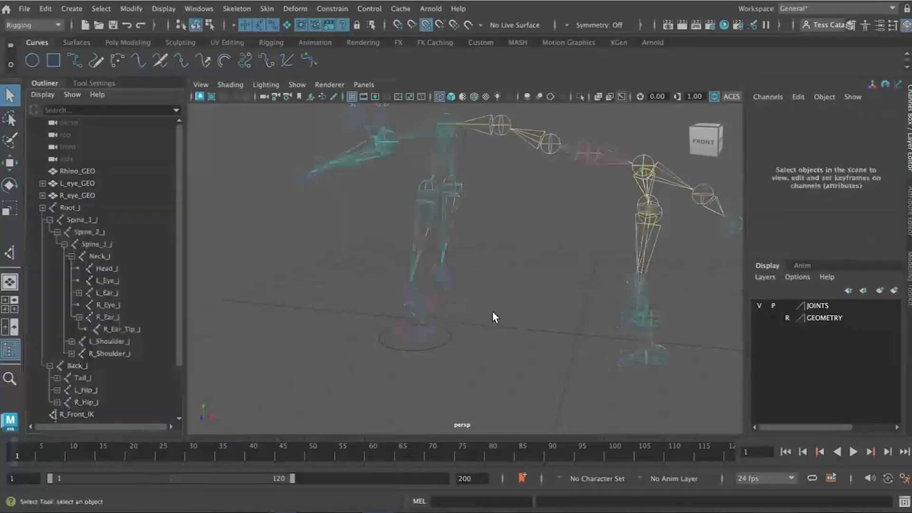
pyautogui.keyDown('alt'); pyautogui.moveTo(456, 323); pyautogui.dragTo(485, 329); pyautogui.keyUp('alt')
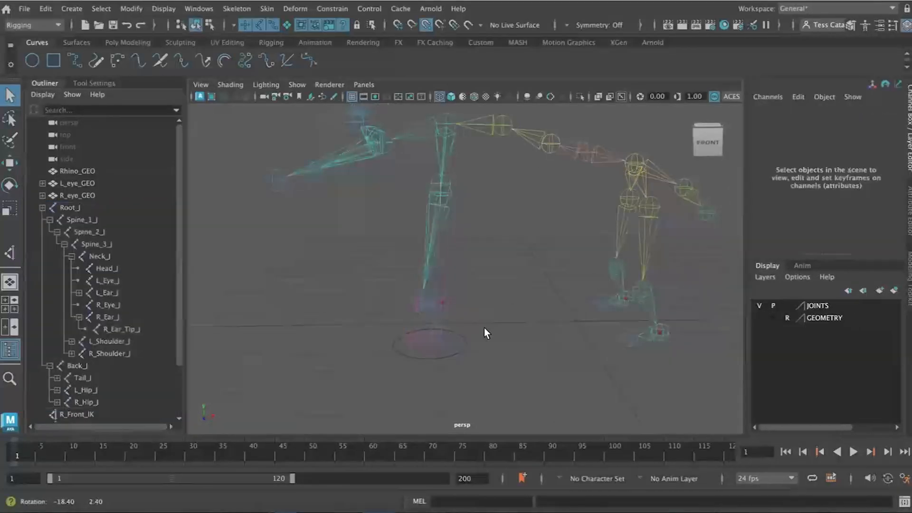
pyautogui.click(43, 208)
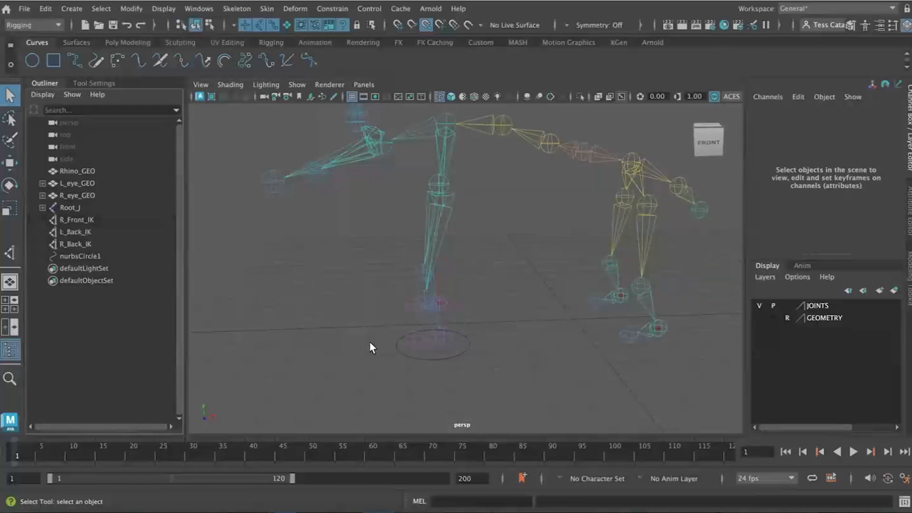
# - Create an IK handle on the left front leg from the upper leg joint to the foot joint at the circle
pyautogui.keyDown('alt'); pyautogui.moveTo(507, 293); pyautogui.dragTo(451, 172); pyautogui.keyUp('alt')
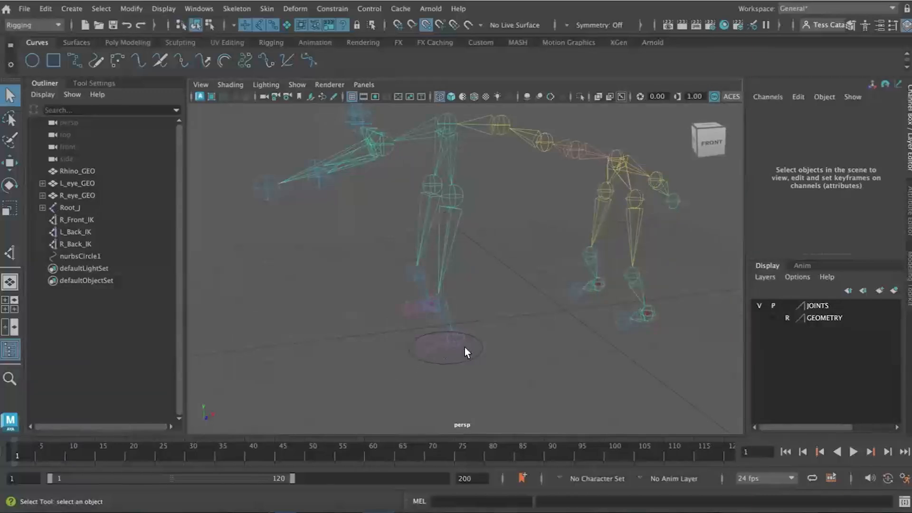
pyautogui.click(254, 8)
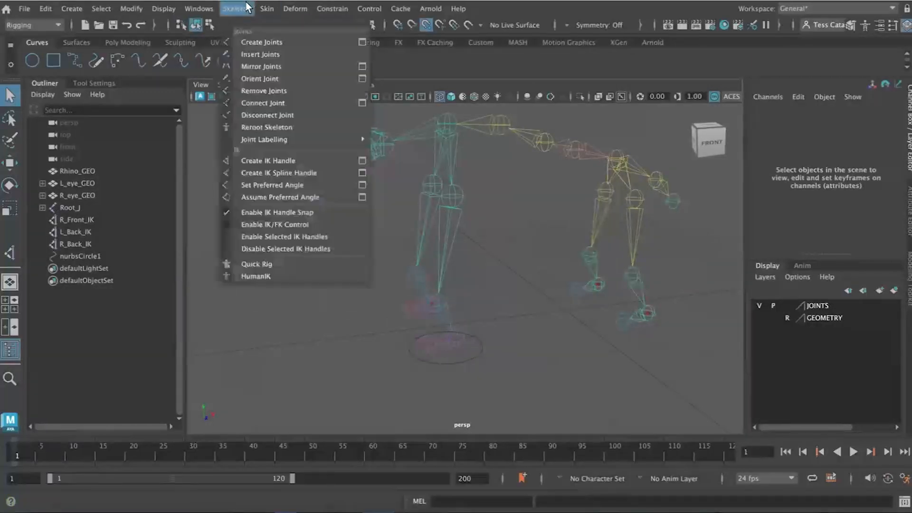
pyautogui.click(268, 156)
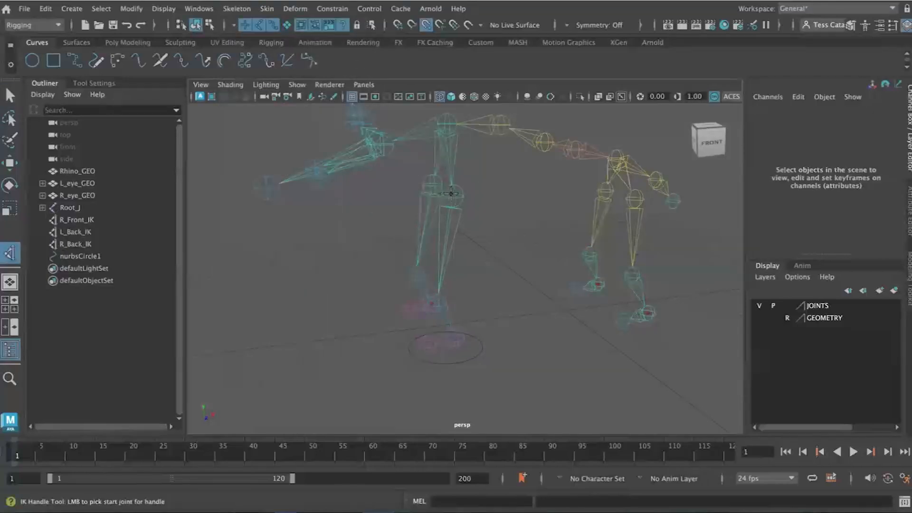
pyautogui.click(451, 194)
pyautogui.click(456, 335)
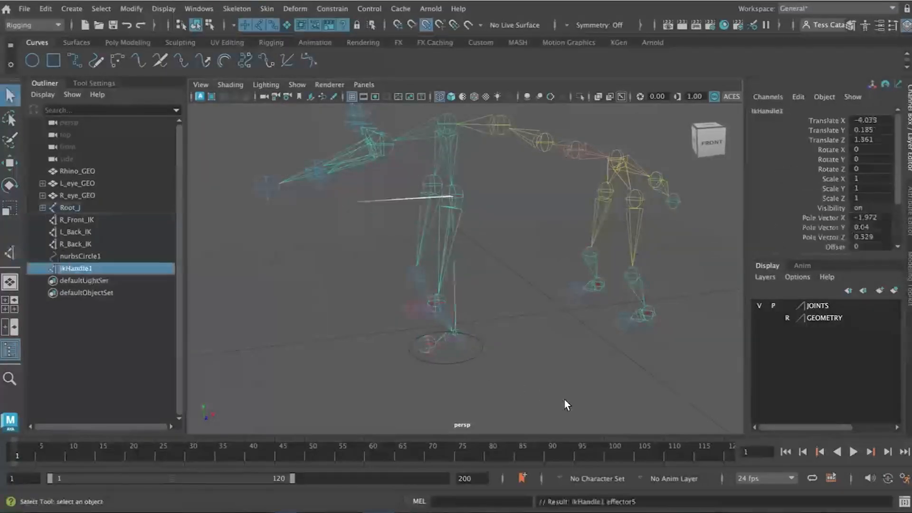
# - Check the new left front IK handle in the front view, rename it L_Front_IK and place it above R_Front_IK in the Outliner
pyautogui.press('space')
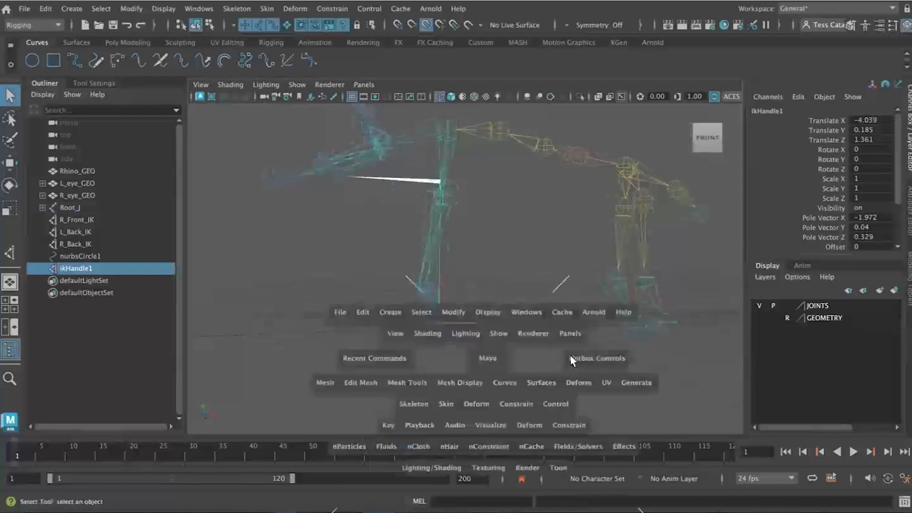
pyautogui.press('space')
pyautogui.scroll(-8, 312, 342)
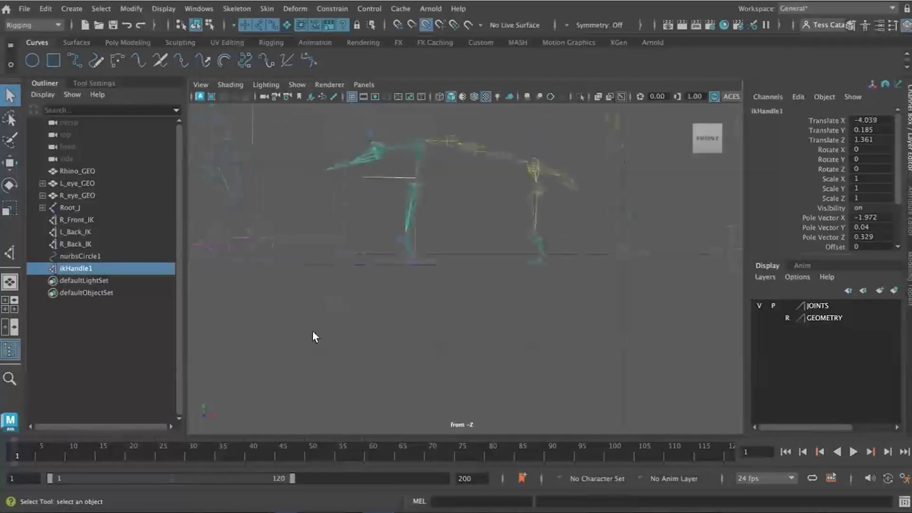
pyautogui.scroll(3, 404, 263)
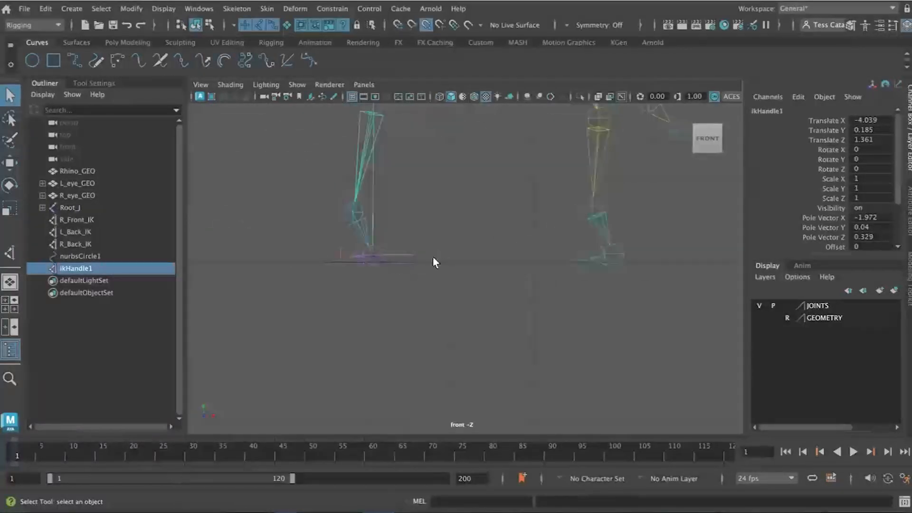
pyautogui.press('space')
pyautogui.press('space')
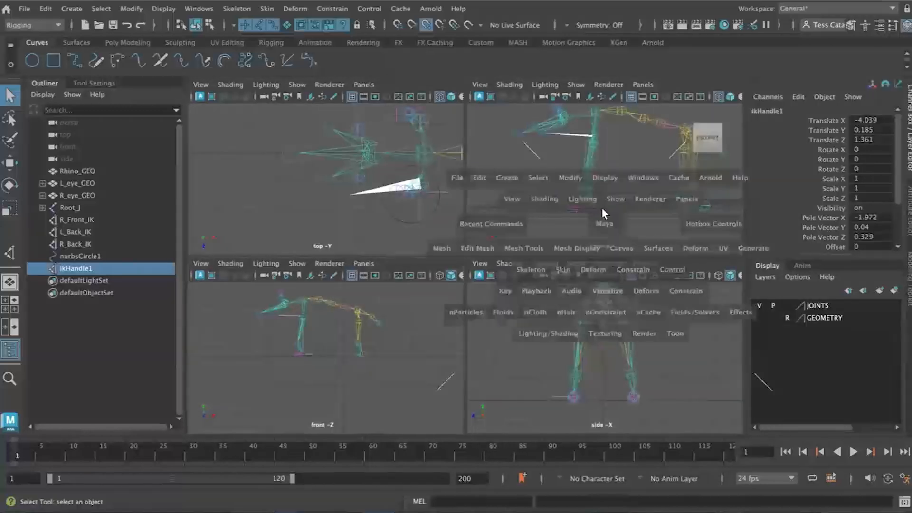
pyautogui.doubleClick(76, 269)
pyautogui.write('L_Front_IK')
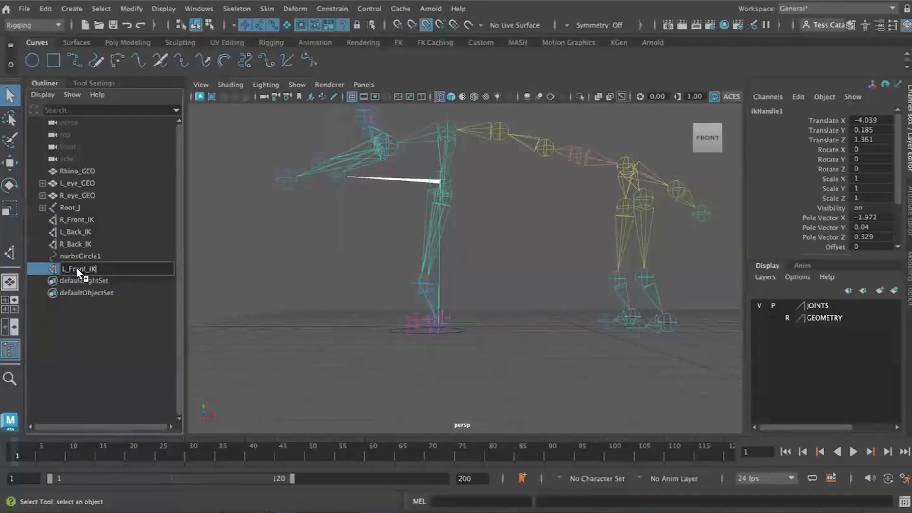
pyautogui.press('Return')
pyautogui.moveTo(77, 269); pyautogui.dragTo(82, 227, button='middle')
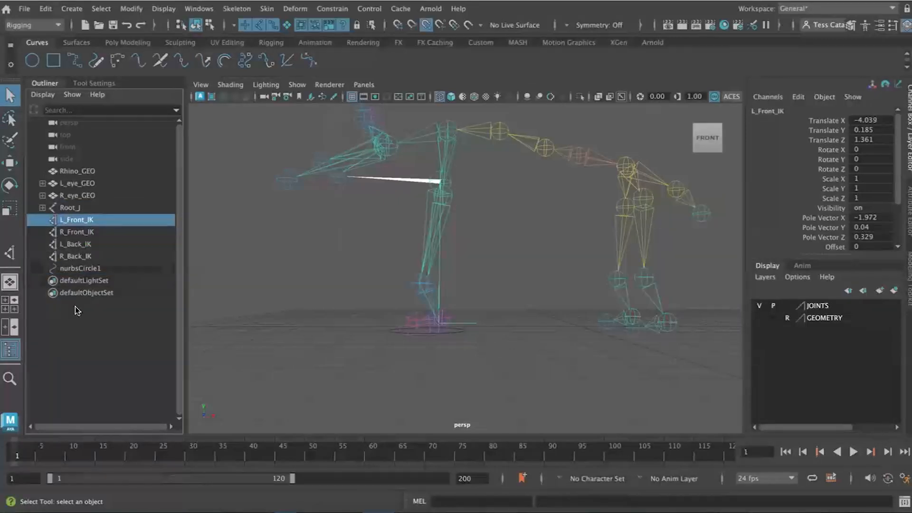
# - Align nurbsCircle1 with the left front IK handle at Translate X -4.039 and Translate Z 1.361
pyautogui.click(449, 366)
pyautogui.keyDown('alt'); pyautogui.moveTo(431, 356); pyautogui.dragTo(436, 373); pyautogui.keyUp('alt')
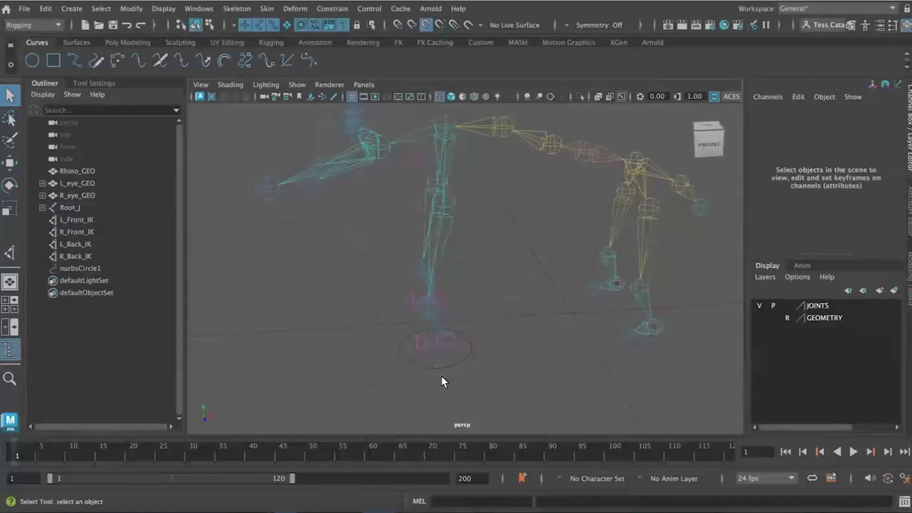
pyautogui.click(436, 368)
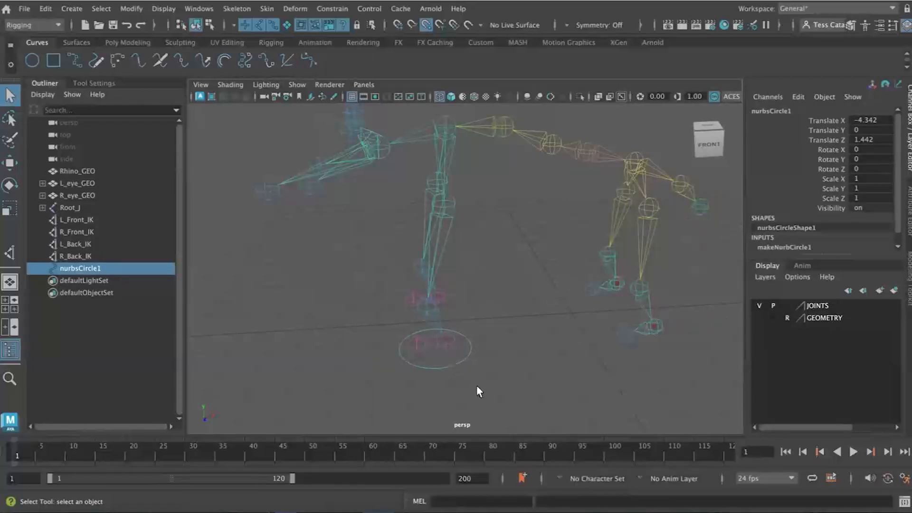
pyautogui.press('e')
pyautogui.press('w')
pyautogui.moveTo(440, 383); pyautogui.dragTo(441, 381)
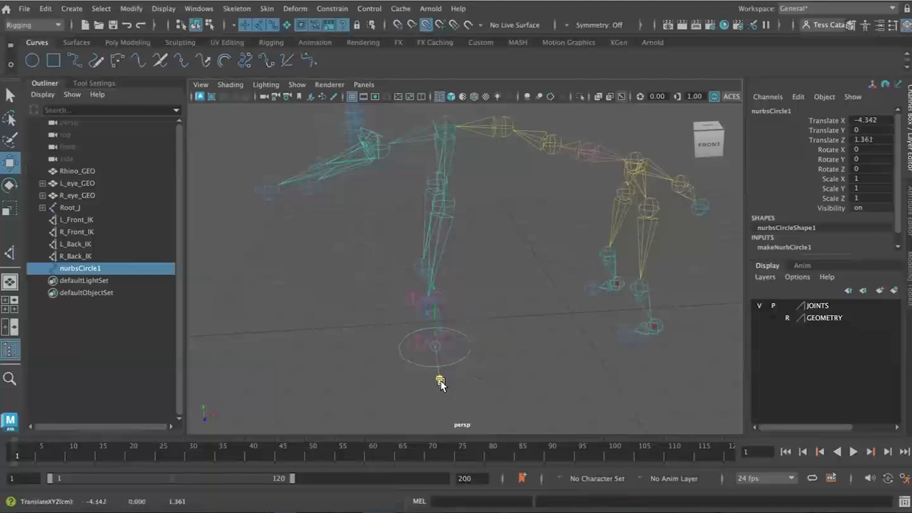
pyautogui.moveTo(477, 346); pyautogui.dragTo(445, 345)
# - Turn on grid snapping and snap nurbsCircle1 to the ground plane along Y
pyautogui.click(390, 390)
pyautogui.keyDown('alt'); pyautogui.moveTo(390, 390); pyautogui.dragTo(470, 376); pyautogui.keyUp('alt')
pyautogui.keyDown('alt'); pyautogui.moveTo(498, 369); pyautogui.dragTo(707, 361, button='right'); pyautogui.keyUp('alt')
pyautogui.keyDown('alt'); pyautogui.moveTo(637, 339); pyautogui.dragTo(622, 333, button='middle'); pyautogui.keyUp('alt')
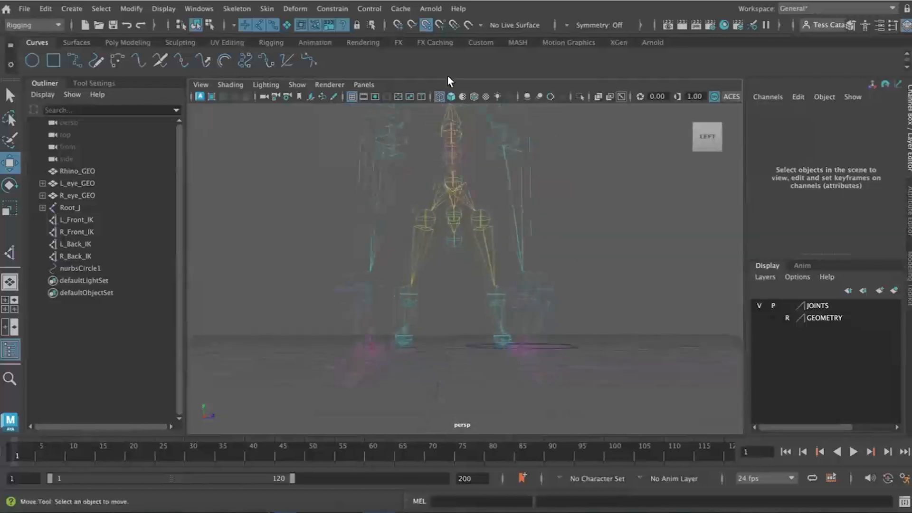
pyautogui.click(394, 26)
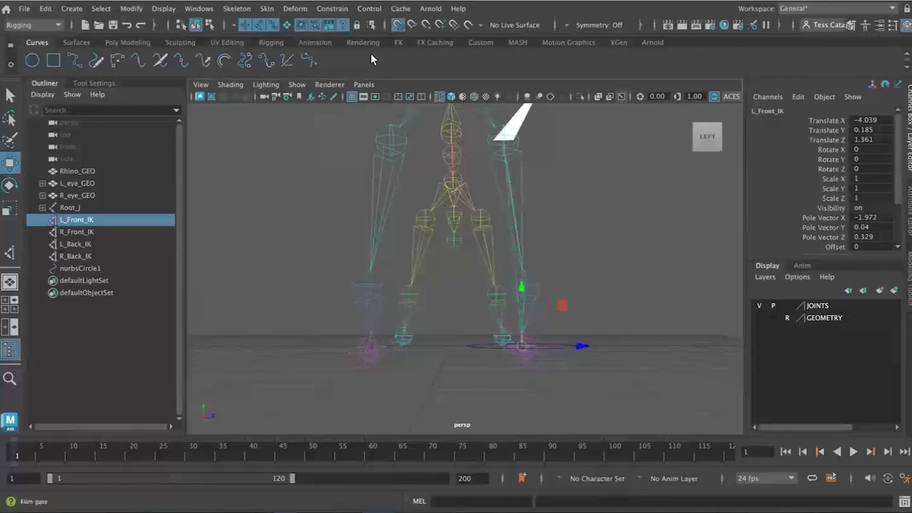
pyautogui.keyDown('alt'); pyautogui.moveTo(620, 386); pyautogui.dragTo(621, 387); pyautogui.keyUp('alt')
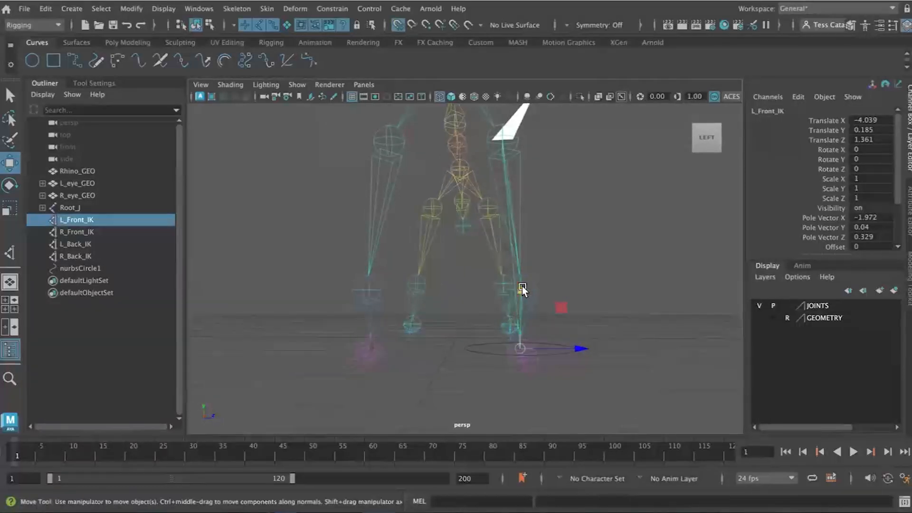
pyautogui.click(106, 267)
pyautogui.moveTo(520, 289); pyautogui.dragTo(529, 368)
# - Move the pivot of nurbsCircle1 along Z to the grid's centre line at Z 0
pyautogui.keyDown('alt'); pyautogui.moveTo(587, 398); pyautogui.dragTo(534, 398); pyautogui.keyUp('alt')
pyautogui.keyDown('alt'); pyautogui.moveTo(536, 340); pyautogui.dragTo(537, 342, button='middle'); pyautogui.keyUp('alt')
pyautogui.keyDown('alt'); pyautogui.moveTo(537, 342); pyautogui.dragTo(493, 303); pyautogui.keyUp('alt')
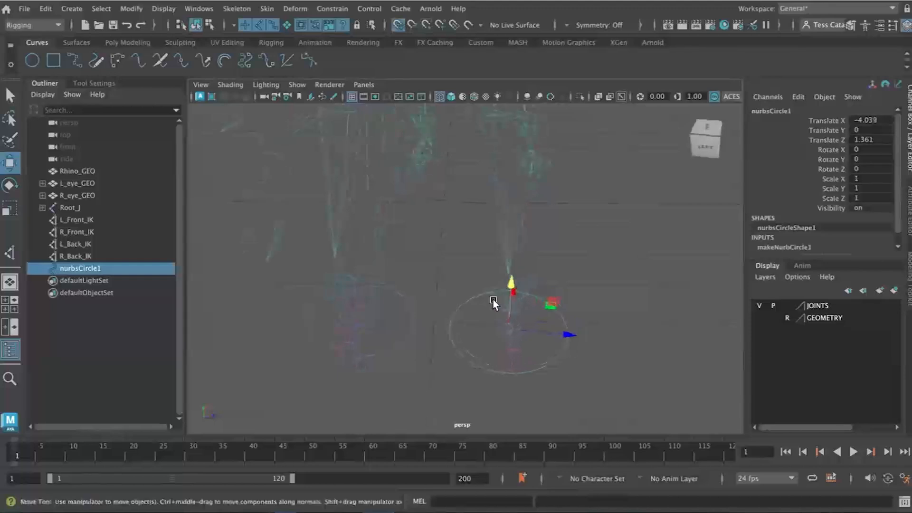
pyautogui.keyDown('alt'); pyautogui.moveTo(318, 316); pyautogui.dragTo(404, 347); pyautogui.keyUp('alt')
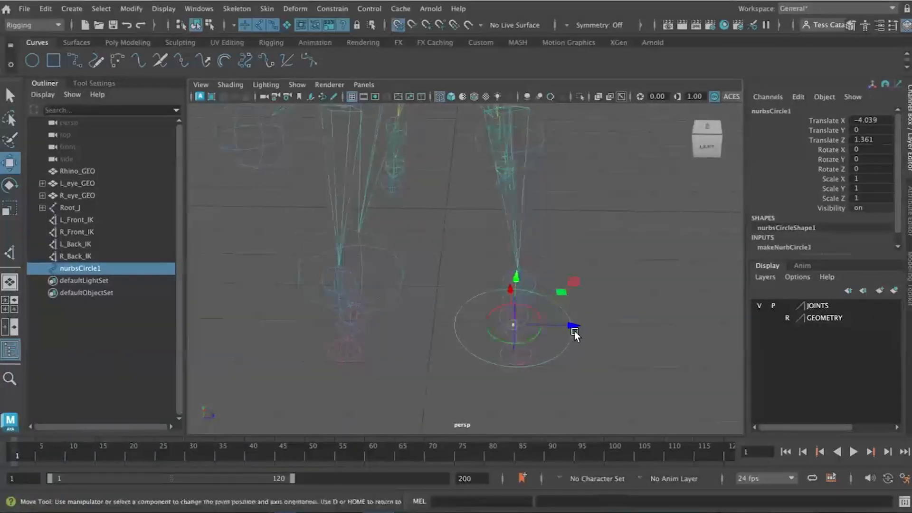
pyautogui.moveTo(572, 326); pyautogui.dragTo(421, 278)
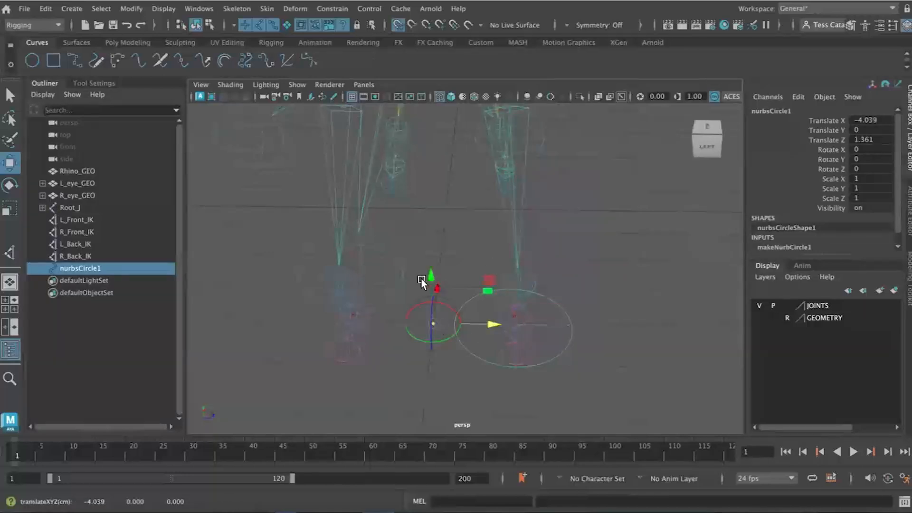
pyautogui.press('d')
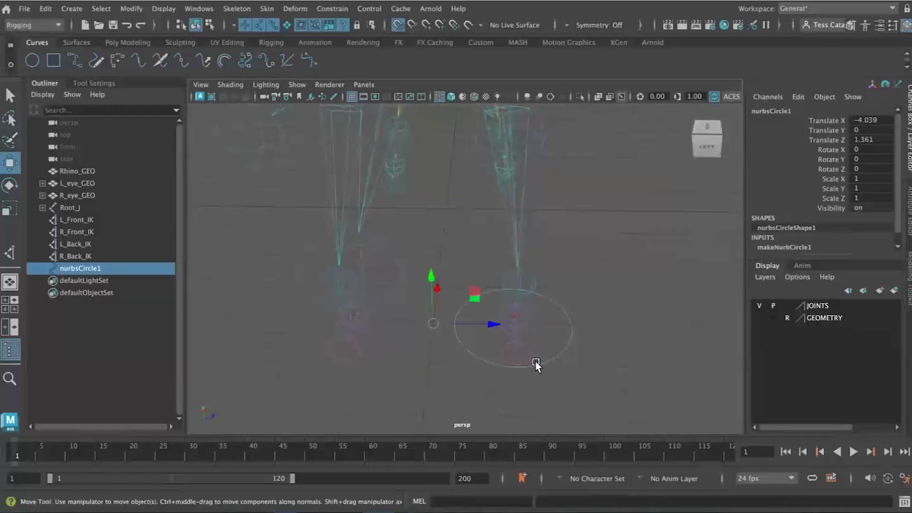
# - Duplicate nurbsCircle1 and set the copy's Scale Z to -1 to mirror it to the right front foot
pyautogui.hotkey('ctrl', 'd')
pyautogui.doubleClick(871, 198)
pyautogui.write('01')
pyautogui.press('Return')
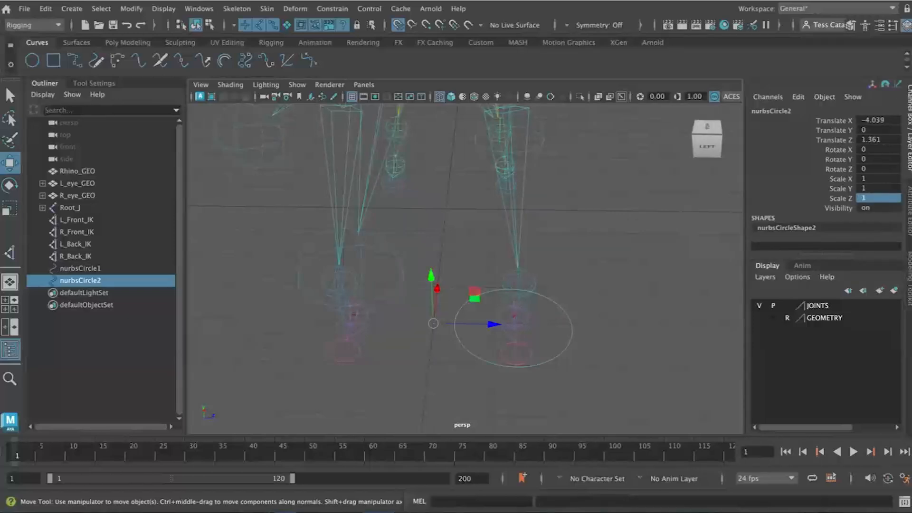
pyautogui.doubleClick(881, 199)
pyautogui.press('Return')
# - Center the pivot of nurbsCircle1 and snap the pivot to the grid at X -4, Z 1
pyautogui.keyDown('alt'); pyautogui.moveTo(463, 398); pyautogui.dragTo(399, 391); pyautogui.keyUp('alt')
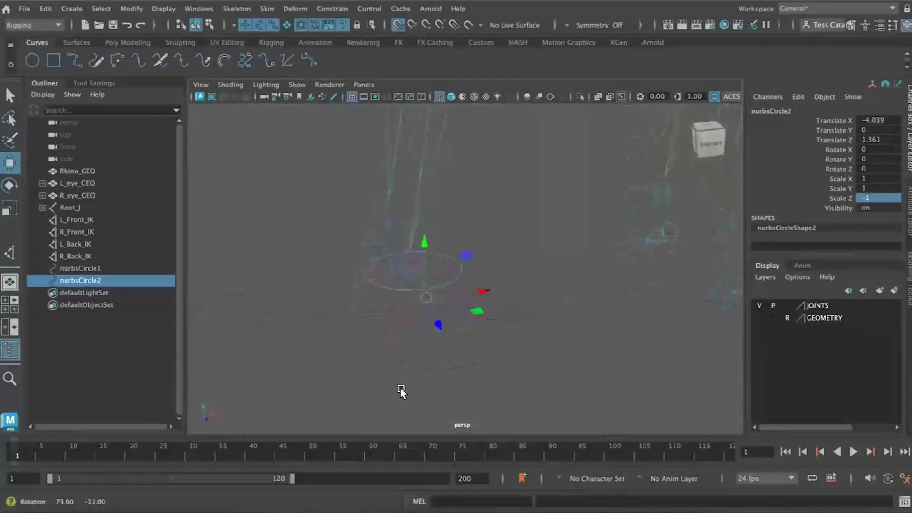
pyautogui.click(452, 366)
pyautogui.click(460, 362)
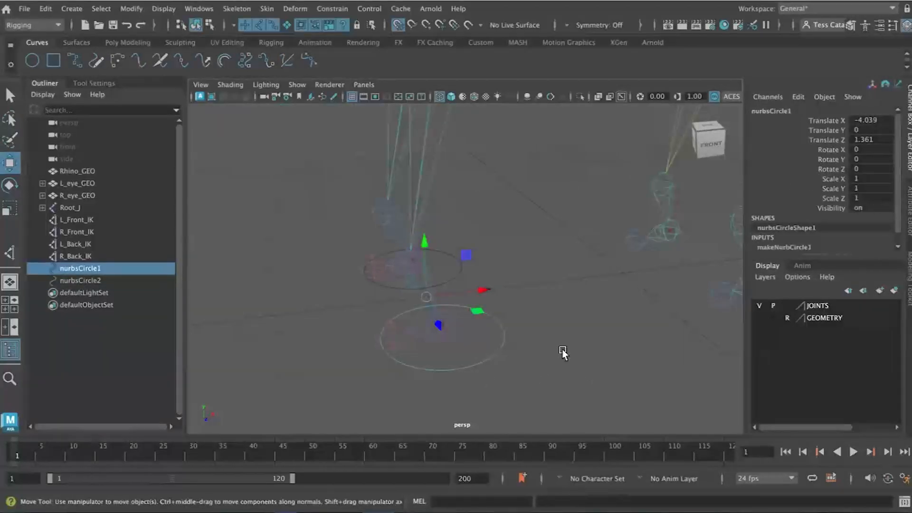
pyautogui.click(131, 9)
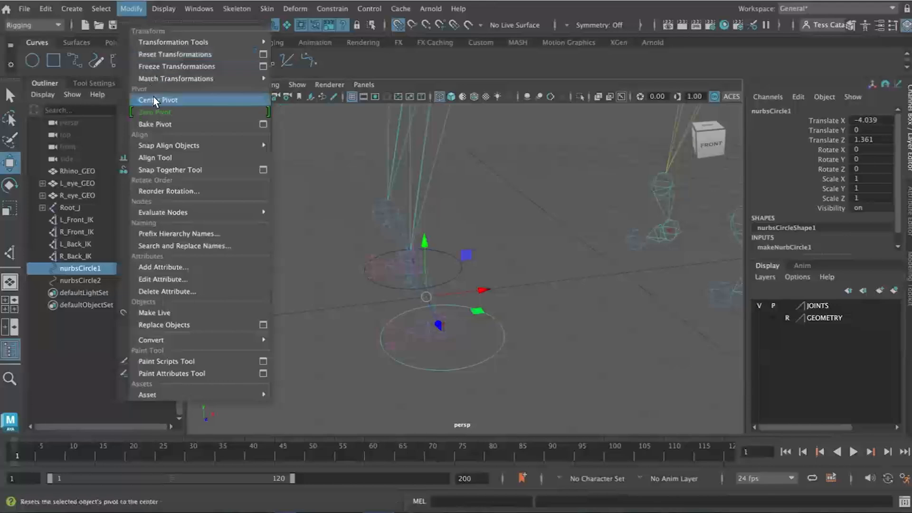
pyautogui.click(153, 96)
pyautogui.press('d')
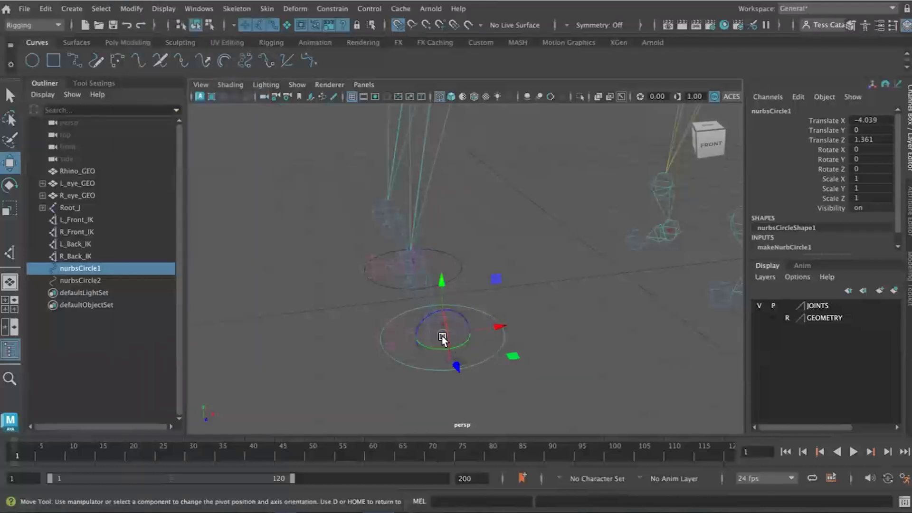
pyautogui.moveTo(436, 337); pyautogui.dragTo(441, 334)
pyautogui.keyDown('alt'); pyautogui.moveTo(422, 380); pyautogui.dragTo(460, 326); pyautogui.keyUp('alt')
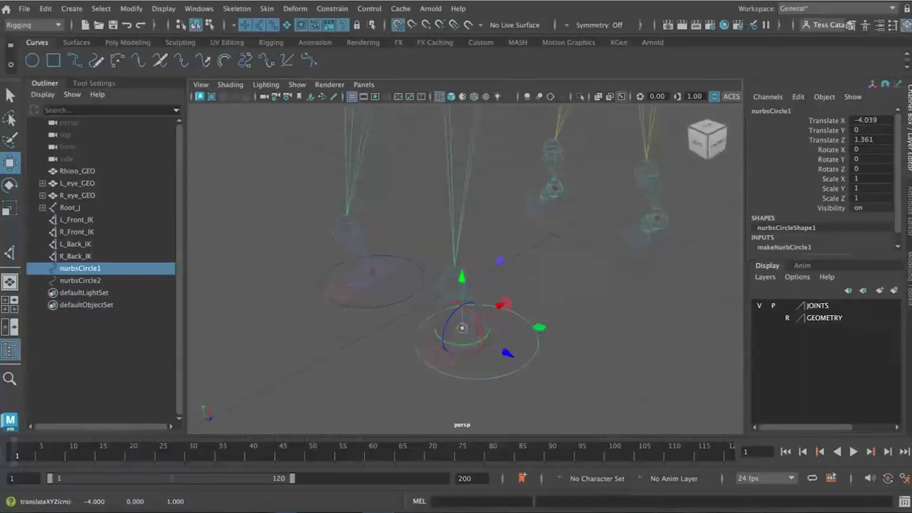
# - Switch from grid to point snapping, snap nurbsCircle1's pivot to the foot joint and freeze the circle's transformations
pyautogui.click(399, 27)
pyautogui.click(427, 24)
pyautogui.keyDown('alt'); pyautogui.moveTo(525, 358); pyautogui.dragTo(493, 352); pyautogui.keyUp('alt')
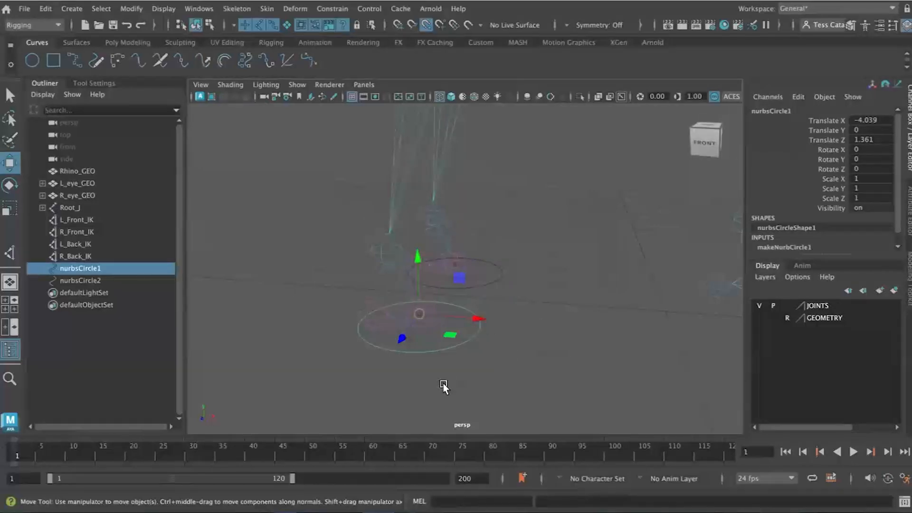
pyautogui.click(131, 9)
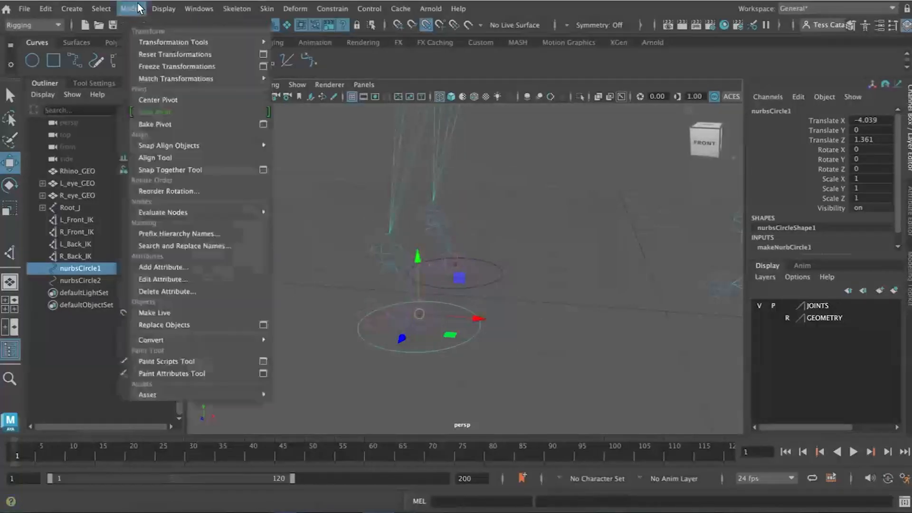
pyautogui.click(152, 65)
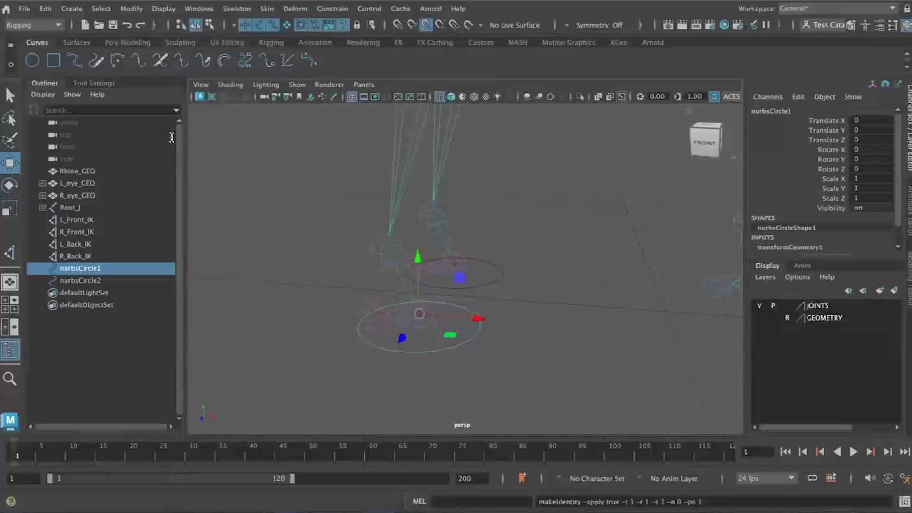
pyautogui.click(423, 365)
pyautogui.click(420, 351)
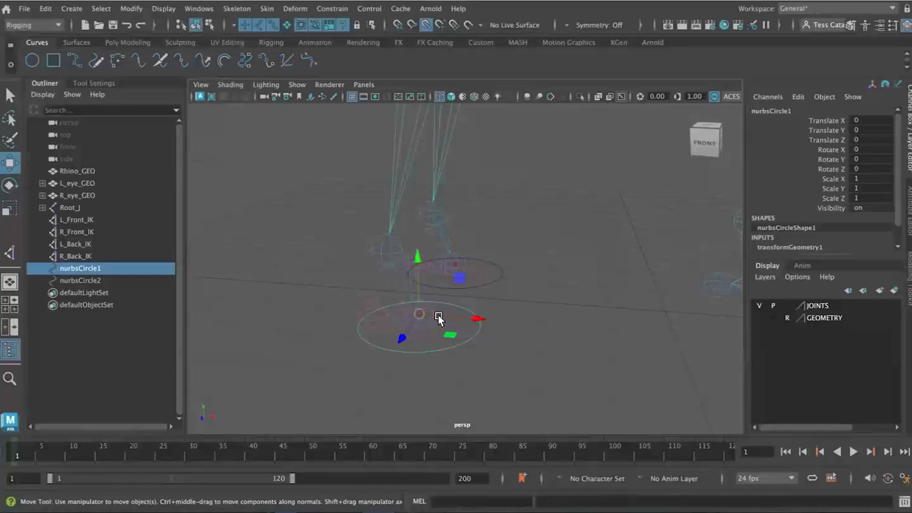
pyautogui.scroll(-4, 524, 340)
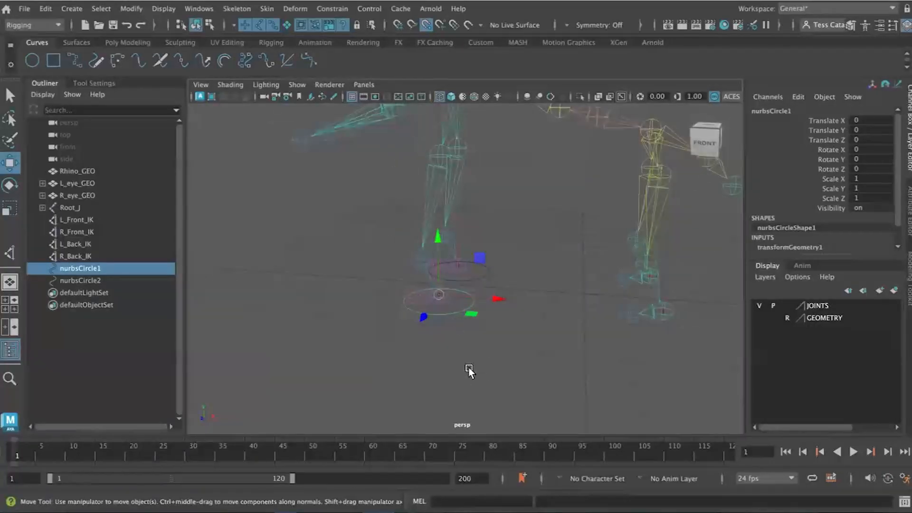
# - Select nurbsCircle2 at the right front foot and center its pivot
pyautogui.keyDown('alt'); pyautogui.moveTo(431, 369); pyautogui.dragTo(529, 372); pyautogui.keyUp('alt')
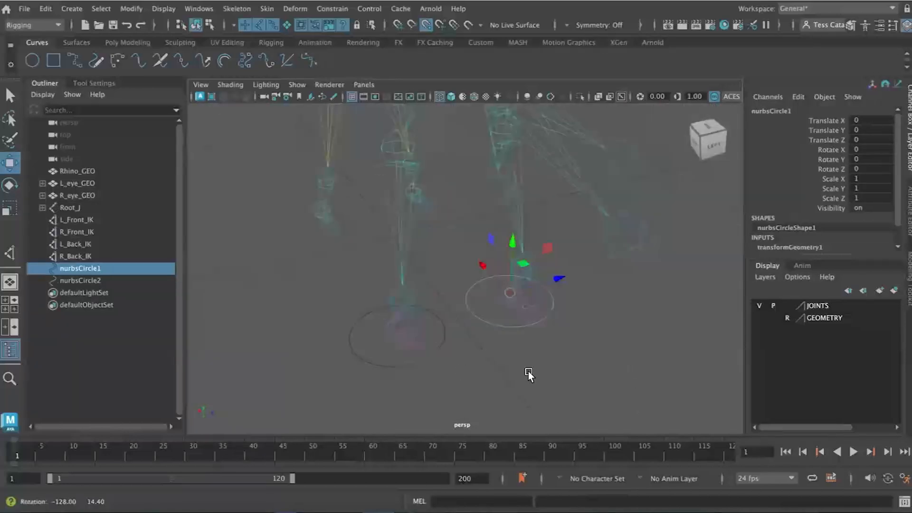
pyautogui.click(437, 358)
pyautogui.scroll(4, 425, 360)
pyautogui.click(437, 378)
pyautogui.keyDown('alt'); pyautogui.moveTo(442, 384); pyautogui.dragTo(485, 390); pyautogui.keyUp('alt')
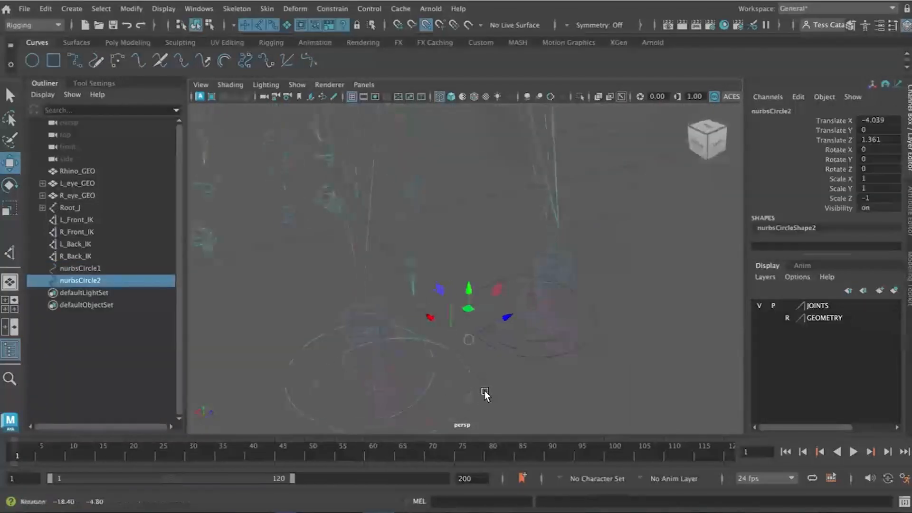
pyautogui.click(131, 9)
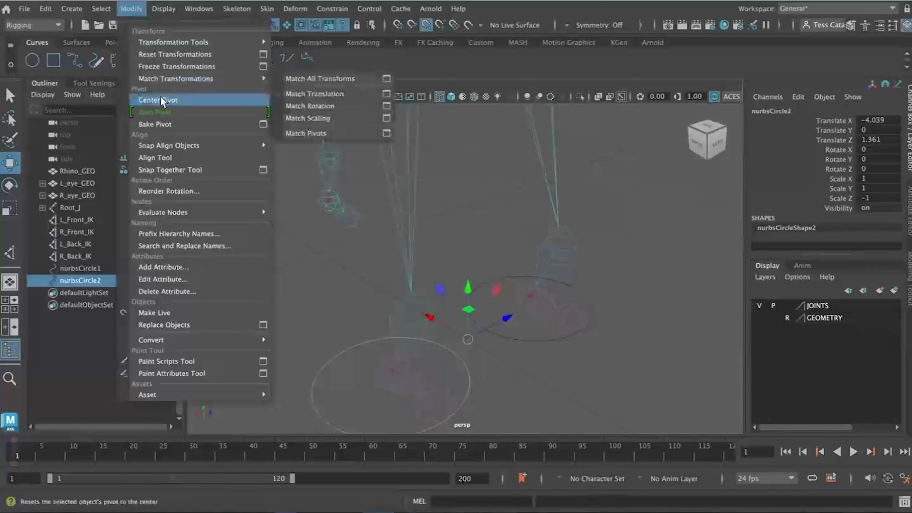
pyautogui.click(160, 97)
# - Snap the pivot of nurbsCircle2 to the right front foot joint and freeze the circle's transformations
pyautogui.keyDown('alt'); pyautogui.moveTo(389, 377); pyautogui.dragTo(399, 397); pyautogui.keyUp('alt')
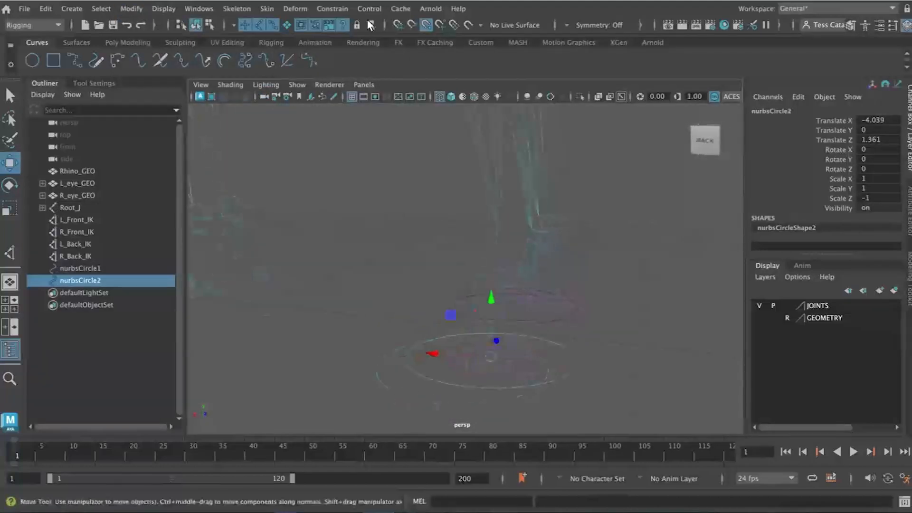
pyautogui.click(427, 25)
pyautogui.press('d')
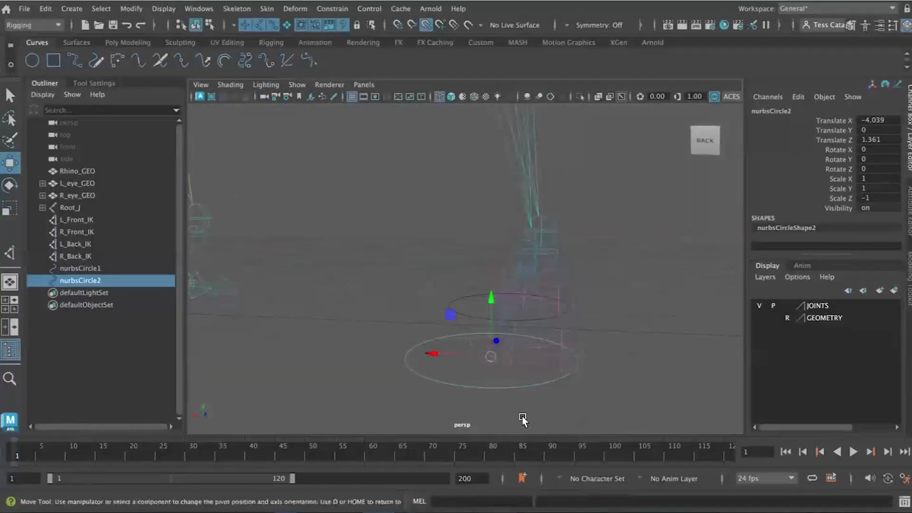
pyautogui.moveTo(491, 355); pyautogui.dragTo(492, 340)
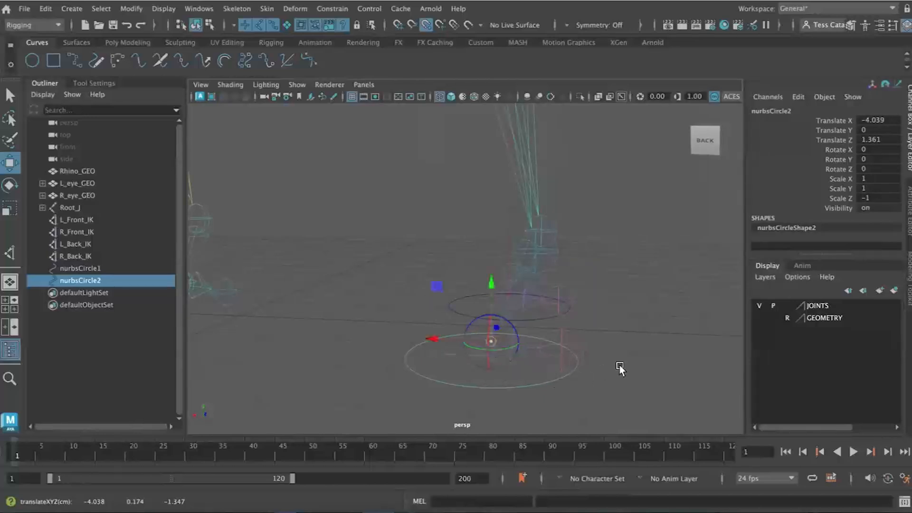
pyautogui.press('d')
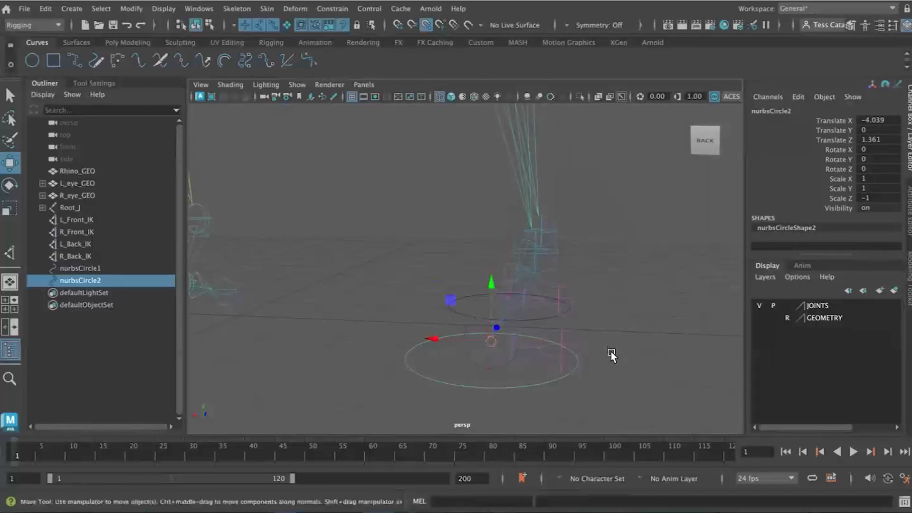
pyautogui.click(131, 9)
pyautogui.click(176, 66)
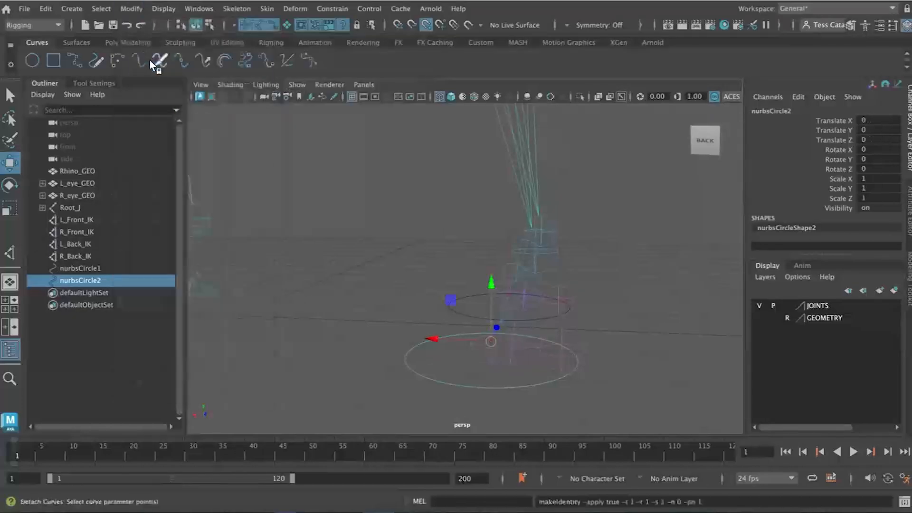
pyautogui.keyDown('alt'); pyautogui.moveTo(647, 347); pyautogui.dragTo(617, 354); pyautogui.keyUp('alt')
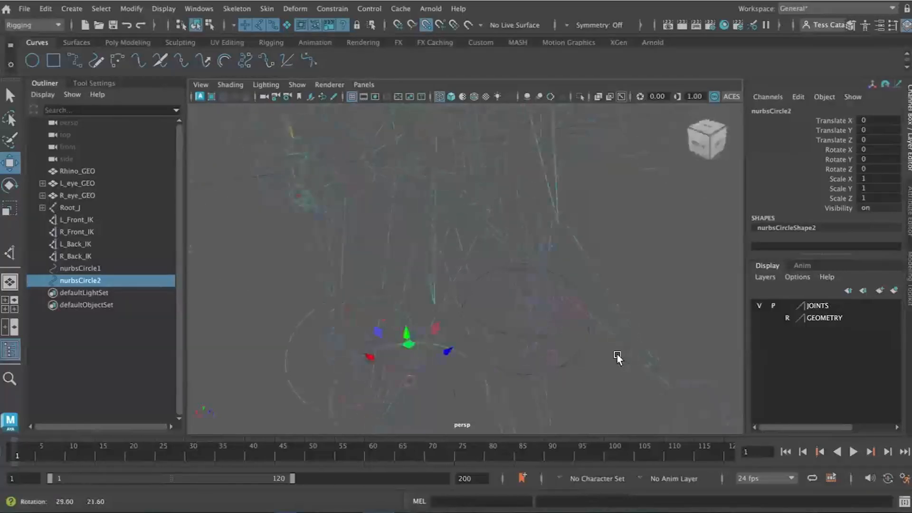
# - Rename nurbsCircle1 to L_Front_IK_CTRL and nurbsCircle2 to R_Front_IK_CTRL
pyautogui.doubleClick(82, 269)
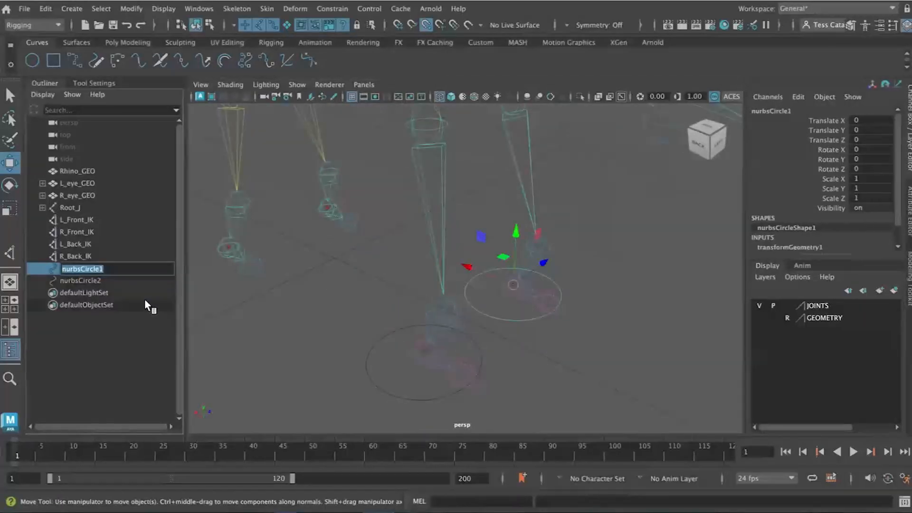
pyautogui.write('L_Front_IK_CTRL')
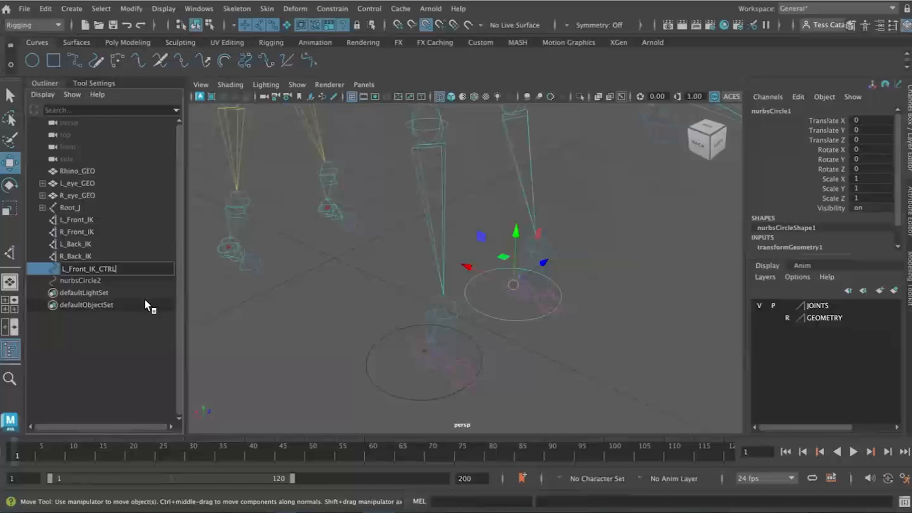
pyautogui.press('Return')
pyautogui.doubleClick(92, 281)
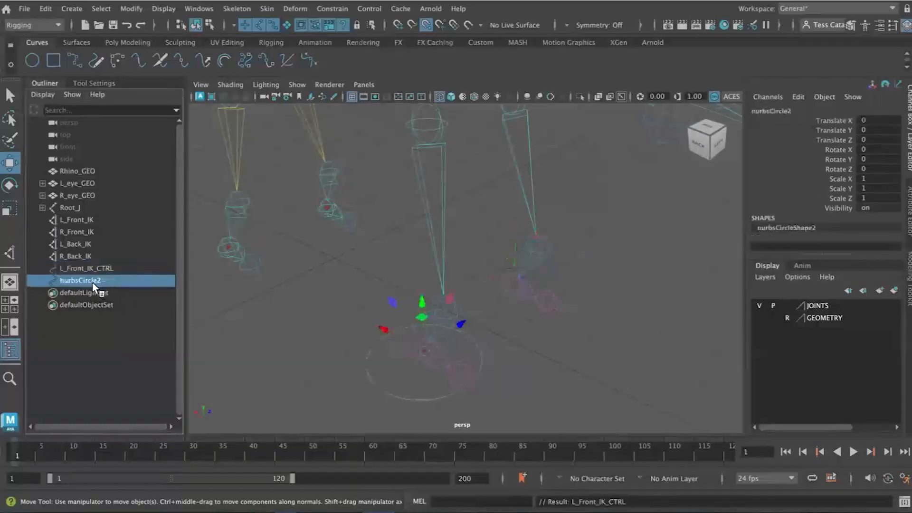
pyautogui.write('R_Front_IK_')
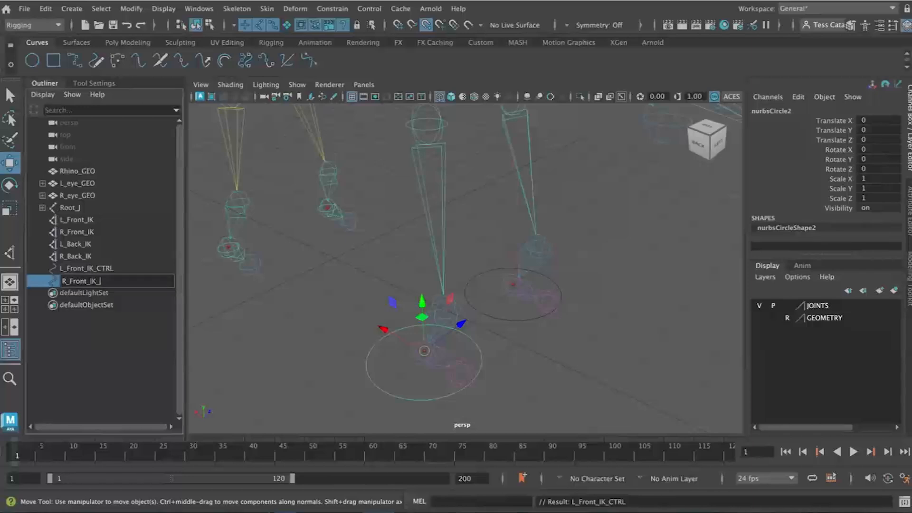
pyautogui.write('CTRL')
pyautogui.press('Return')
pyautogui.scroll(-3, 395, 271)
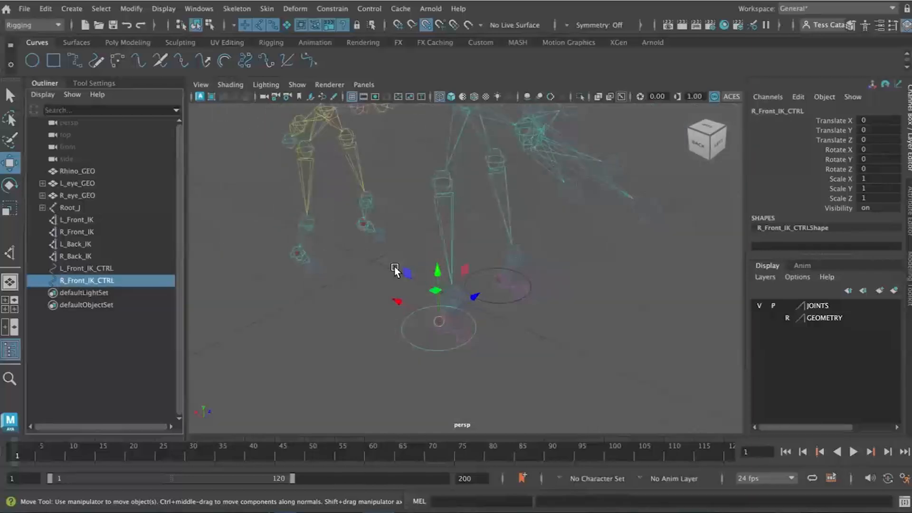
# - Duplicate R_Front_IK_CTRL and move the copy along X by about 6.03 to the right back foot
pyautogui.click(512, 331)
pyautogui.keyDown('alt'); pyautogui.moveTo(386, 348); pyautogui.dragTo(468, 367); pyautogui.keyUp('alt')
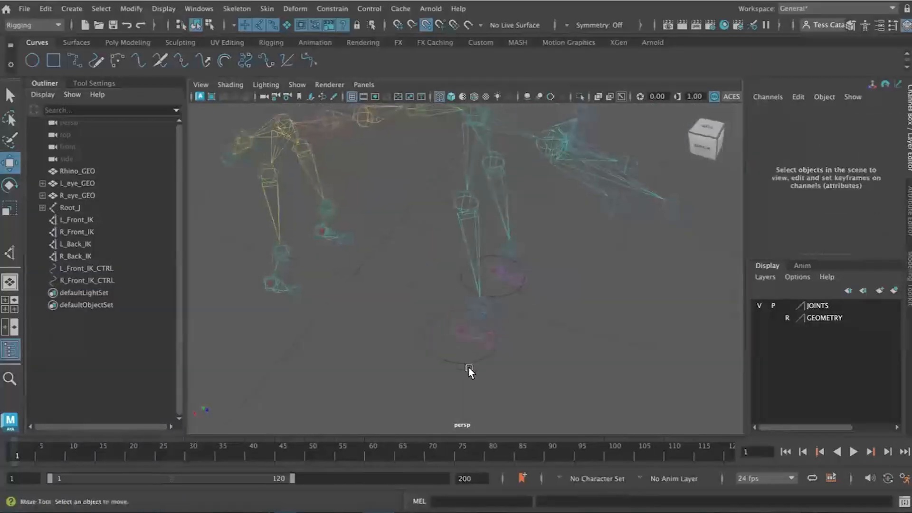
pyautogui.click(466, 333)
pyautogui.hotkey('ctrl', 'd')
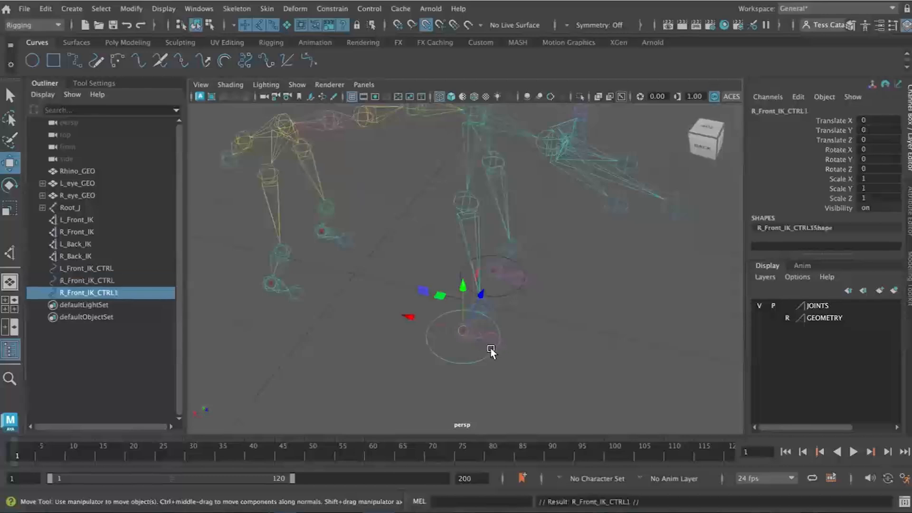
pyautogui.moveTo(411, 316); pyautogui.dragTo(267, 282)
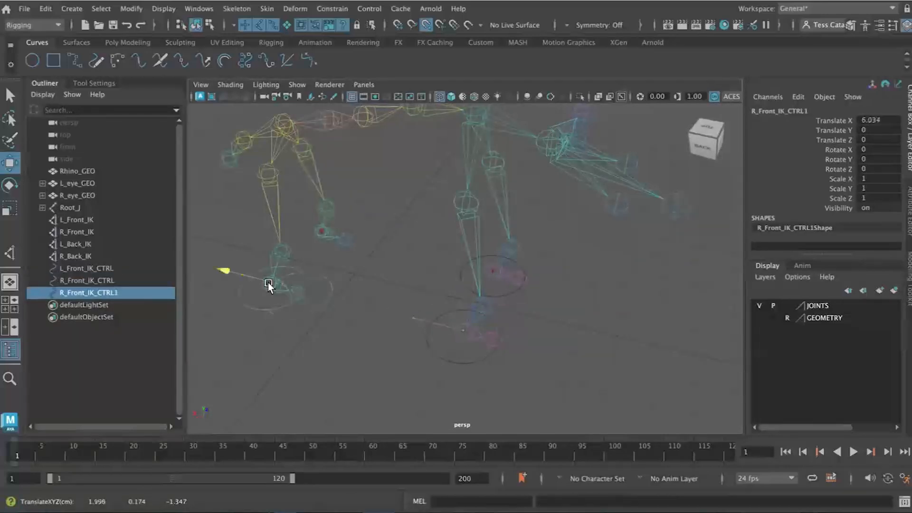
# - Center the pivot of R_Front_IK_CTRL1, switch to grid snapping and snap the control to the ground plane along Y
pyautogui.keyDown('alt'); pyautogui.moveTo(324, 343); pyautogui.dragTo(402, 329); pyautogui.keyUp('alt')
pyautogui.click(131, 9)
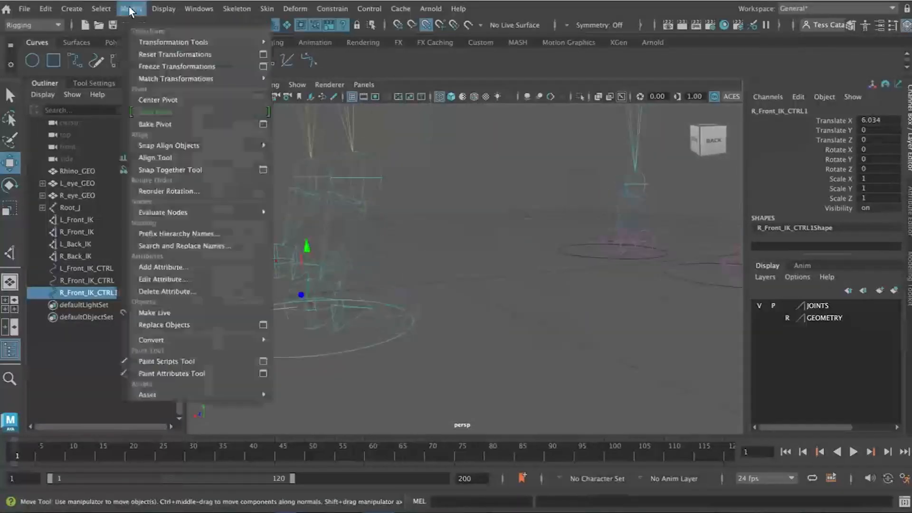
pyautogui.click(146, 98)
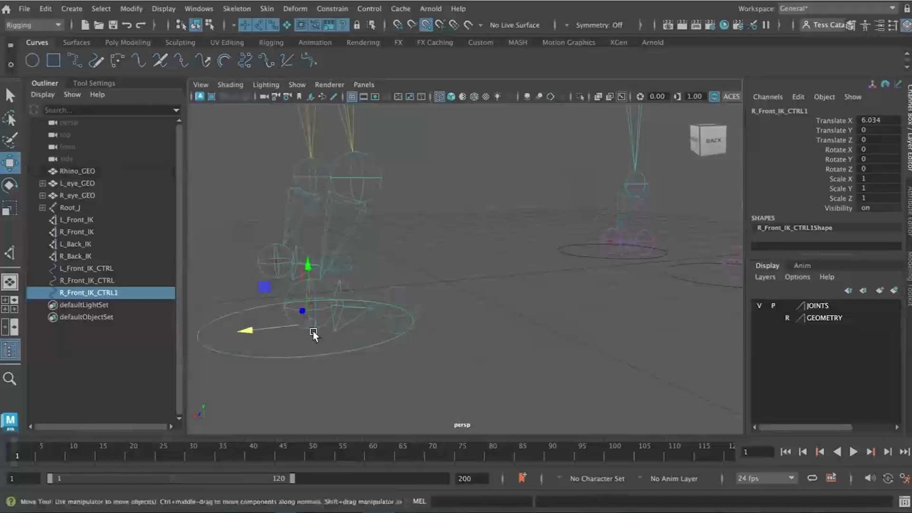
pyautogui.click(427, 26)
pyautogui.click(397, 26)
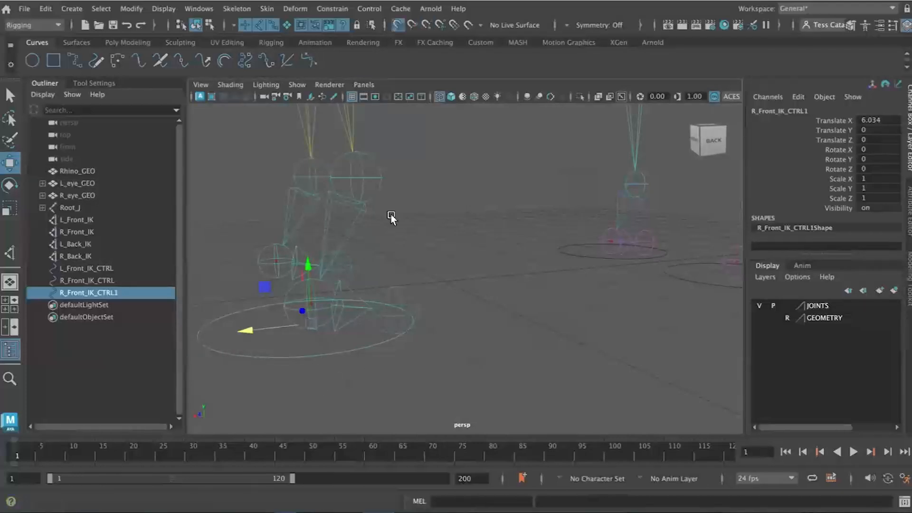
pyautogui.moveTo(307, 265); pyautogui.dragTo(304, 339)
# - Adjust R_Front_IK_CTRL1 along X to a Translate X of about 5.68 so it surrounds the right back foot
pyautogui.keyDown('alt'); pyautogui.moveTo(392, 376); pyautogui.dragTo(393, 395); pyautogui.keyUp('alt')
pyautogui.keyDown('alt'); pyautogui.moveTo(394, 395); pyautogui.dragTo(489, 298, button='middle'); pyautogui.keyUp('alt')
pyautogui.keyDown('alt'); pyautogui.moveTo(429, 374); pyautogui.dragTo(421, 380); pyautogui.keyUp('alt')
pyautogui.keyDown('alt'); pyautogui.moveTo(451, 352); pyautogui.dragTo(484, 313, button='middle'); pyautogui.keyUp('alt')
pyautogui.scroll(4, 481, 344)
pyautogui.scroll(-5, 480, 344)
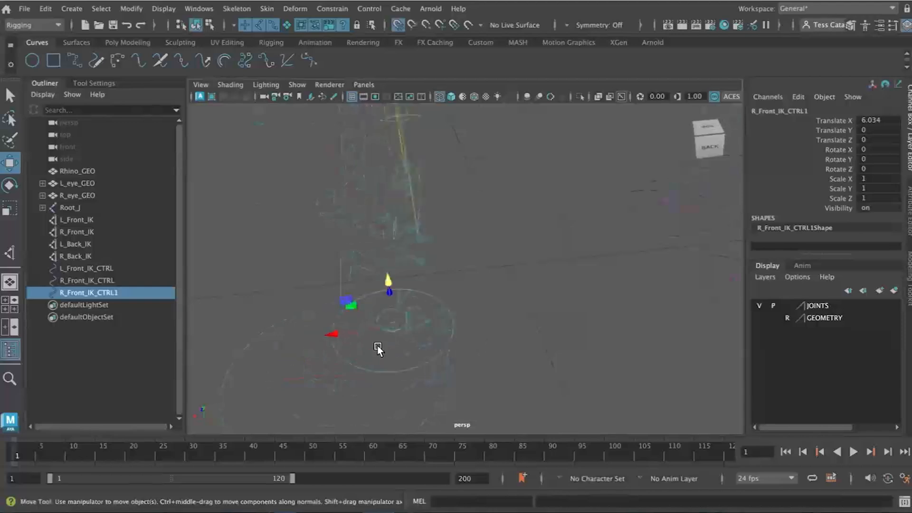
pyautogui.moveTo(344, 332)
pyautogui.mouseDown()
pyautogui.moveTo(279, 338)
pyautogui.moveTo(344, 334)
pyautogui.mouseUp()
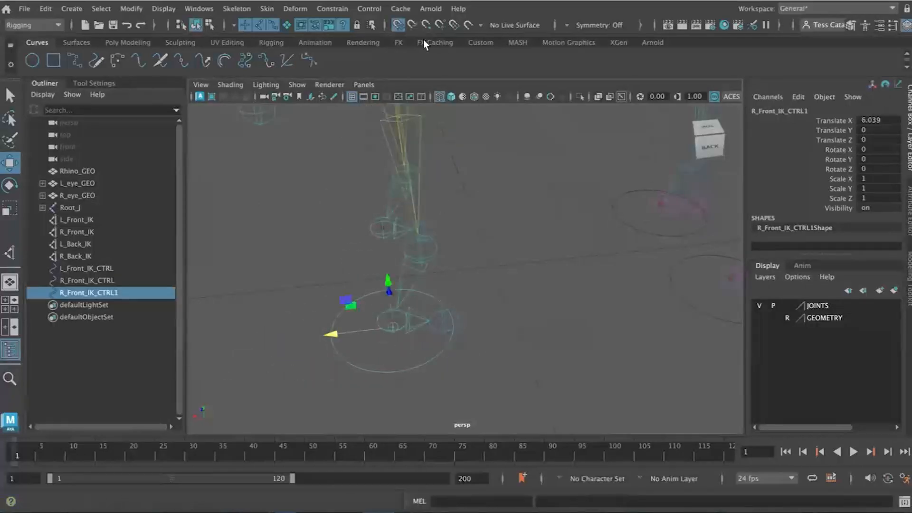
pyautogui.moveTo(332, 333); pyautogui.dragTo(365, 334)
pyautogui.keyDown('alt'); pyautogui.moveTo(415, 360); pyautogui.dragTo(415, 334); pyautogui.keyUp('alt')
pyautogui.keyDown('alt'); pyautogui.moveTo(485, 390); pyautogui.dragTo(506, 369); pyautogui.keyUp('alt')
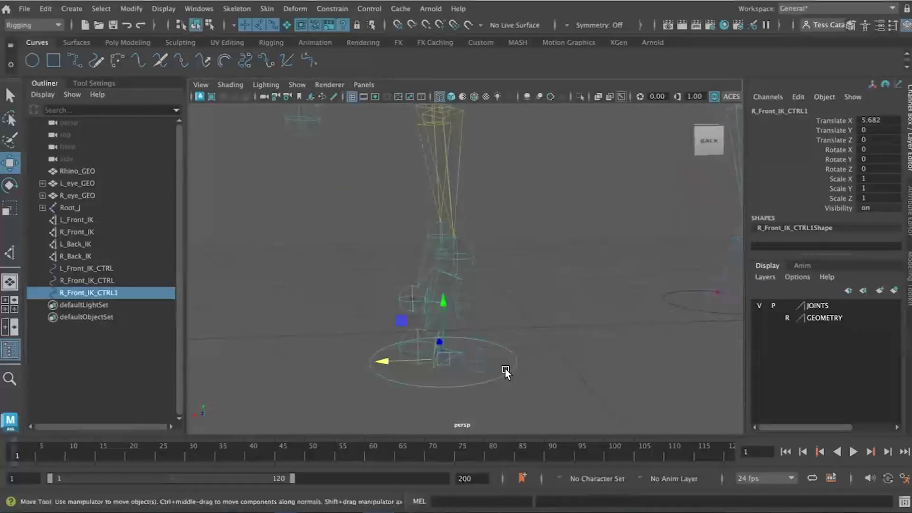
# - Snap the pivot of R_Front_IK_CTRL1 along Z to the grid's centre line
pyautogui.keyDown('alt'); pyautogui.moveTo(402, 369); pyautogui.dragTo(445, 365); pyautogui.keyUp('alt')
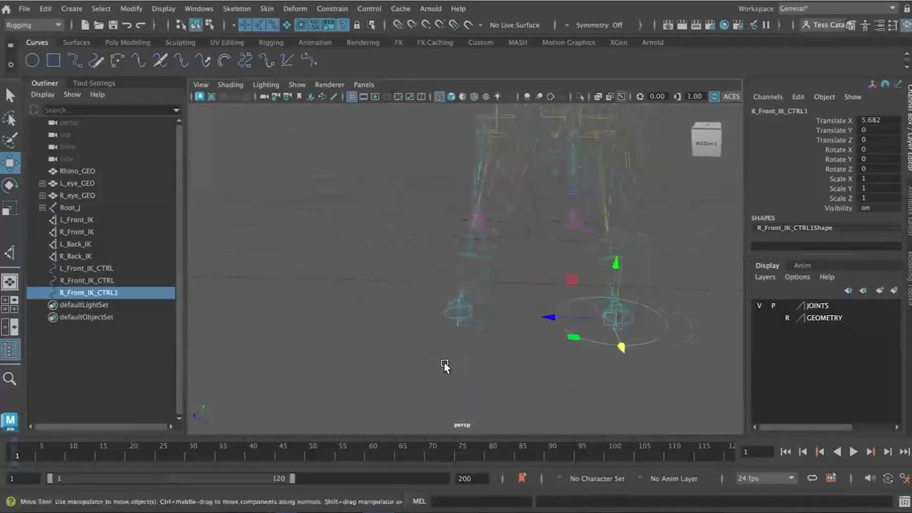
pyautogui.click(373, 25)
pyautogui.press('x')
pyautogui.moveTo(529, 308)
pyautogui.mouseDown()
pyautogui.moveTo(496, 306)
pyautogui.moveTo(523, 308)
pyautogui.mouseUp()
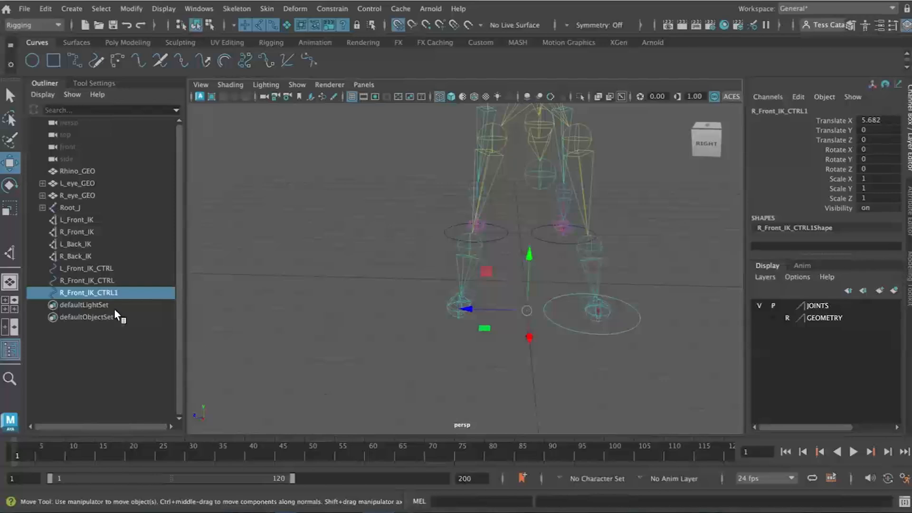
# - Duplicate R_Front_IK_CTRL1, mirror the copy to the left back foot with Scale Z -1 and center its pivot
pyautogui.hotkey('ctrl', 'd')
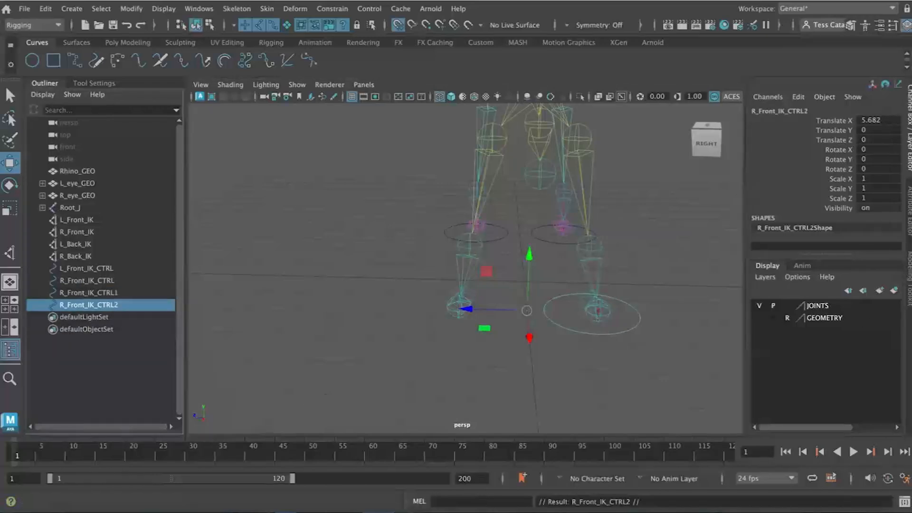
pyautogui.doubleClick(872, 199)
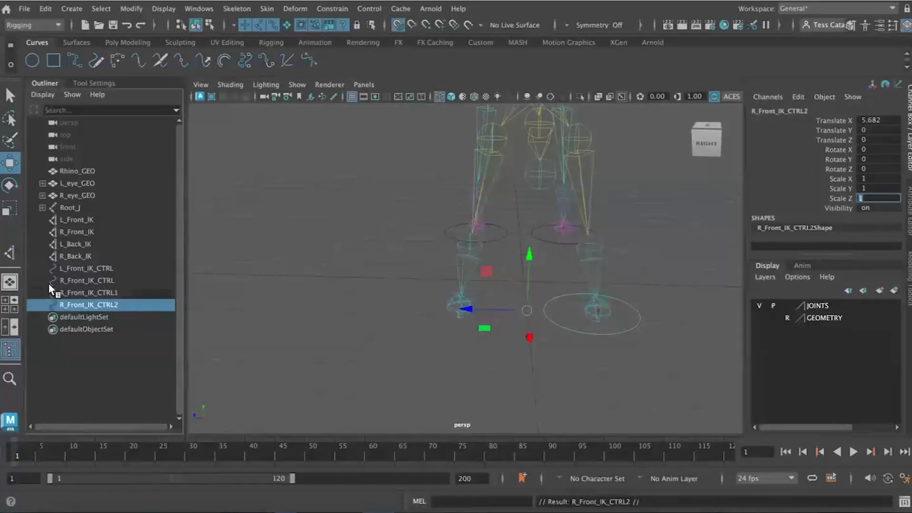
pyautogui.write('-1')
pyautogui.press('Return')
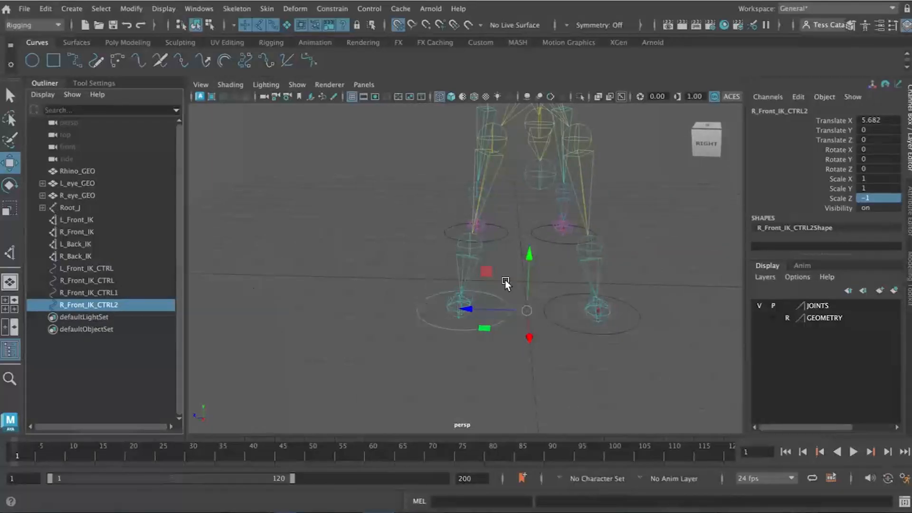
pyautogui.click(133, 11)
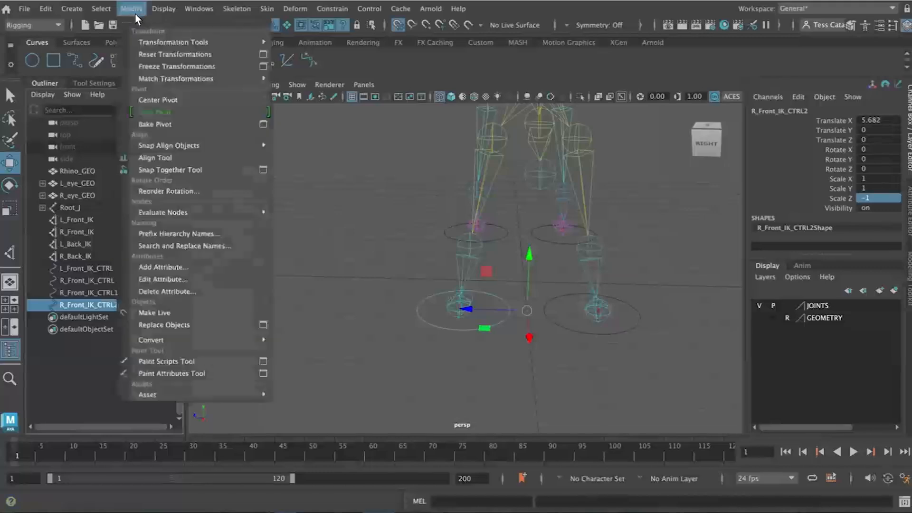
pyautogui.click(163, 99)
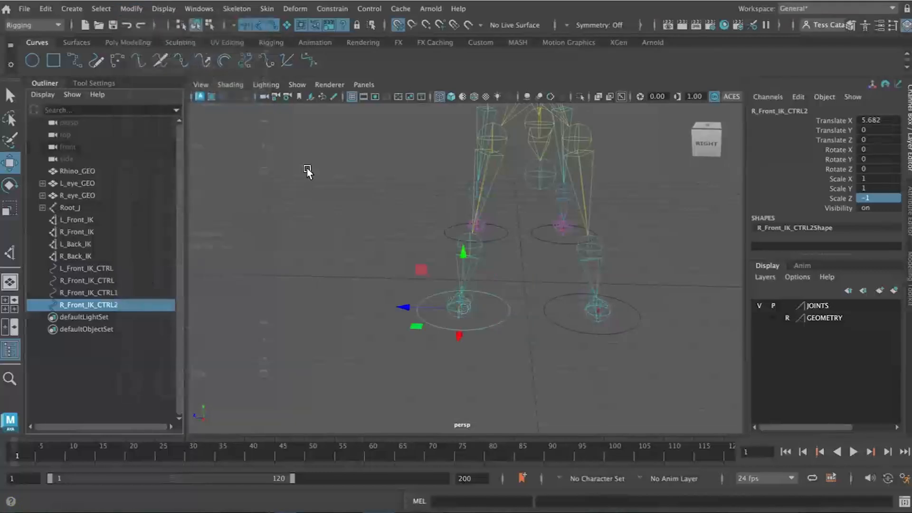
# - Move R_Front_IK_CTRL2 above R_Front_IK_CTRL1 in the object list and rename it L_Back_IK_CTRL
pyautogui.scroll(4, 500, 332)
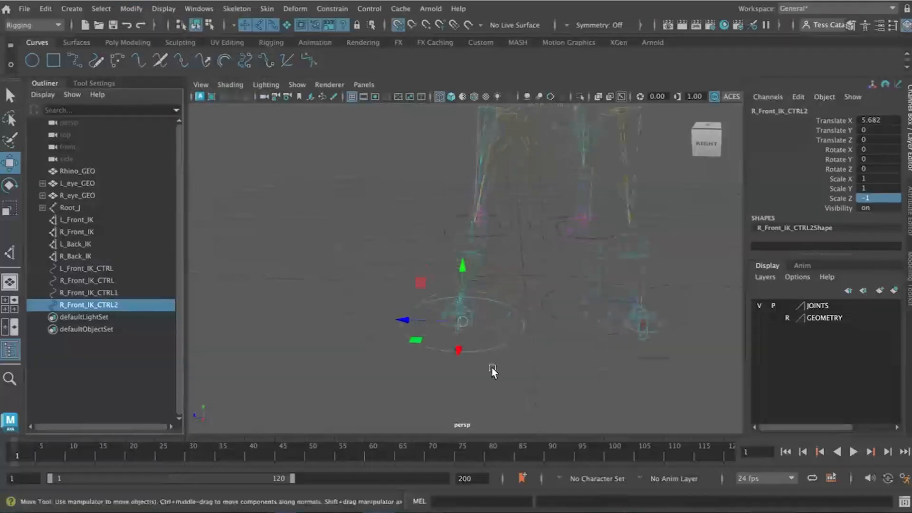
pyautogui.moveTo(93, 306); pyautogui.dragTo(98, 284, button='middle')
pyautogui.click(95, 272)
pyautogui.doubleClick(91, 293)
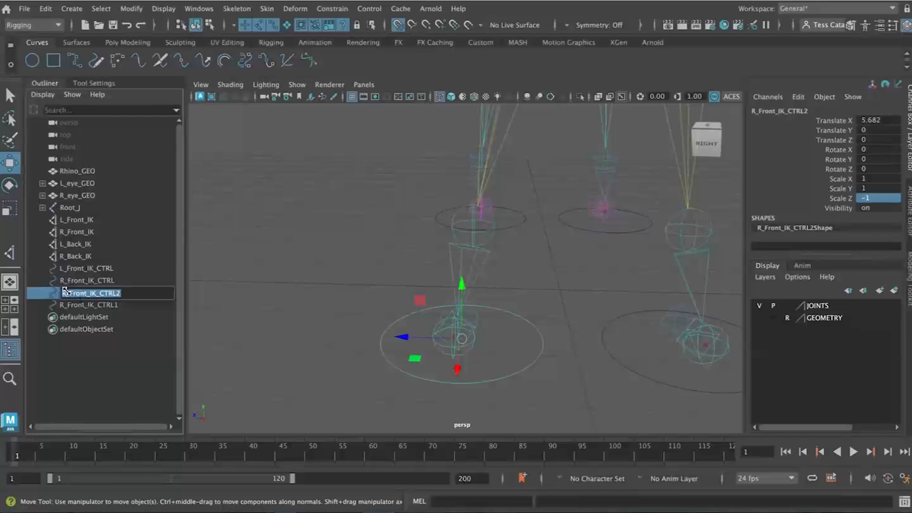
pyautogui.click(67, 294)
pyautogui.moveTo(87, 293); pyautogui.dragTo(39, 288)
pyautogui.write('L_Back')
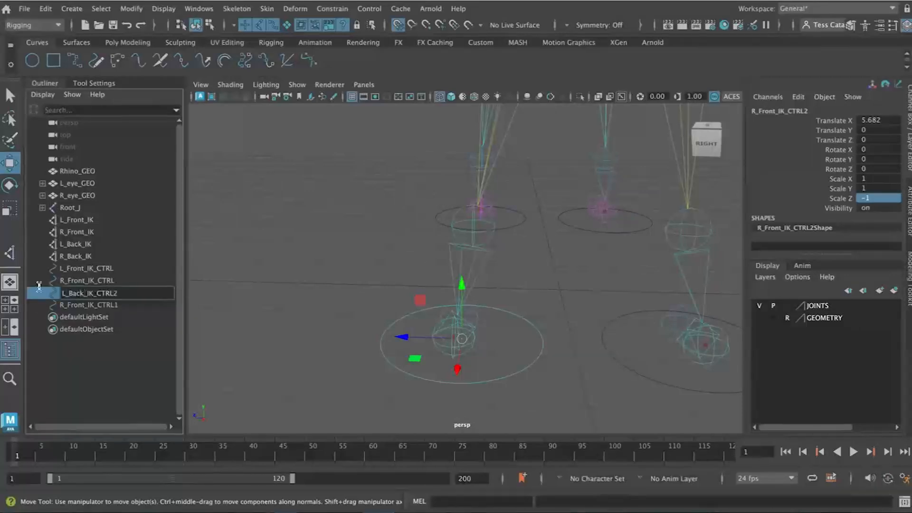
# - Rename R_Front_IK_CTRL1, the circle at the right back foot, as R_Back_IK_CTRL
pyautogui.click(75, 306)
pyautogui.doubleClick(78, 305)
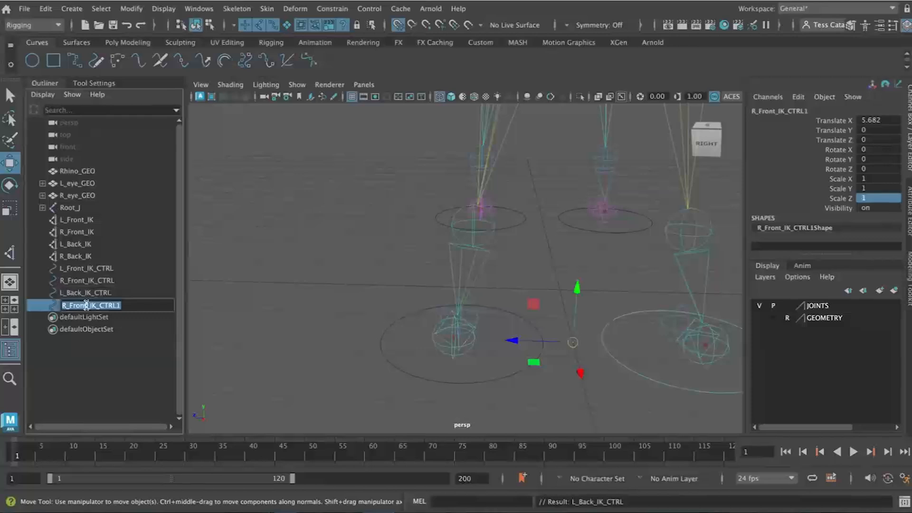
pyautogui.moveTo(86, 306); pyautogui.dragTo(75, 307)
pyautogui.write('Back')
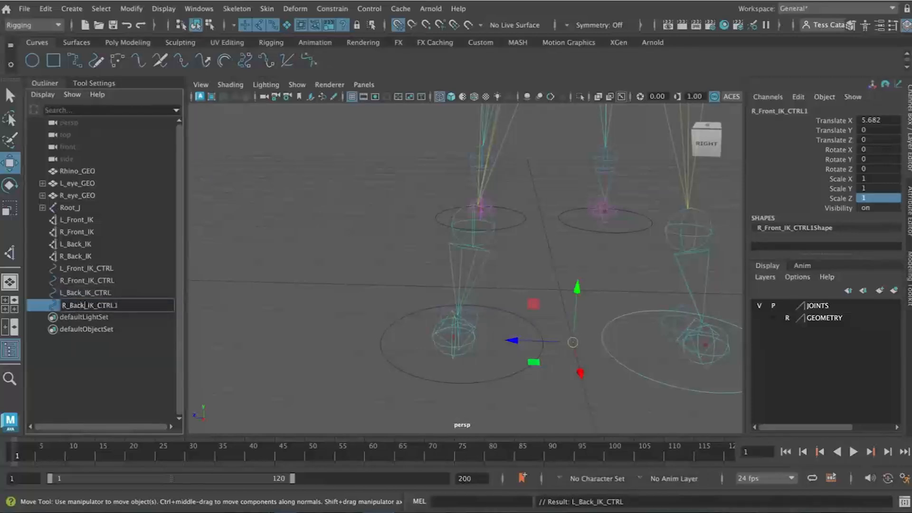
pyautogui.press('Return')
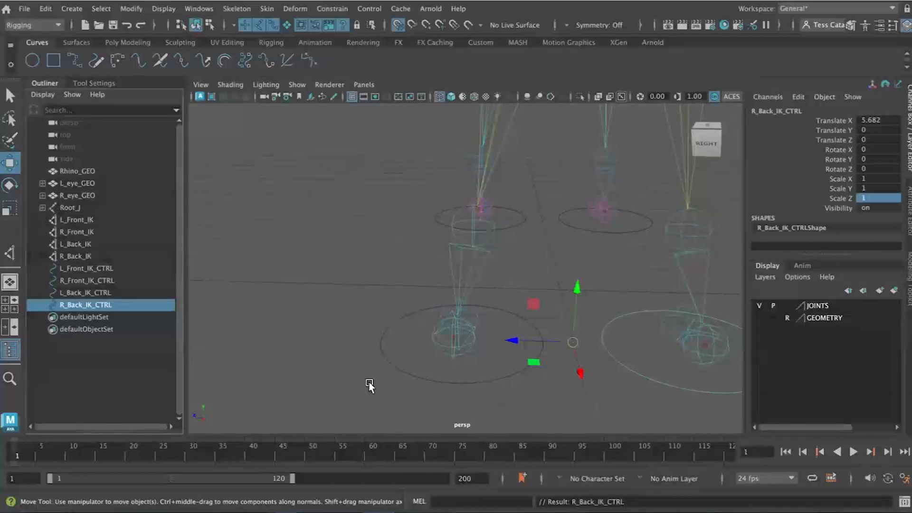
# - Switch from grid to point snapping and snap the pivot of L_Back_IK_CTRL onto the left back foot joint
pyautogui.click(348, 392)
pyautogui.keyDown('alt'); pyautogui.moveTo(553, 406); pyautogui.dragTo(623, 368); pyautogui.keyUp('alt')
pyautogui.keyDown('alt'); pyautogui.moveTo(608, 366); pyautogui.dragTo(555, 290); pyautogui.keyUp('alt')
pyautogui.keyDown('alt'); pyautogui.moveTo(554, 291); pyautogui.dragTo(445, 381, button='right'); pyautogui.keyUp('alt')
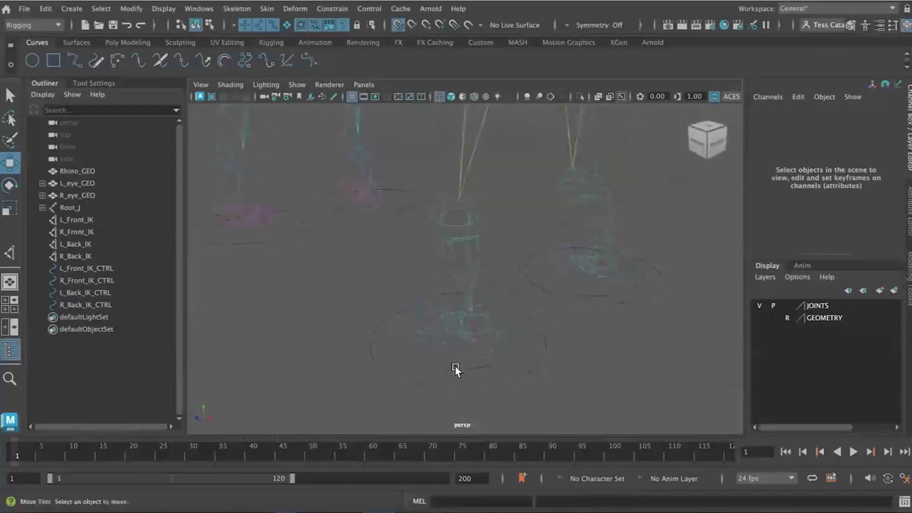
pyautogui.click(452, 353)
pyautogui.keyDown('alt'); pyautogui.moveTo(440, 390); pyautogui.dragTo(480, 376); pyautogui.keyUp('alt')
pyautogui.press('d')
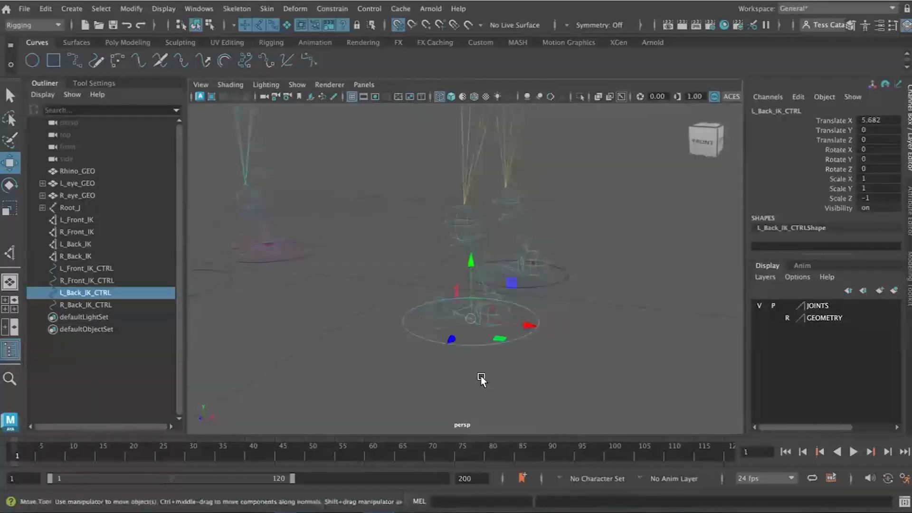
pyautogui.click(529, 374)
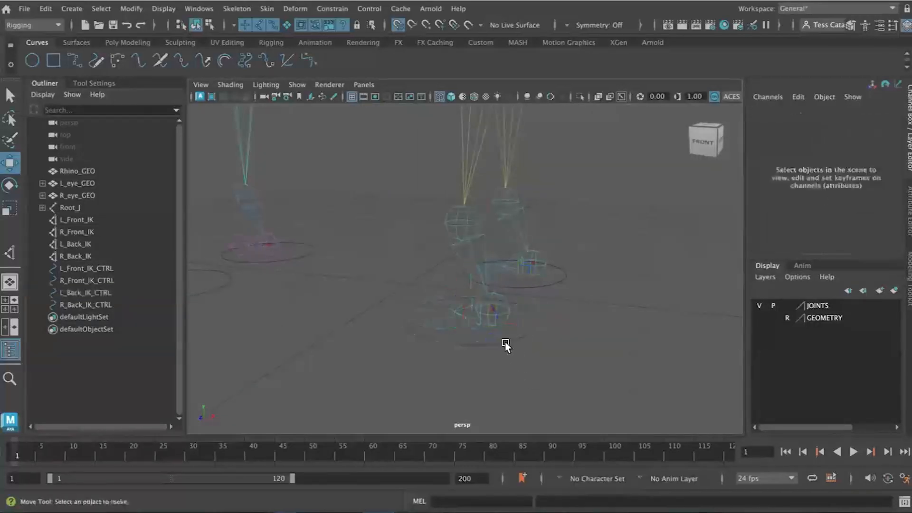
pyautogui.click(486, 347)
pyautogui.press('d')
pyautogui.click(398, 24)
pyautogui.click(426, 25)
pyautogui.moveTo(471, 318); pyautogui.dragTo(498, 319)
pyautogui.keyDown('alt'); pyautogui.moveTo(586, 330); pyautogui.dragTo(569, 344); pyautogui.keyUp('alt')
pyautogui.press('d')
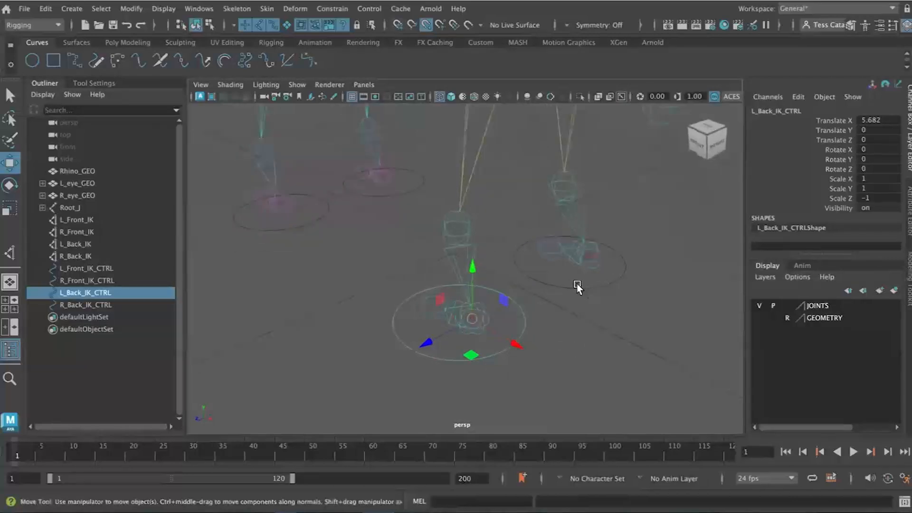
# - Center the pivot of R_Back_IK_CTRL and snap it onto the right back foot joint
pyautogui.click(577, 285)
pyautogui.click(583, 289)
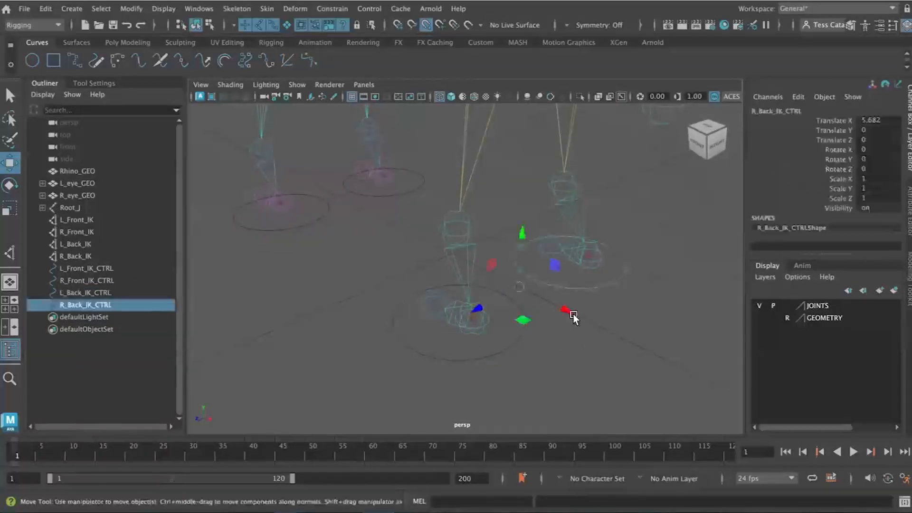
pyautogui.click(131, 8)
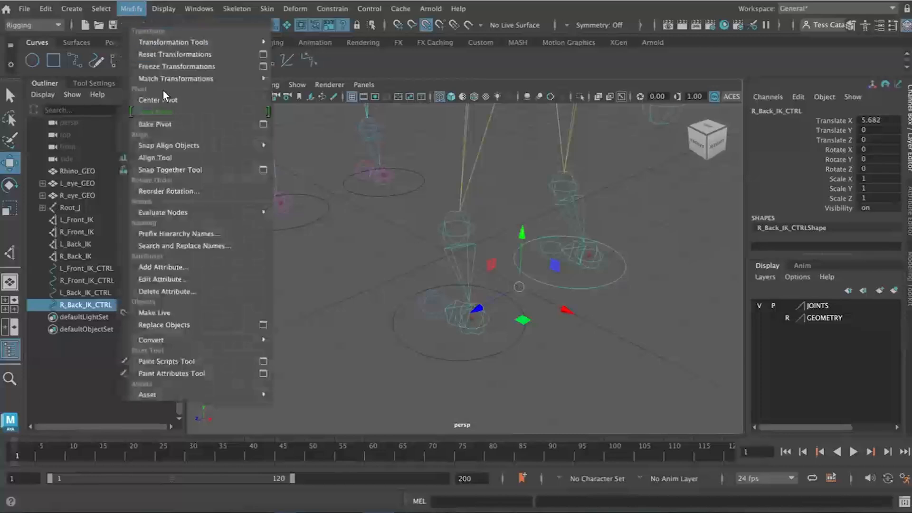
pyautogui.click(164, 93)
pyautogui.press('d')
pyautogui.moveTo(569, 259); pyautogui.dragTo(582, 256)
pyautogui.press('d')
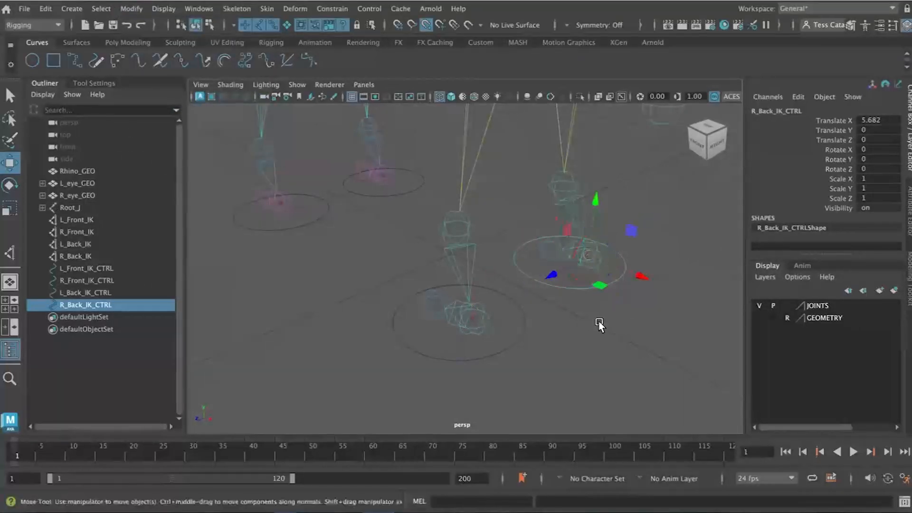
# - Freeze the transformations of all four IK foot controls and check the channel values of each one
pyautogui.keyDown('shift'); pyautogui.click(108, 269); pyautogui.keyUp('shift')
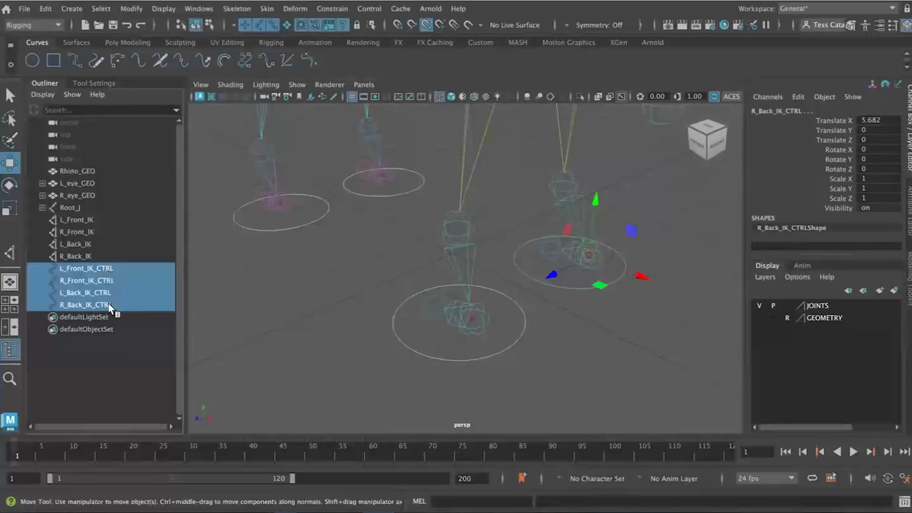
pyautogui.click(131, 8)
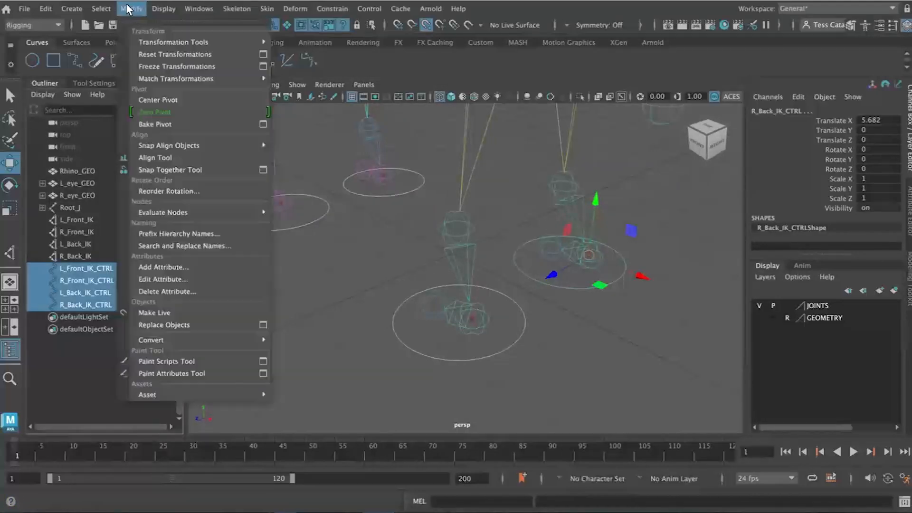
pyautogui.click(148, 62)
pyautogui.click(97, 305)
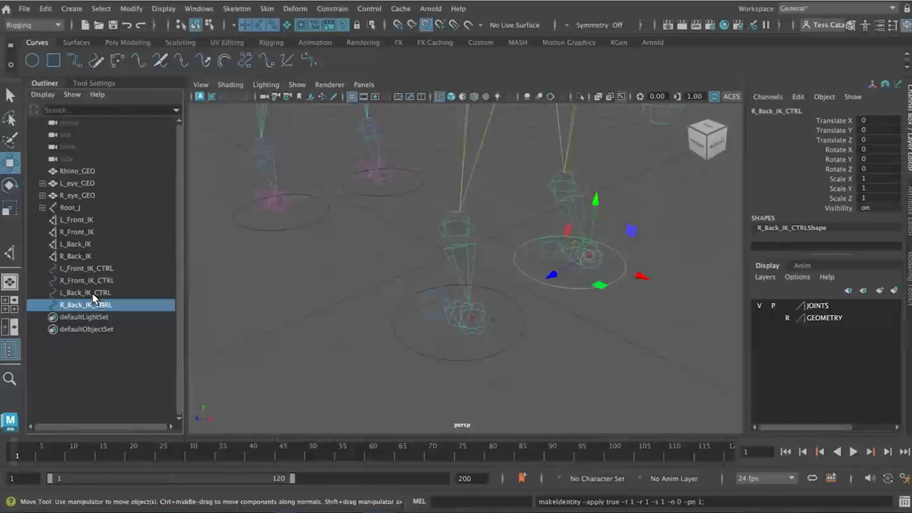
pyautogui.click(91, 293)
pyautogui.click(91, 279)
pyautogui.click(93, 267)
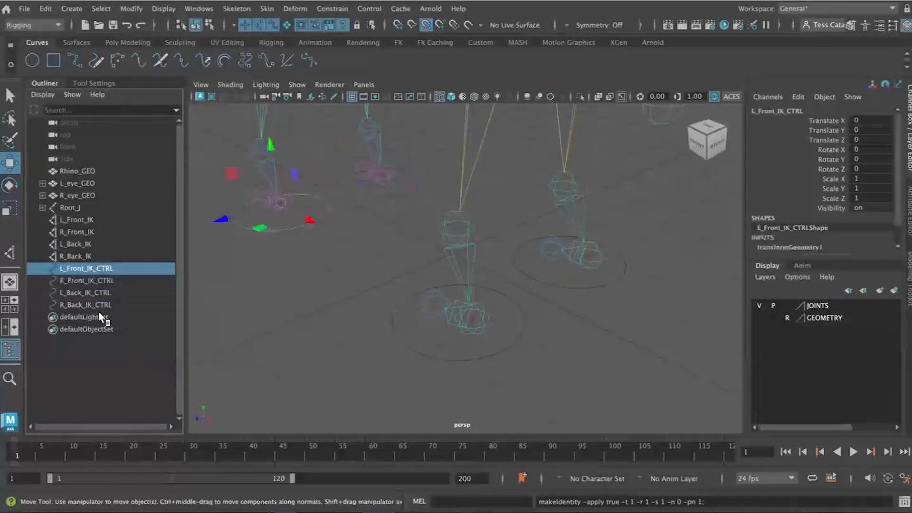
pyautogui.click(97, 304)
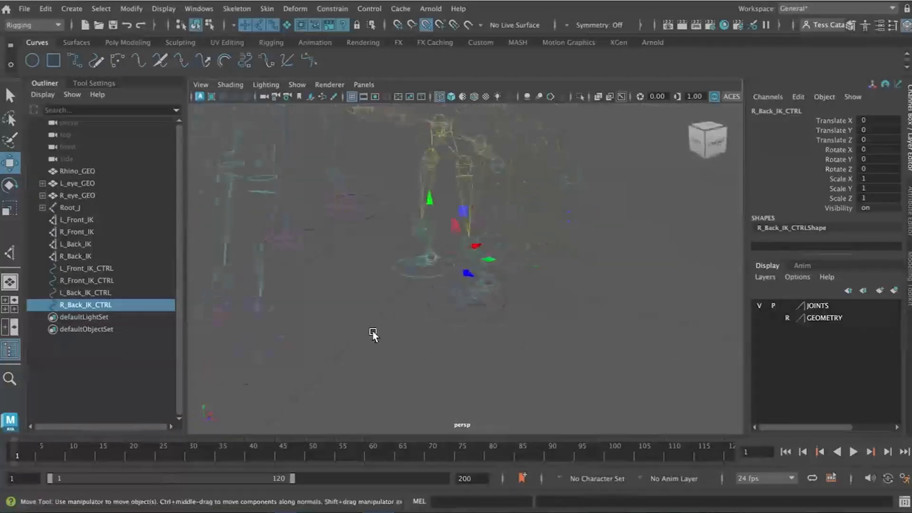
# - Parent-constrain the L_Front_IK handle to L_Front_IK_CTRL and expand the handle to show its constraint
pyautogui.moveTo(373, 334)
pyautogui.keyDown('alt'); pyautogui.mouseDown()
pyautogui.moveTo(403, 340)
pyautogui.moveTo(369, 348)
pyautogui.moveTo(397, 340)
pyautogui.moveTo(389, 336)
pyautogui.mouseUp(); pyautogui.keyUp('alt')
pyautogui.scroll(3, 389, 335)
pyautogui.keyDown('alt'); pyautogui.moveTo(390, 338); pyautogui.dragTo(441, 298, button='middle'); pyautogui.keyUp('alt')
pyautogui.keyDown('alt'); pyautogui.moveTo(440, 298); pyautogui.dragTo(454, 306); pyautogui.keyUp('alt')
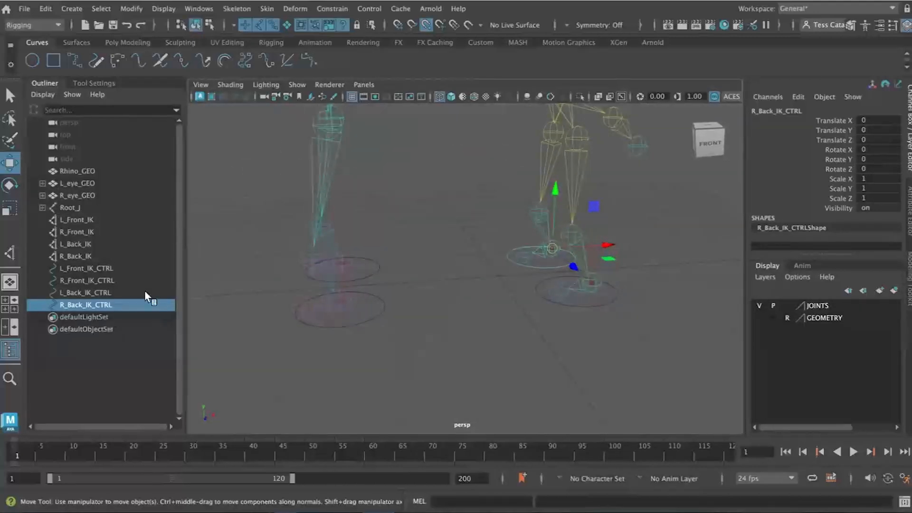
pyautogui.scroll(-5, 522, 292)
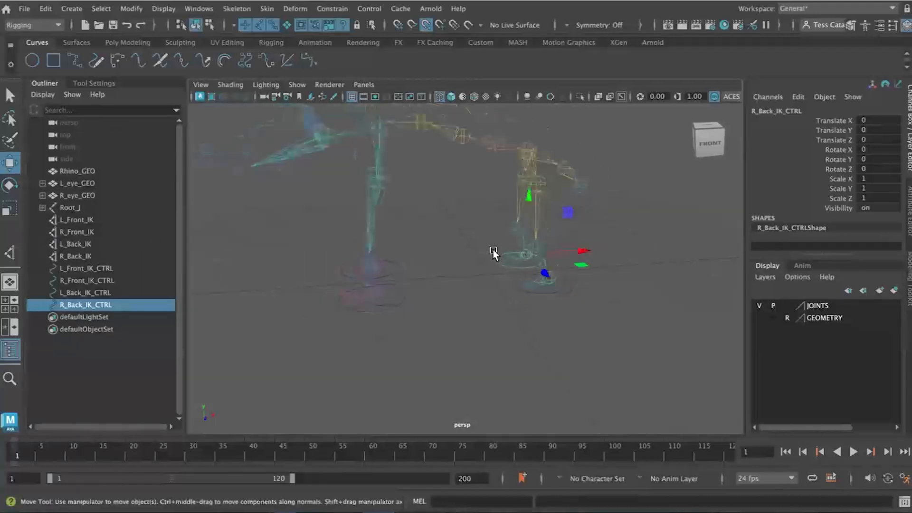
pyautogui.keyDown('alt'); pyautogui.moveTo(458, 224); pyautogui.dragTo(478, 298, button='middle'); pyautogui.keyUp('alt')
pyautogui.scroll(-1, 477, 298)
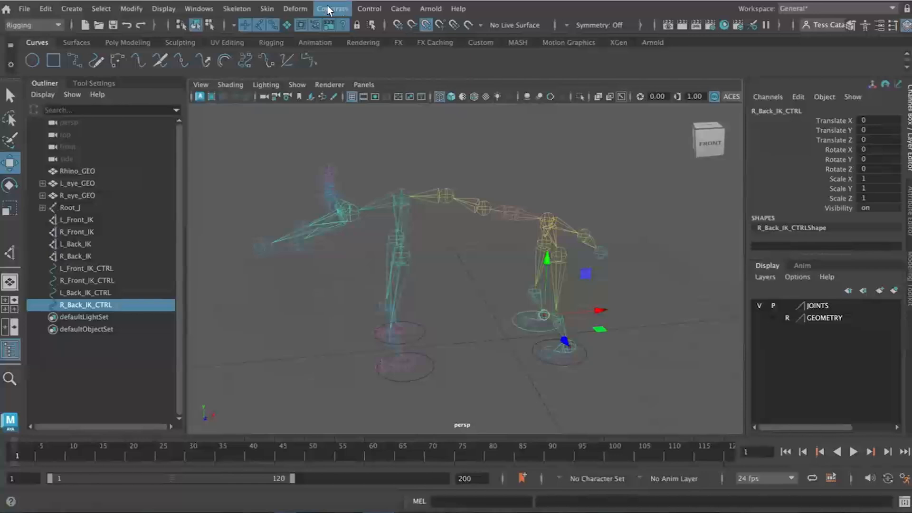
pyautogui.click(64, 268)
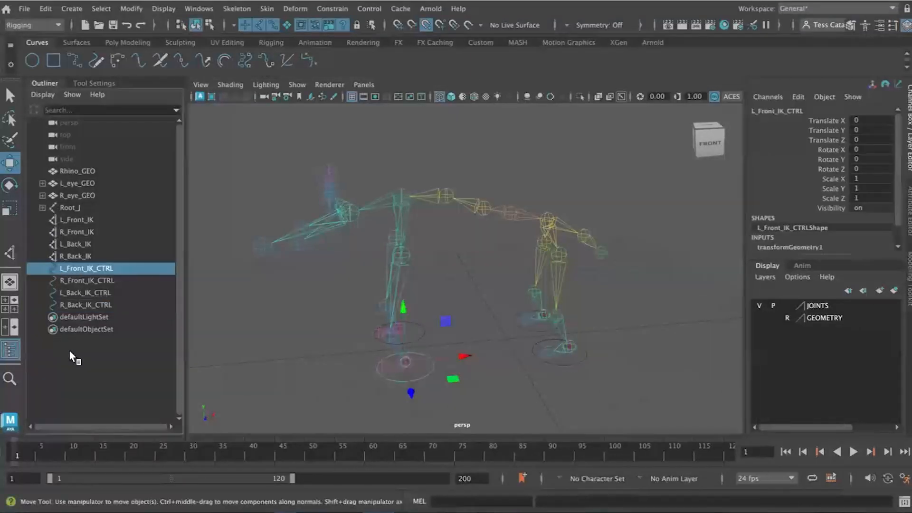
pyautogui.keyDown('ctrl'); pyautogui.click(81, 219); pyautogui.keyUp('ctrl')
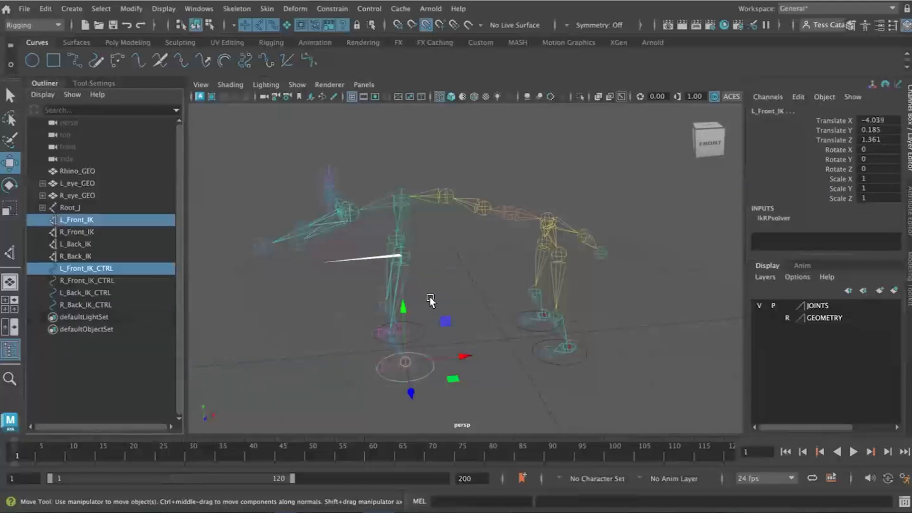
pyautogui.click(329, 7)
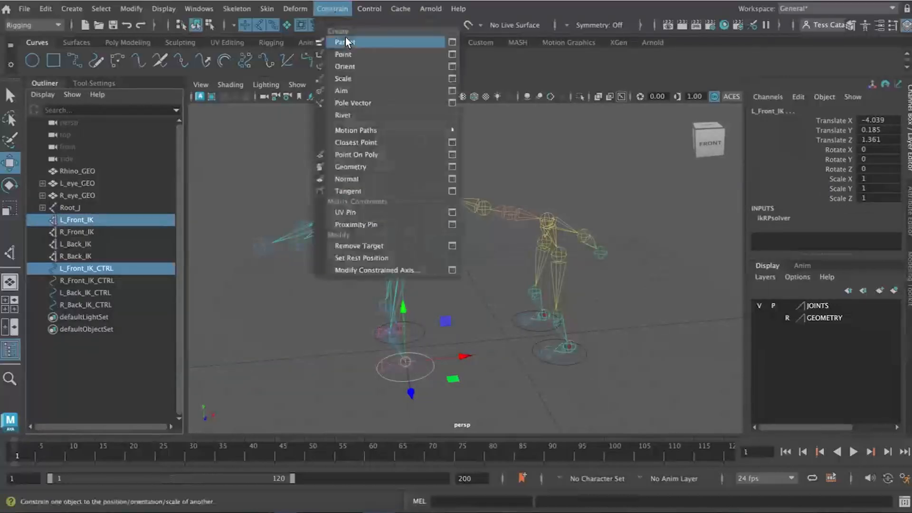
pyautogui.click(343, 42)
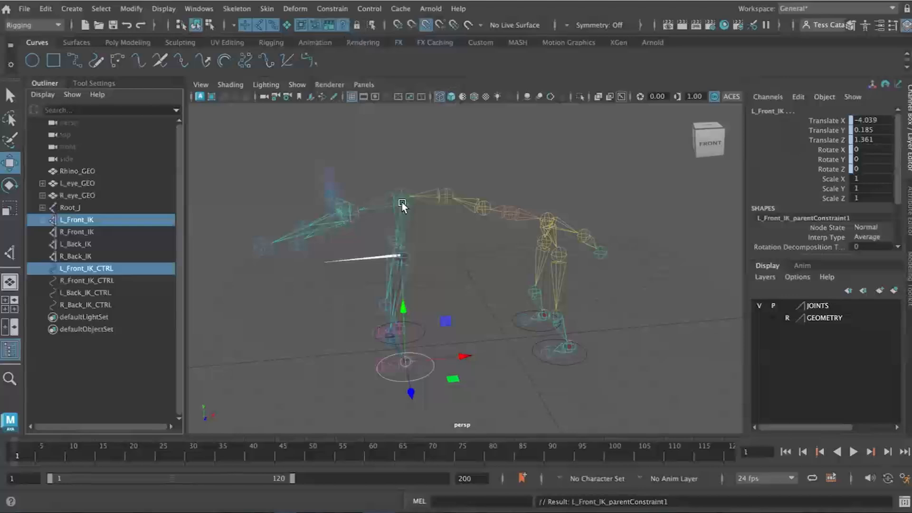
pyautogui.click(42, 220)
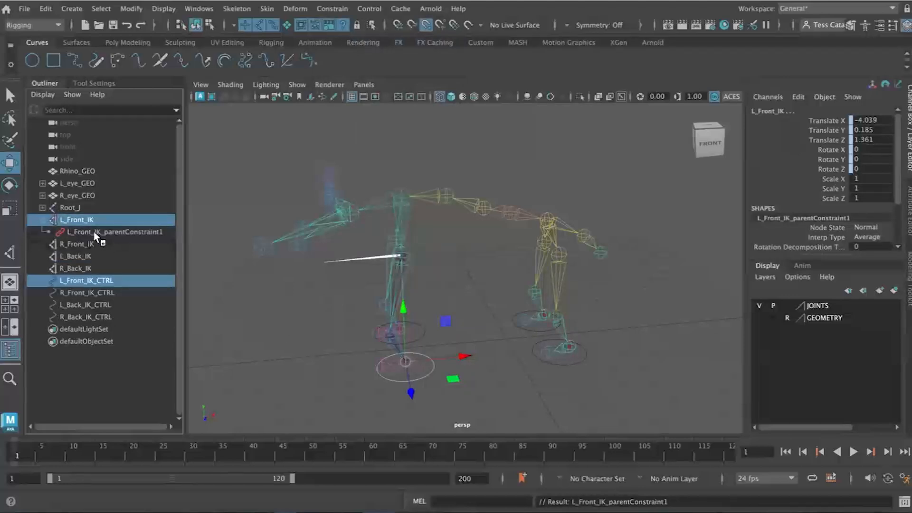
# - Test the constraint by moving L_Front_IK_CTRL along Y and Z, and reset Translate Y and Z to 0
pyautogui.click(80, 284)
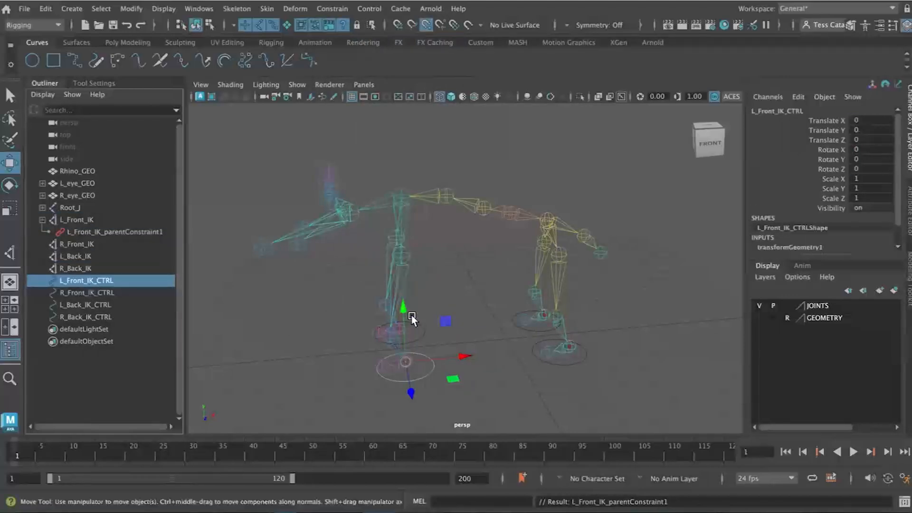
pyautogui.moveTo(407, 309); pyautogui.dragTo(389, 351)
pyautogui.moveTo(412, 399); pyautogui.dragTo(412, 433)
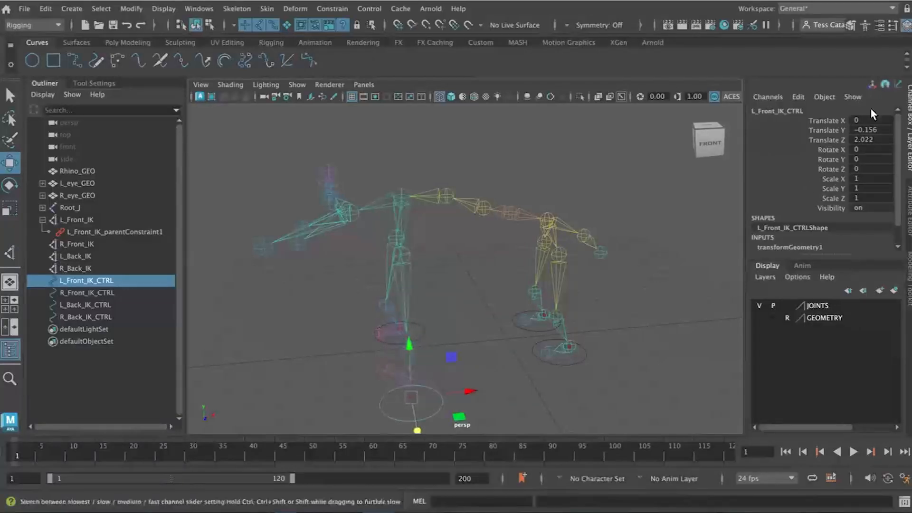
pyautogui.moveTo(863, 130); pyautogui.dragTo(867, 138)
pyautogui.click(866, 139)
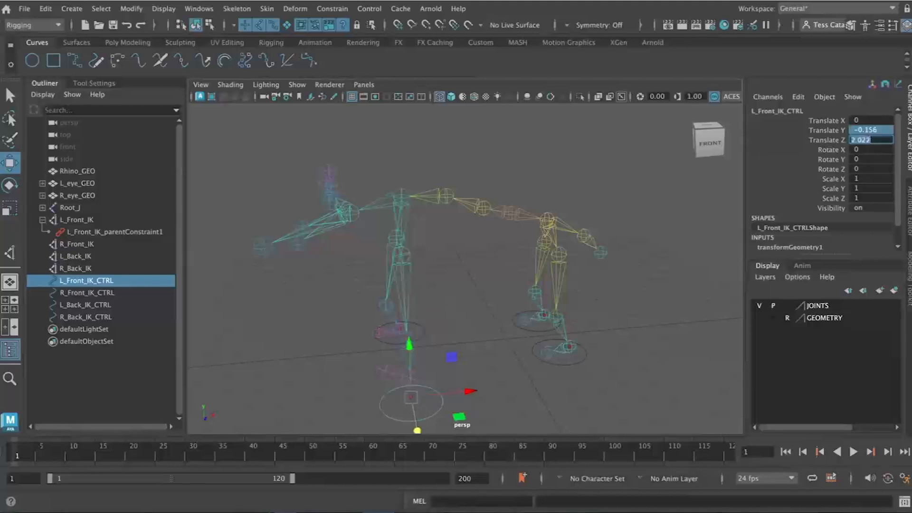
pyautogui.press('Return')
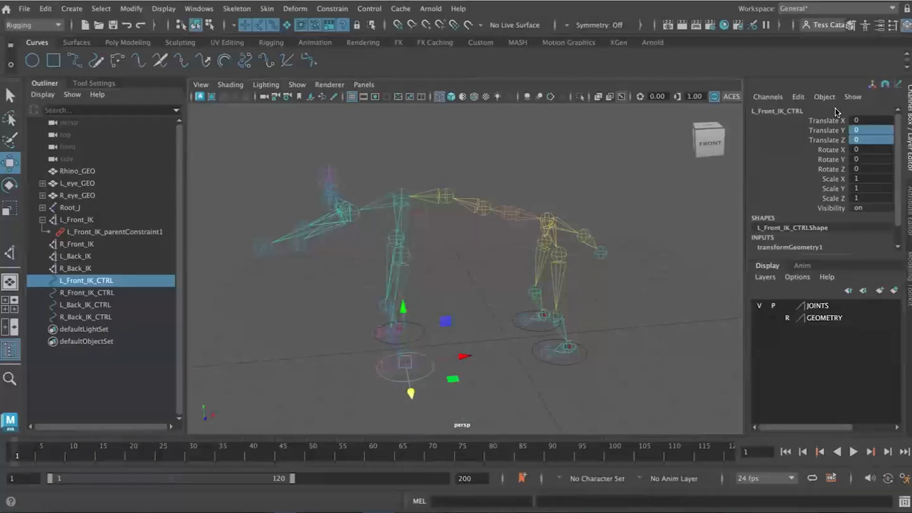
# - Parent-constrain the R_Front_IK handle to R_Front_IK_CTRL
pyautogui.keyDown('alt'); pyautogui.moveTo(336, 386); pyautogui.dragTo(480, 389); pyautogui.keyUp('alt')
pyautogui.click(460, 378)
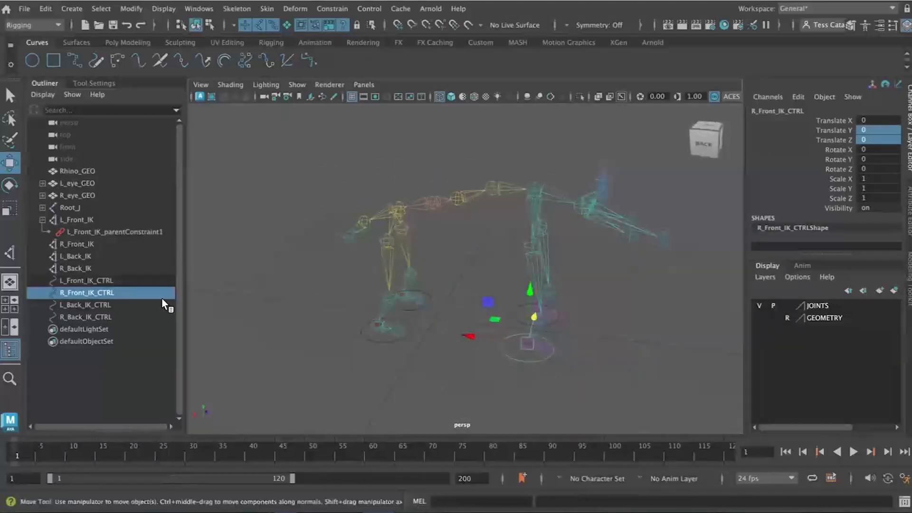
pyautogui.keyDown('ctrl'); pyautogui.click(83, 244); pyautogui.keyUp('ctrl')
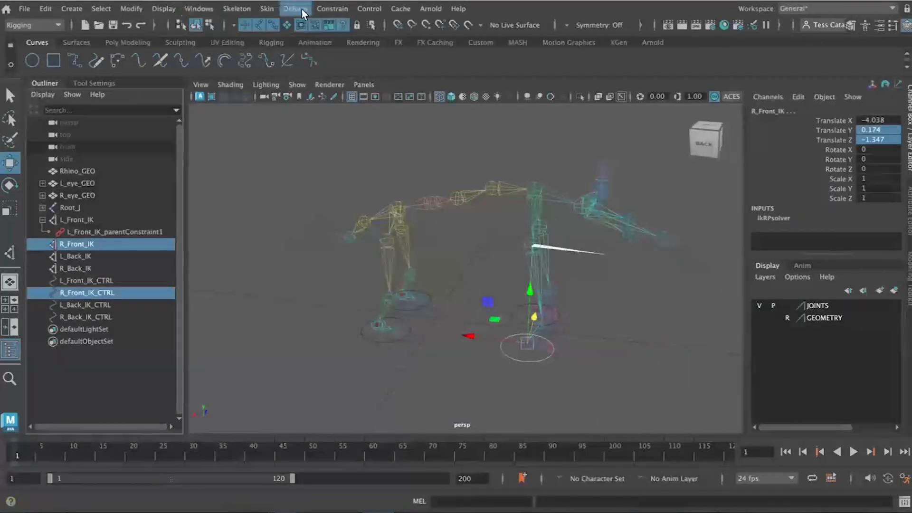
pyautogui.click(332, 9)
pyautogui.click(351, 46)
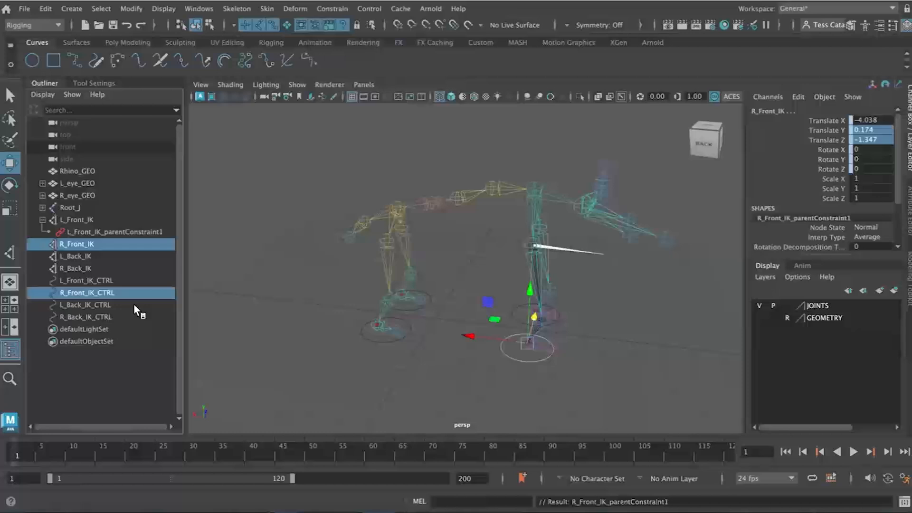
# - Parent-constrain the L_Back_IK handle to L_Back_IK_CTRL
pyautogui.click(102, 304)
pyautogui.keyDown('ctrl'); pyautogui.click(89, 256); pyautogui.keyUp('ctrl')
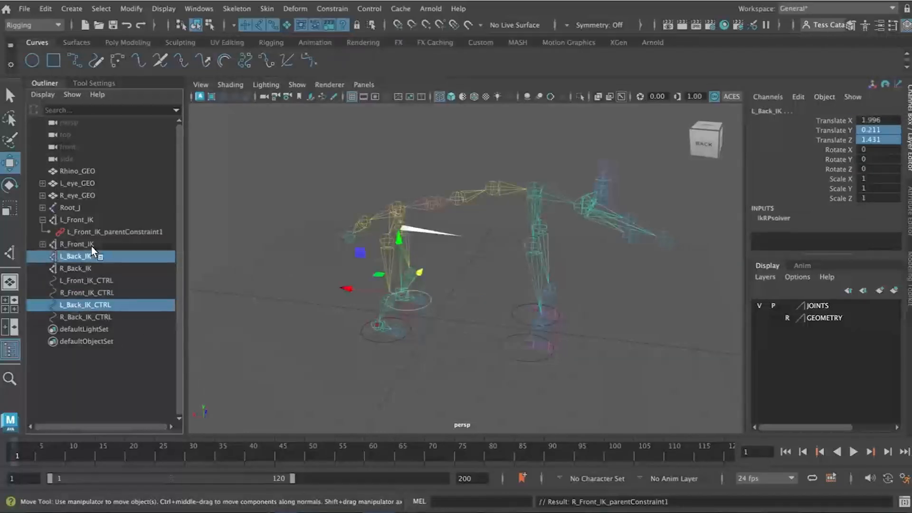
pyautogui.click(334, 8)
pyautogui.click(351, 38)
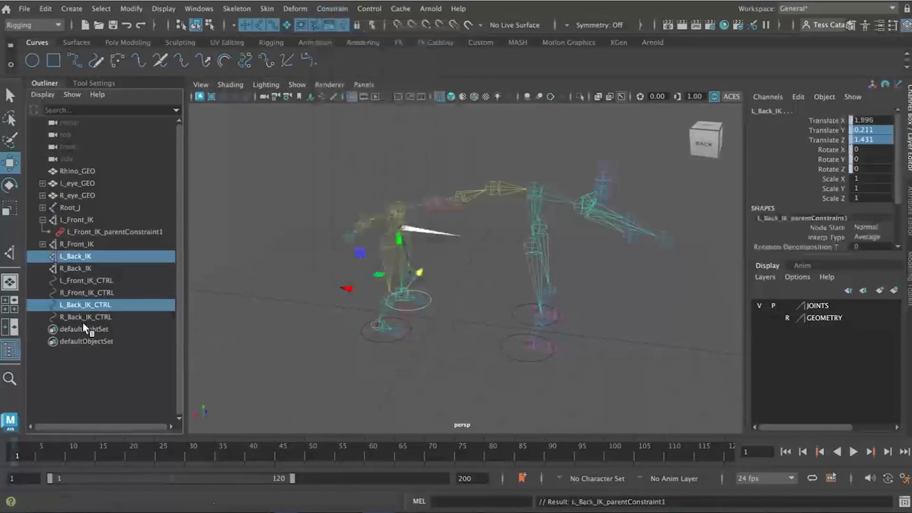
# - Parent-constrain the R_Back_IK handle to R_Back_IK_CTRL and clear the selection
pyautogui.click(84, 316)
pyautogui.keyDown('ctrl'); pyautogui.click(76, 268); pyautogui.keyUp('ctrl')
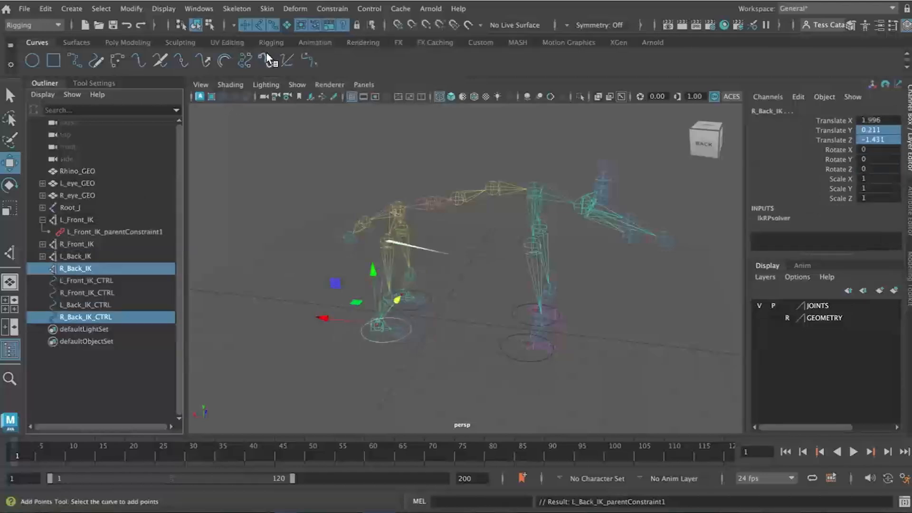
pyautogui.click(323, 9)
pyautogui.click(335, 42)
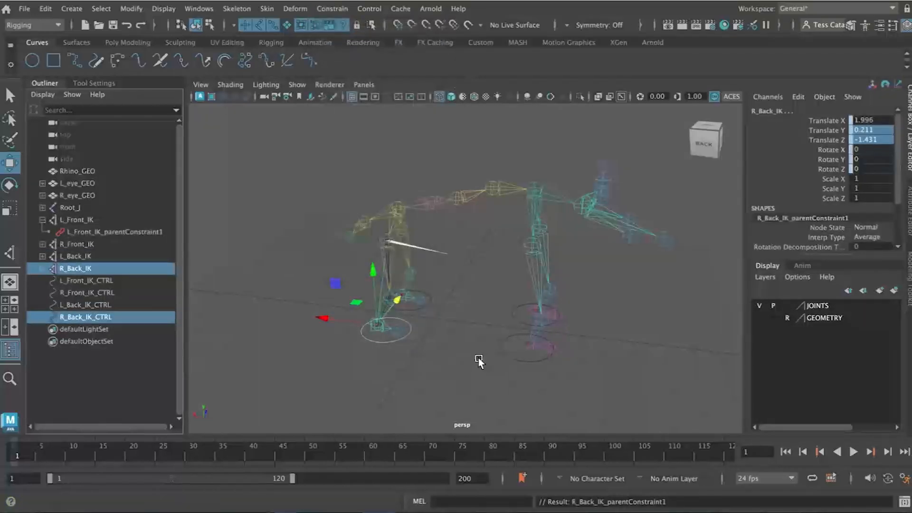
pyautogui.click(477, 358)
# - Create a NURBS circle at the origin for the neck control and make the GEOMETRY layer visible
pyautogui.keyDown('alt'); pyautogui.moveTo(460, 363); pyautogui.dragTo(493, 356); pyautogui.keyUp('alt')
pyautogui.scroll(5, 492, 356)
pyautogui.scroll(-3, 487, 367)
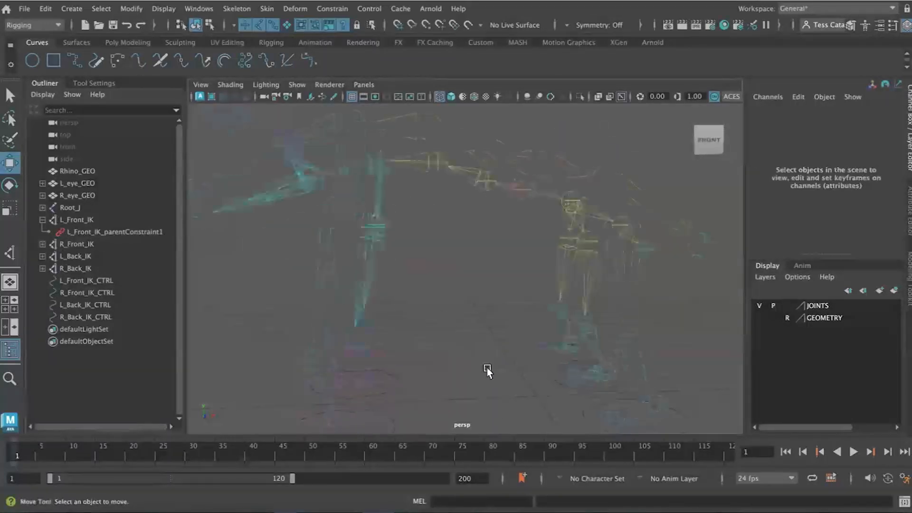
pyautogui.scroll(-3, 486, 367)
pyautogui.scroll(-2, 453, 386)
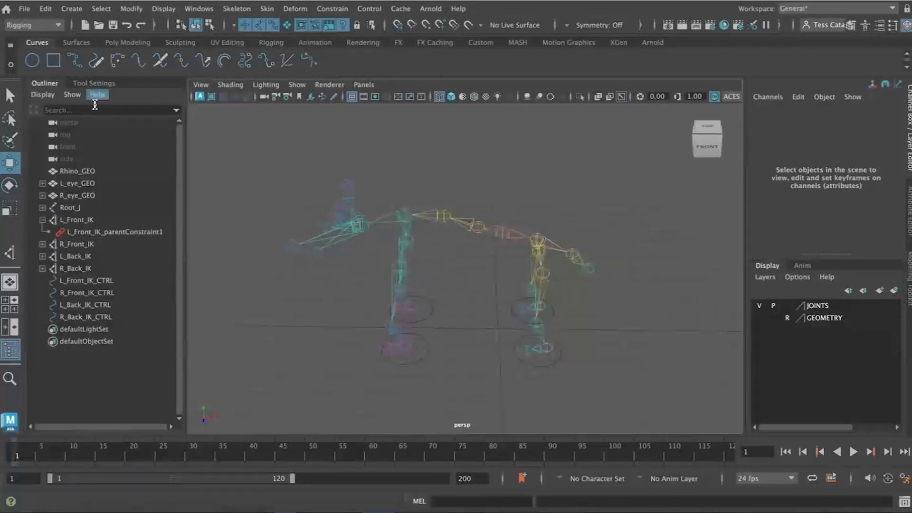
pyautogui.click(52, 61)
pyautogui.click(366, 307)
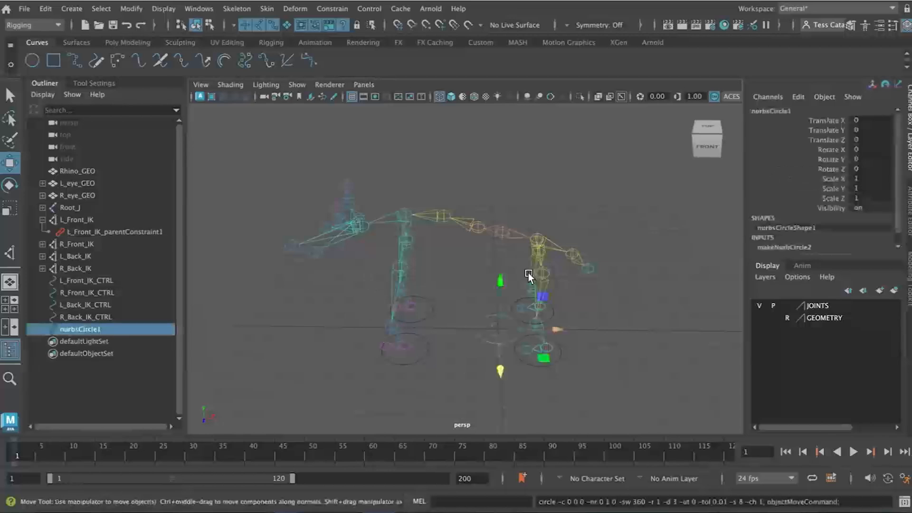
pyautogui.click(758, 318)
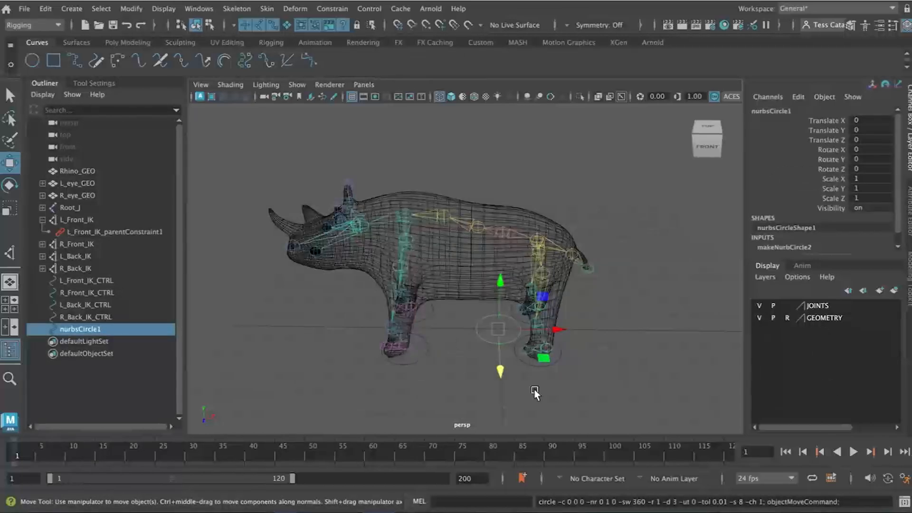
# - Try a Rotate Y value of 90 on the new circle and undo it
pyautogui.doubleClick(868, 160)
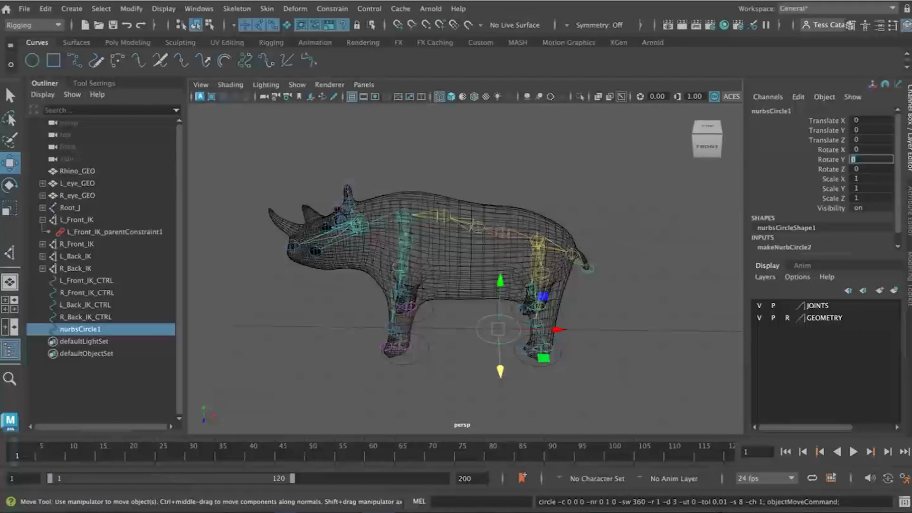
pyautogui.write('90')
pyautogui.press('Return')
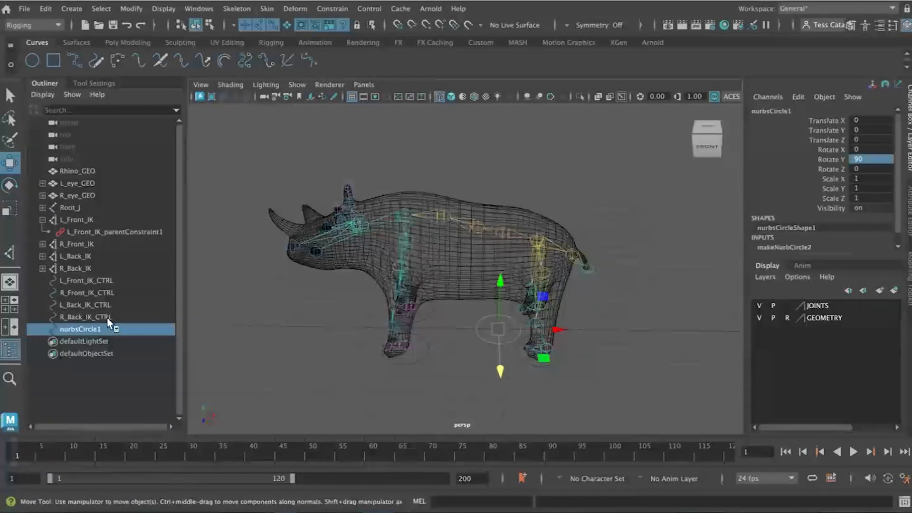
pyautogui.hotkey('ctrl', 'z')
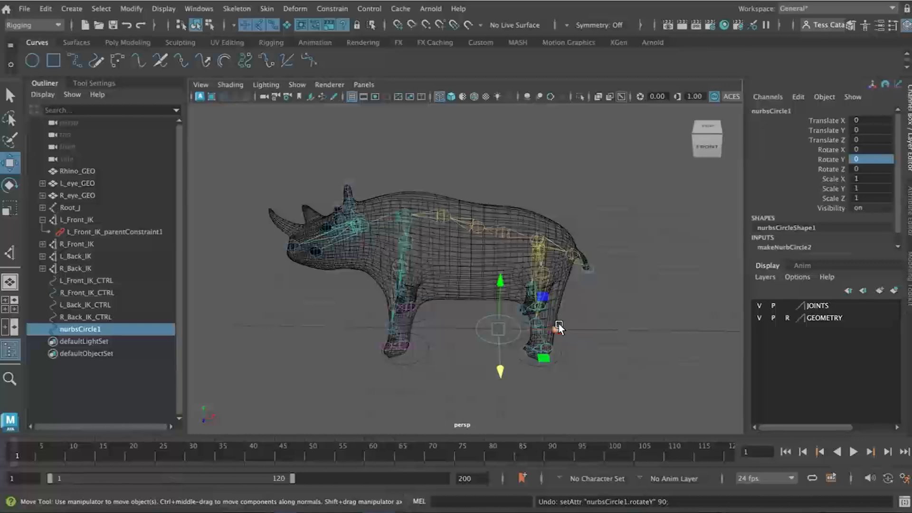
# - Set the new circle's Rotate Z to 90 so it stands upright across the rhino's body
pyautogui.press('e')
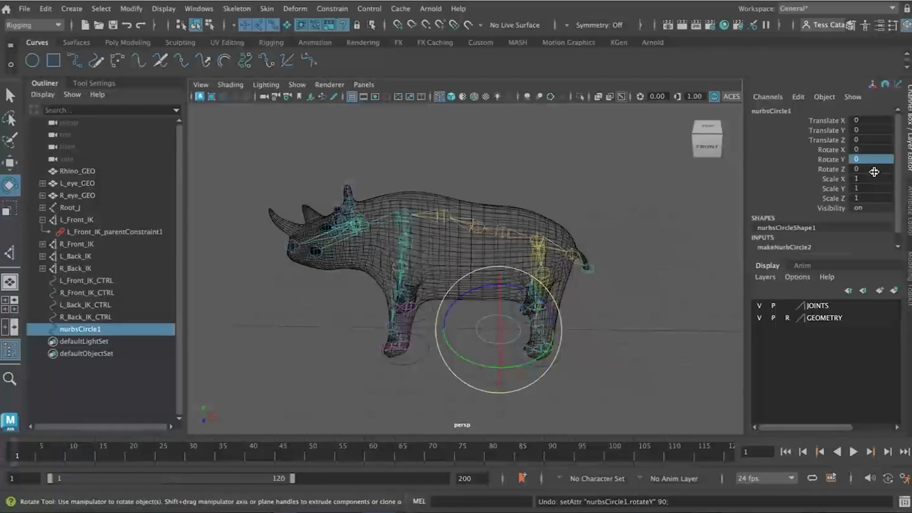
pyautogui.click(872, 169)
pyautogui.write('90')
pyautogui.press('Return')
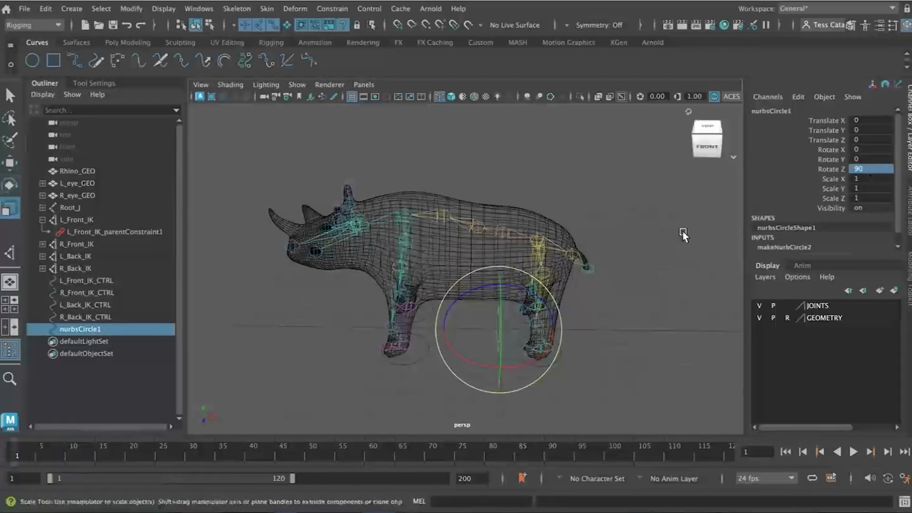
# - Raise the circle to a Translate Y of about 5.645 and scale it uniformly to about 1.667
pyautogui.press('w')
pyautogui.moveTo(501, 282); pyautogui.dragTo(491, 159)
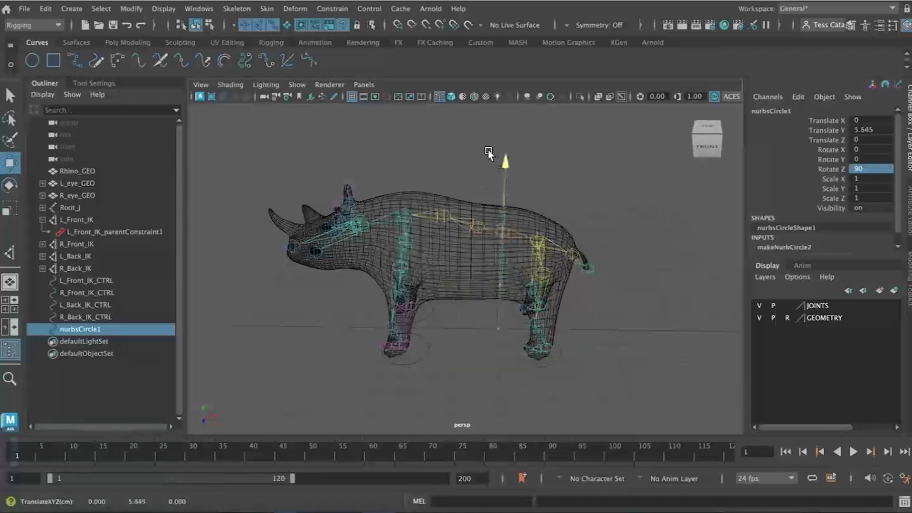
pyautogui.press('r')
pyautogui.moveTo(505, 219); pyautogui.dragTo(550, 246)
pyautogui.moveTo(550, 244); pyautogui.dragTo(551, 246)
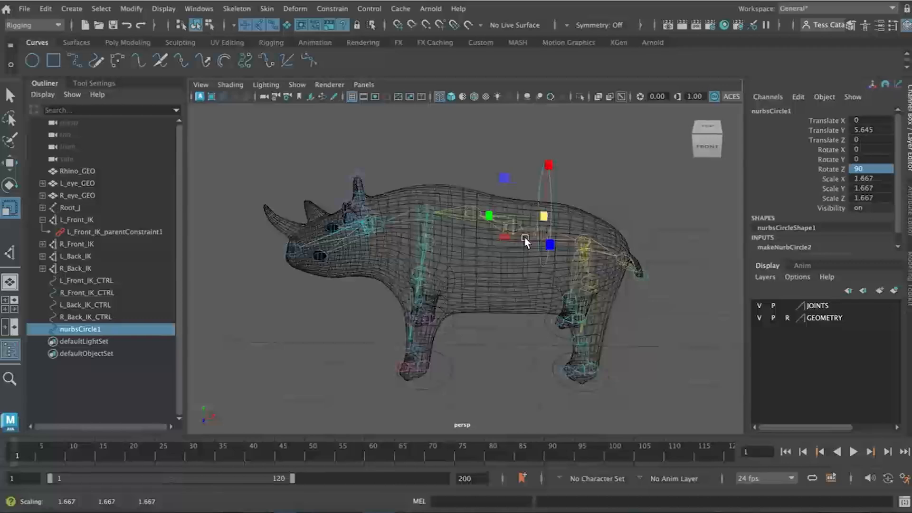
# - Move the circle to the neck at a Translate X of about -5.598 and enlarge it uniformly to about 1.843
pyautogui.press('e')
pyautogui.press('w')
pyautogui.moveTo(601, 216); pyautogui.dragTo(427, 248, button='middle')
pyautogui.keyDown('alt'); pyautogui.moveTo(367, 311); pyautogui.dragTo(414, 297); pyautogui.keyUp('alt')
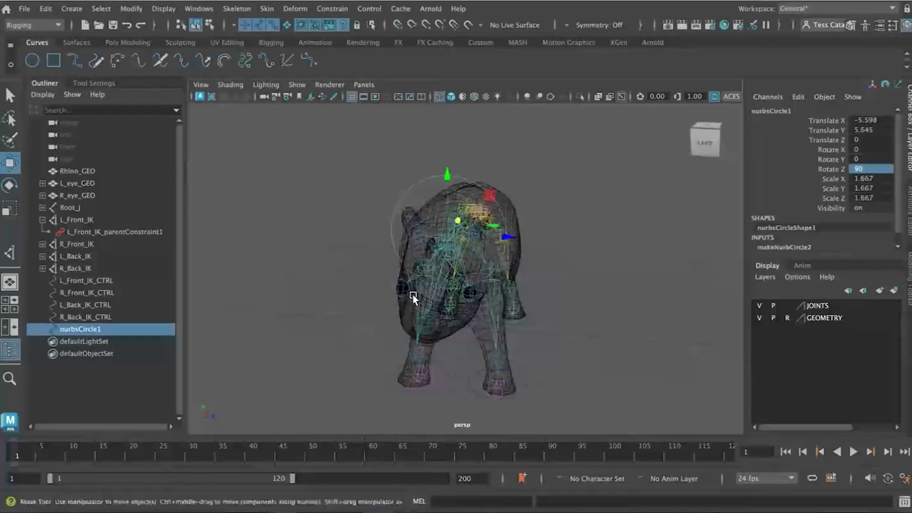
pyautogui.press('r')
pyautogui.moveTo(447, 233); pyautogui.dragTo(458, 241)
pyautogui.moveTo(466, 304)
pyautogui.keyDown('alt'); pyautogui.mouseDown()
pyautogui.moveTo(424, 314)
pyautogui.moveTo(463, 297)
pyautogui.mouseUp(); pyautogui.keyUp('alt')
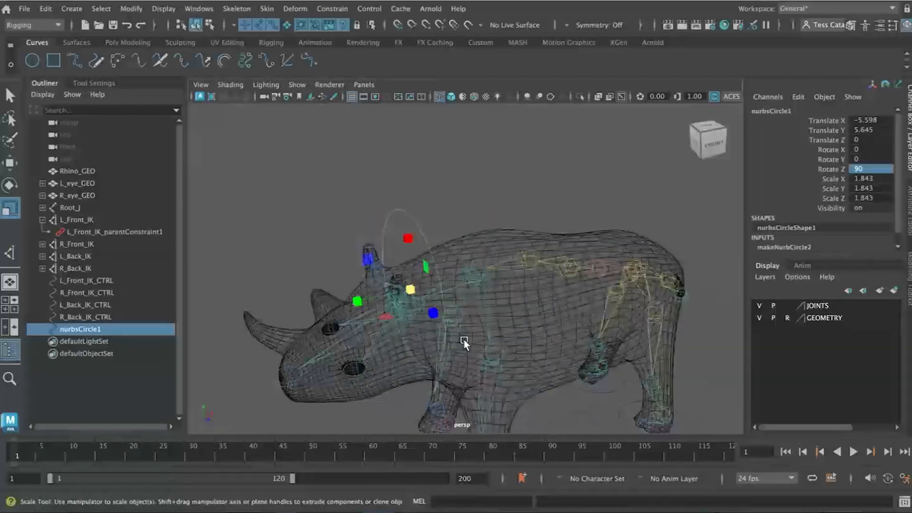
# - Expand the joint hierarchy from Root_J through Spine_3_J to expose Neck_J
pyautogui.press('e')
pyautogui.press('w')
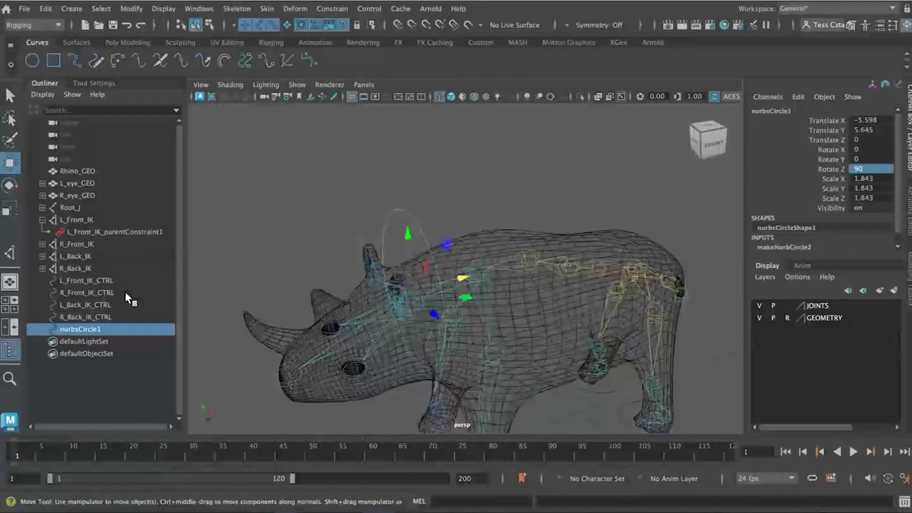
pyautogui.click(42, 207)
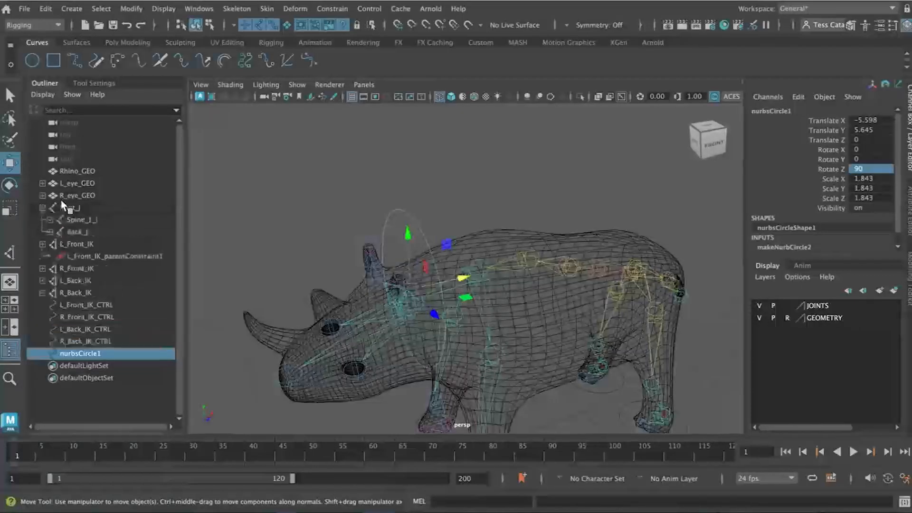
pyautogui.click(49, 220)
pyautogui.click(56, 231)
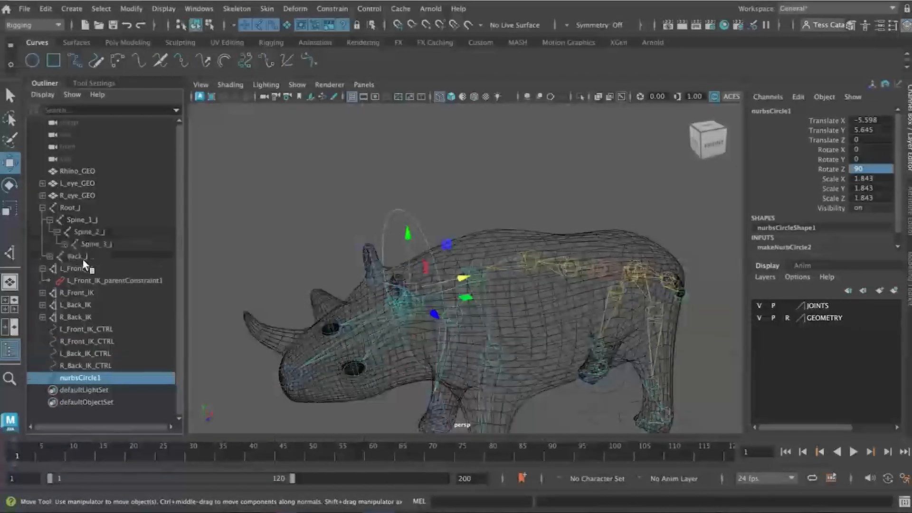
pyautogui.click(64, 243)
pyautogui.scroll(-2, 87, 389)
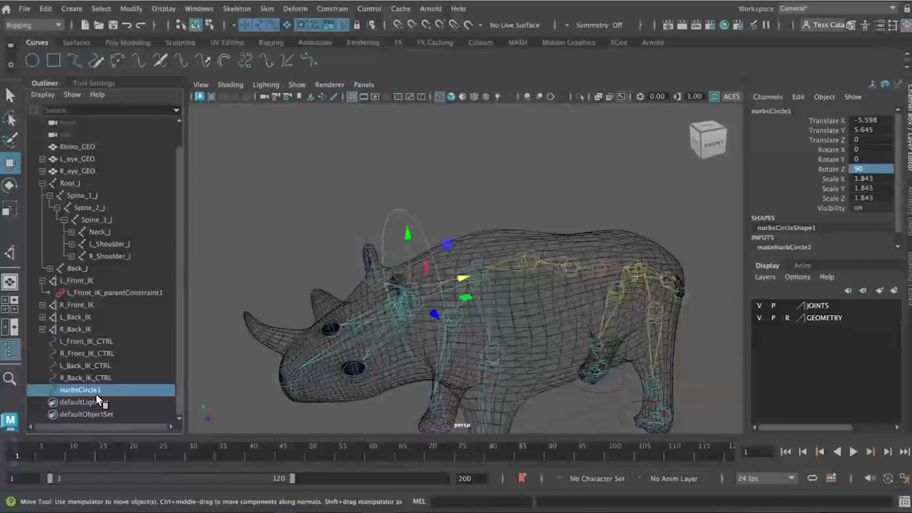
# - Try to match the neck circle's translation to Neck_J, inspect its placement and undo the match
pyautogui.keyDown('ctrl'); pyautogui.click(104, 231); pyautogui.keyUp('ctrl')
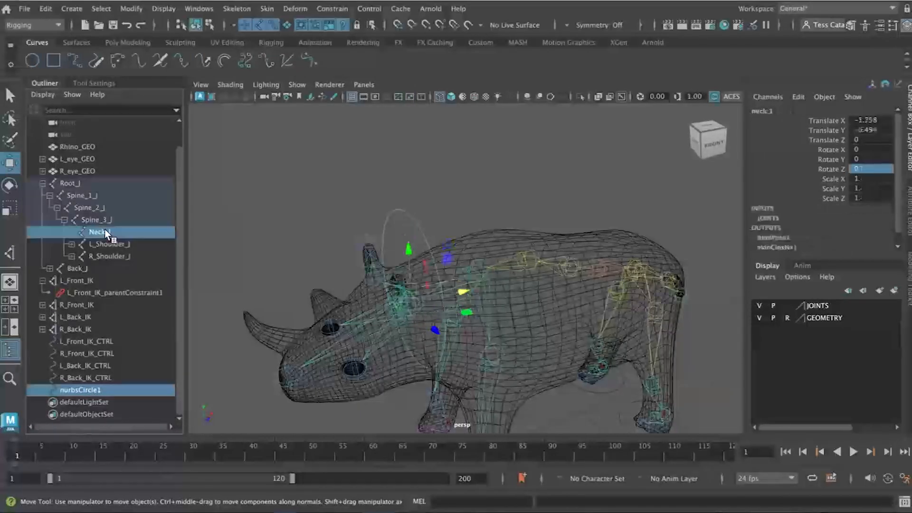
pyautogui.click(132, 9)
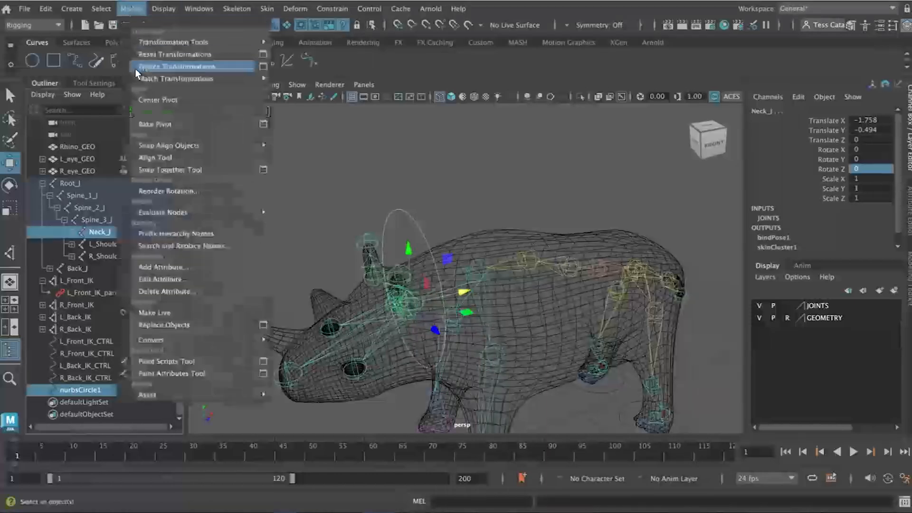
pyautogui.moveTo(142, 81)
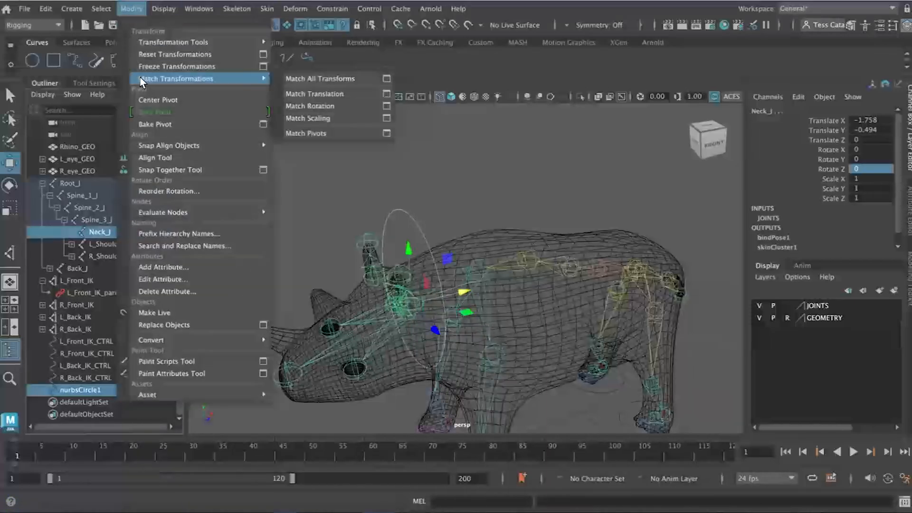
pyautogui.click(310, 90)
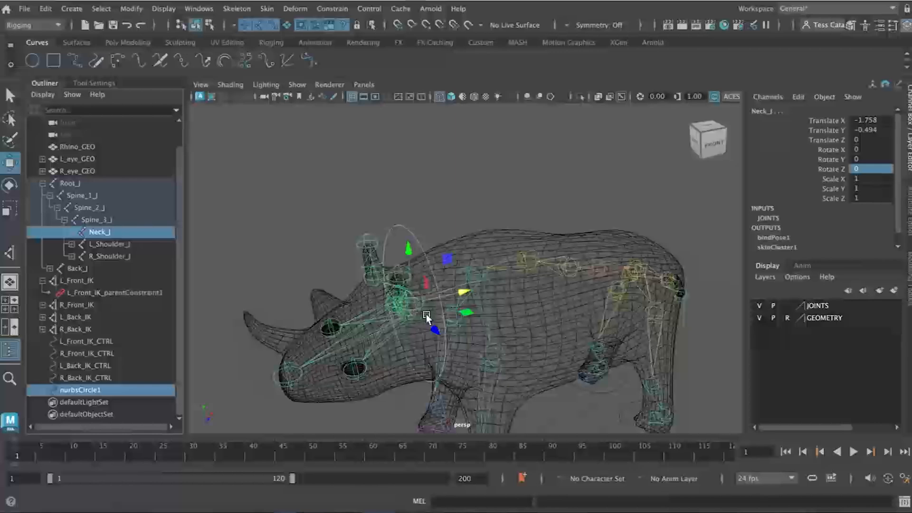
pyautogui.scroll(5, 421, 323)
pyautogui.keyDown('alt'); pyautogui.moveTo(391, 357); pyautogui.dragTo(345, 249); pyautogui.keyUp('alt')
pyautogui.hotkey('ctrl', 'z')
pyautogui.hotkey('ctrl', 'z')
pyautogui.hotkey('ctrl', 'z')
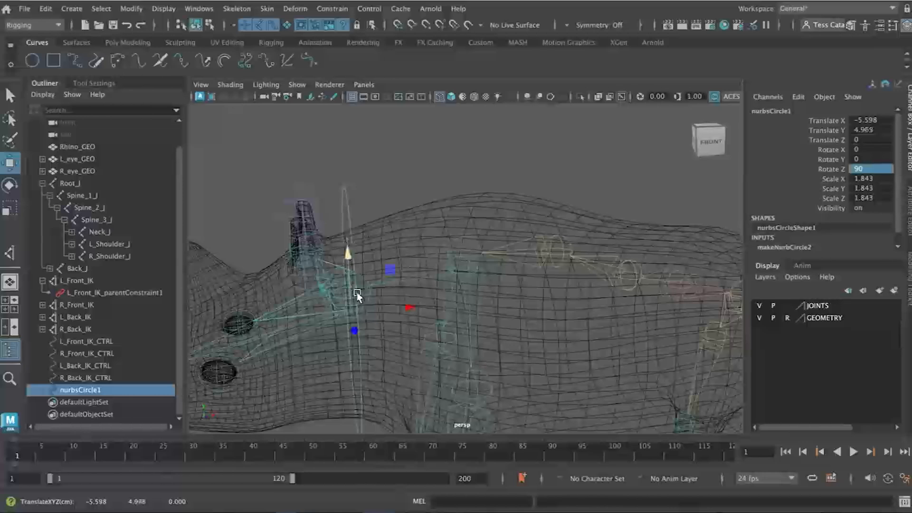
# - Hide the GEOMETRY layer, enable point snapping and place the neck circle's pivot on the neck joint
pyautogui.moveTo(346, 311); pyautogui.dragTo(347, 291)
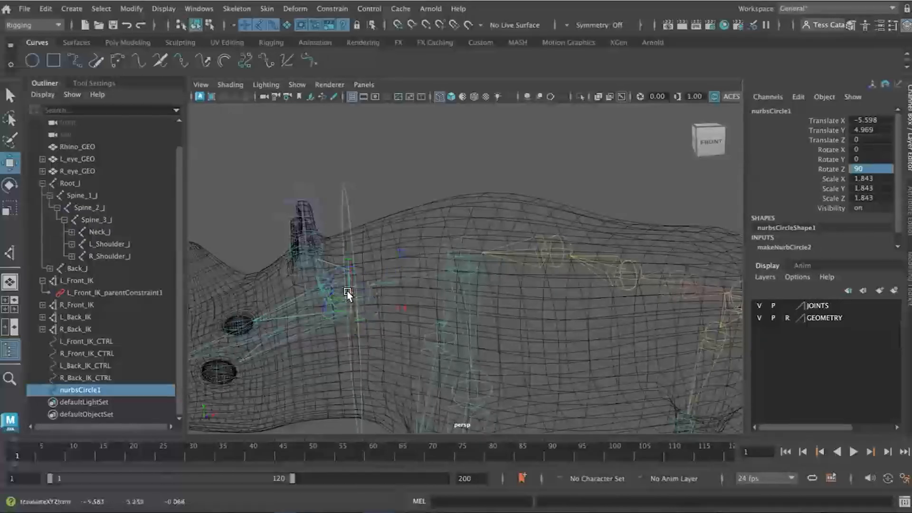
pyautogui.click(427, 25)
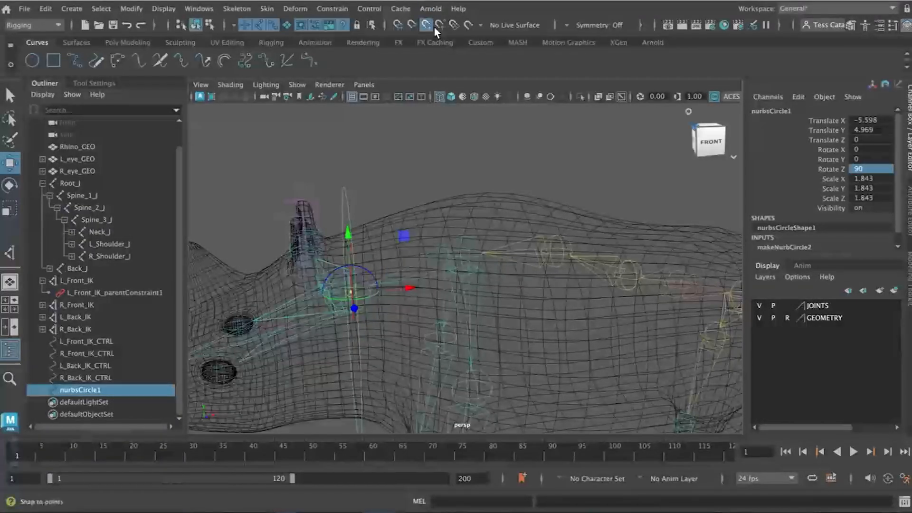
pyautogui.click(758, 317)
pyautogui.moveTo(349, 294); pyautogui.dragTo(341, 289)
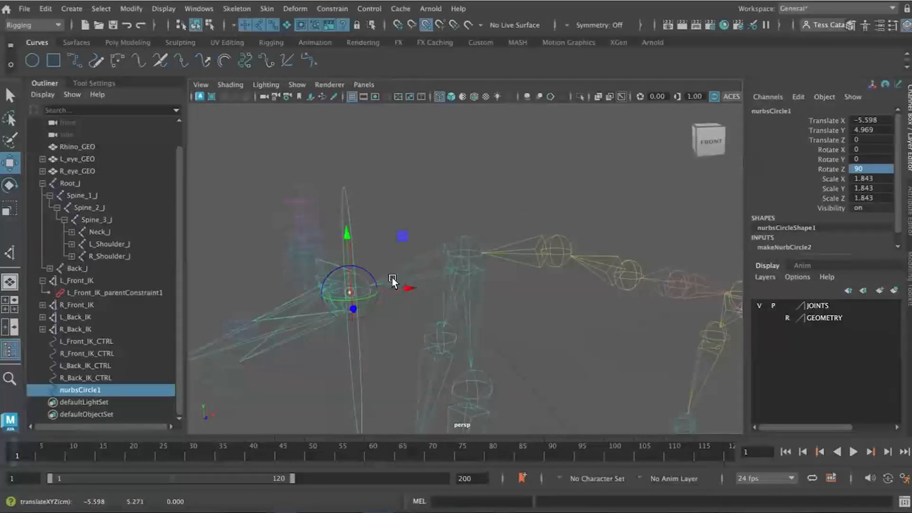
# - Rename the neck circle as Neck_CTRL and freeze its transformations
pyautogui.doubleClick(79, 389)
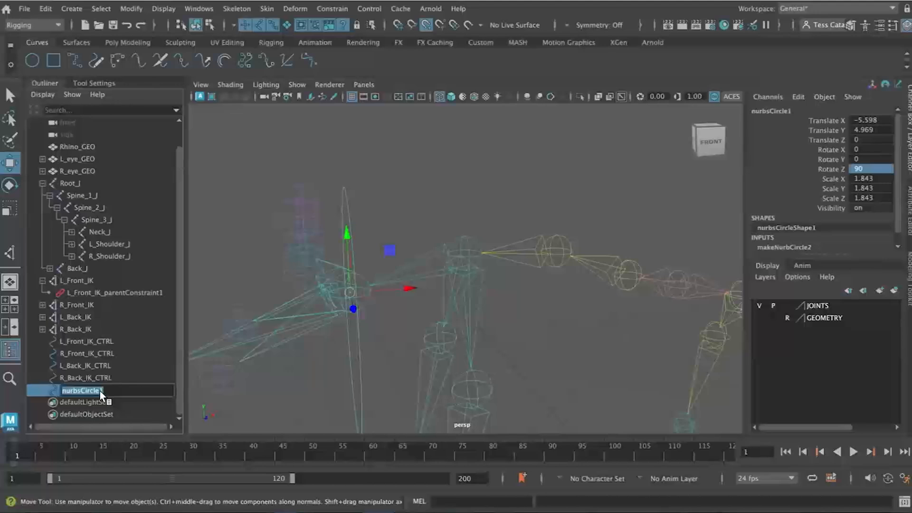
pyautogui.write('Neck_CTRL')
pyautogui.press('Return')
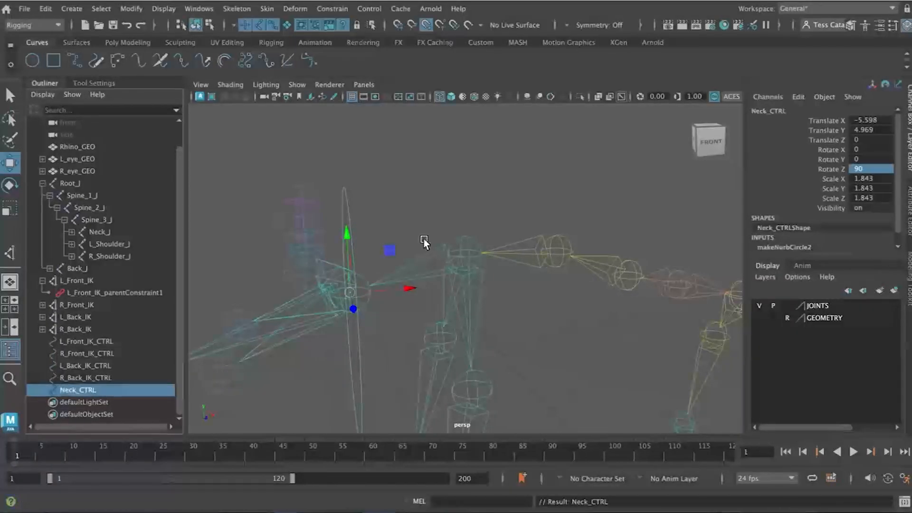
pyautogui.click(131, 8)
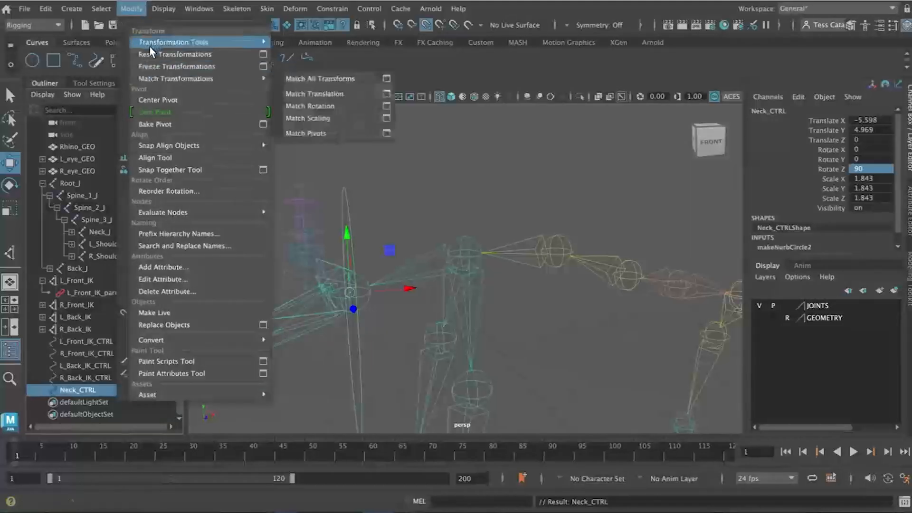
pyautogui.click(153, 66)
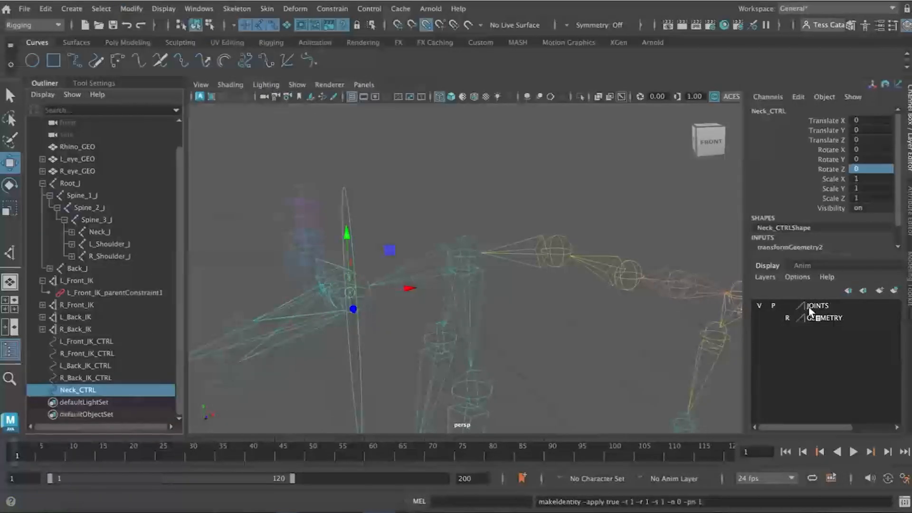
# - Show the GEOMETRY layer and parent-constrain Neck_J to Neck_CTRL
pyautogui.click(759, 318)
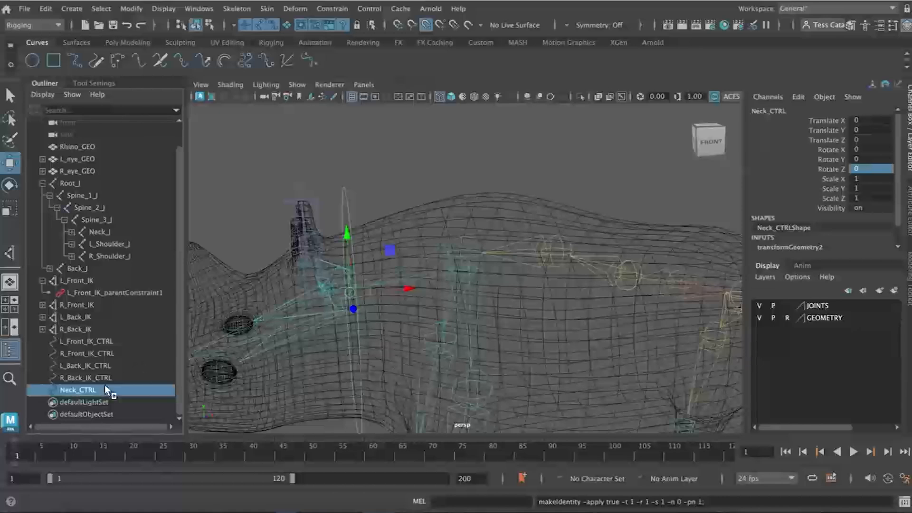
pyautogui.keyDown('ctrl'); pyautogui.click(104, 232); pyautogui.keyUp('ctrl')
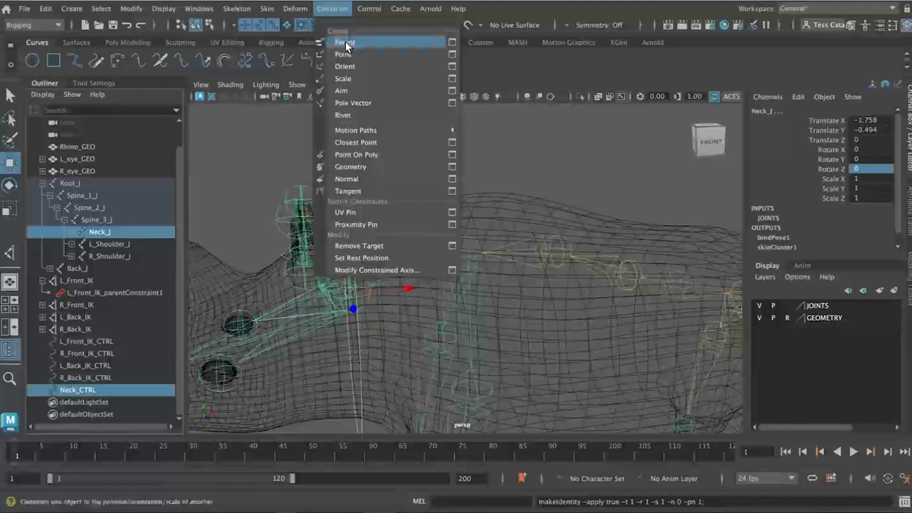
pyautogui.click(345, 42)
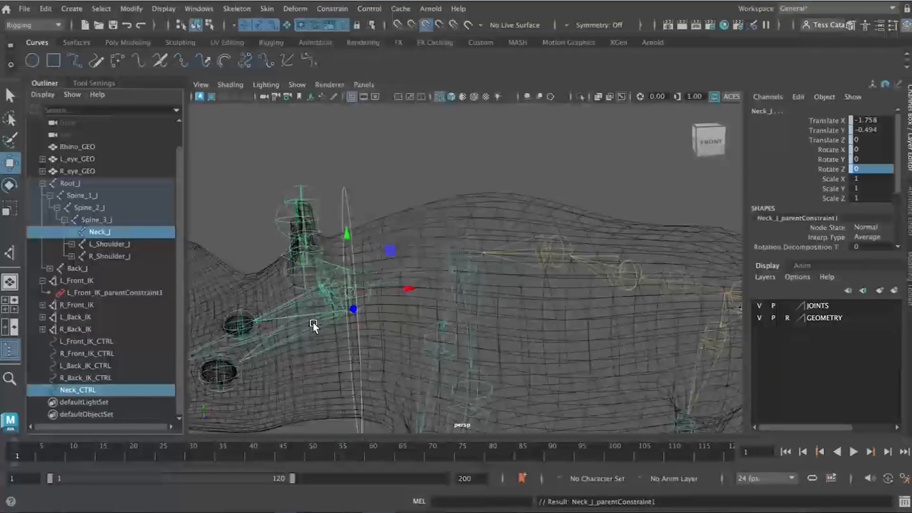
# - Test-rotate Neck_CTRL, switch the viewport to smooth shading and undo the test rotations
pyautogui.click(81, 390)
pyautogui.press('e')
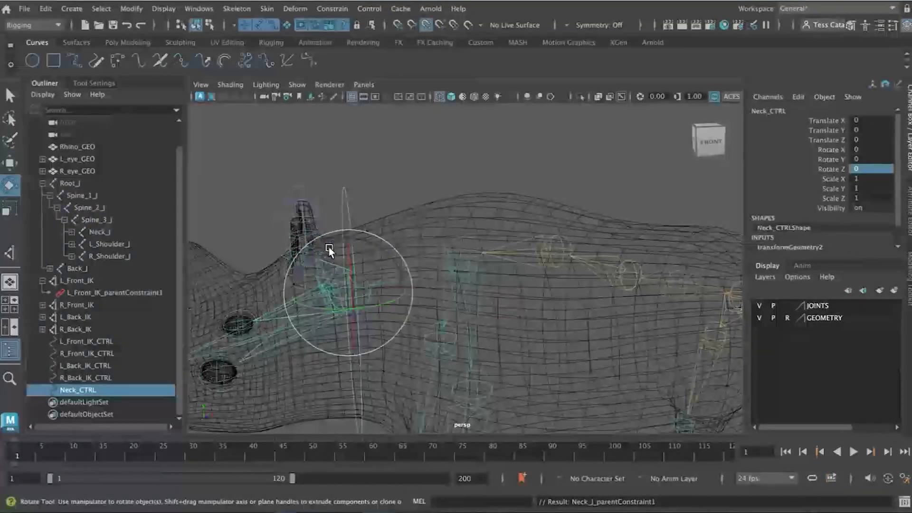
pyautogui.keyDown('alt'); pyautogui.moveTo(346, 238); pyautogui.dragTo(350, 329); pyautogui.keyUp('alt')
pyautogui.scroll(-6, 501, 412)
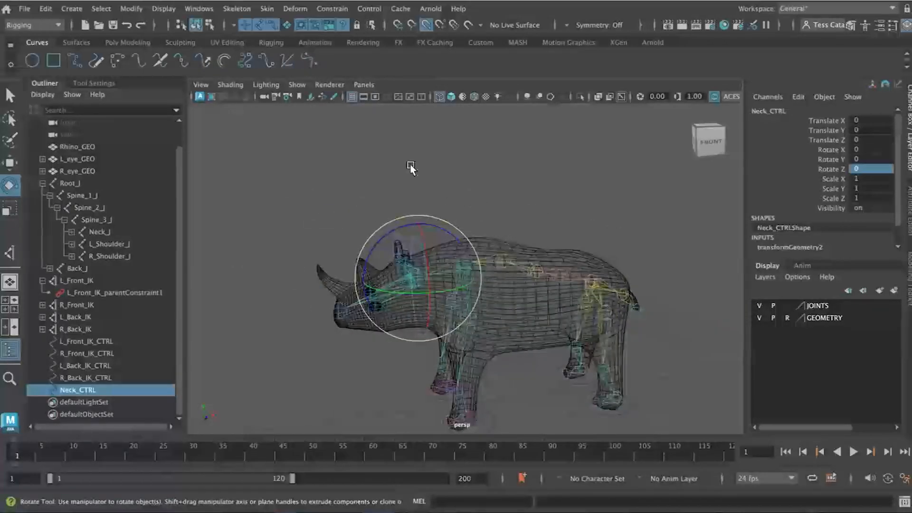
pyautogui.moveTo(408, 263)
pyautogui.mouseDown()
pyautogui.moveTo(401, 255)
pyautogui.moveTo(414, 257)
pyautogui.moveTo(391, 242)
pyautogui.moveTo(419, 251)
pyautogui.moveTo(397, 247)
pyautogui.mouseUp()
pyautogui.press('5')
pyautogui.hotkey('ctrl', 'z')
pyautogui.hotkey('ctrl', 'z')
pyautogui.hotkey('ctrl', 'z')
pyautogui.hotkey('ctrl', 'z')
pyautogui.hotkey('ctrl', 'z')
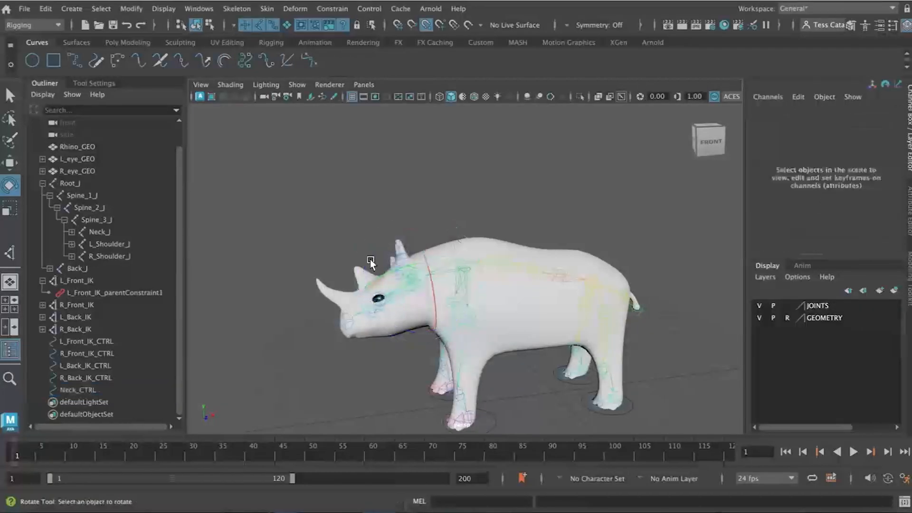
# - Reset Neck_CTRL's rotation by setting Rotate X, Y and Z to 0
pyautogui.click(424, 258)
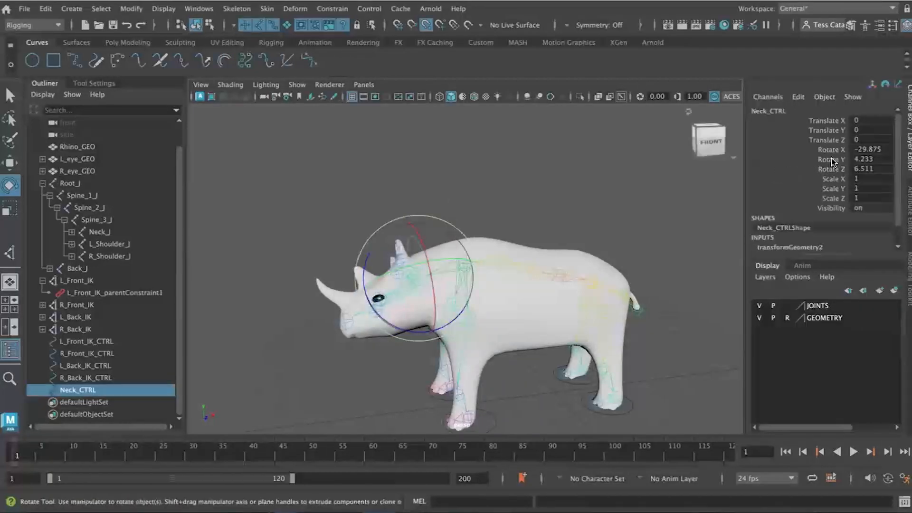
pyautogui.moveTo(854, 151); pyautogui.dragTo(864, 172)
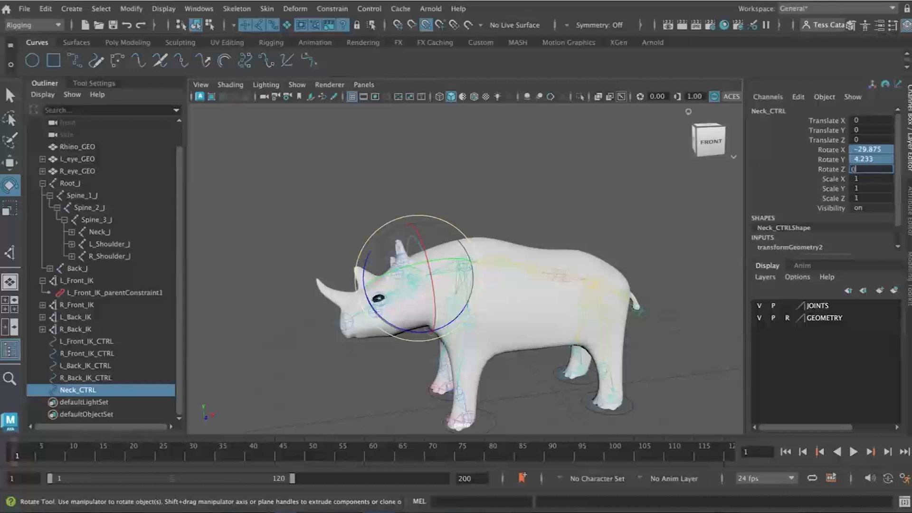
pyautogui.press('Return')
pyautogui.click(555, 385)
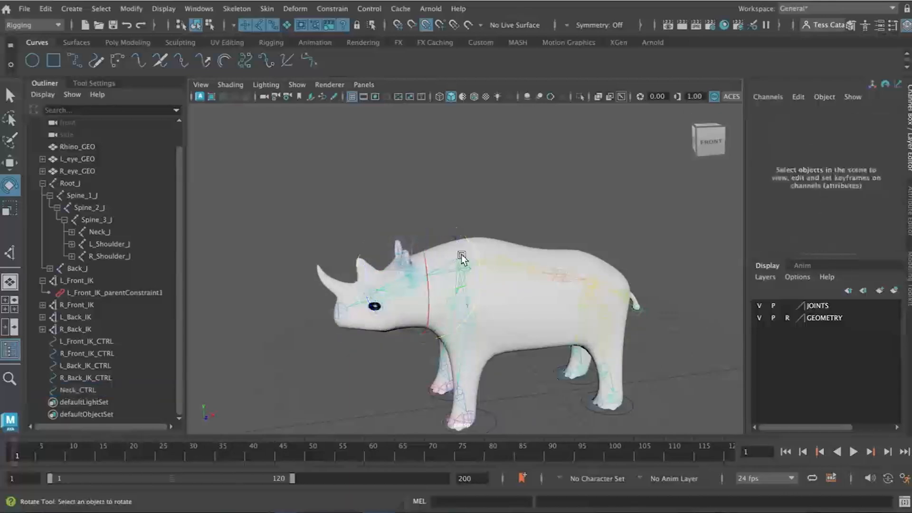
# - Create a NURBS circle with Rotate Z 90, raise it to about 6.04 in Y and scale it uniformly to about 2.07
pyautogui.click(31, 61)
pyautogui.click(871, 169)
pyautogui.write('90')
pyautogui.press('Return')
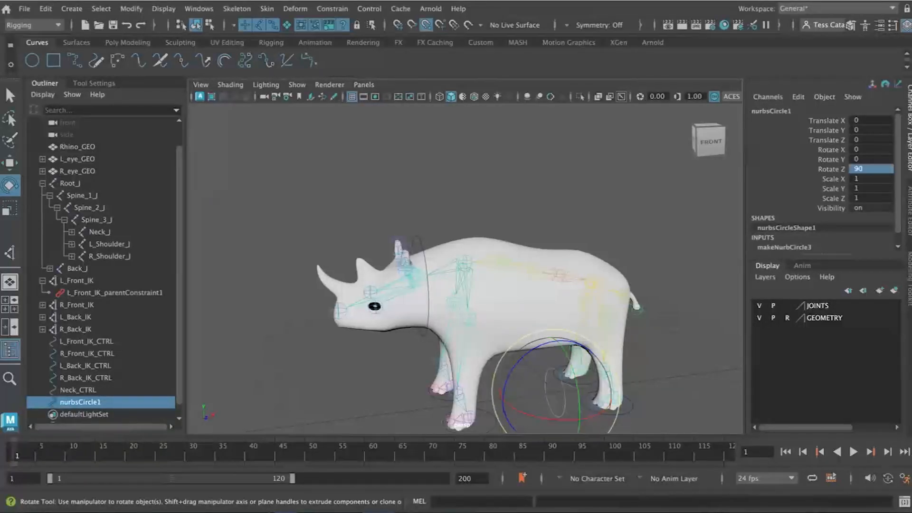
pyautogui.press('w')
pyautogui.moveTo(555, 340); pyautogui.dragTo(544, 247)
pyautogui.press('r')
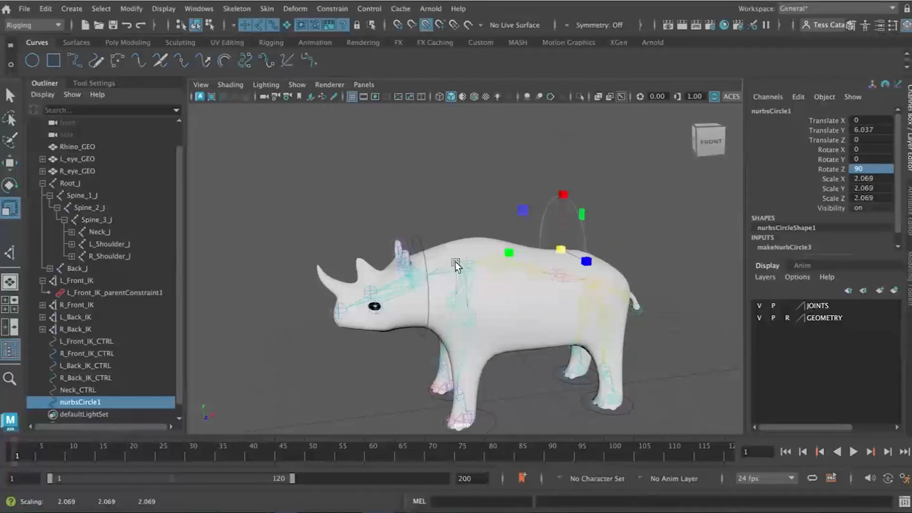
# - Turn off point snapping and raise the new circle above the rhino's back to about 9.12 in Y
pyautogui.click(463, 264)
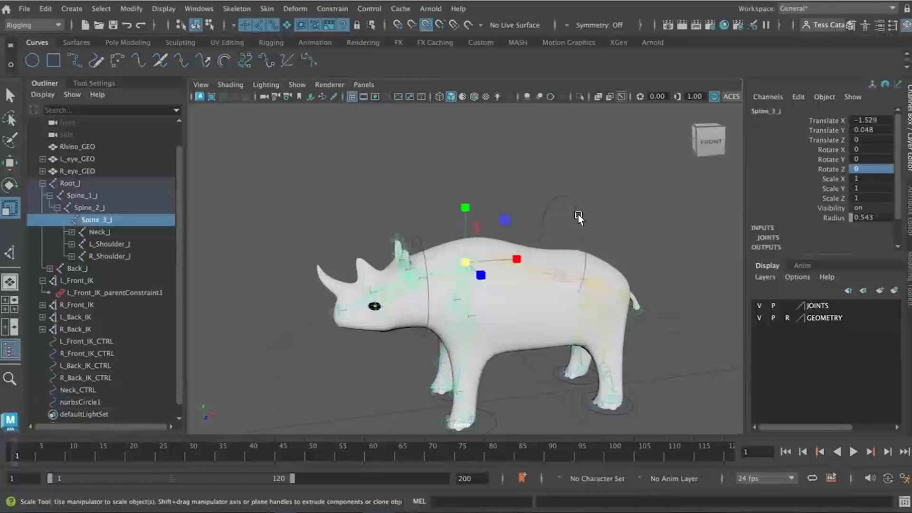
pyautogui.click(578, 215)
pyautogui.scroll(-1, 579, 242)
pyautogui.press('w')
pyautogui.moveTo(553, 192); pyautogui.dragTo(554, 144)
pyautogui.click(425, 23)
pyautogui.moveTo(551, 193); pyautogui.dragTo(566, 121)
pyautogui.keyDown('alt'); pyautogui.moveTo(499, 262); pyautogui.dragTo(562, 344); pyautogui.keyUp('alt')
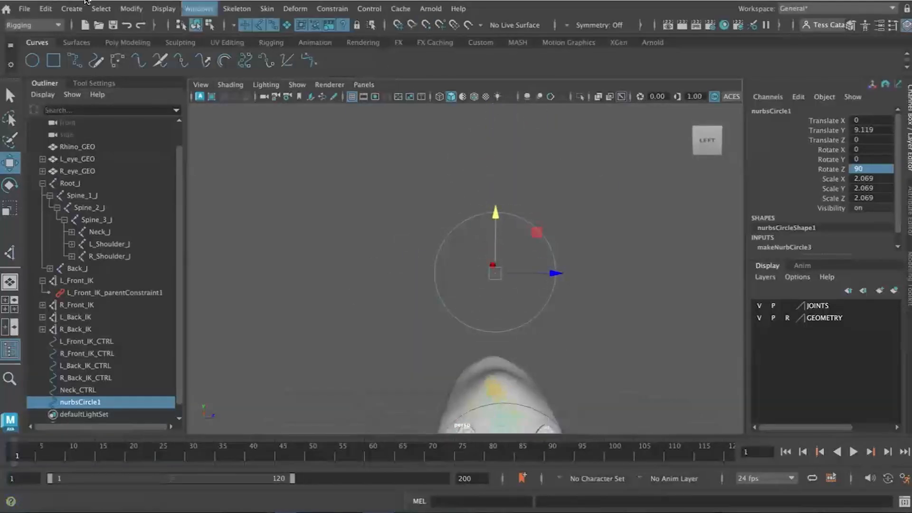
# - Switch to the Modeling menu set and open the new circle's curve with Open/Close
pyautogui.click(17, 25)
pyautogui.click(24, 42)
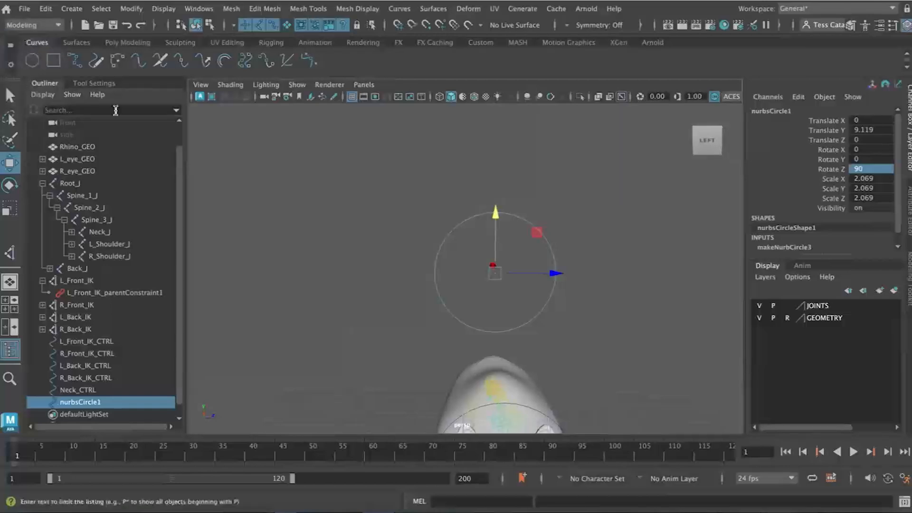
pyautogui.click(394, 11)
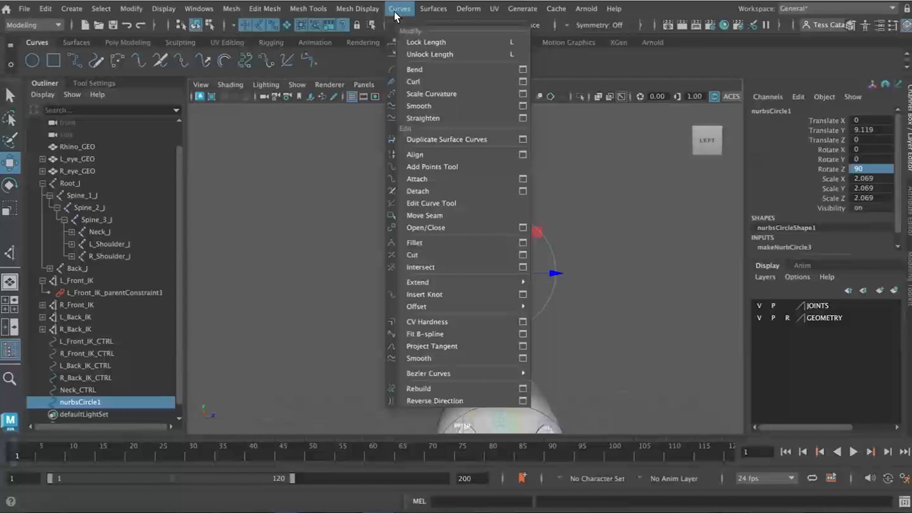
pyautogui.click(422, 227)
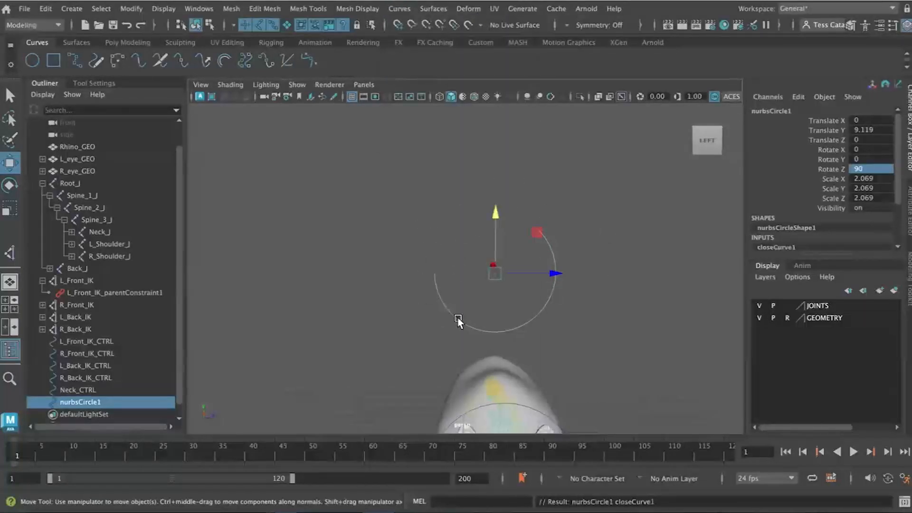
pyautogui.click(598, 283)
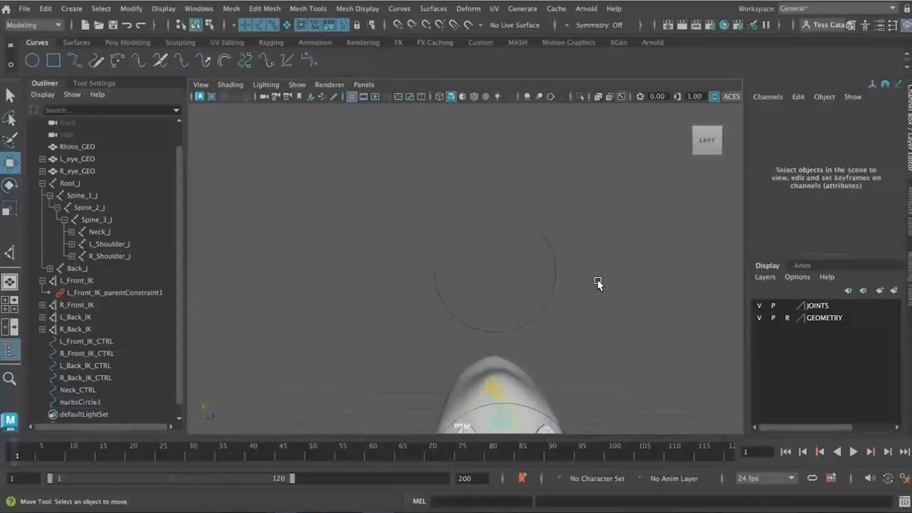
# - Rotate the circle curve above the rhino around its Y axis to about 158.2 degrees
pyautogui.click(540, 308)
pyautogui.press('e')
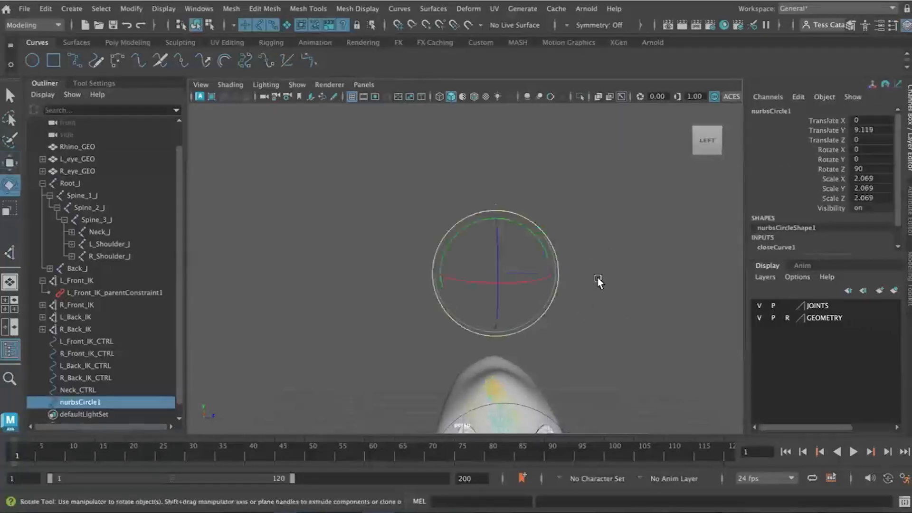
pyautogui.moveTo(524, 224); pyautogui.dragTo(368, 217)
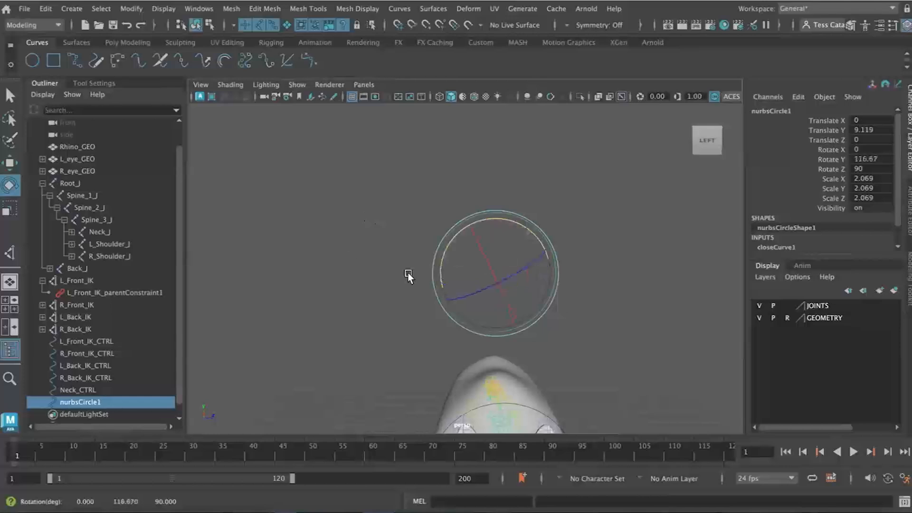
pyautogui.click(465, 215)
pyautogui.click(474, 215)
pyautogui.moveTo(492, 216); pyautogui.dragTo(447, 225)
pyautogui.click(625, 309)
pyautogui.click(521, 236)
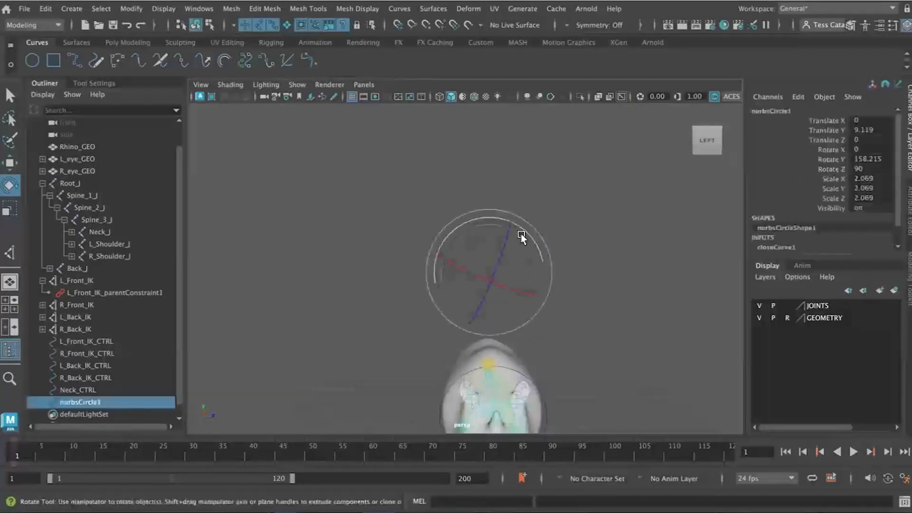
# - Scale the circle uniformly to about 2.78 and place it around the rhino's shoulders, grid-snapping it to the body's centre line
pyautogui.press('w')
pyautogui.keyDown('alt'); pyautogui.moveTo(545, 305); pyautogui.dragTo(520, 333); pyautogui.keyUp('alt')
pyautogui.press('r')
pyautogui.moveTo(514, 280); pyautogui.dragTo(429, 346)
pyautogui.press('w')
pyautogui.keyDown('alt'); pyautogui.moveTo(455, 386); pyautogui.dragTo(501, 317); pyautogui.keyUp('alt')
pyautogui.click(397, 27)
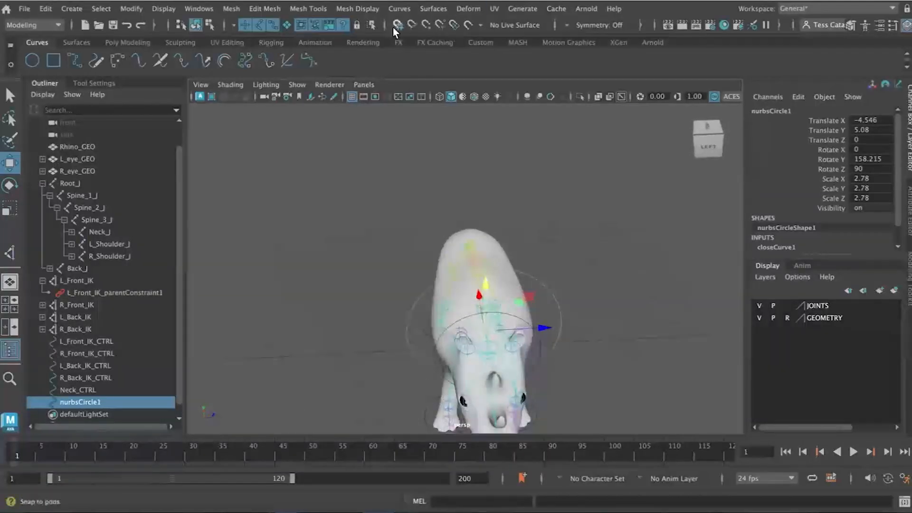
pyautogui.click(538, 332)
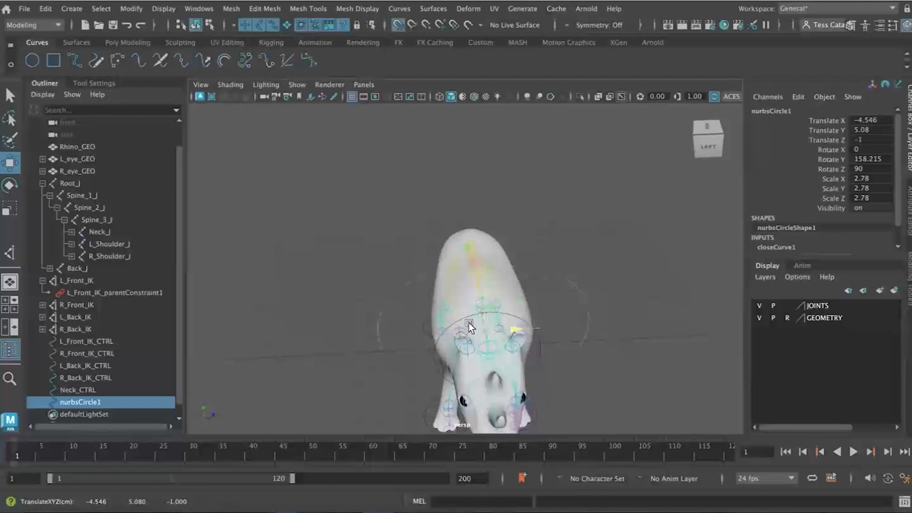
# - Select the circle's top control vertices and lower them closer to the rhino's back
pyautogui.keyDown('alt'); pyautogui.moveTo(584, 331); pyautogui.dragTo(567, 314); pyautogui.keyUp('alt')
pyautogui.rightClick(535, 265)
pyautogui.moveTo(535, 265); pyautogui.dragTo(478, 195, button='right')
pyautogui.moveTo(429, 236); pyautogui.dragTo(537, 264)
pyautogui.moveTo(479, 189); pyautogui.dragTo(483, 209)
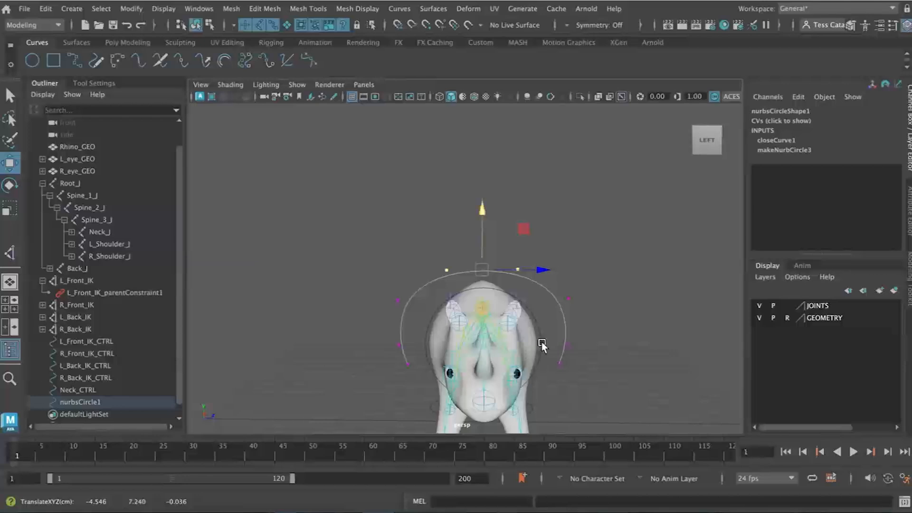
# - Set the Scale tool's axis orientation to World and scale the two lower end control vertices slightly inward
pyautogui.click(551, 361)
pyautogui.keyDown('shift'); pyautogui.click(408, 364); pyautogui.keyUp('shift')
pyautogui.press('r')
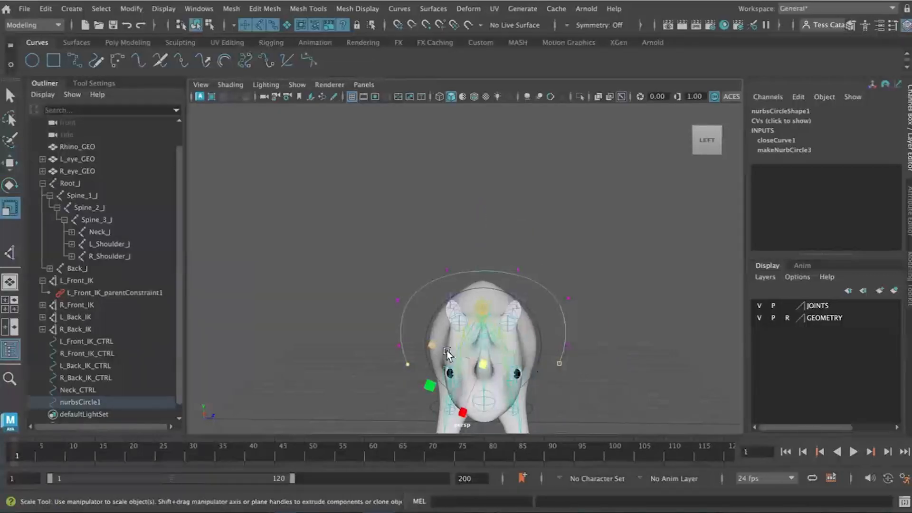
pyautogui.click(115, 83)
pyautogui.click(118, 130)
pyautogui.click(140, 146)
pyautogui.moveTo(594, 343); pyautogui.dragTo(588, 342)
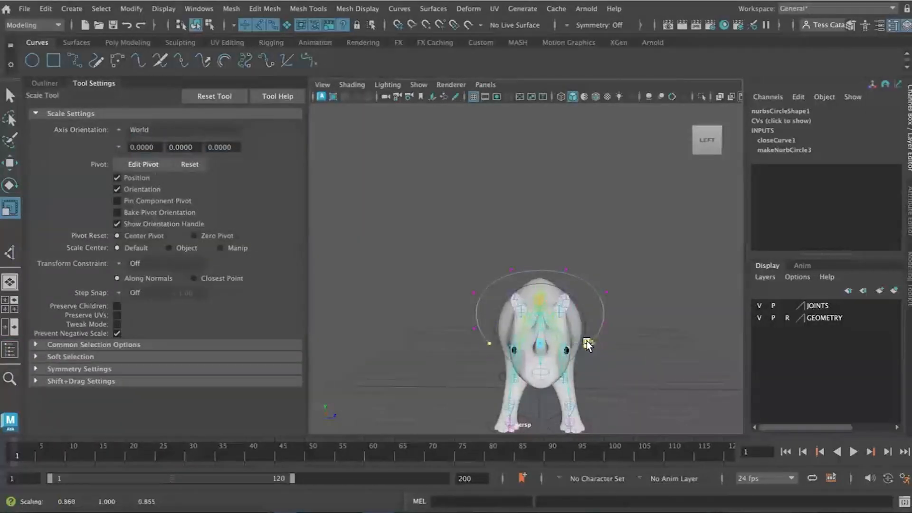
# - Scale the pair of upper side control vertices inward to about 0.82 so the curve hugs the shoulders
pyautogui.click(475, 293)
pyautogui.keyDown('shift'); pyautogui.click(604, 293); pyautogui.keyUp('shift')
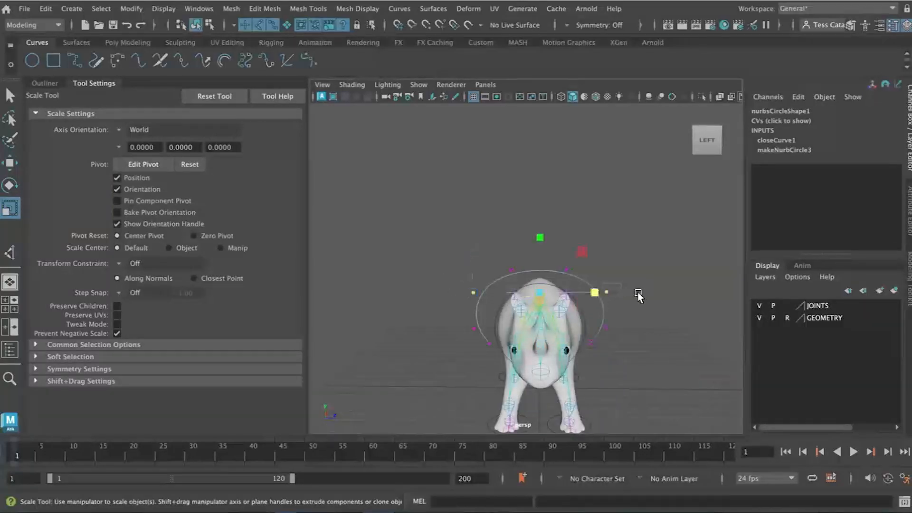
pyautogui.moveTo(595, 290); pyautogui.dragTo(586, 293)
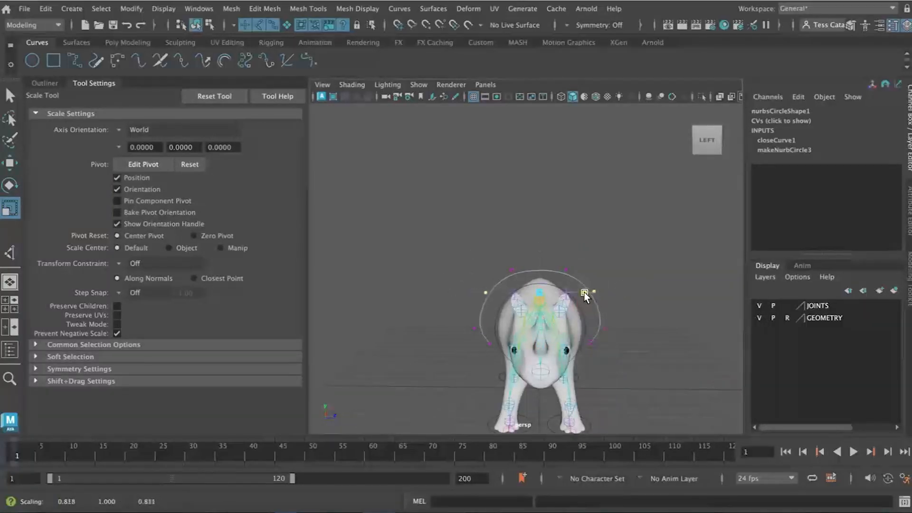
pyautogui.click(681, 312)
pyautogui.keyDown('alt'); pyautogui.moveTo(675, 324); pyautogui.dragTo(609, 332); pyautogui.keyUp('alt')
pyautogui.scroll(4, 608, 333)
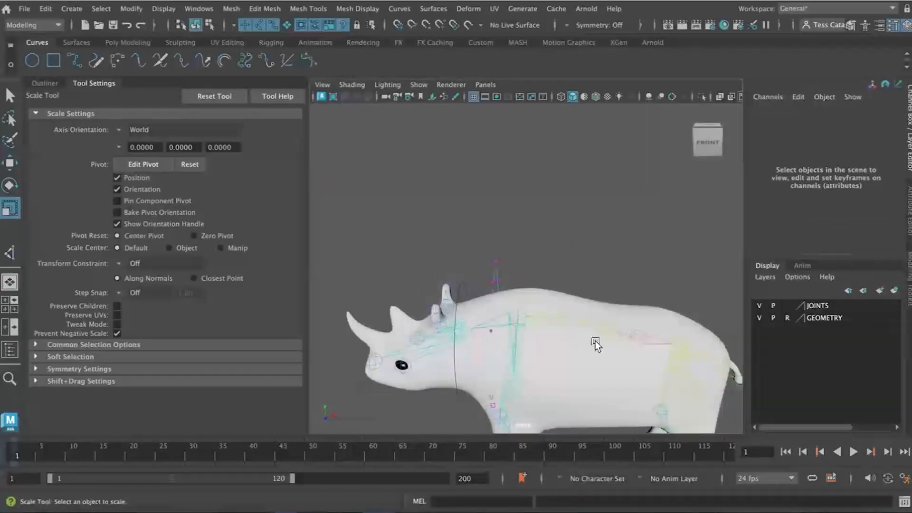
# - Return the shoulder circle to object mode and freeze its transformations
pyautogui.press('e')
pyautogui.keyDown('alt'); pyautogui.moveTo(442, 244); pyautogui.dragTo(457, 306); pyautogui.keyUp('alt')
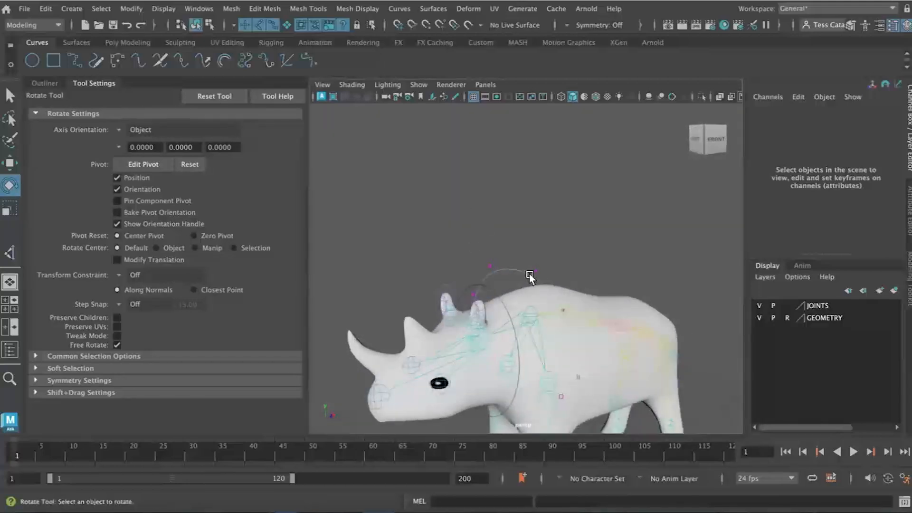
pyautogui.moveTo(520, 272); pyautogui.dragTo(582, 178, button='right')
pyautogui.click(586, 240)
pyautogui.click(529, 276)
pyautogui.keyDown('alt'); pyautogui.moveTo(613, 306); pyautogui.dragTo(652, 314); pyautogui.keyUp('alt')
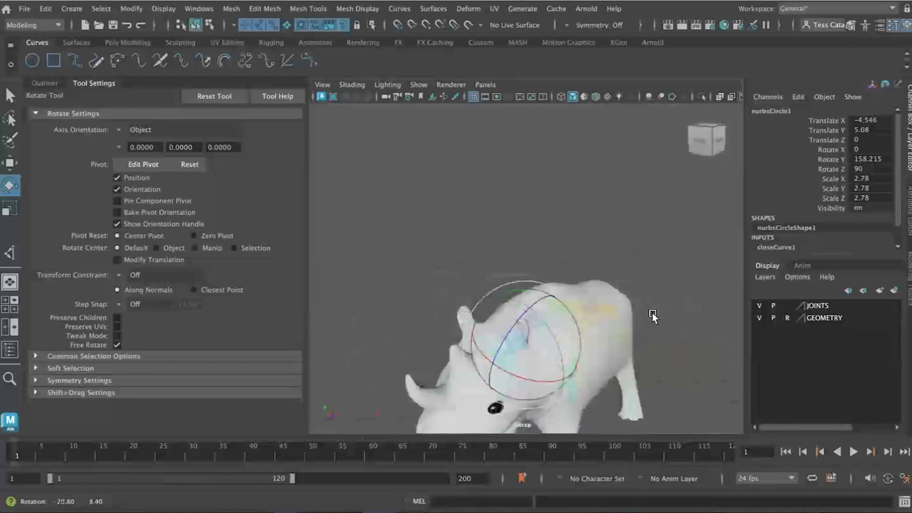
pyautogui.click(132, 9)
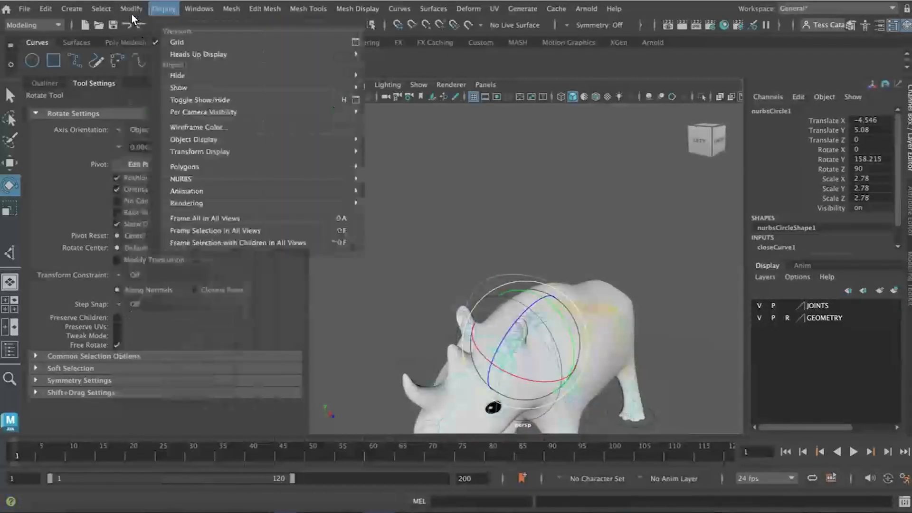
pyautogui.moveTo(131, 13)
pyautogui.click(163, 68)
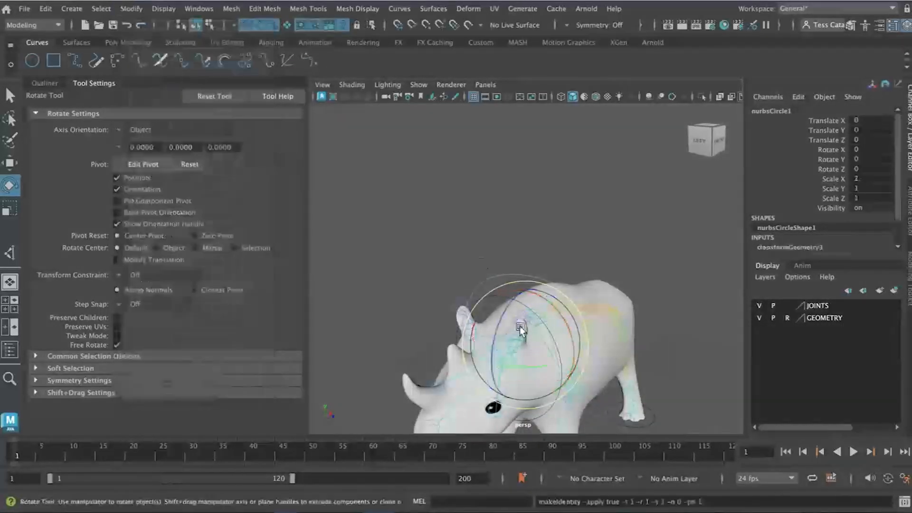
# - Move the shoulder circle back toward the front-leg joints, to about 0.84 on X
pyautogui.keyDown('alt'); pyautogui.moveTo(579, 369); pyautogui.dragTo(537, 383); pyautogui.keyUp('alt')
pyautogui.press('w')
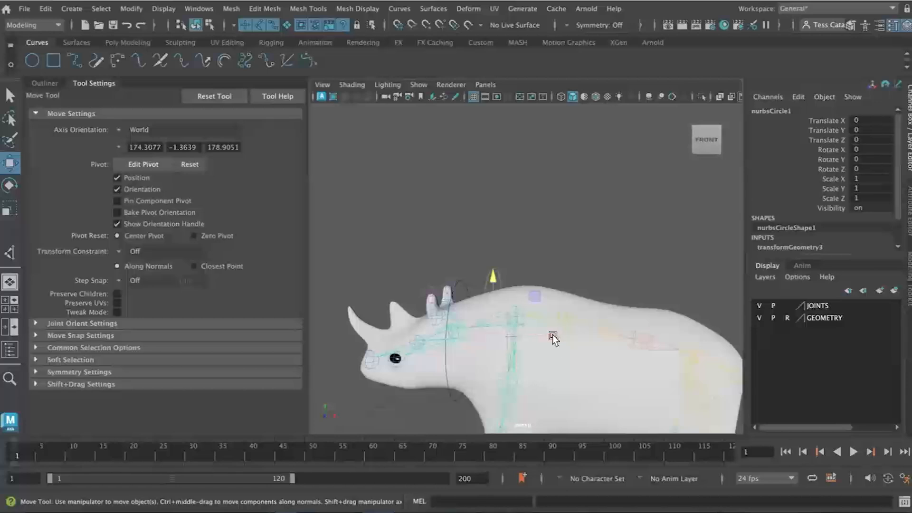
pyautogui.moveTo(550, 335)
pyautogui.mouseDown(button='middle')
pyautogui.moveTo(563, 337)
pyautogui.moveTo(551, 333)
pyautogui.mouseUp(button='middle')
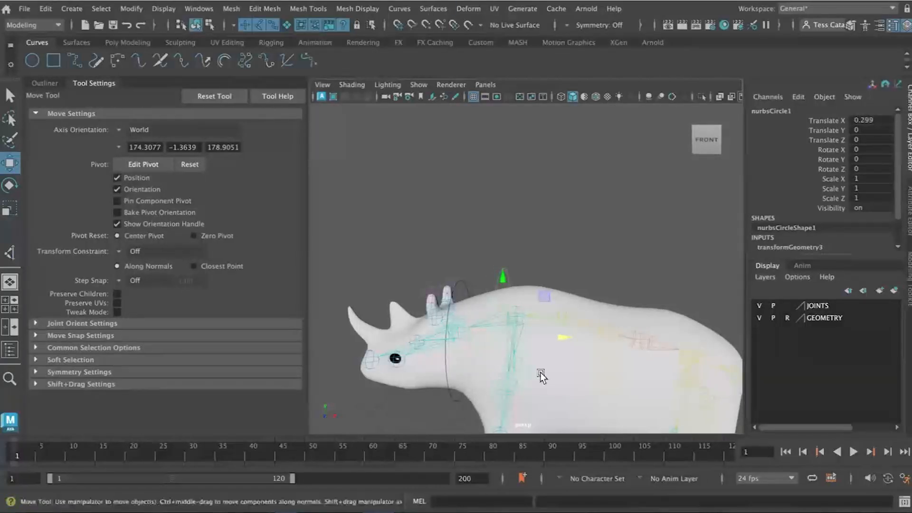
pyautogui.moveTo(562, 339); pyautogui.dragTo(577, 339)
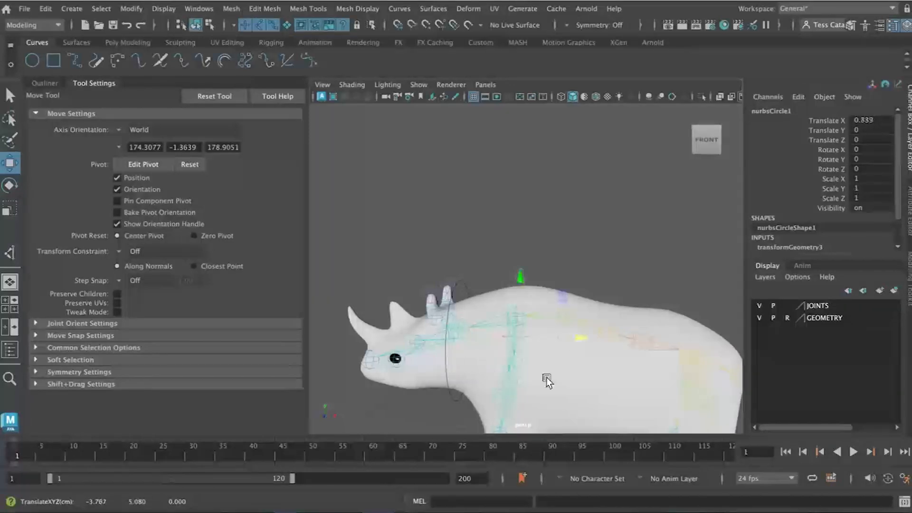
pyautogui.keyDown('alt'); pyautogui.moveTo(546, 377); pyautogui.dragTo(555, 376); pyautogui.keyUp('alt')
# - Fine-tune the circle's X translation to about 0.71 in the front view, aligning it with the shoulder joints
pyautogui.press('space')
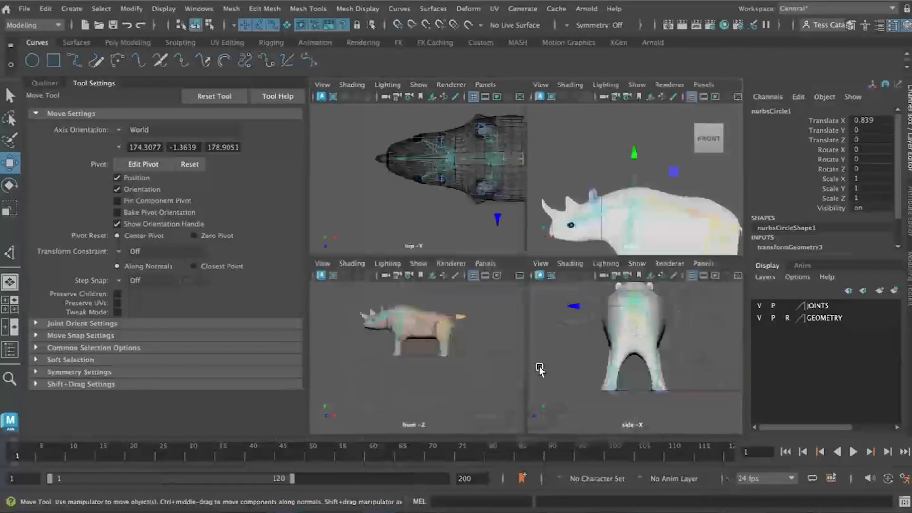
pyautogui.press('space')
pyautogui.scroll(2, 451, 215)
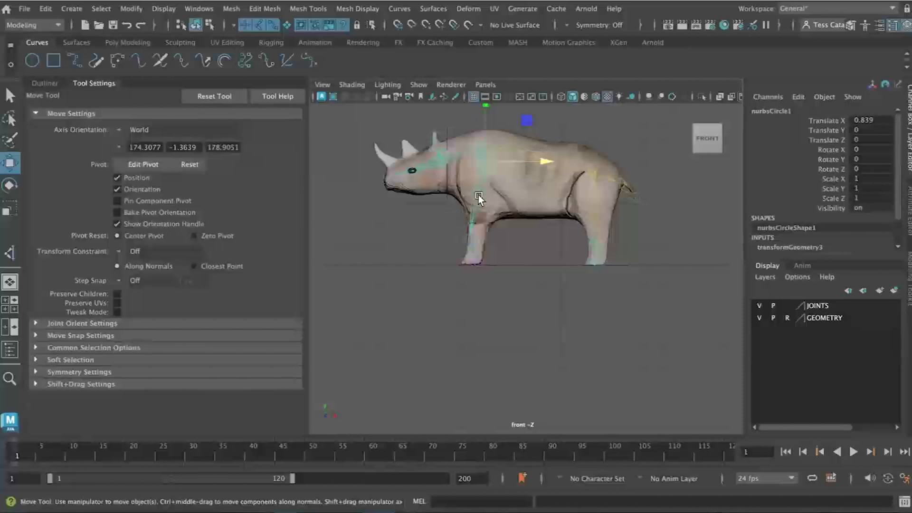
pyautogui.scroll(5, 478, 195)
pyautogui.scroll(-6, 521, 246)
pyautogui.scroll(5, 541, 275)
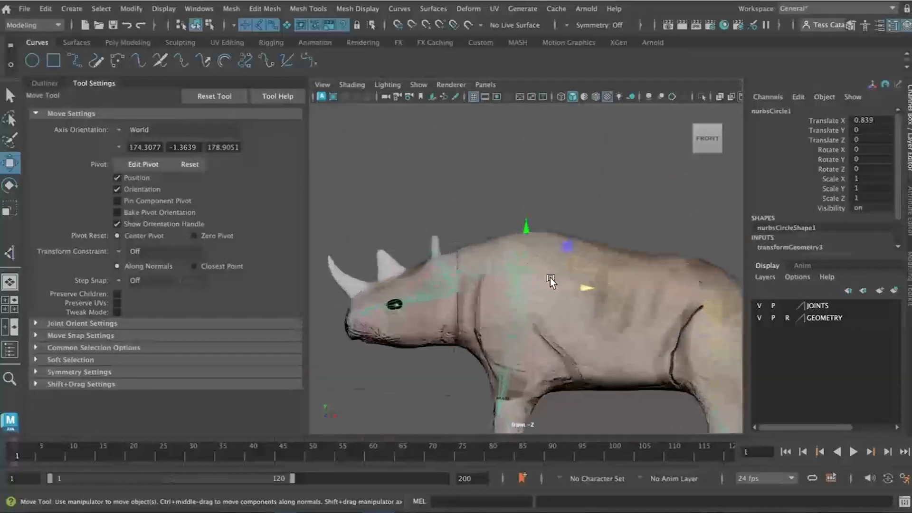
pyautogui.moveTo(585, 290); pyautogui.dragTo(577, 283, button='middle')
pyautogui.press('space')
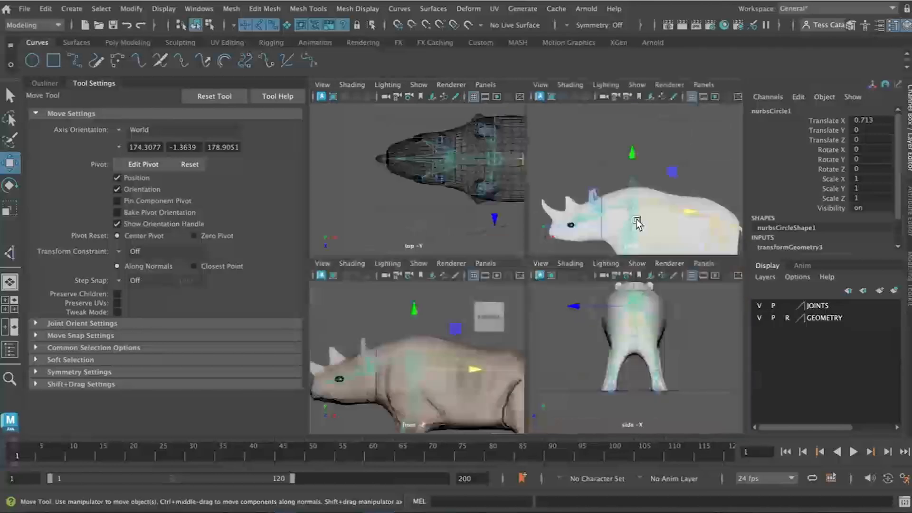
pyautogui.press('space')
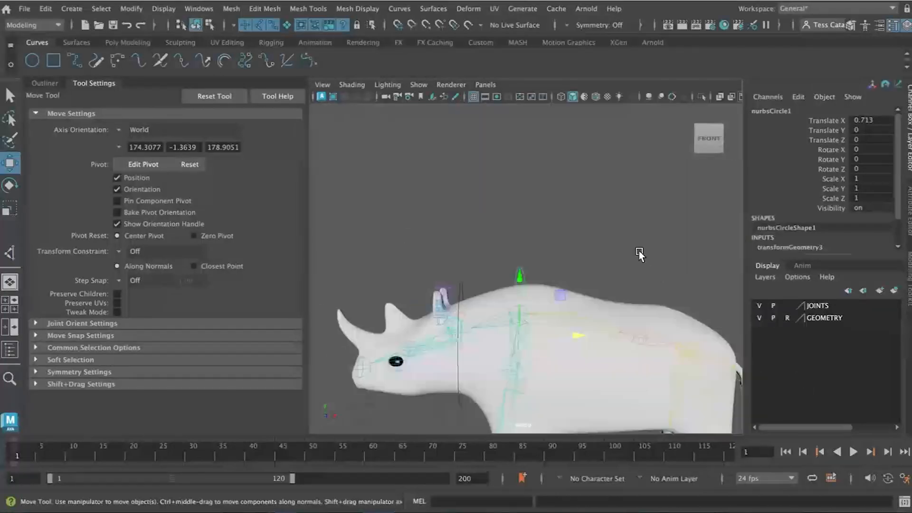
# - Hide the GEOMETRY layer and snap the circle's pivot to the Spine_3_J joint
pyautogui.click(759, 317)
pyautogui.press('d')
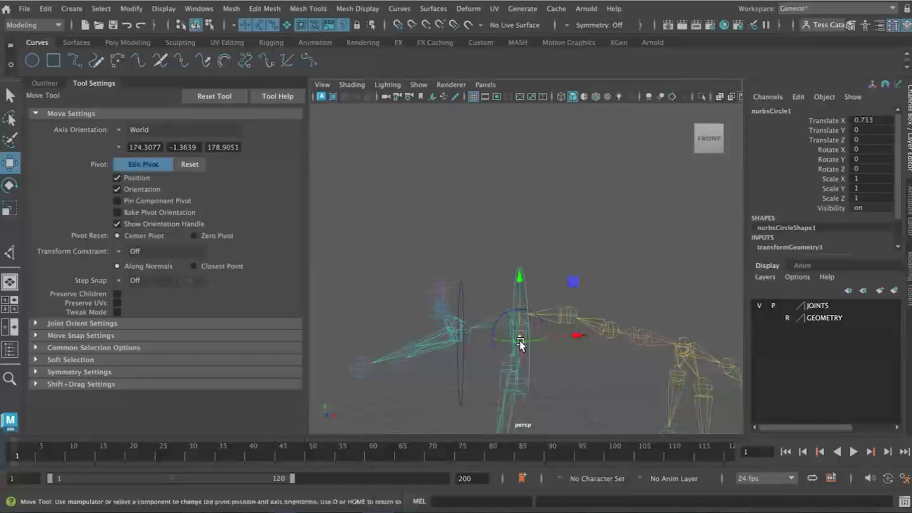
pyautogui.click(425, 24)
pyautogui.moveTo(516, 333); pyautogui.dragTo(519, 321)
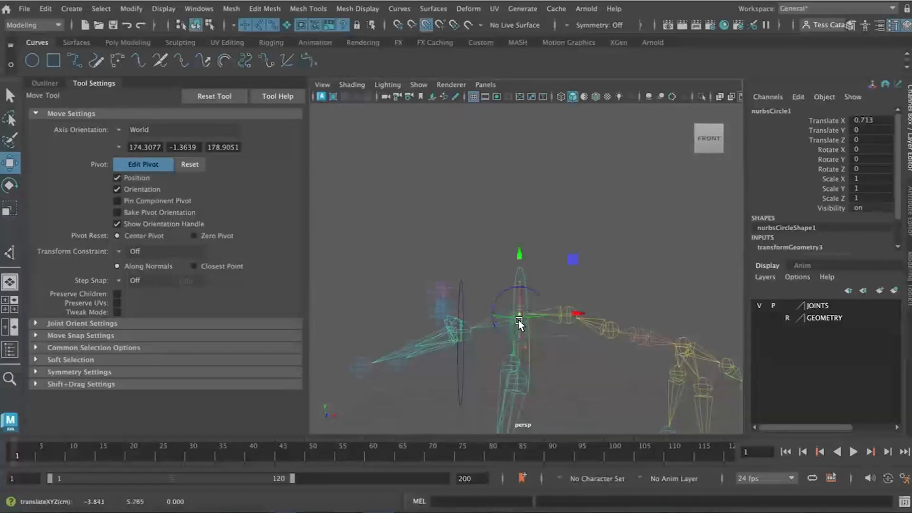
pyautogui.press('d')
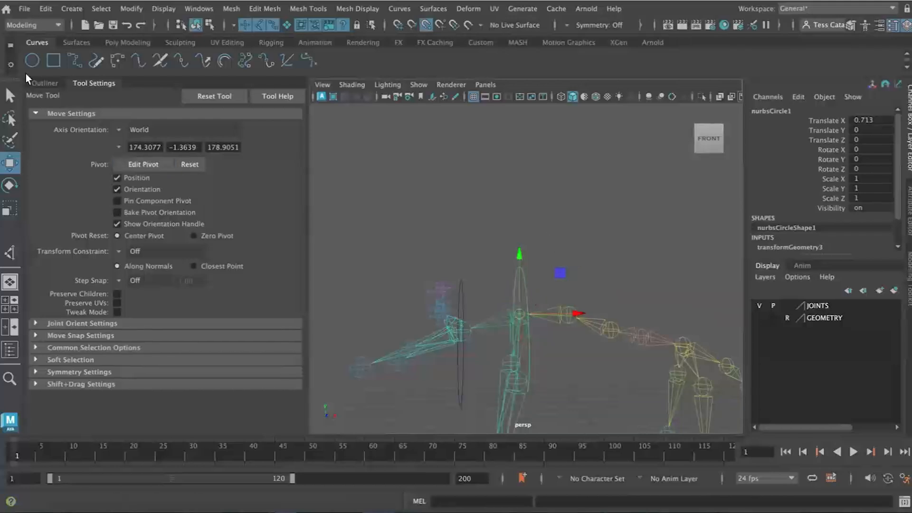
# - Rename the circle to Shoulder_CTRL and freeze its transformations
pyautogui.click(44, 83)
pyautogui.doubleClick(79, 402)
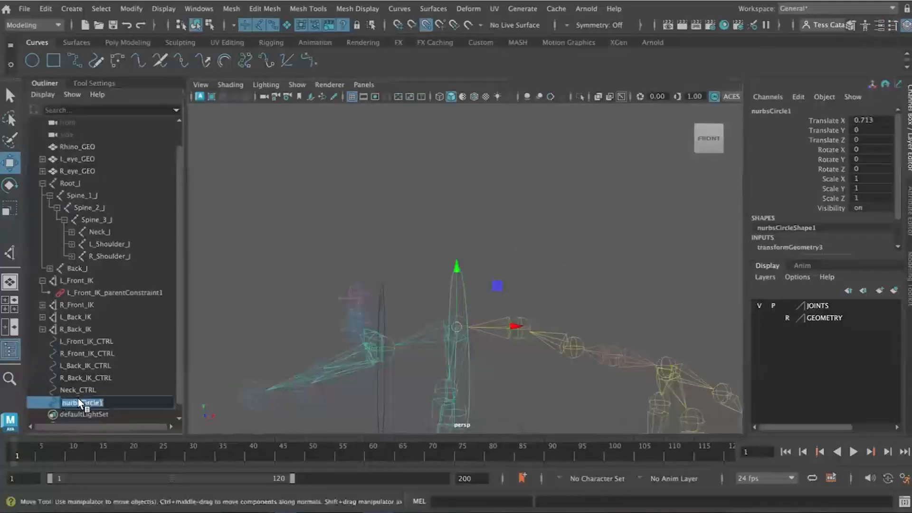
pyautogui.write('Shoulde')
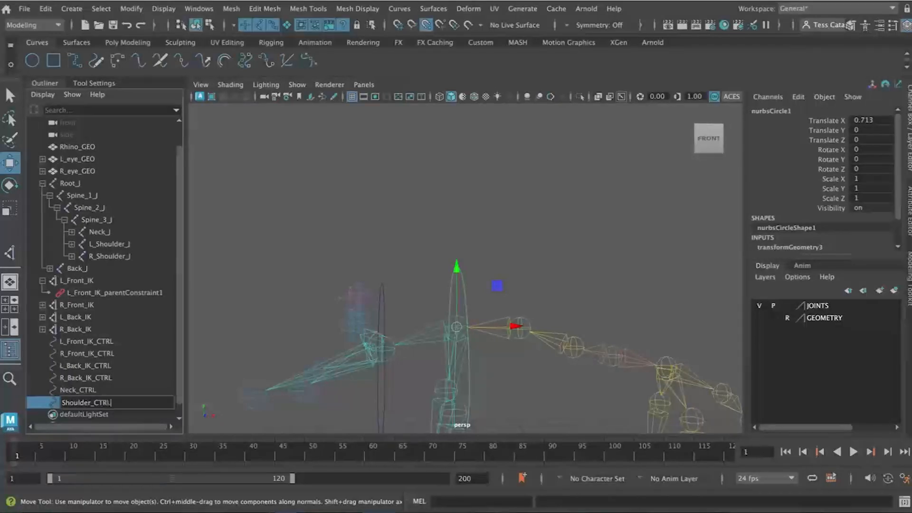
pyautogui.write('r_CTRL')
pyautogui.press('Return')
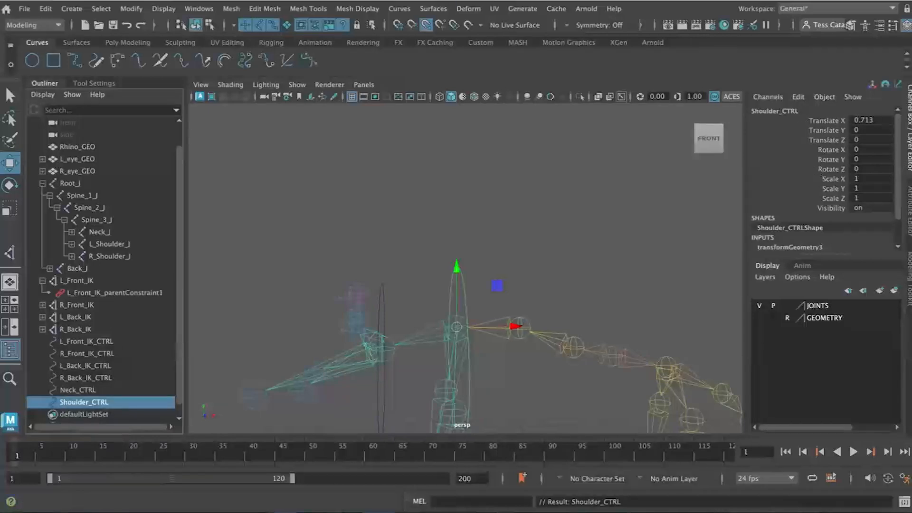
pyautogui.click(131, 8)
pyautogui.click(166, 66)
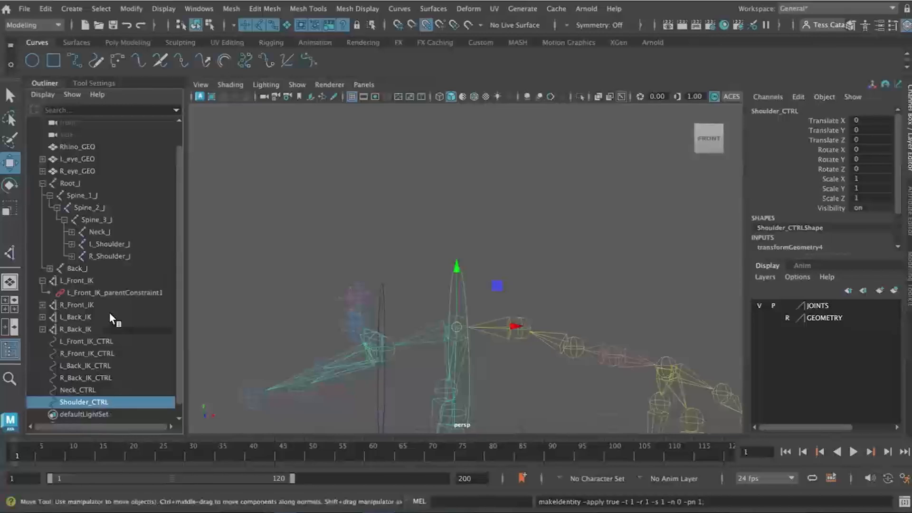
# - Parent-constrain the Spine_3_J joint to Shoulder_CTRL using the Rigging menu set
pyautogui.click(91, 221)
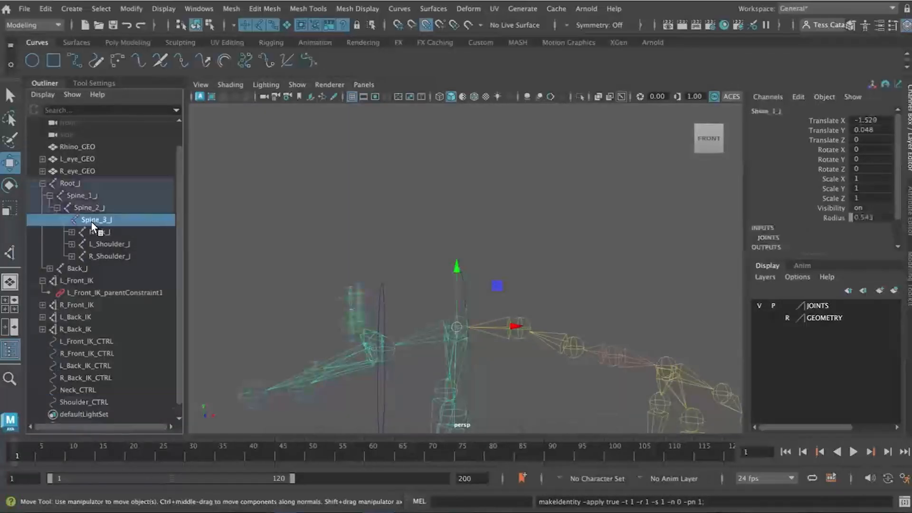
pyautogui.click(84, 401)
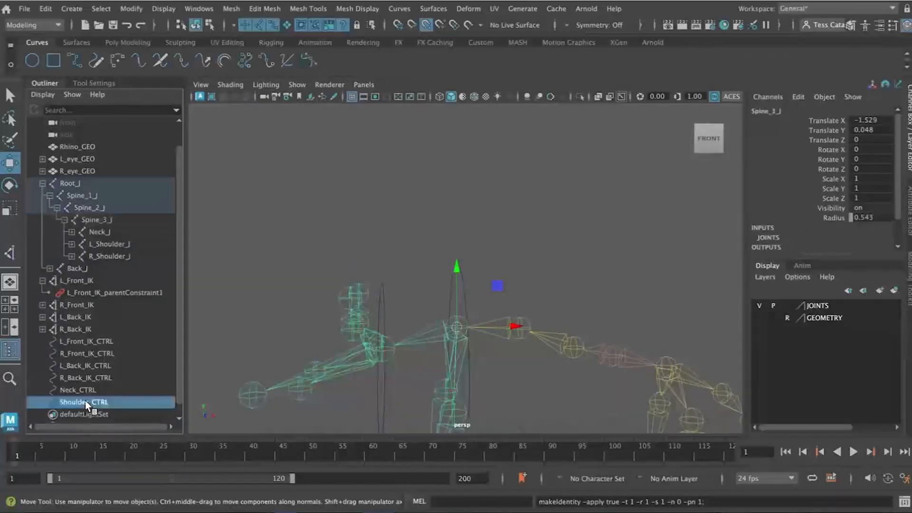
pyautogui.keyDown('ctrl'); pyautogui.click(104, 219); pyautogui.keyUp('ctrl')
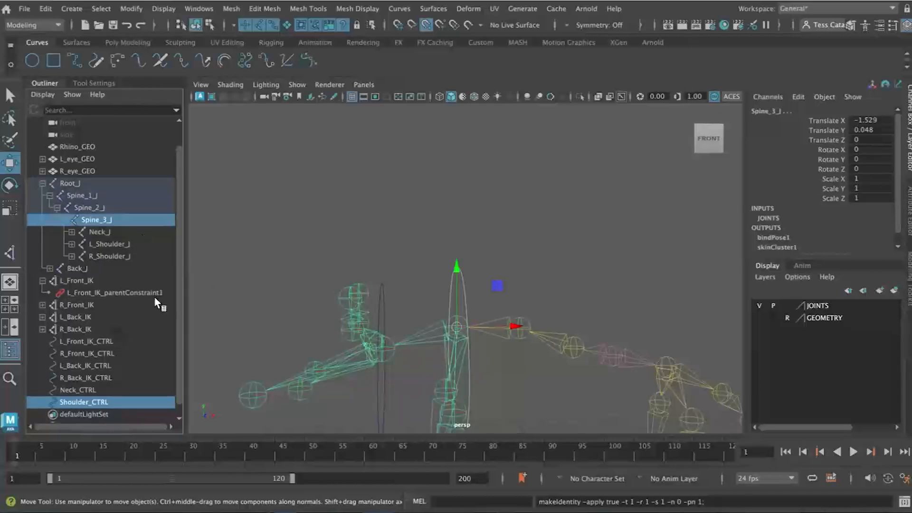
pyautogui.click(59, 25)
pyautogui.click(48, 46)
pyautogui.click(332, 8)
pyautogui.click(353, 44)
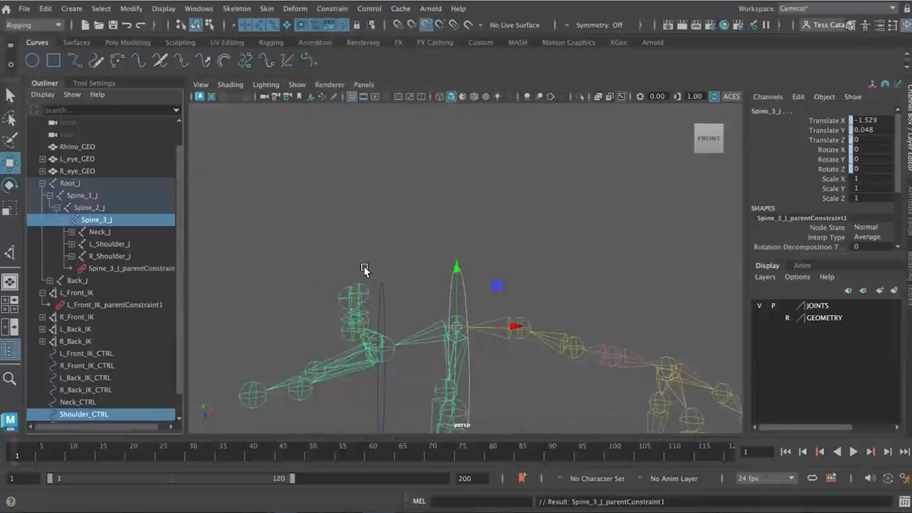
pyautogui.scroll(-4, 321, 291)
pyautogui.click(292, 364)
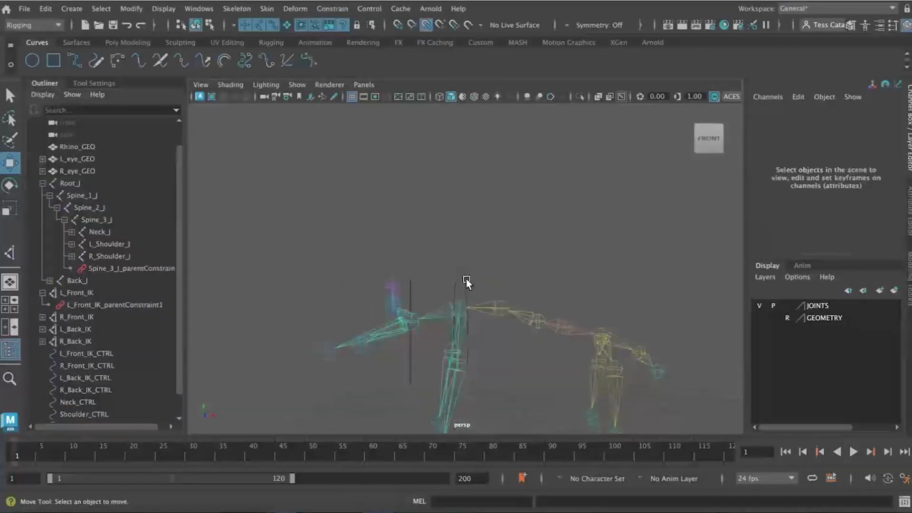
# - Rotate Shoulder_CTRL around several axes to test how the Spine_3_J joint and its child joints follow
pyautogui.click(459, 304)
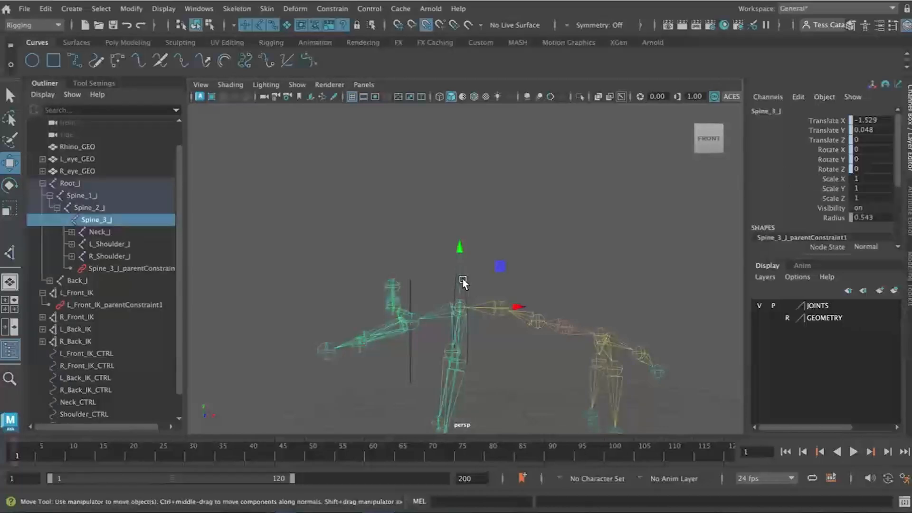
pyautogui.click(489, 285)
pyautogui.press('e')
pyautogui.moveTo(471, 251); pyautogui.dragTo(449, 261)
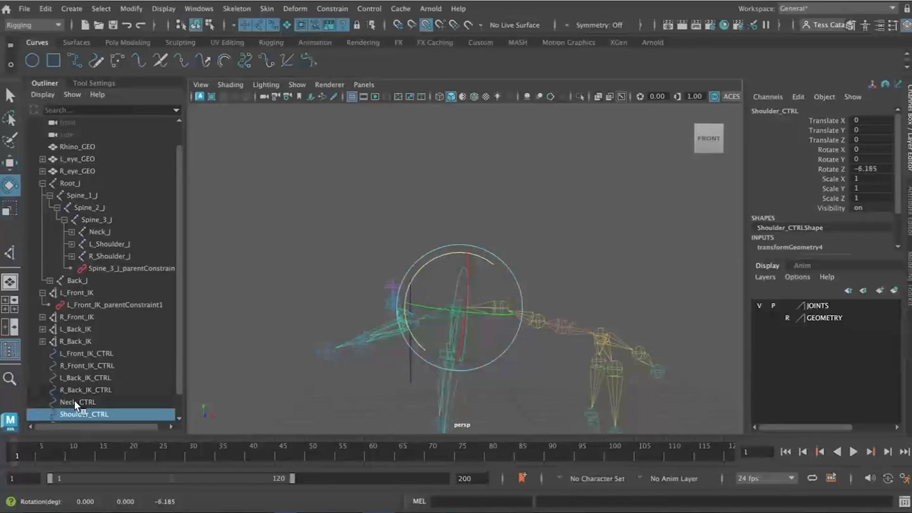
pyautogui.moveTo(459, 252); pyautogui.dragTo(476, 273)
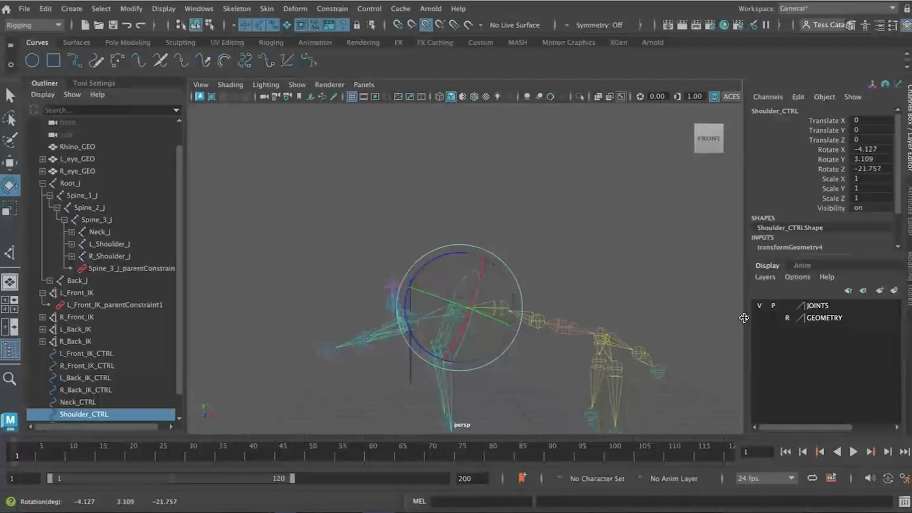
pyautogui.click(762, 317)
pyautogui.moveTo(467, 301)
pyautogui.mouseDown()
pyautogui.moveTo(474, 290)
pyautogui.moveTo(472, 307)
pyautogui.mouseUp()
# - Undo the latest test rotations and set Shoulder_CTRL's Rotate Z to 0
pyautogui.hotkey('ctrl', 'z')
pyautogui.scroll(-3, 505, 338)
pyautogui.hotkey('ctrl', 'z')
pyautogui.hotkey('ctrl', 'z')
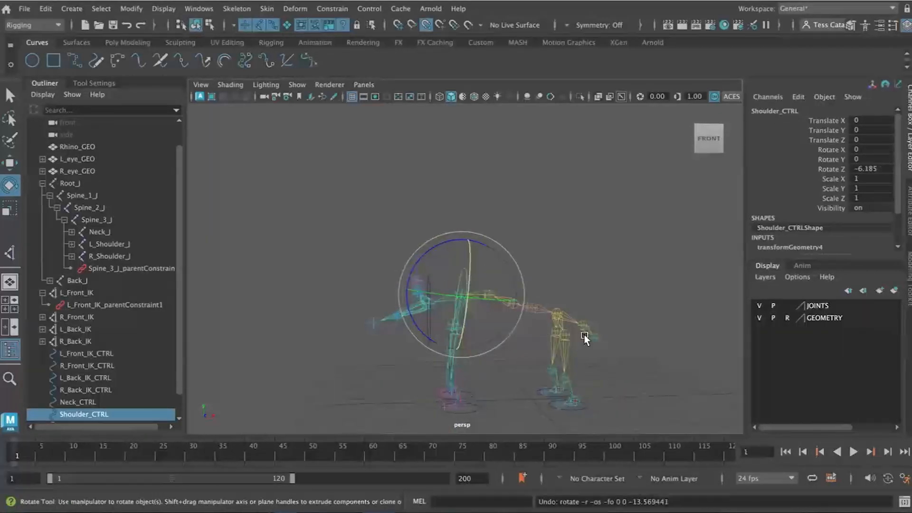
pyautogui.doubleClick(886, 168)
pyautogui.write('0')
pyautogui.press('Return')
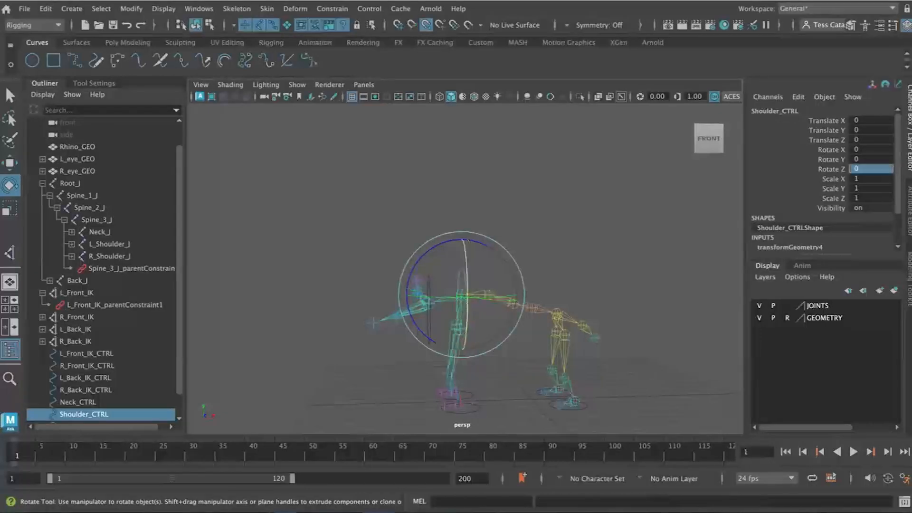
# - Show the GEOMETRY layer and parent Neck_CTRL under Shoulder_CTRL
pyautogui.click(759, 317)
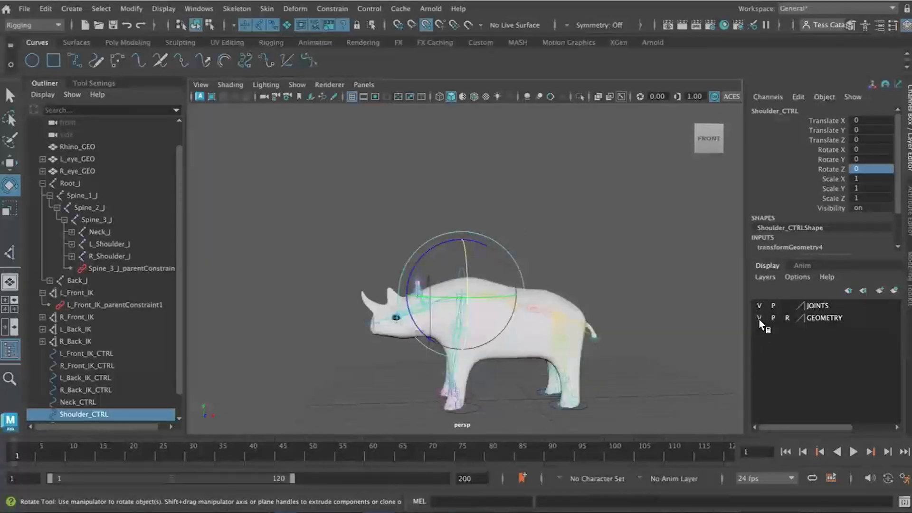
pyautogui.click(624, 384)
pyautogui.scroll(5, 523, 379)
pyautogui.keyDown('alt'); pyautogui.moveTo(501, 356); pyautogui.dragTo(502, 315, button='middle'); pyautogui.keyUp('alt')
pyautogui.scroll(3, 491, 347)
pyautogui.keyDown('alt'); pyautogui.moveTo(475, 369); pyautogui.dragTo(442, 378); pyautogui.keyUp('alt')
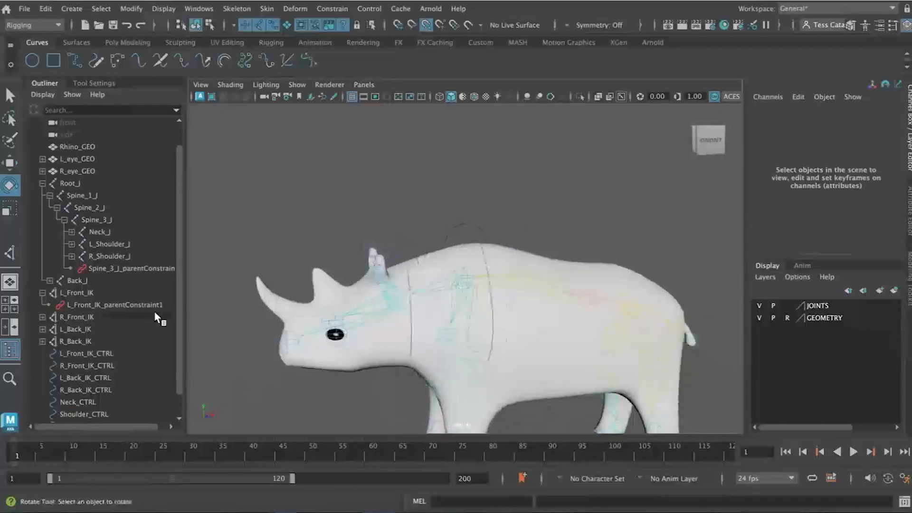
pyautogui.scroll(-2, 94, 403)
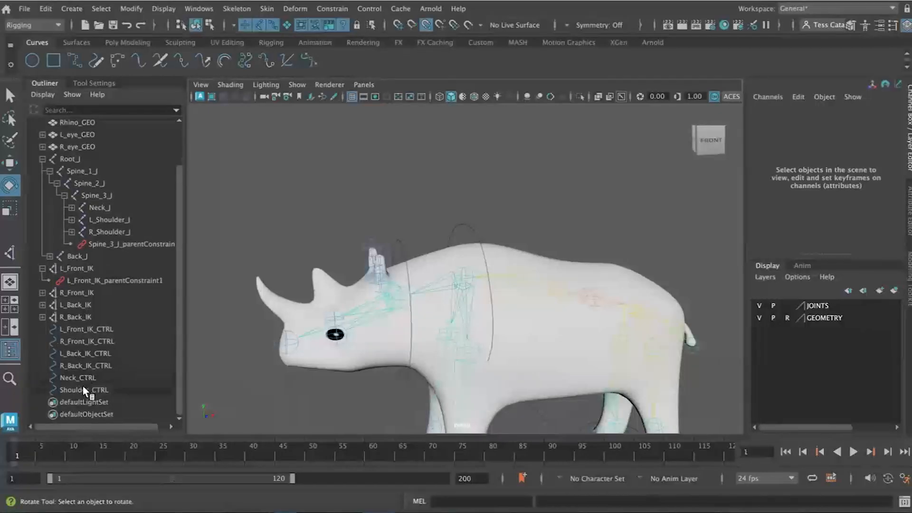
pyautogui.moveTo(80, 378); pyautogui.dragTo(86, 390, button='middle')
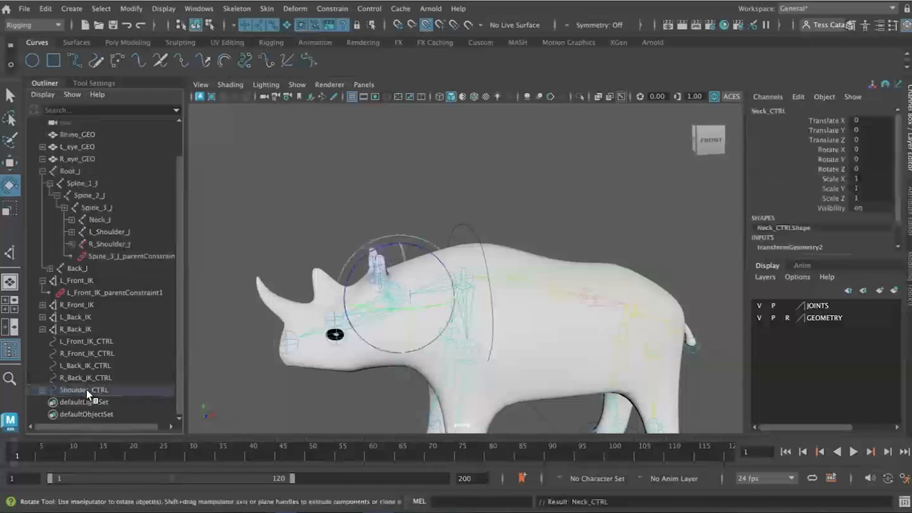
# - Test-rotate Shoulder_CTRL around Z to about -41 degrees with the rhino visible, and reset its Rotate Z to 0
pyautogui.click(89, 391)
pyautogui.moveTo(424, 237); pyautogui.dragTo(506, 297)
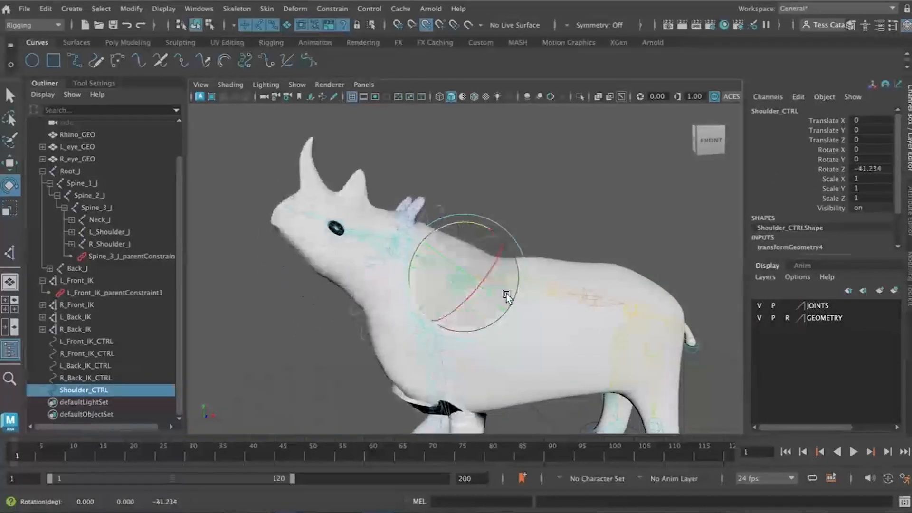
pyautogui.scroll(-5, 439, 351)
pyautogui.scroll(-3, 497, 415)
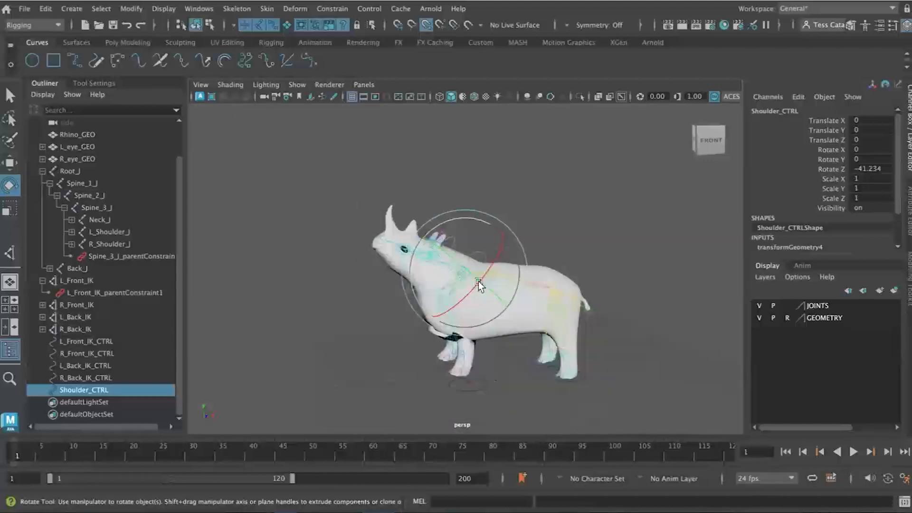
pyautogui.moveTo(464, 219); pyautogui.dragTo(435, 222)
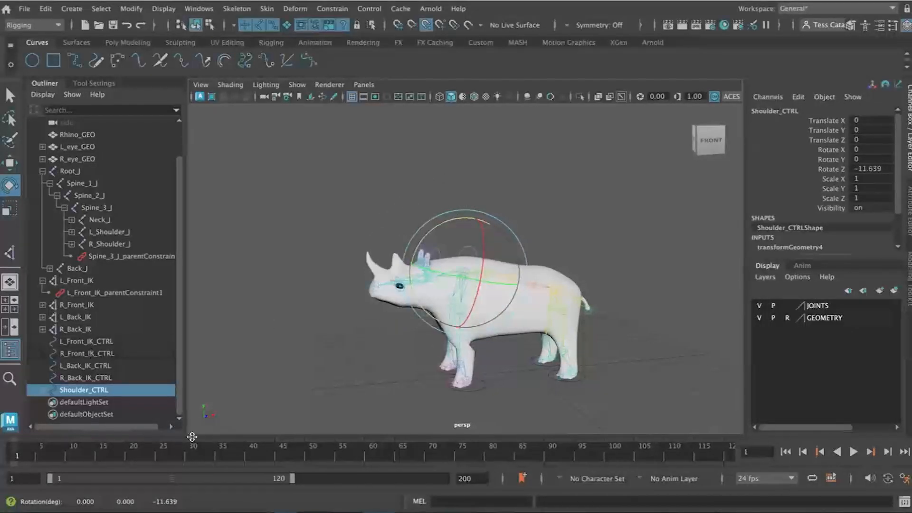
pyautogui.write('0')
pyautogui.press('Return')
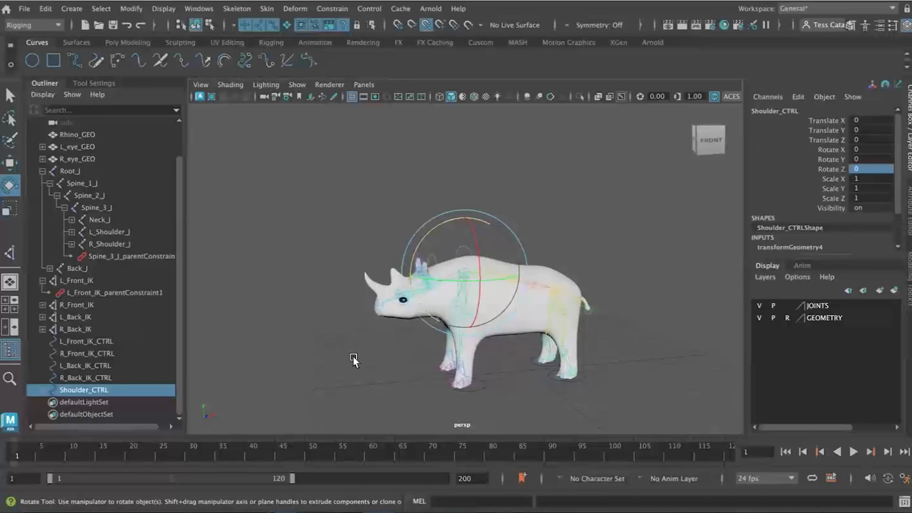
# - Parent L_Front_IK_CTRL and R_Front_IK_CTRL together under Shoulder_CTRL
pyautogui.scroll(2, 473, 401)
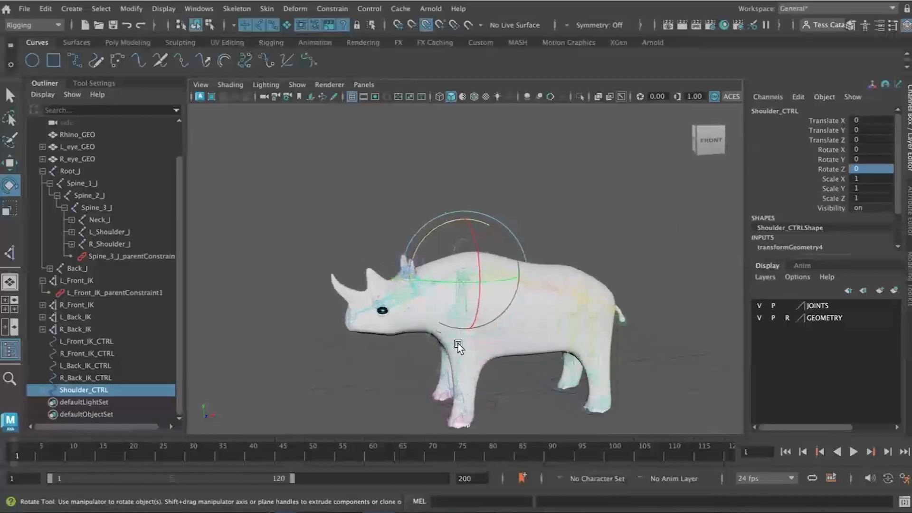
pyautogui.click(110, 338)
pyautogui.keyDown('shift'); pyautogui.click(113, 352); pyautogui.keyUp('shift')
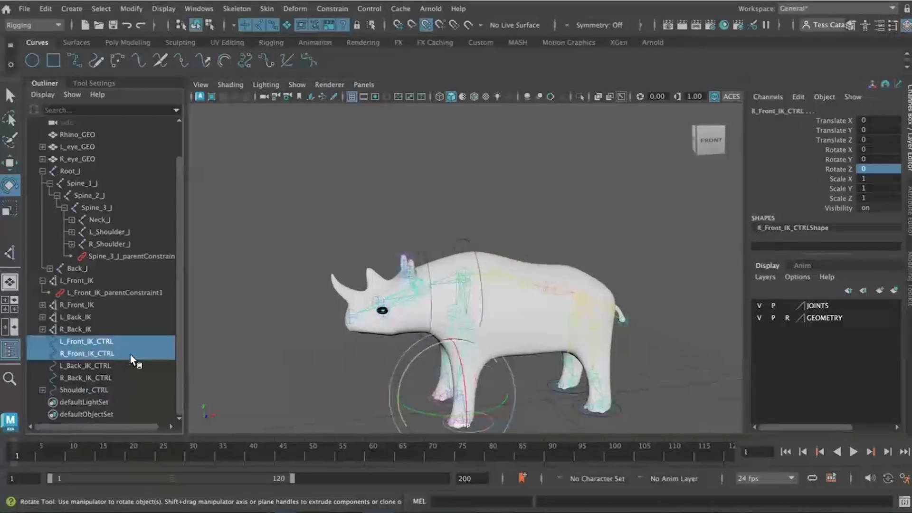
pyautogui.moveTo(76, 337); pyautogui.dragTo(84, 391, button='middle')
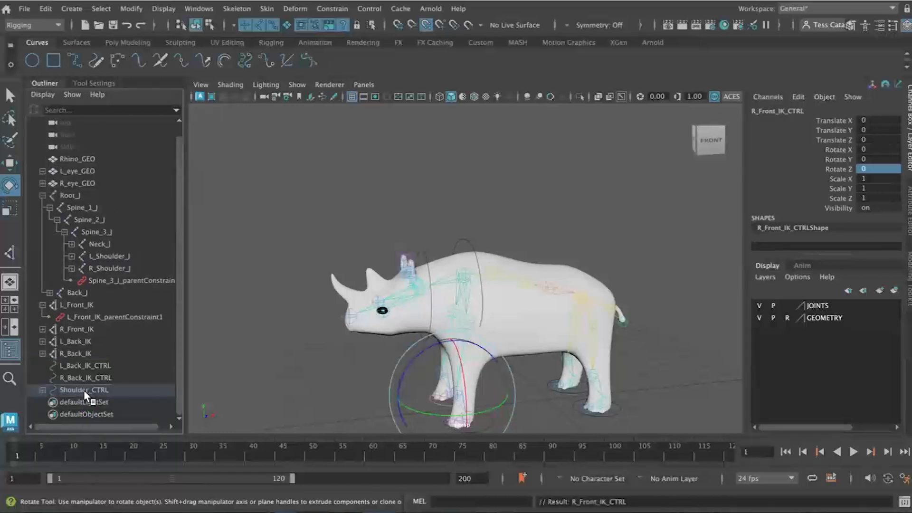
# - Test the hierarchy by rotating Shoulder_CTRL and moving L_Front_IK_CTRL, examining how the front legs deform
pyautogui.click(335, 343)
pyautogui.click(475, 251)
pyautogui.moveTo(461, 255); pyautogui.dragTo(509, 418)
pyautogui.click(472, 398)
pyautogui.press('w')
pyautogui.moveTo(515, 332); pyautogui.dragTo(512, 389)
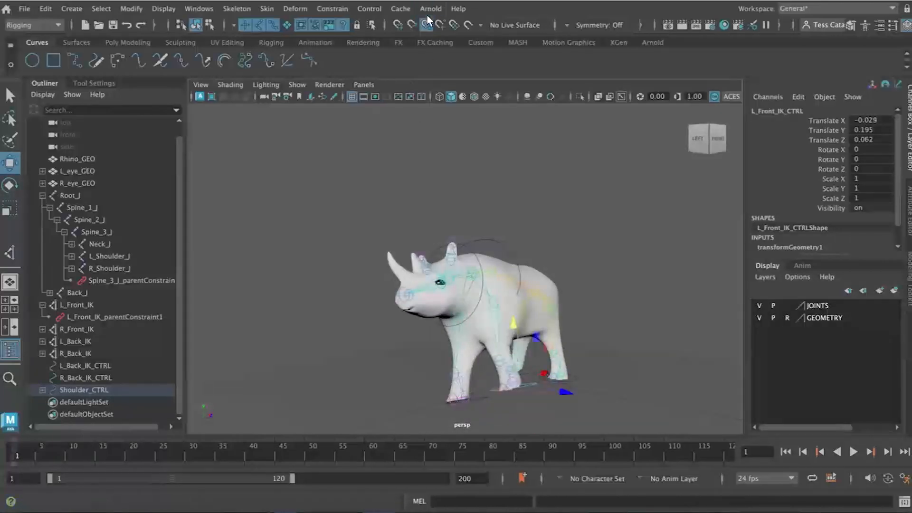
pyautogui.moveTo(569, 397); pyautogui.dragTo(536, 383)
pyautogui.scroll(5, 547, 386)
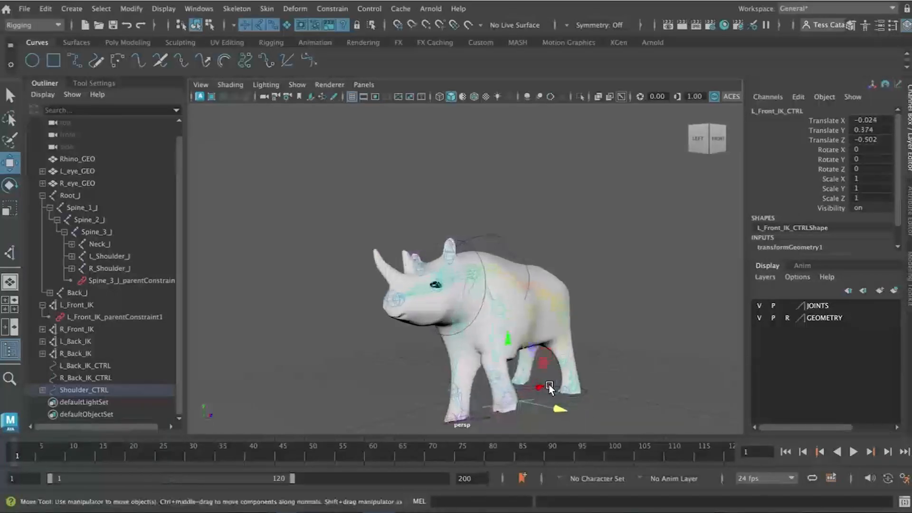
pyautogui.keyDown('alt'); pyautogui.moveTo(586, 385); pyautogui.dragTo(546, 295, button='middle'); pyautogui.keyUp('alt')
pyautogui.keyDown('alt'); pyautogui.moveTo(513, 316); pyautogui.dragTo(560, 365); pyautogui.keyUp('alt')
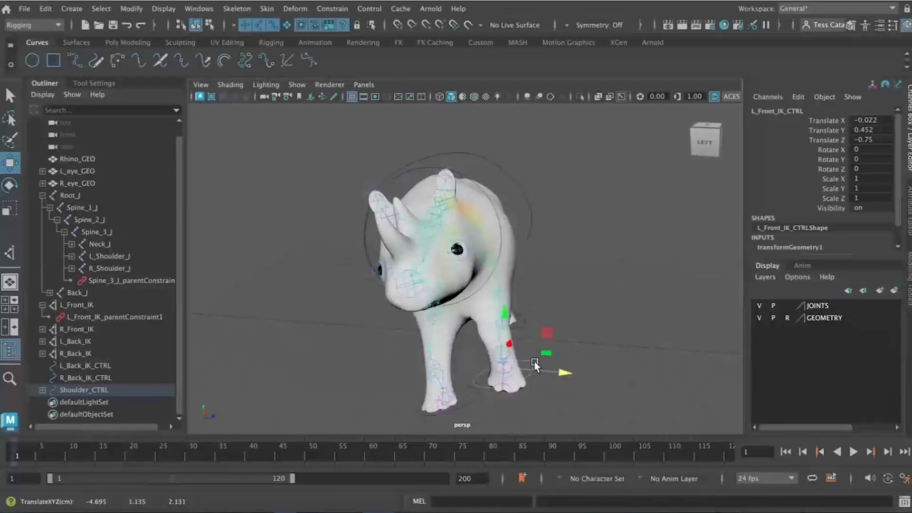
pyautogui.keyDown('alt'); pyautogui.moveTo(545, 326); pyautogui.dragTo(496, 325); pyautogui.keyUp('alt')
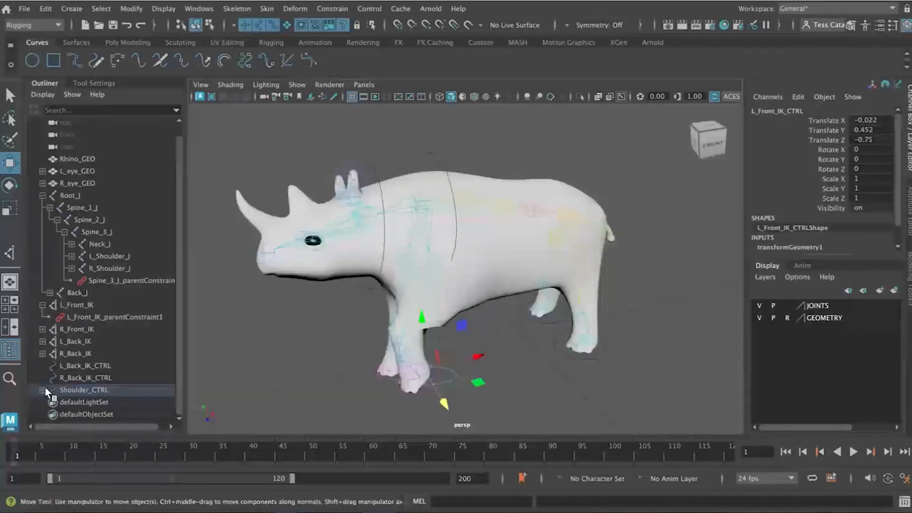
# - Select Shoulder_CTRL's whole hierarchy and set all translate and rotate values to 0
pyautogui.click(76, 390)
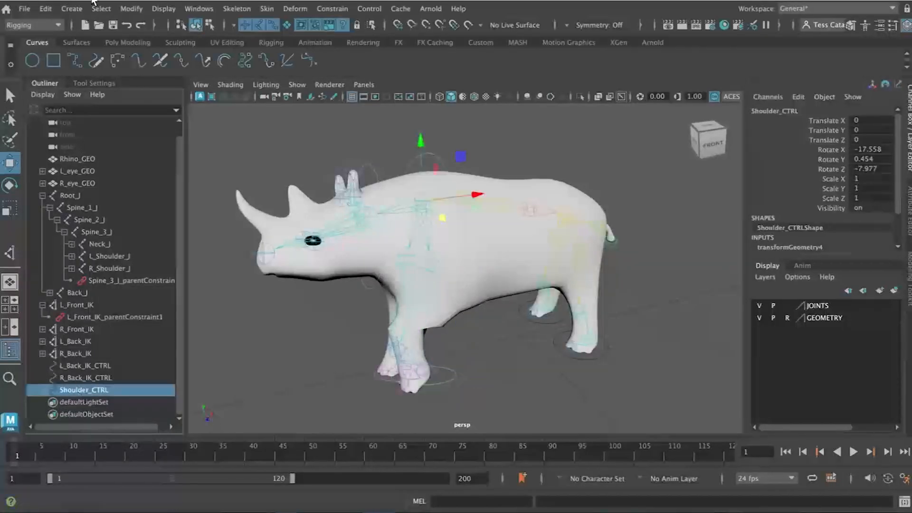
pyautogui.click(101, 9)
pyautogui.click(116, 69)
pyautogui.click(860, 120)
pyautogui.keyDown('shift'); pyautogui.click(878, 165); pyautogui.keyUp('shift')
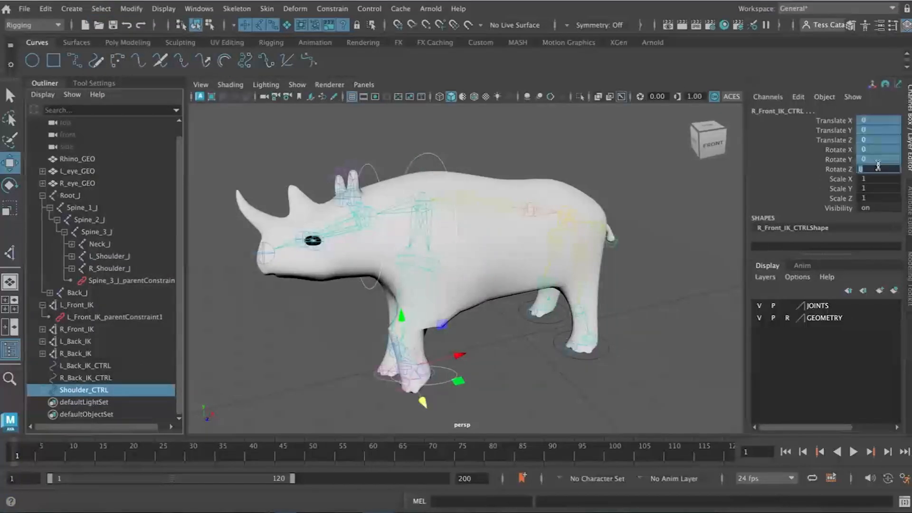
pyautogui.press('Return')
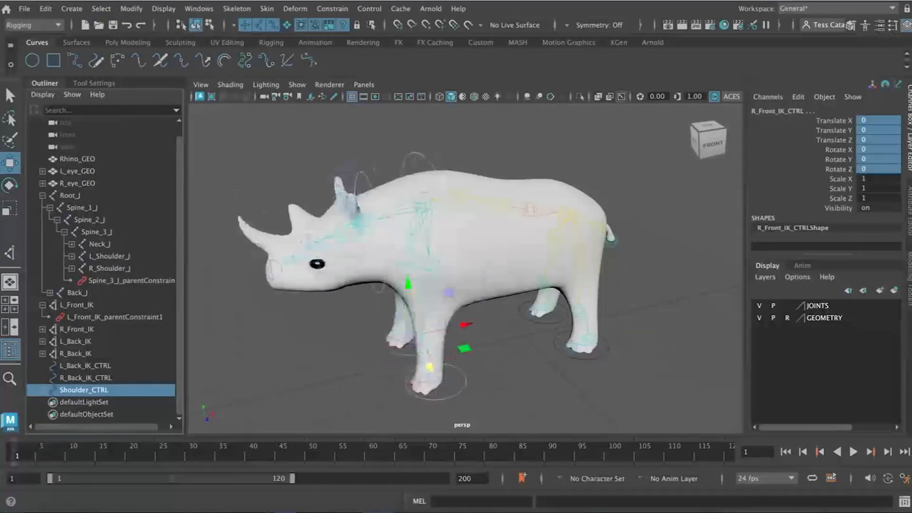
pyautogui.click(530, 355)
pyautogui.keyDown('alt'); pyautogui.moveTo(530, 364); pyautogui.dragTo(440, 281); pyautogui.keyUp('alt')
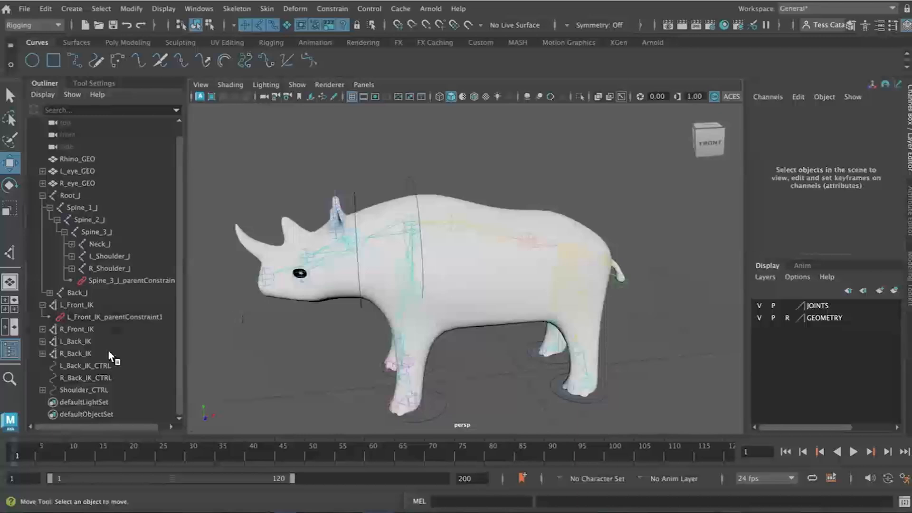
# - Create a NURBS circle at the origin and set its Rotate Z to 90
pyautogui.click(32, 59)
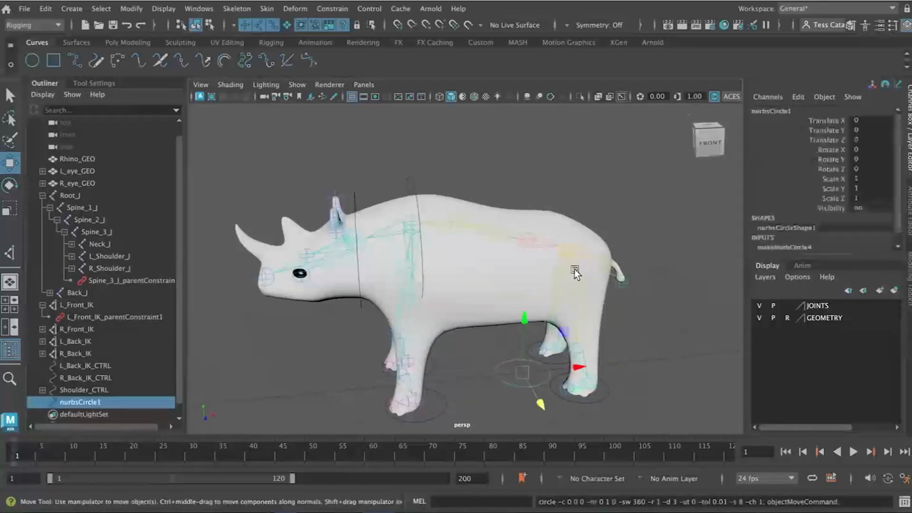
pyautogui.keyDown('alt'); pyautogui.moveTo(635, 349); pyautogui.dragTo(611, 352); pyautogui.keyUp('alt')
pyautogui.click(860, 169)
pyautogui.write('90')
pyautogui.press('Return')
# - Open the new circle's curve with the Open/Close command from the Modeling menu set
pyautogui.click(57, 25)
pyautogui.click(42, 37)
pyautogui.click(408, 10)
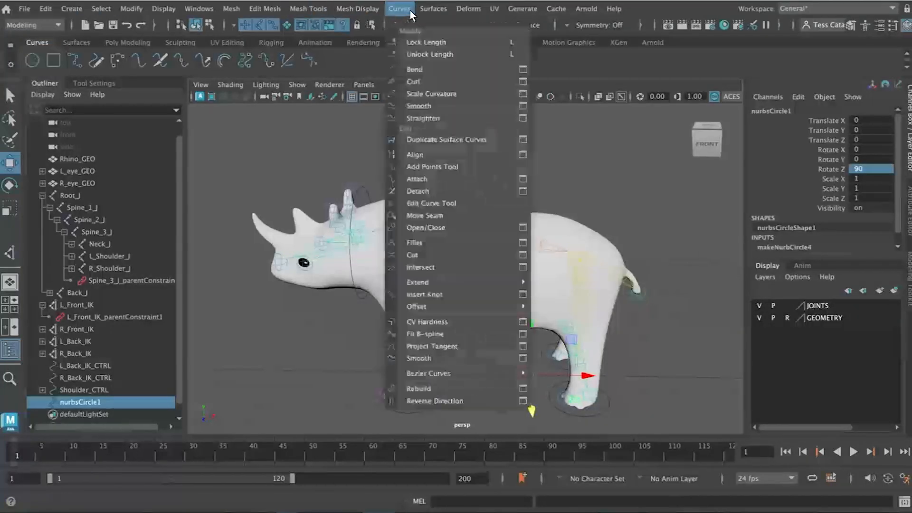
pyautogui.click(437, 227)
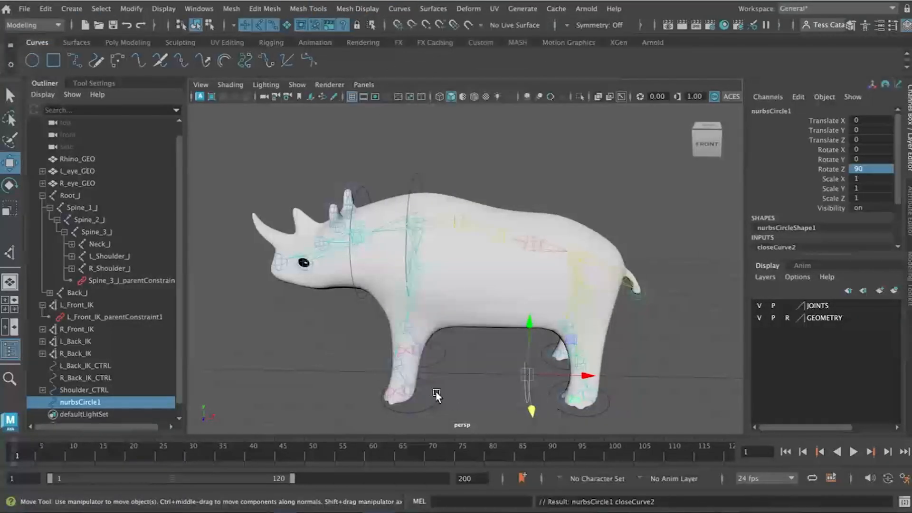
# - Rotate the open circle around Y to about 159 degrees so its gap faces downward
pyautogui.keyDown('alt'); pyautogui.moveTo(436, 394); pyautogui.dragTo(542, 380); pyautogui.keyUp('alt')
pyautogui.press('r')
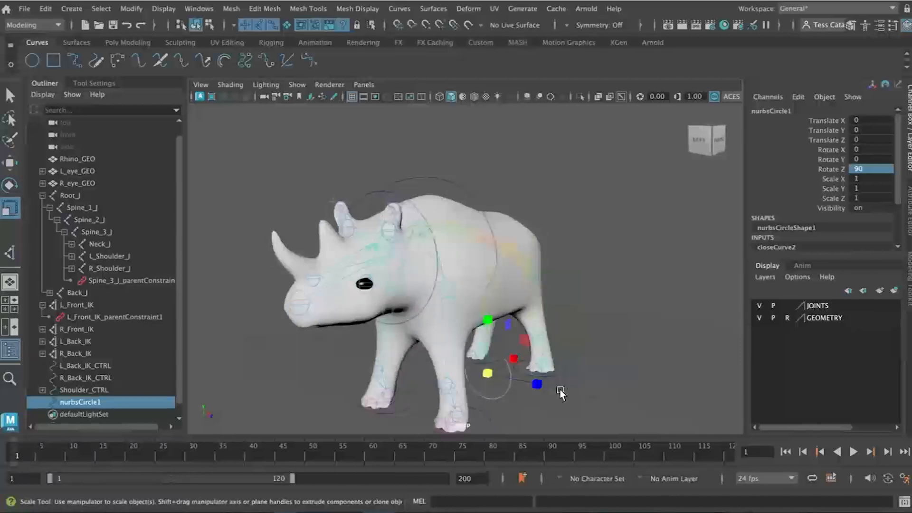
pyautogui.press('e')
pyautogui.moveTo(525, 367); pyautogui.dragTo(308, 215)
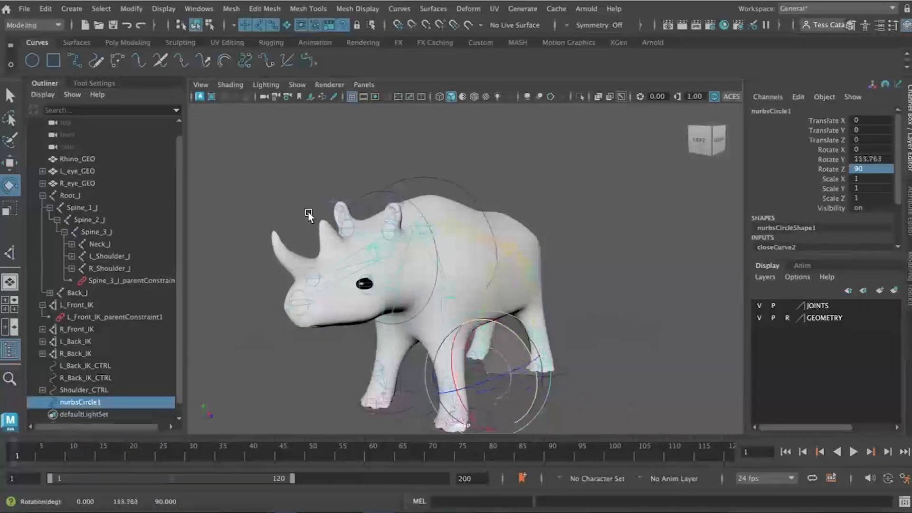
# - Raise the open circle to about 4.91 in Y and scale it uniformly to about 2.08
pyautogui.moveTo(517, 368); pyautogui.dragTo(542, 247)
pyautogui.press('w')
pyautogui.press('r')
pyautogui.keyDown('alt'); pyautogui.moveTo(586, 349); pyautogui.dragTo(522, 364); pyautogui.keyUp('alt')
pyautogui.press('w')
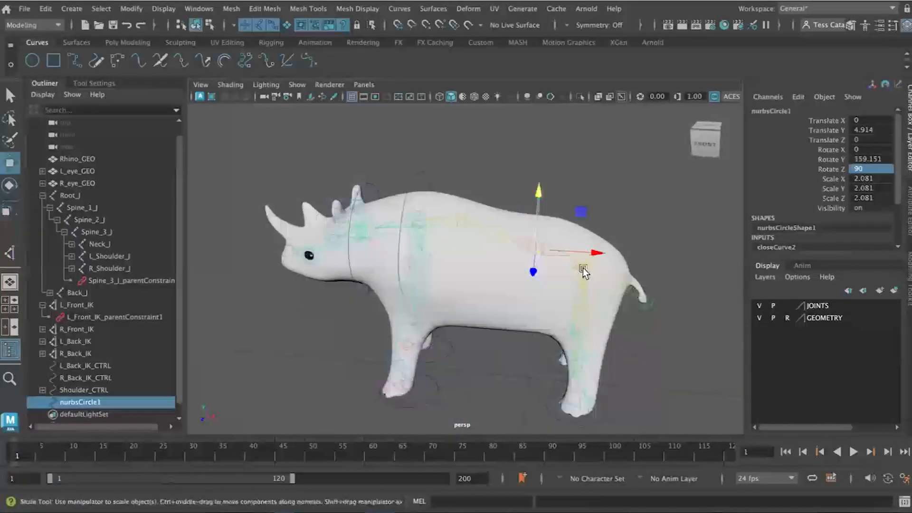
# - Move the circle back to about 1.37 in X and lower it around the hips, refining its position in the front view
pyautogui.moveTo(596, 255); pyautogui.dragTo(640, 260)
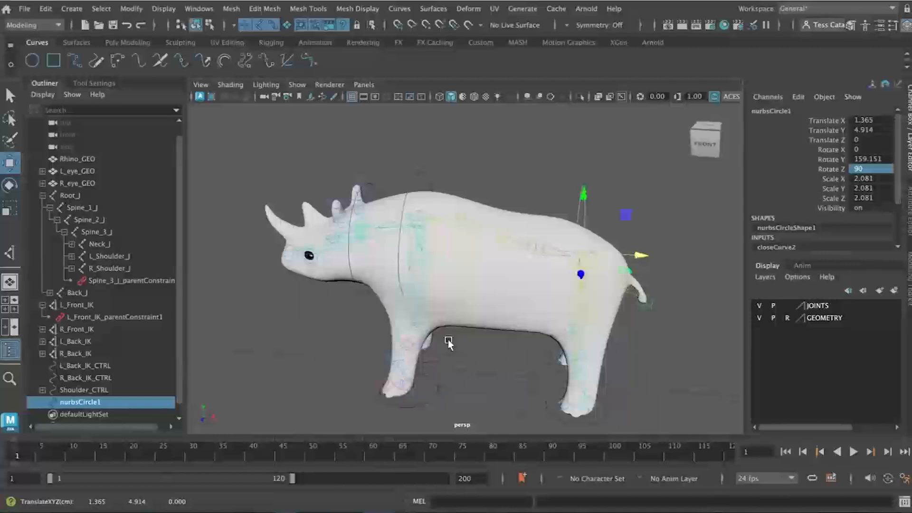
pyautogui.press('space')
pyautogui.press('space')
pyautogui.scroll(-5, 557, 338)
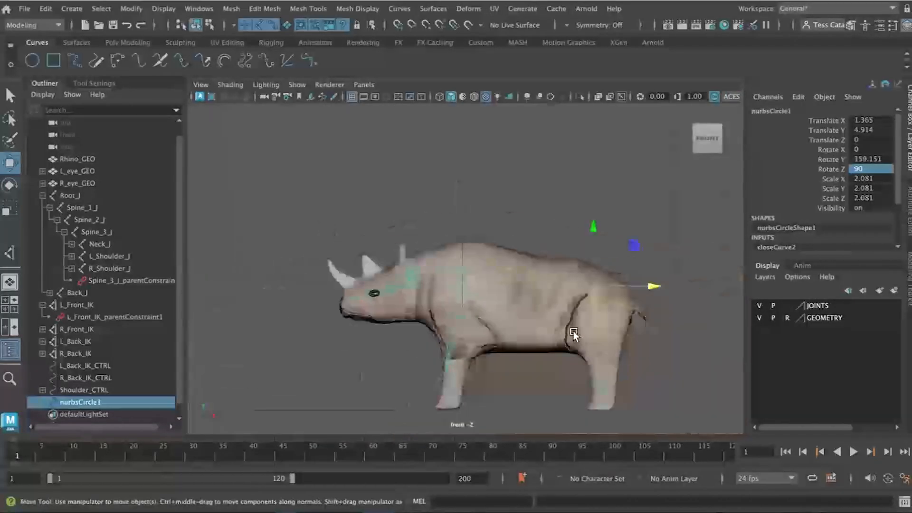
pyautogui.scroll(5, 493, 333)
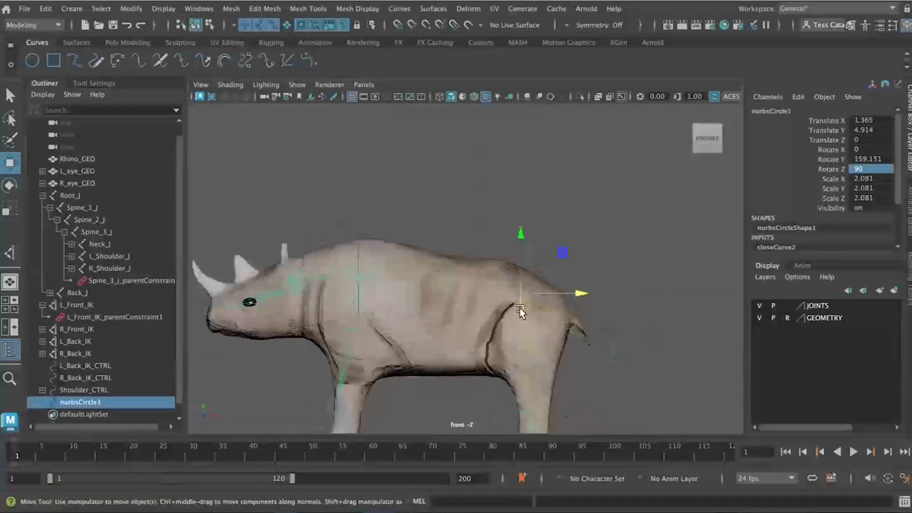
pyautogui.scroll(3, 519, 308)
pyautogui.moveTo(545, 245); pyautogui.dragTo(544, 275)
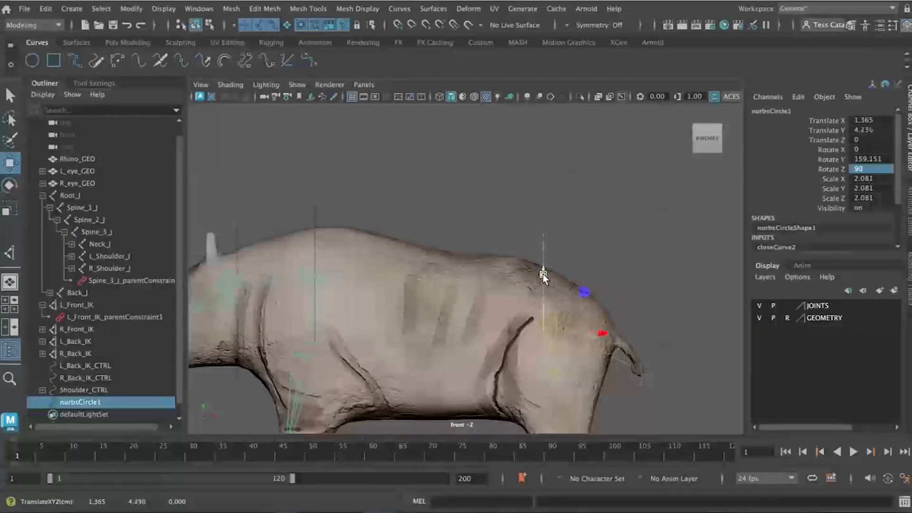
pyautogui.moveTo(604, 335); pyautogui.dragTo(607, 335)
# - Pull the hip circle's two open-end control vertices closer together by scaling them along Z, and return to object mode
pyautogui.press('space')
pyautogui.press('space')
pyautogui.keyDown('alt'); pyautogui.moveTo(591, 277); pyautogui.dragTo(446, 277); pyautogui.keyUp('alt')
pyautogui.moveTo(550, 308); pyautogui.dragTo(476, 195, button='right')
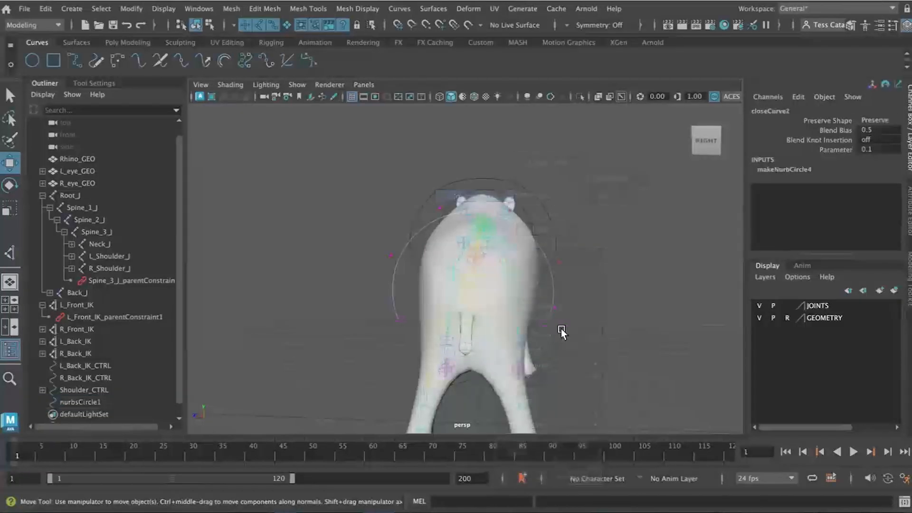
pyautogui.click(546, 325)
pyautogui.keyDown('shift'); pyautogui.click(402, 324); pyautogui.keyUp('shift')
pyautogui.press('r')
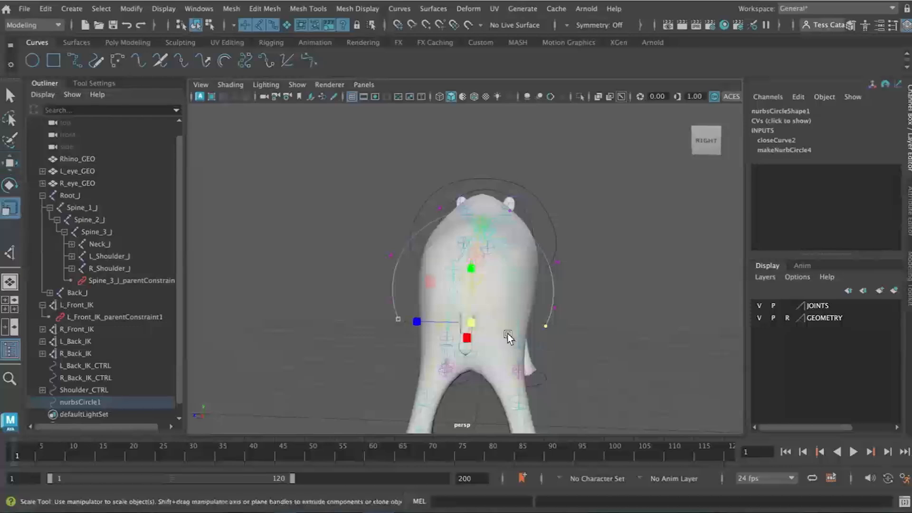
pyautogui.moveTo(418, 322); pyautogui.dragTo(425, 323)
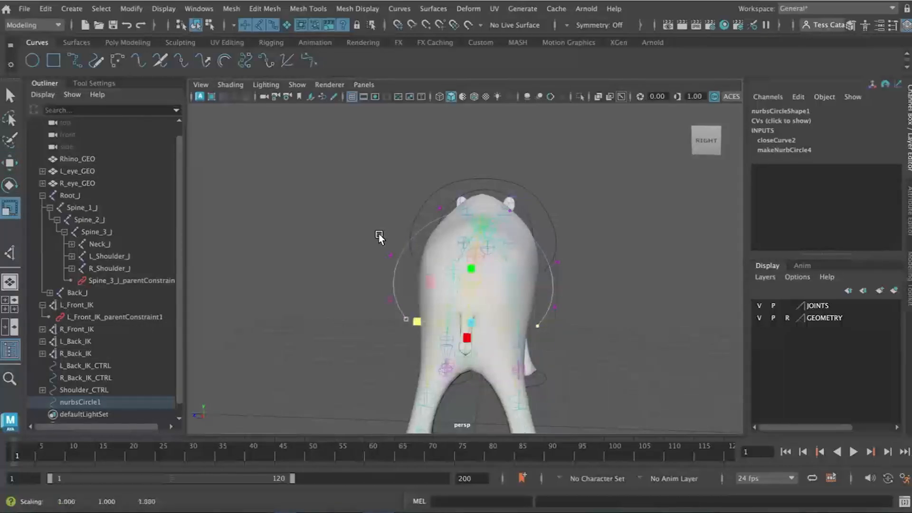
pyautogui.moveTo(383, 248); pyautogui.dragTo(421, 260)
pyautogui.keyDown('shift'); pyautogui.click(555, 267); pyautogui.keyUp('shift')
pyautogui.click(622, 319)
pyautogui.keyDown('alt'); pyautogui.moveTo(622, 318); pyautogui.dragTo(684, 307); pyautogui.keyUp('alt')
pyautogui.moveTo(579, 224); pyautogui.dragTo(631, 176, button='right')
# - Hide the GEOMETRY layer and snap the hip circle's pivot onto the Back_J joint
pyautogui.scroll(3, 560, 286)
pyautogui.keyDown('alt'); pyautogui.moveTo(560, 285); pyautogui.dragTo(493, 321); pyautogui.keyUp('alt')
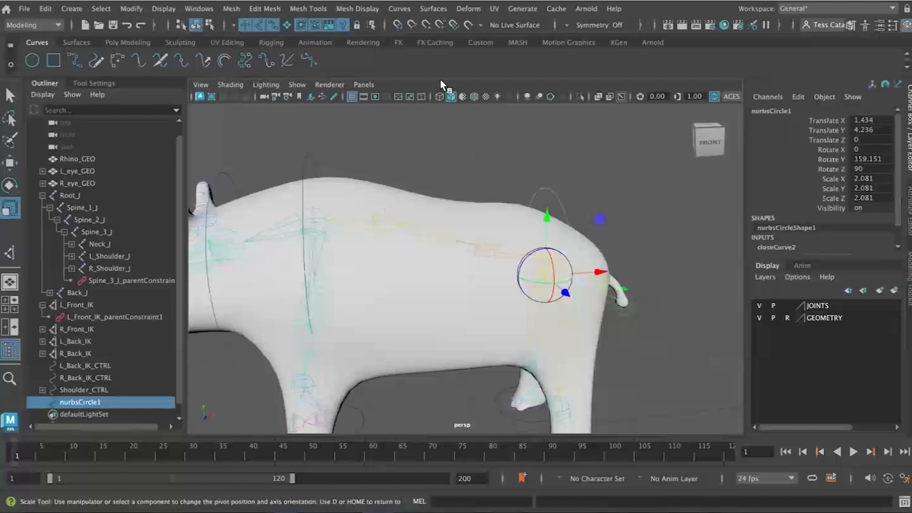
pyautogui.click(758, 318)
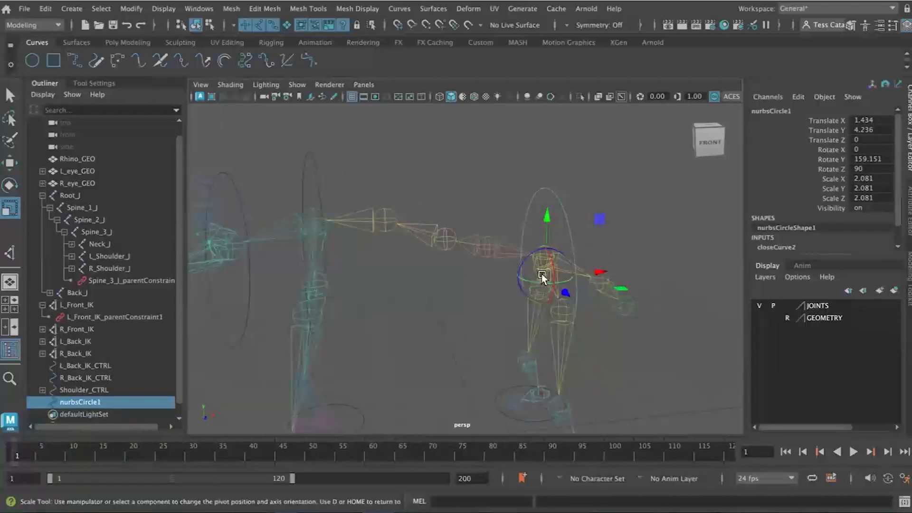
pyautogui.click(426, 25)
pyautogui.moveTo(542, 274); pyautogui.dragTo(544, 260)
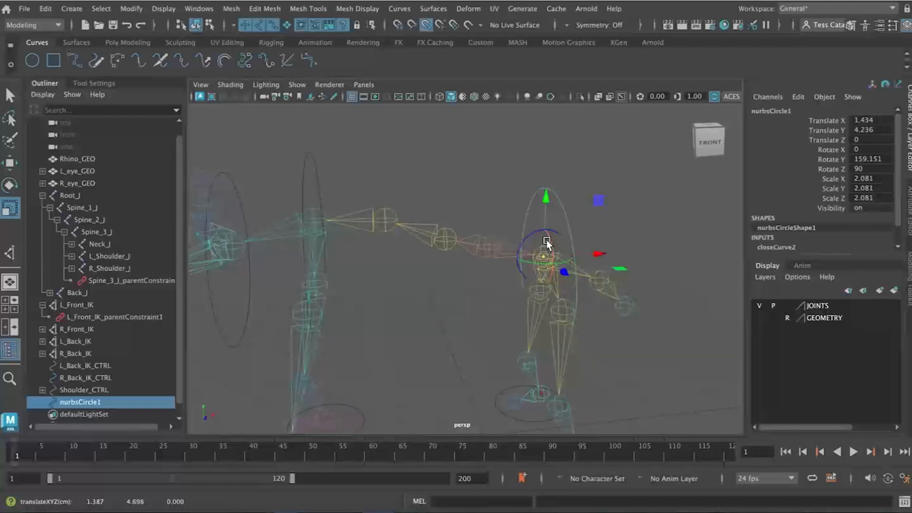
pyautogui.press('d')
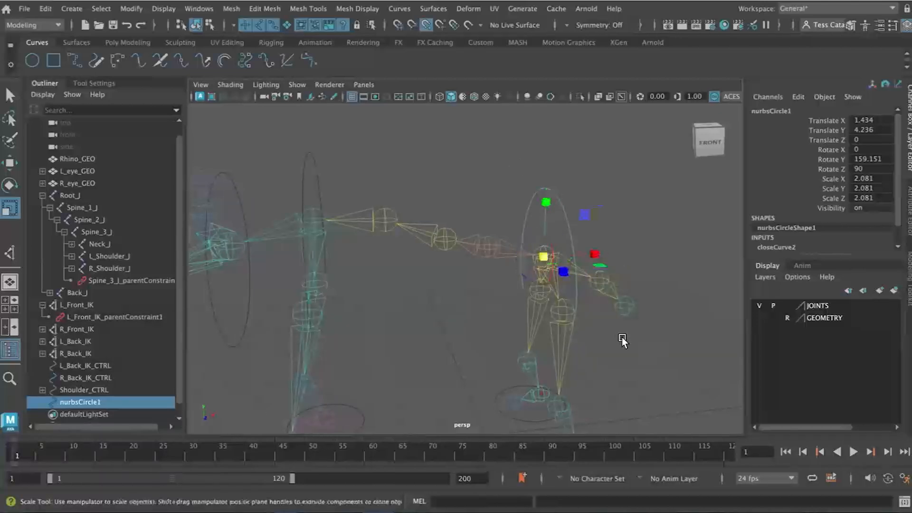
# - Freeze the hip circle's transformations and show the GEOMETRY layer again
pyautogui.click(121, 8)
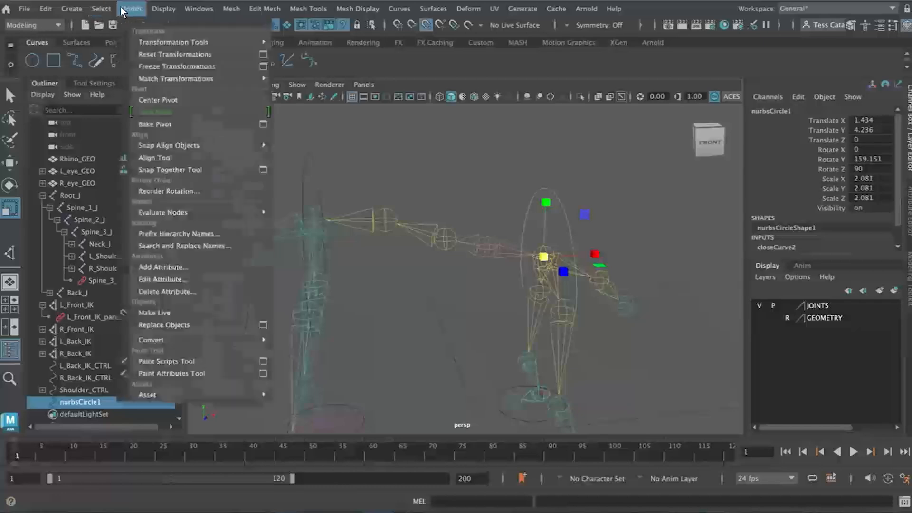
pyautogui.click(137, 64)
pyautogui.keyDown('alt'); pyautogui.moveTo(409, 283); pyautogui.dragTo(349, 276); pyautogui.keyUp('alt')
pyautogui.click(758, 318)
pyautogui.scroll(5, 677, 360)
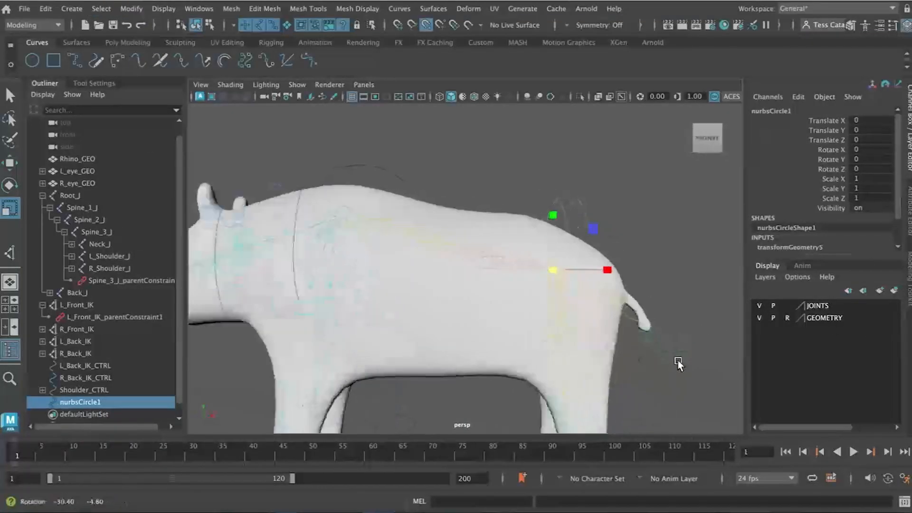
# - Rename the hip circle as Back_CTRL
pyautogui.doubleClick(89, 399)
pyautogui.write('Back_CTRL')
pyautogui.press('Return')
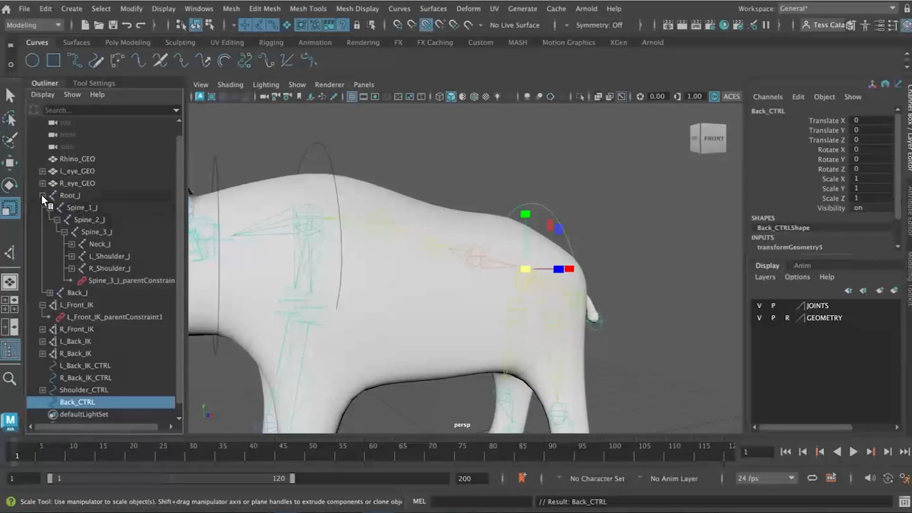
# - Parent-constrain the Back_J joint to Back_CTRL using the Rigging menu set
pyautogui.click(73, 293)
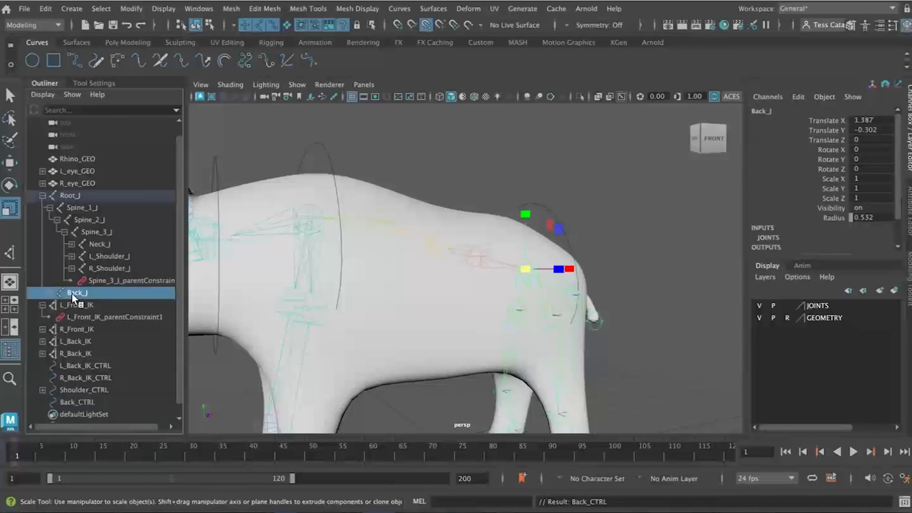
pyautogui.click(79, 402)
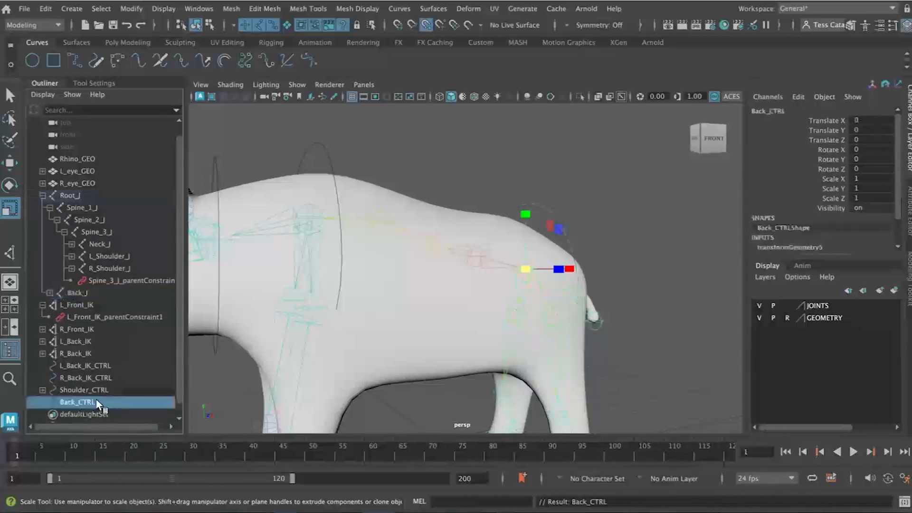
pyautogui.keyDown('ctrl'); pyautogui.click(83, 294); pyautogui.keyUp('ctrl')
pyautogui.click(53, 28)
pyautogui.click(44, 44)
pyautogui.click(332, 9)
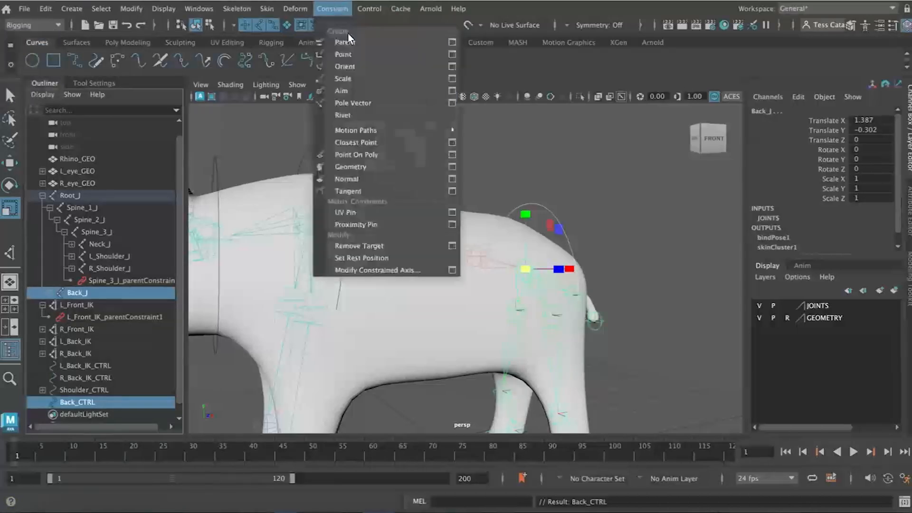
pyautogui.click(348, 41)
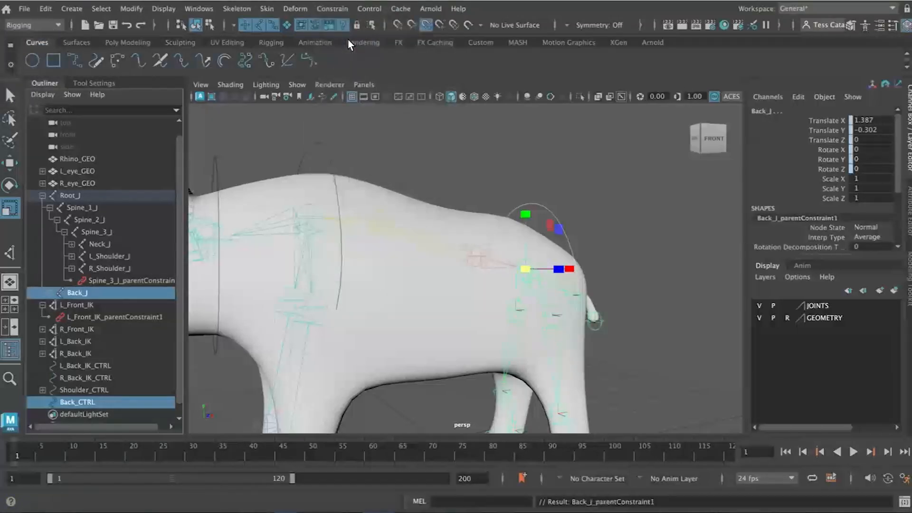
# - Parent L_Back_IK_CTRL and R_Back_IK_CTRL under Back_CTRL in the Outliner
pyautogui.click(95, 376)
pyautogui.click(95, 366)
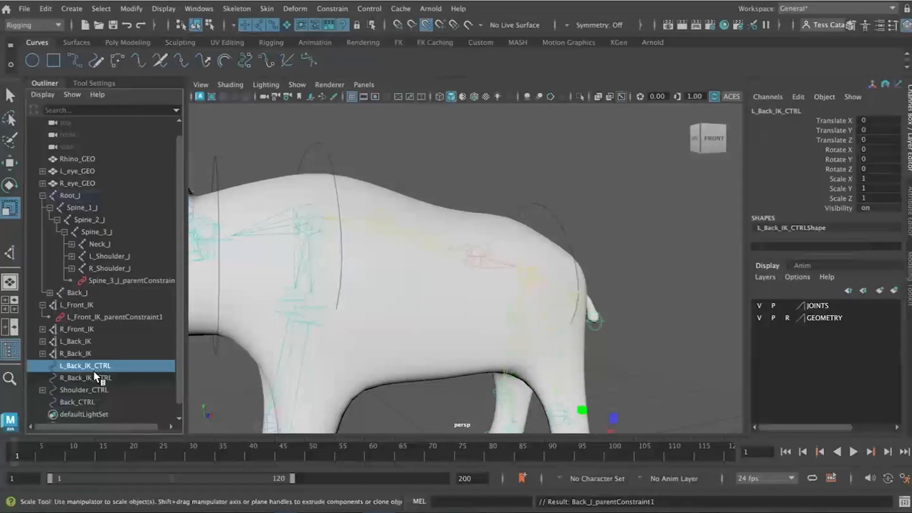
pyautogui.click(95, 376)
pyautogui.keyDown('ctrl'); pyautogui.click(95, 365); pyautogui.keyUp('ctrl')
pyautogui.moveTo(95, 365); pyautogui.dragTo(97, 400, button='middle')
pyautogui.moveTo(97, 402); pyautogui.dragTo(97, 403, button='middle')
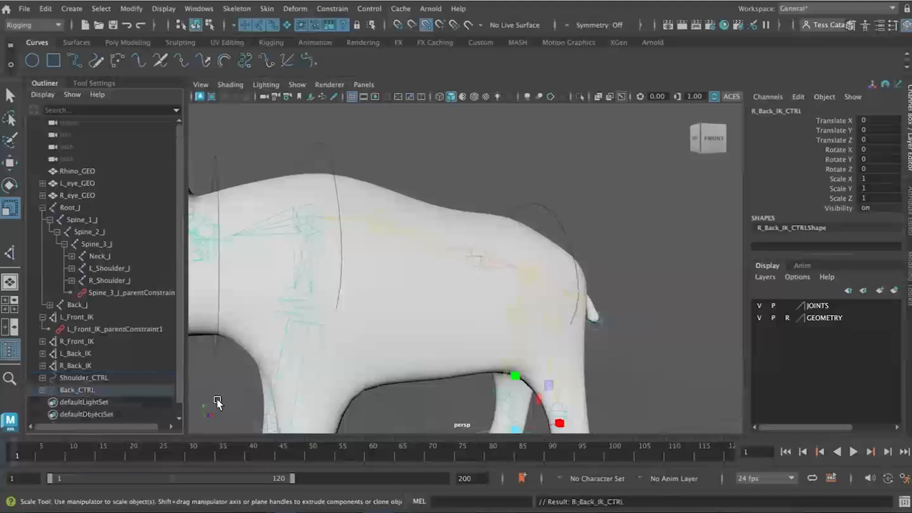
# - Rotate Back_CTRL to test how it drives the hips, undo the rotation and deselect it
pyautogui.scroll(-3, 494, 380)
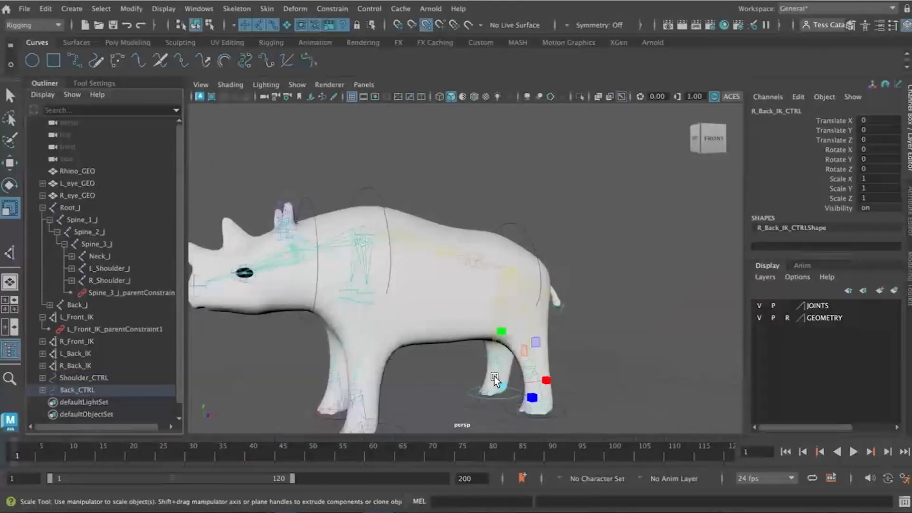
pyautogui.click(67, 391)
pyautogui.press('e')
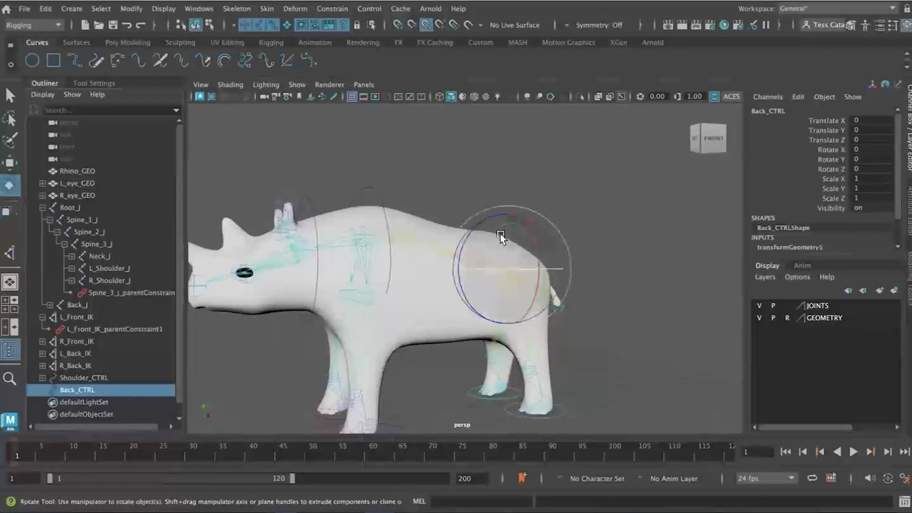
pyautogui.moveTo(471, 236); pyautogui.dragTo(651, 346)
pyautogui.hotkey('ctrl', 'z')
pyautogui.click(648, 363)
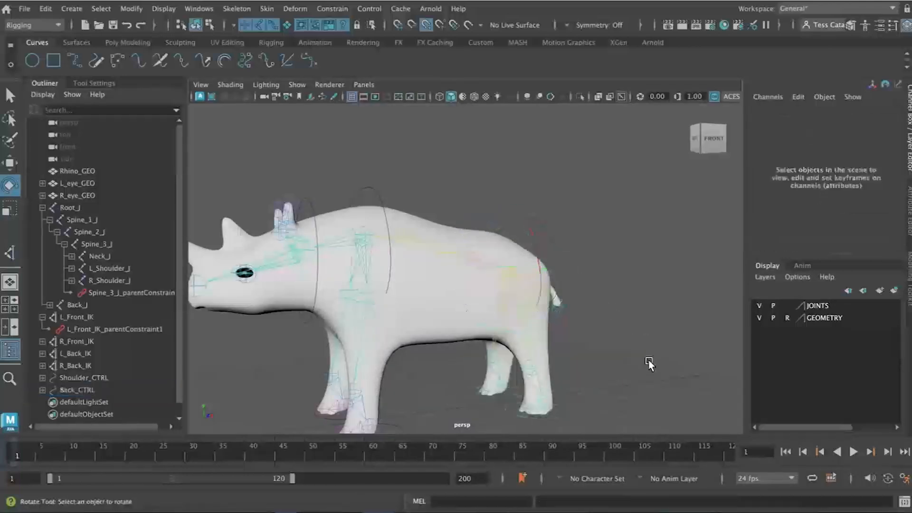
pyautogui.scroll(5, 648, 363)
pyautogui.scroll(-3, 633, 366)
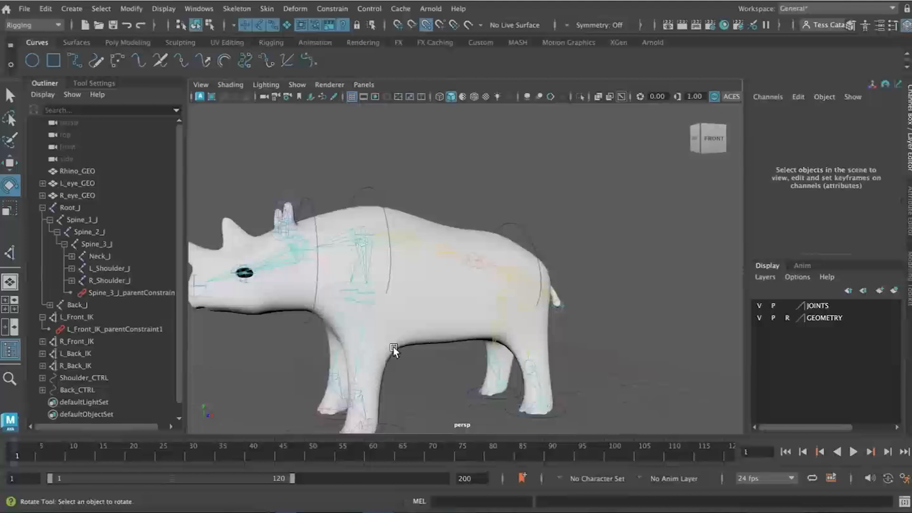
pyautogui.scroll(-2, 393, 347)
pyautogui.keyDown('alt'); pyautogui.moveTo(459, 364); pyautogui.dragTo(347, 402); pyautogui.keyUp('alt')
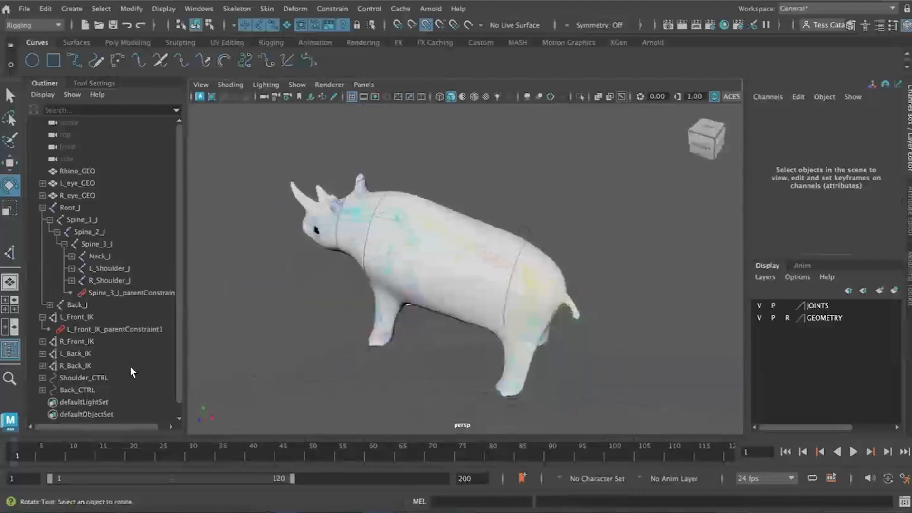
pyautogui.click(100, 378)
pyautogui.click(97, 389)
pyautogui.click(421, 380)
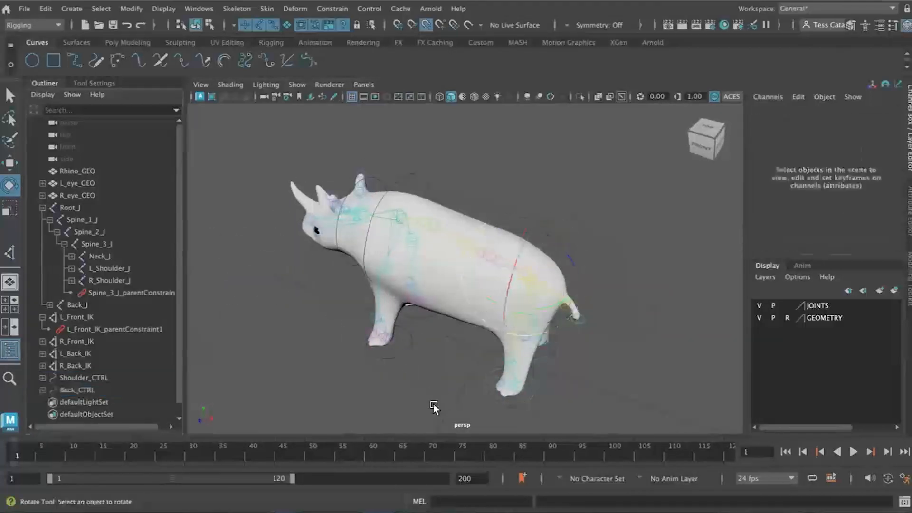
# - Create a NURBS circle on the ground, scale it uniformly to about 6.88 and move it to about -1.77 in X around the feet
pyautogui.click(35, 56)
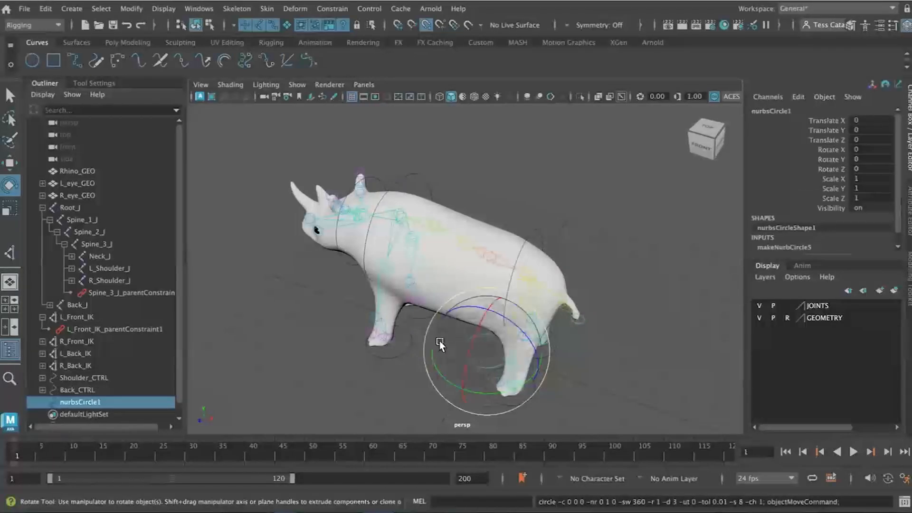
pyautogui.press('r')
pyautogui.moveTo(485, 349); pyautogui.dragTo(697, 378)
pyautogui.moveTo(455, 390); pyautogui.dragTo(549, 325)
pyautogui.press('e')
pyautogui.press('w')
pyautogui.keyDown('alt'); pyautogui.moveTo(540, 392); pyautogui.dragTo(518, 345, button='middle'); pyautogui.keyUp('alt')
pyautogui.keyDown('alt'); pyautogui.moveTo(518, 346); pyautogui.dragTo(537, 348); pyautogui.keyUp('alt')
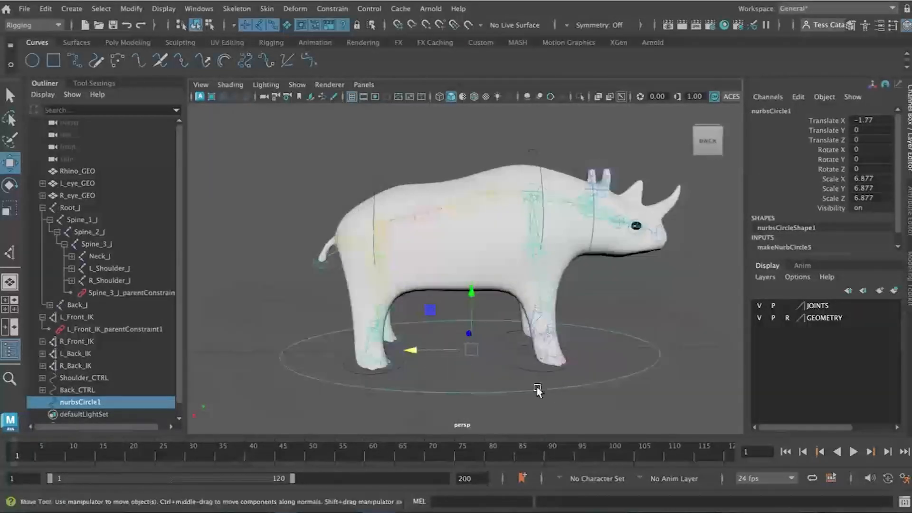
# - Undo the stray keyframe on the ground circle and grid-snap its pivot along X to the point beneath Root_J
pyautogui.press('s')
pyautogui.press('d')
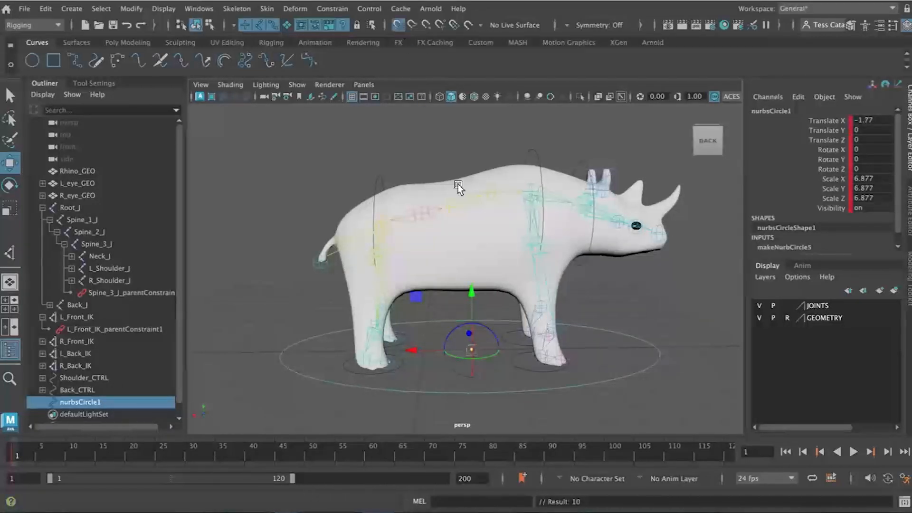
pyautogui.hotkey('ctrl', 'z')
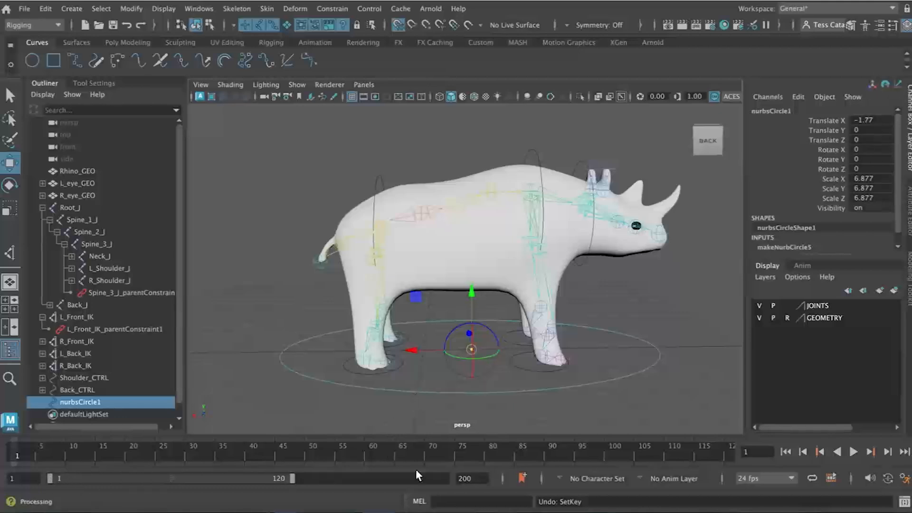
pyautogui.click(398, 25)
pyautogui.moveTo(471, 349); pyautogui.dragTo(417, 350)
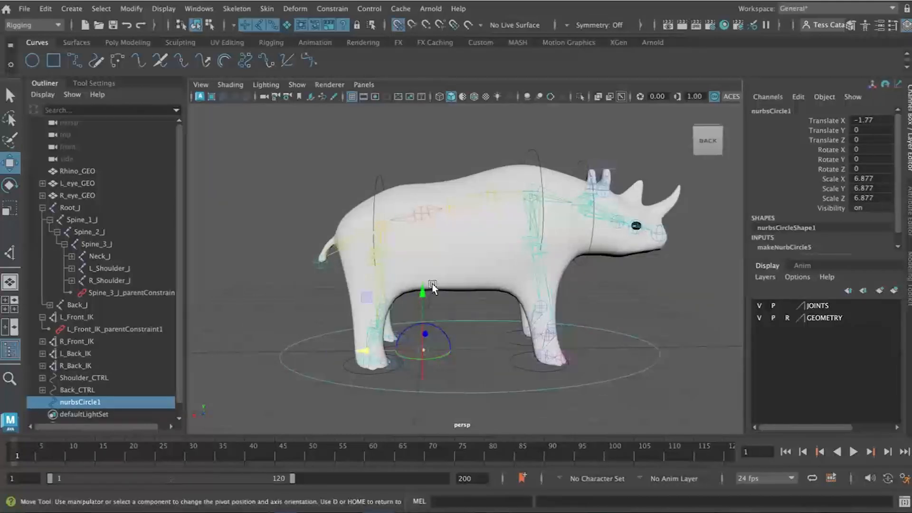
pyautogui.press('d')
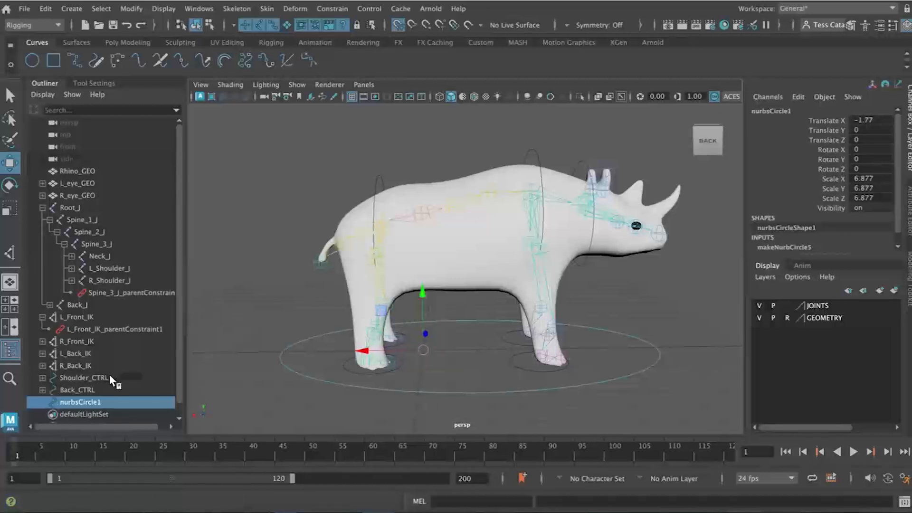
# - Rename the ground circle as Root_CTRL
pyautogui.doubleClick(90, 402)
pyautogui.write('Root')
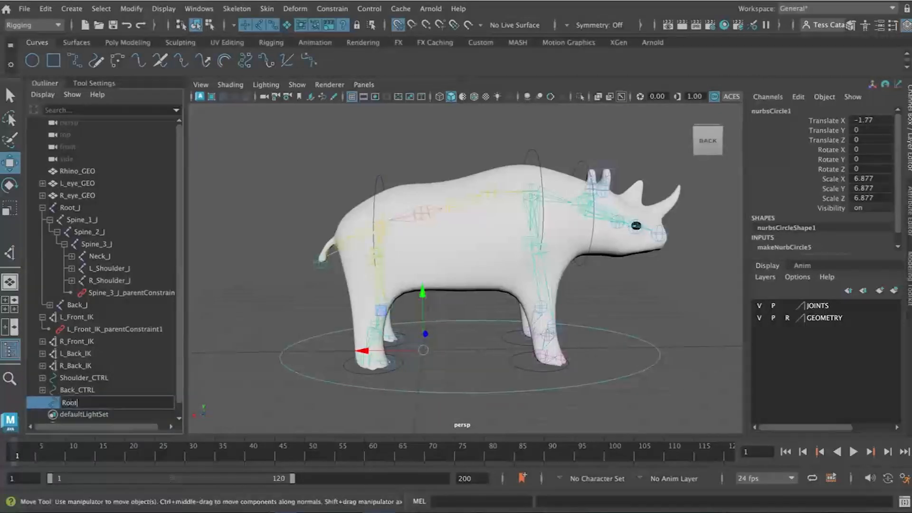
pyautogui.write('_CTRL')
pyautogui.press('Return')
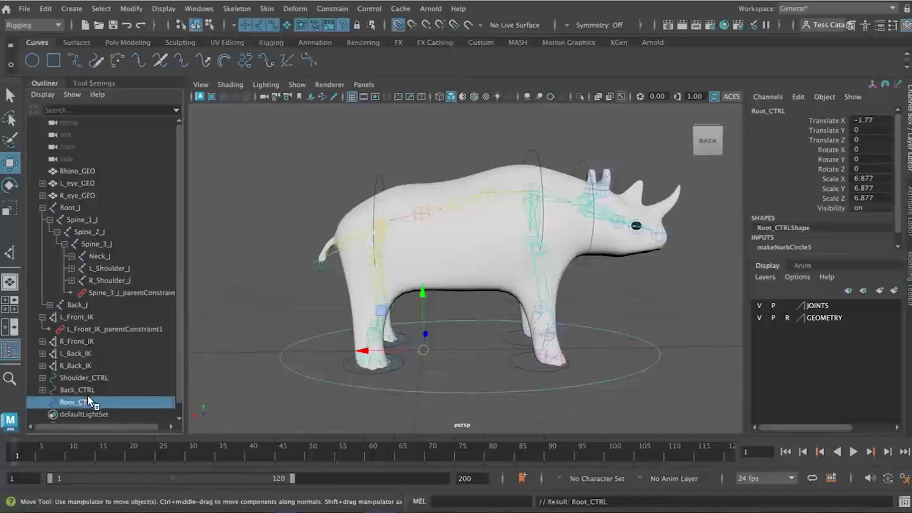
# - Parent Shoulder_CTRL and Back_CTRL under Root_CTRL in the Outliner
pyautogui.click(78, 379)
pyautogui.keyDown('ctrl'); pyautogui.click(79, 387); pyautogui.keyUp('ctrl')
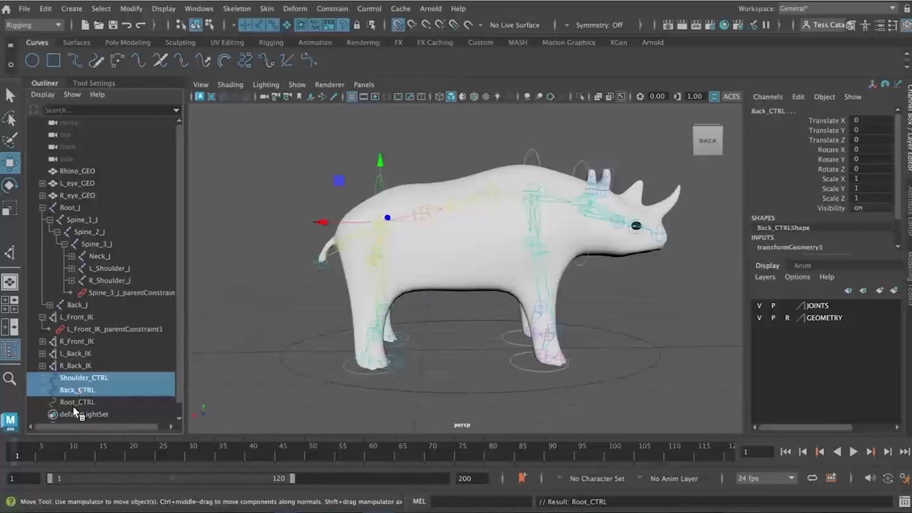
pyautogui.moveTo(77, 378); pyautogui.dragTo(79, 404, button='middle')
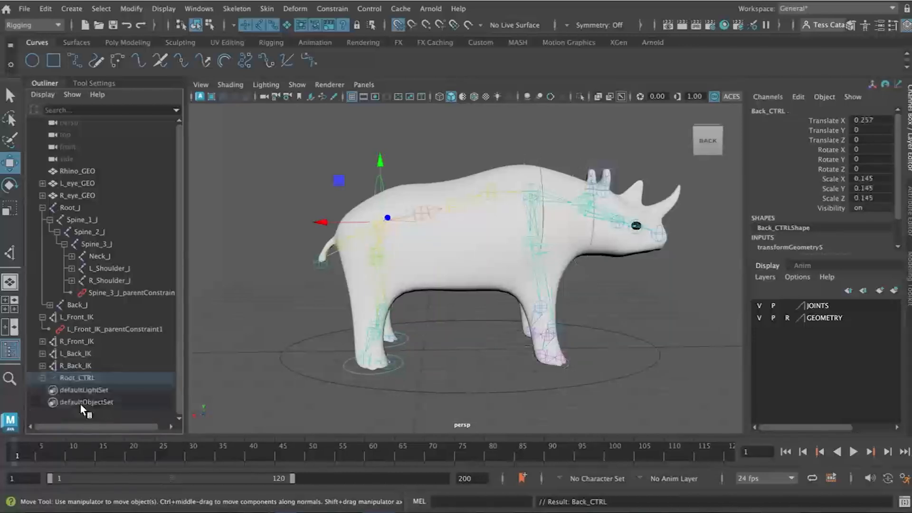
# - Parent-constrain the Root_J joint to Root_CTRL and select Root_CTRL
pyautogui.click(68, 377)
pyautogui.keyDown('ctrl'); pyautogui.click(83, 206); pyautogui.keyUp('ctrl')
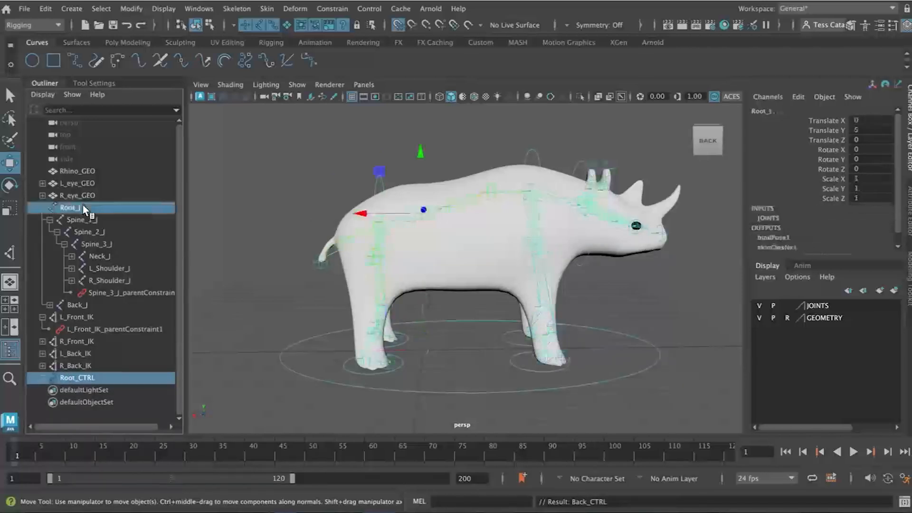
pyautogui.click(326, 12)
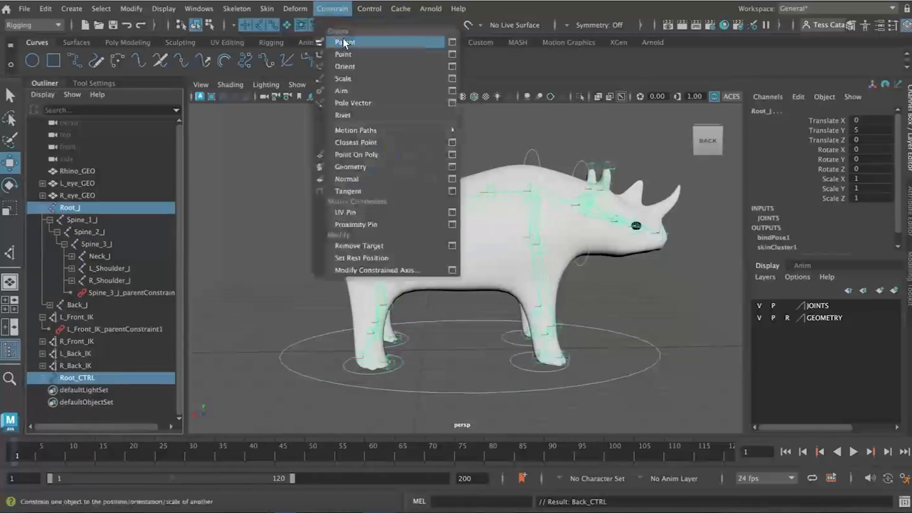
pyautogui.click(342, 39)
pyautogui.click(79, 391)
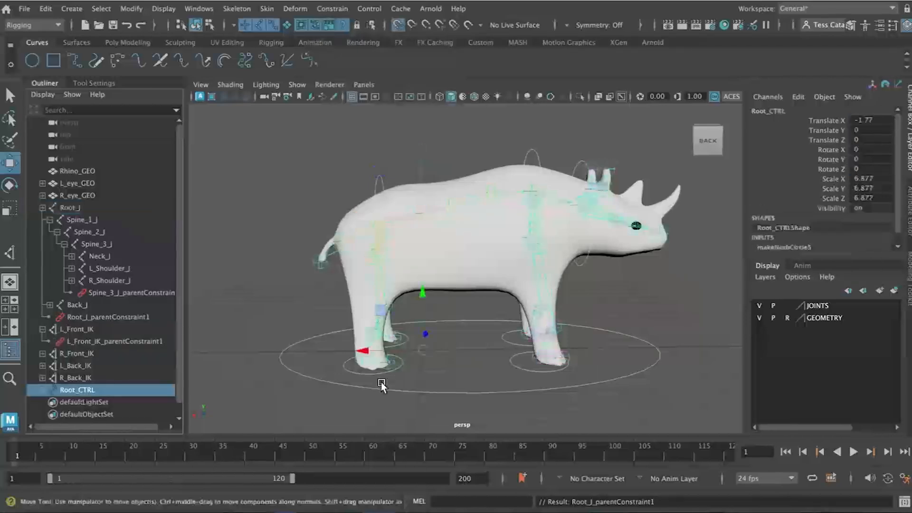
# - Undo the snapped test move, turn off grid snapping and slide Root_CTRL along X to check that the rig follows
pyautogui.moveTo(367, 355); pyautogui.dragTo(400, 350)
pyautogui.hotkey('ctrl', 'z')
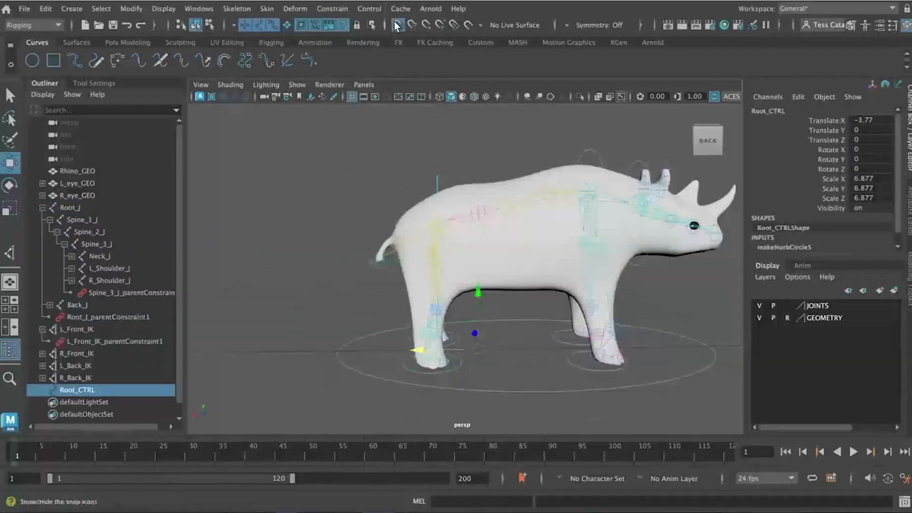
pyautogui.moveTo(418, 351); pyautogui.dragTo(341, 343, button='middle')
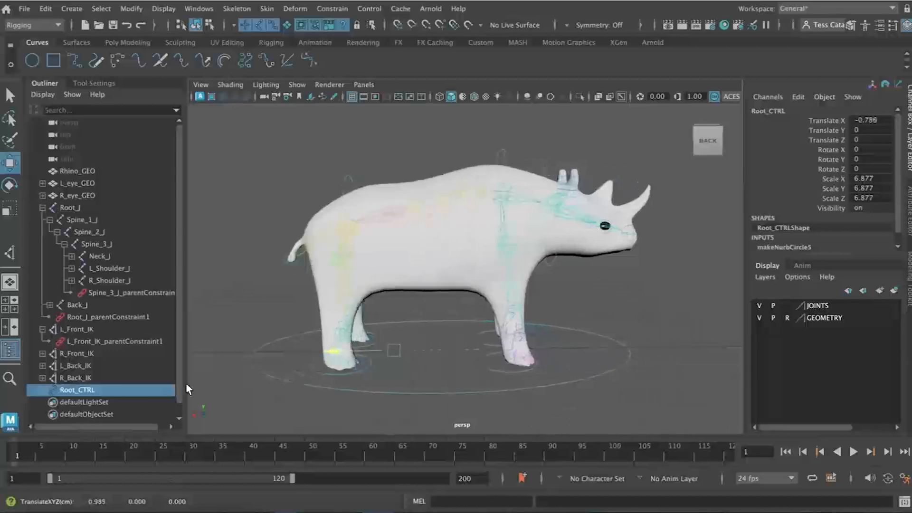
# - Expand Root_CTRL in the Outliner and check the controls nested under Shoulder_CTRL and Back_CTRL
pyautogui.click(43, 389)
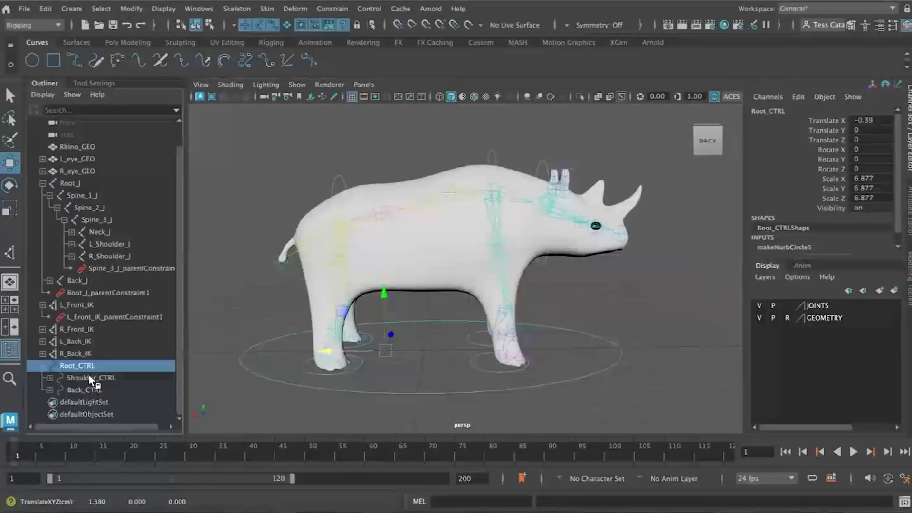
pyautogui.click(89, 377)
pyautogui.click(49, 377)
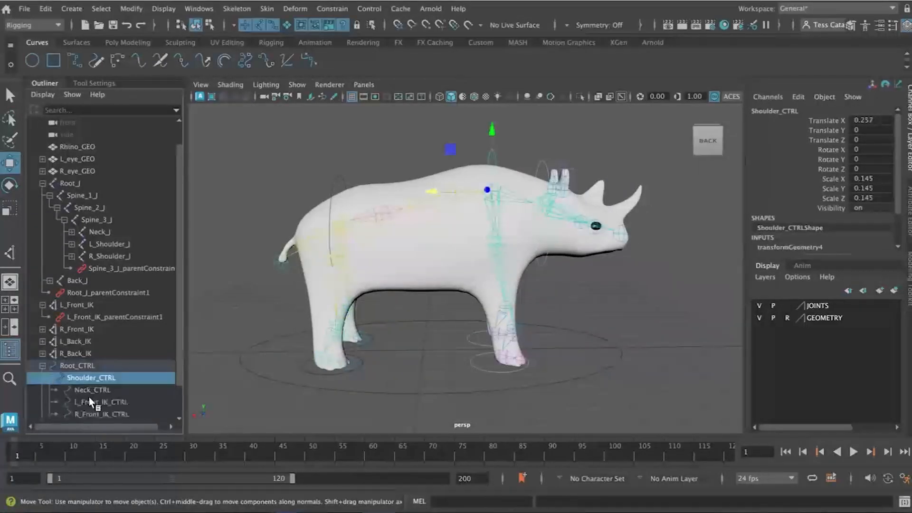
pyautogui.click(93, 389)
pyautogui.click(95, 402)
pyautogui.click(100, 414)
pyautogui.scroll(-1, 99, 410)
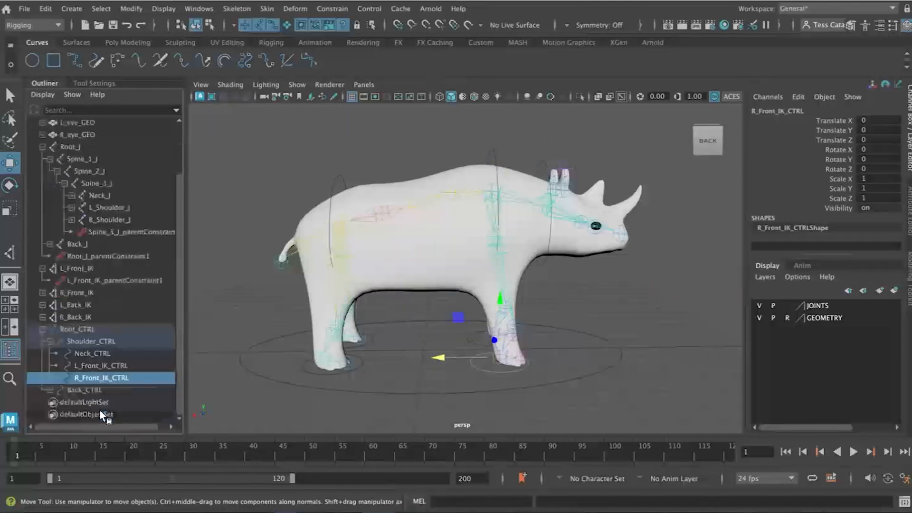
pyautogui.click(79, 389)
pyautogui.click(49, 389)
pyautogui.click(446, 386)
# - Try rotating the rig at the rhino's ear, and undo the rotation
pyautogui.keyDown('alt'); pyautogui.moveTo(546, 368); pyautogui.dragTo(495, 356); pyautogui.keyUp('alt')
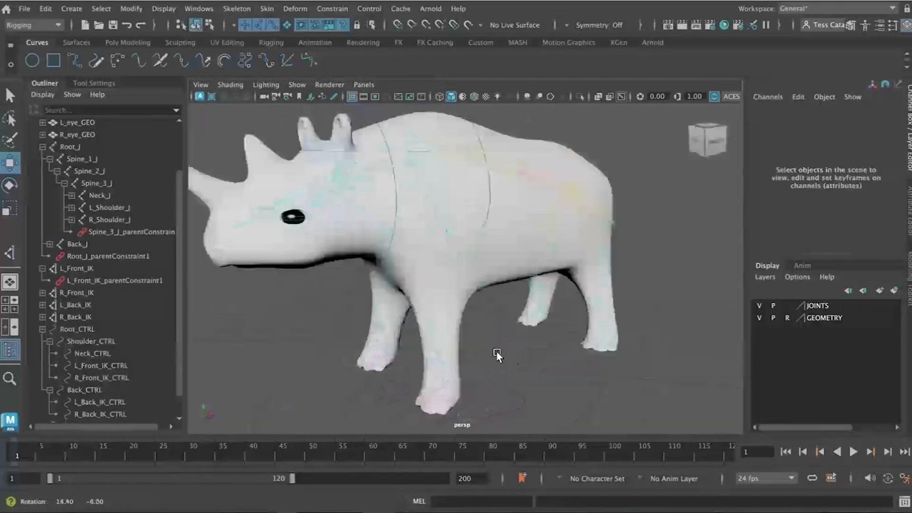
pyautogui.click(340, 164)
pyautogui.keyDown('alt'); pyautogui.moveTo(544, 317); pyautogui.dragTo(548, 317); pyautogui.keyUp('alt')
pyautogui.click(350, 146)
pyautogui.keyDown('alt'); pyautogui.moveTo(355, 256); pyautogui.dragTo(441, 246); pyautogui.keyUp('alt')
pyautogui.press('e')
pyautogui.moveTo(422, 165); pyautogui.dragTo(439, 173)
pyautogui.hotkey('ctrl', 'z')
pyautogui.click(552, 332)
pyautogui.scroll(-4, 526, 325)
pyautogui.keyDown('alt'); pyautogui.moveTo(527, 328); pyautogui.dragTo(546, 211); pyautogui.keyUp('alt')
pyautogui.keyDown('alt'); pyautogui.moveTo(498, 292); pyautogui.dragTo(489, 333); pyautogui.keyUp('alt')
# - Display the model in wireframe and examine the L_Front_IK handle and its pole vector
pyautogui.click(65, 293)
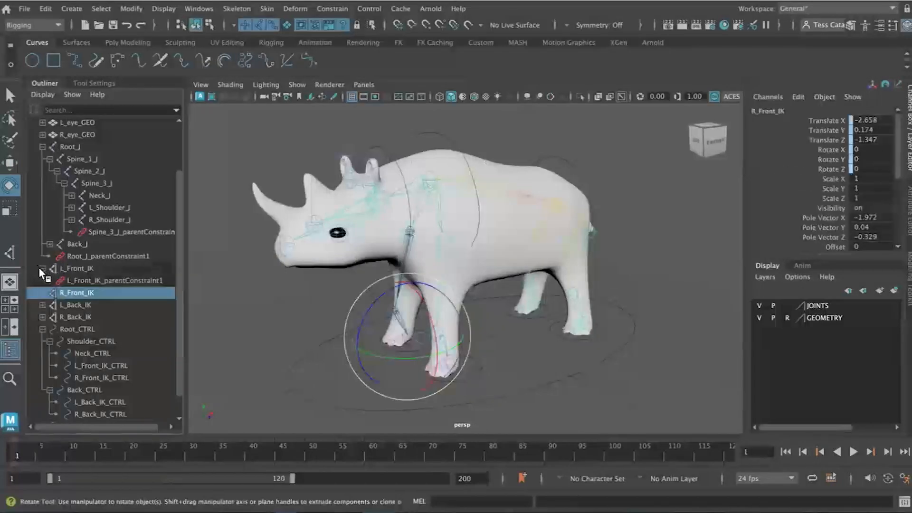
pyautogui.click(42, 268)
pyautogui.click(83, 271)
pyautogui.moveTo(361, 296)
pyautogui.keyDown('alt'); pyautogui.mouseDown()
pyautogui.moveTo(358, 326)
pyautogui.moveTo(352, 301)
pyautogui.moveTo(449, 277)
pyautogui.mouseUp(); pyautogui.keyUp('alt')
pyautogui.press('4')
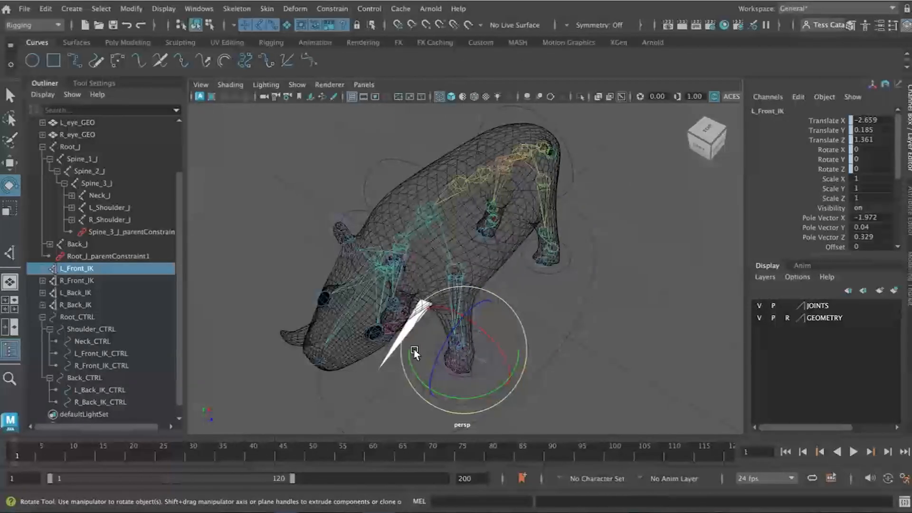
pyautogui.keyDown('alt'); pyautogui.moveTo(577, 366); pyautogui.dragTo(588, 352); pyautogui.keyUp('alt')
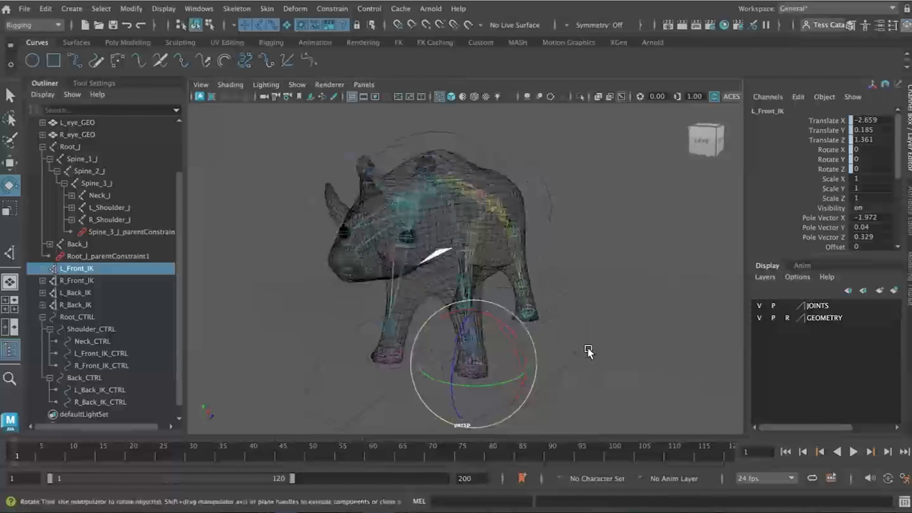
pyautogui.click(588, 352)
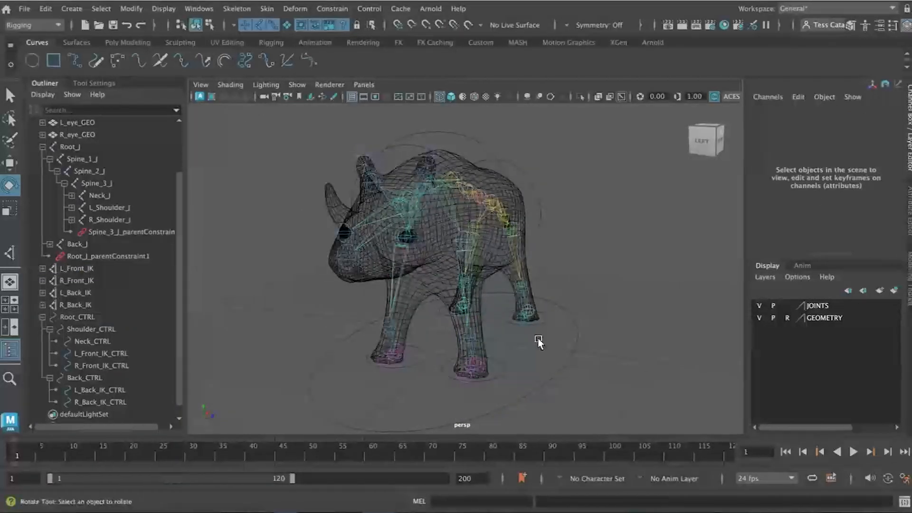
# - Create a NURBS circle, move it to about -4.91 in X and set its Rotate Z to 90
pyautogui.press('w')
pyautogui.moveTo(484, 316); pyautogui.dragTo(434, 369)
pyautogui.click(858, 169)
pyautogui.press('Return')
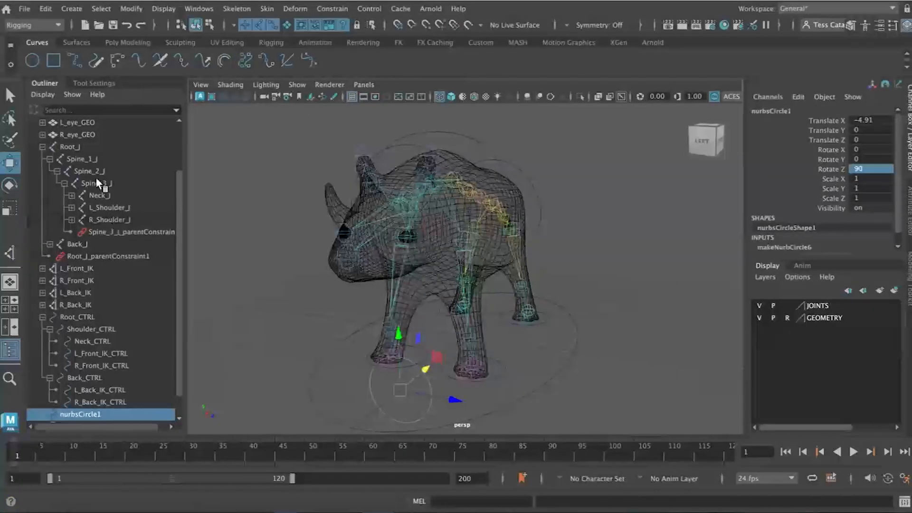
# - Match the circle's translation to the L_Knee_Front_j joint
pyautogui.scroll(2, 77, 218)
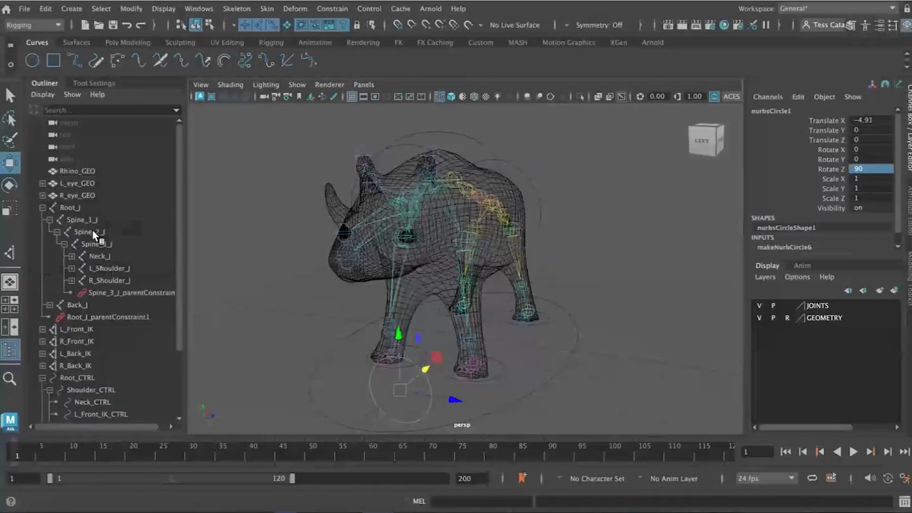
pyautogui.click(71, 268)
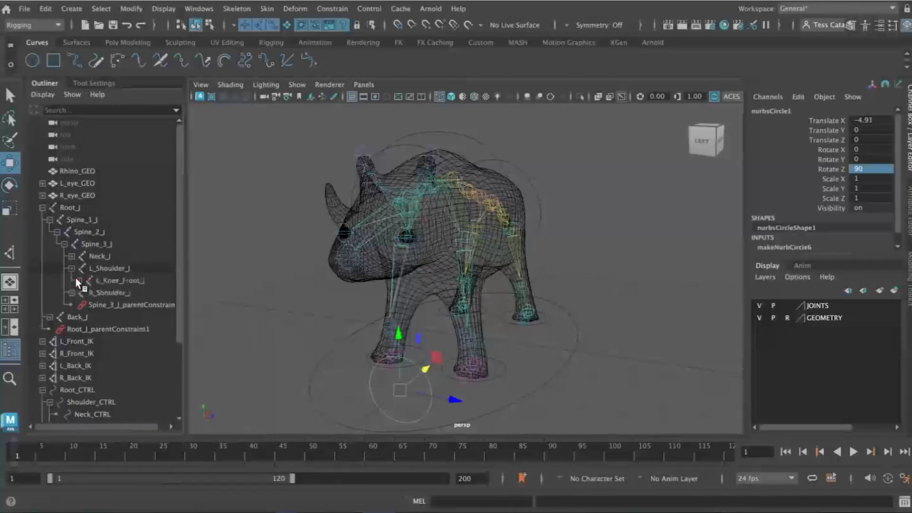
pyautogui.click(112, 280)
pyautogui.scroll(-4, 108, 304)
pyautogui.keyDown('ctrl'); pyautogui.click(91, 388); pyautogui.keyUp('ctrl')
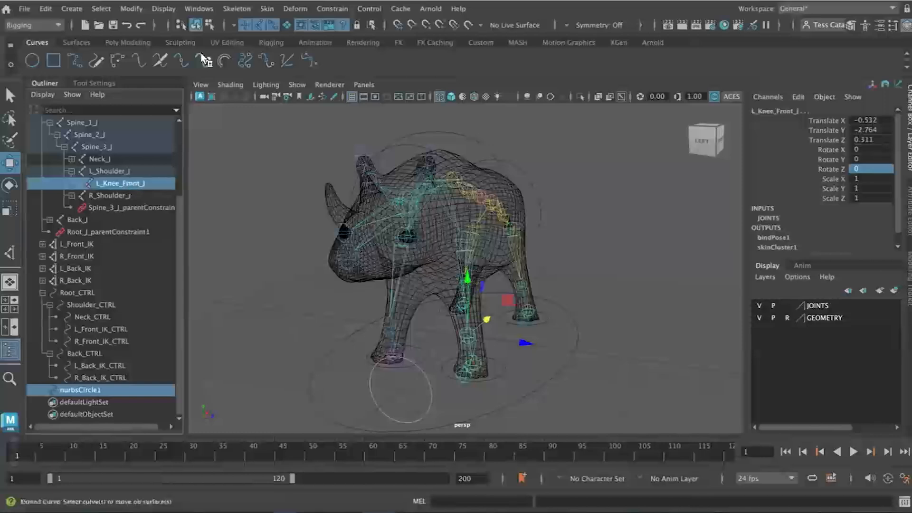
pyautogui.click(131, 9)
pyautogui.moveTo(156, 76)
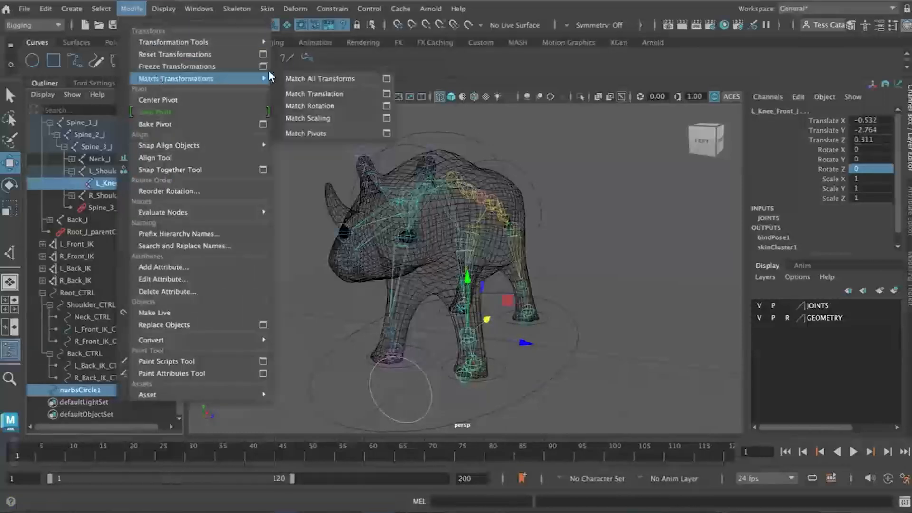
pyautogui.click(303, 90)
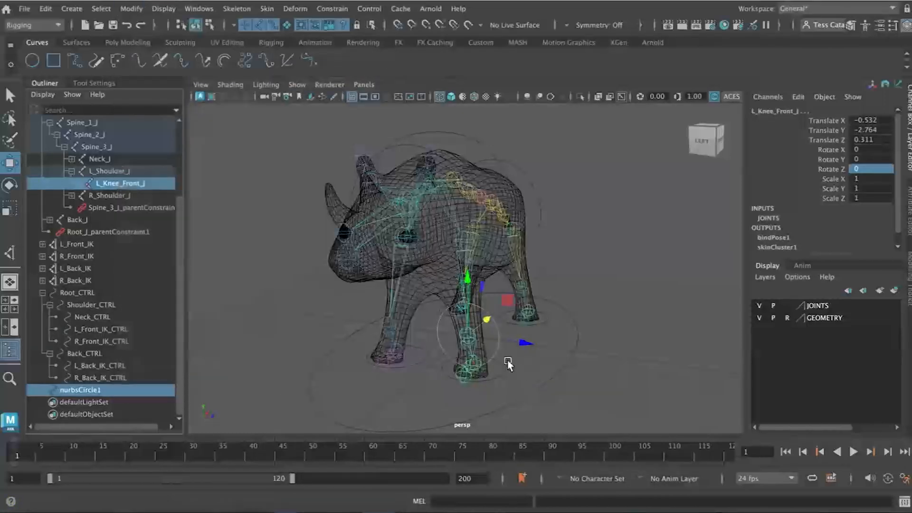
# - Move only nurbsCircle1 forward along X to about -4.148, in front of the left front knee
pyautogui.scroll(2, 508, 364)
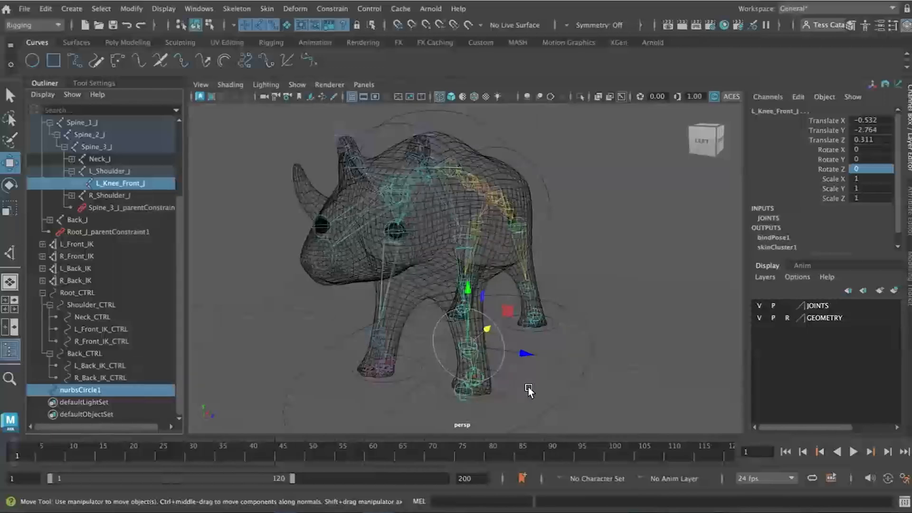
pyautogui.moveTo(488, 328); pyautogui.dragTo(482, 331)
pyautogui.hotkey('ctrl', 'z')
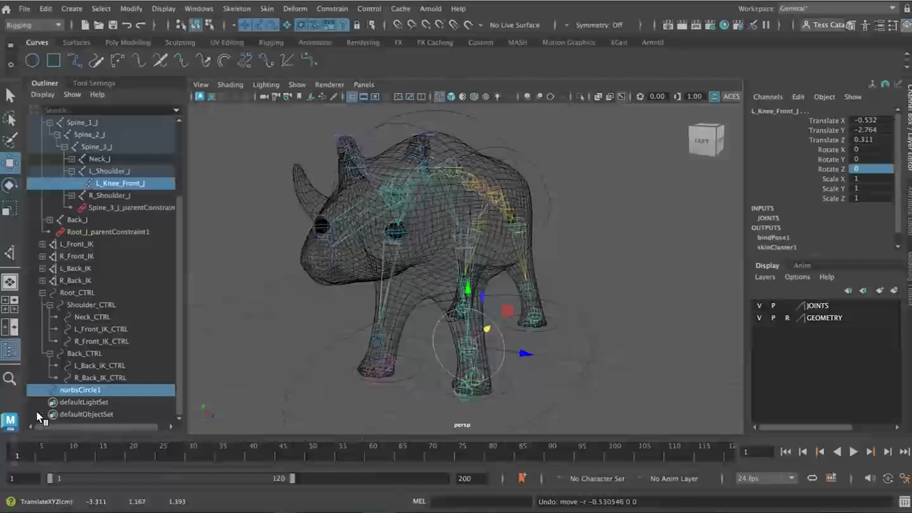
pyautogui.click(87, 389)
pyautogui.moveTo(482, 329); pyautogui.dragTo(470, 336)
# - Scale four alternating control vertices of nurbsCircle1 inward to shape it into a four-pointed star
pyautogui.keyDown('alt'); pyautogui.moveTo(484, 393); pyautogui.dragTo(502, 333); pyautogui.keyUp('alt')
pyautogui.rightClick(503, 334)
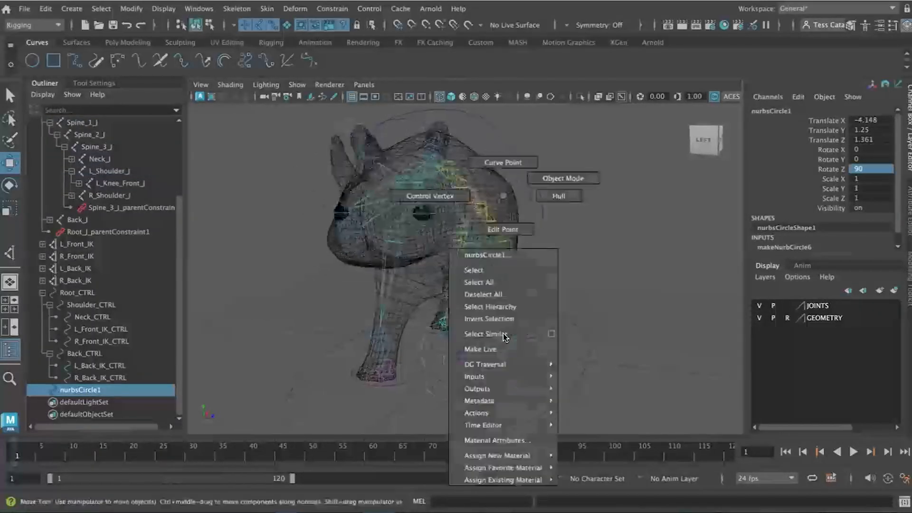
pyautogui.click(455, 200)
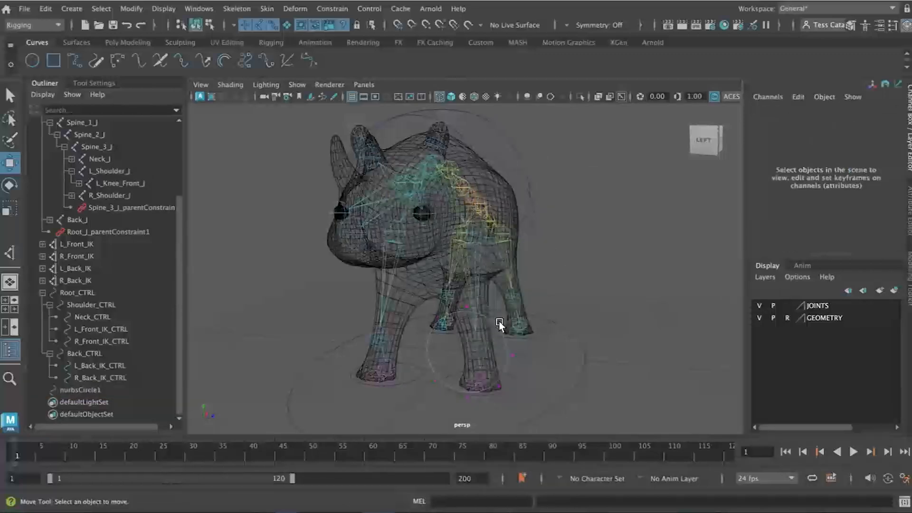
pyautogui.click(500, 324)
pyautogui.keyDown('shift'); pyautogui.click(435, 319); pyautogui.keyUp('shift')
pyautogui.keyDown('shift'); pyautogui.click(436, 378); pyautogui.keyUp('shift')
pyautogui.keyDown('shift'); pyautogui.click(495, 384); pyautogui.keyUp('shift')
pyautogui.press('r')
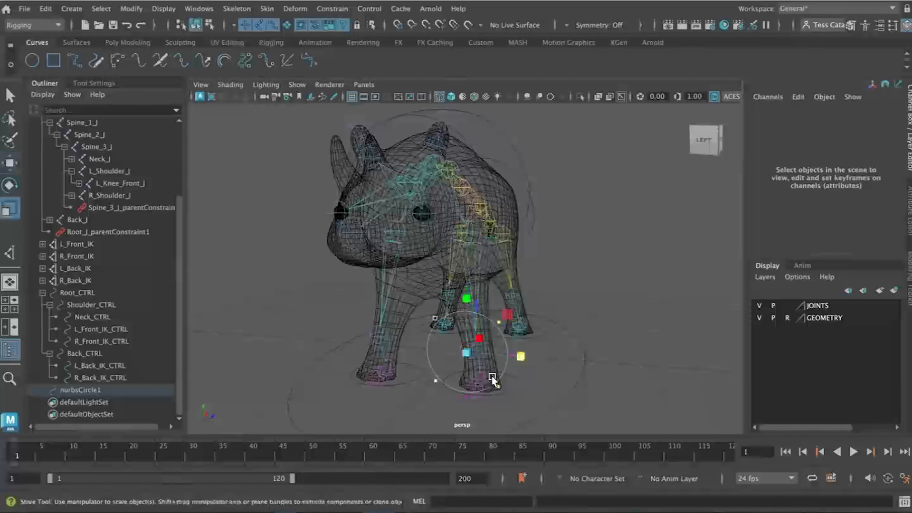
pyautogui.moveTo(467, 354); pyautogui.dragTo(436, 358)
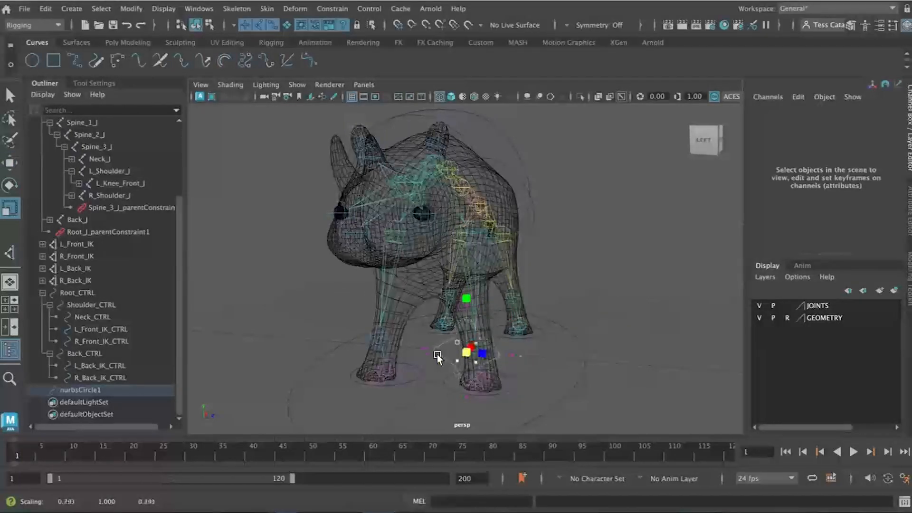
pyautogui.click(535, 383)
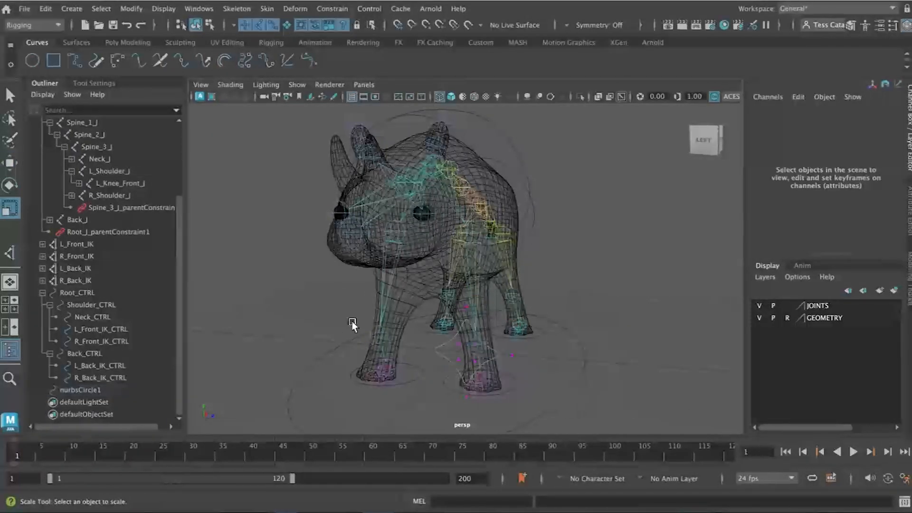
# - Return nurbsCircle1 to object mode and scale it uniformly to about 0.694
pyautogui.moveTo(462, 336); pyautogui.dragTo(513, 178, button='right')
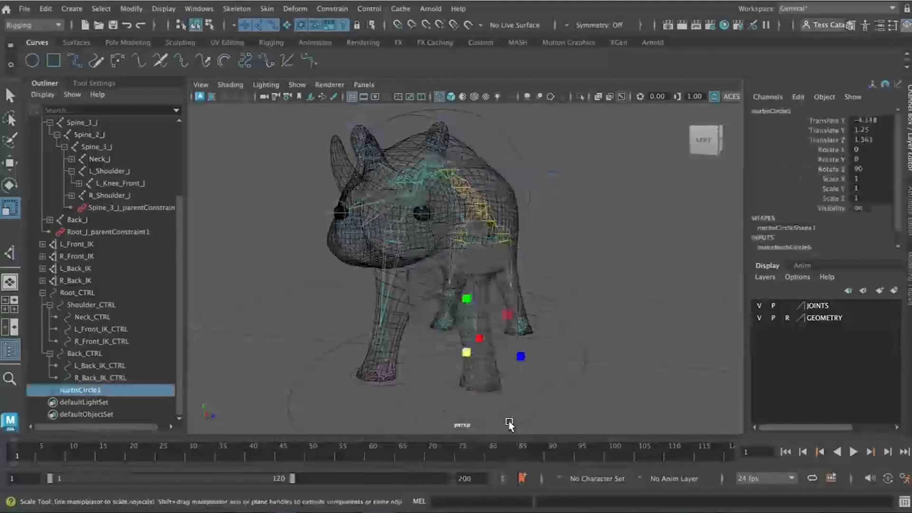
pyautogui.moveTo(465, 354); pyautogui.dragTo(445, 351)
pyautogui.keyDown('alt'); pyautogui.moveTo(511, 394); pyautogui.dragTo(416, 370); pyautogui.keyUp('alt')
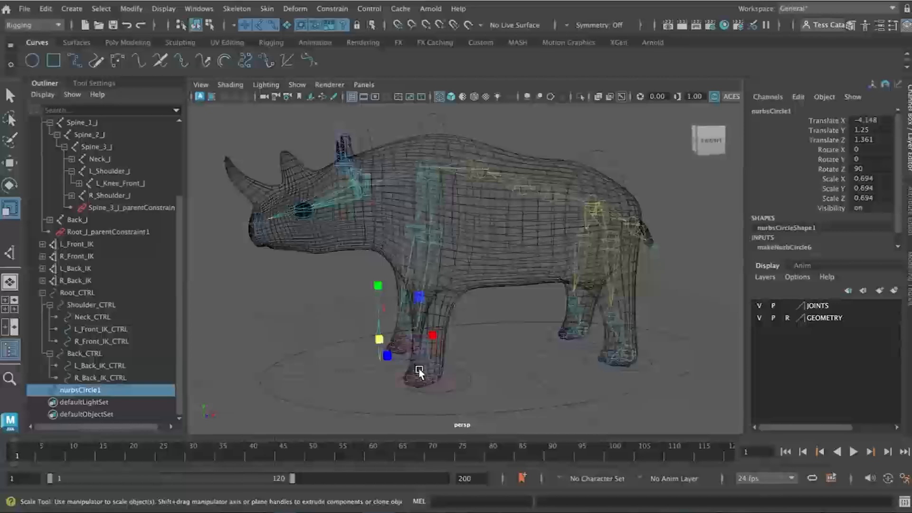
# - Hide the GEOMETRY layer and snap nurbsCircle1's pivot to the left front knee joint
pyautogui.click(435, 334)
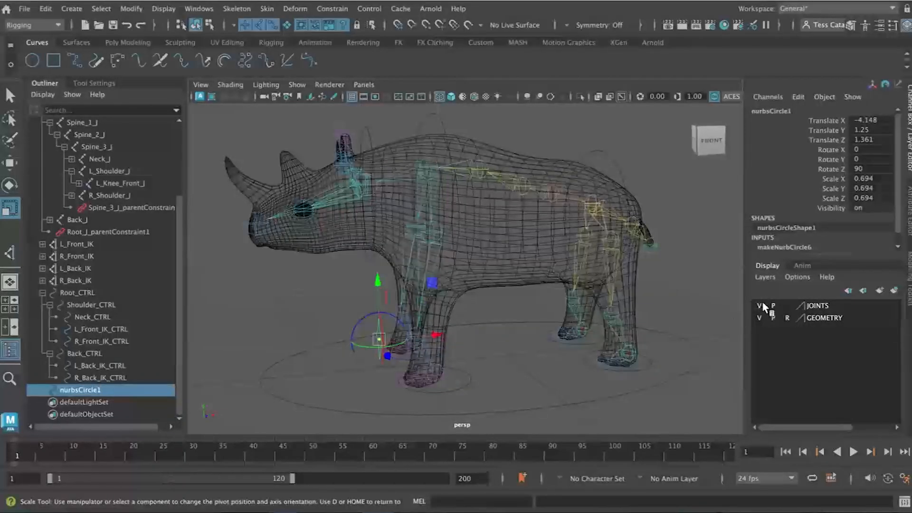
pyautogui.click(759, 318)
pyautogui.click(375, 340)
pyautogui.moveTo(380, 340); pyautogui.dragTo(416, 336)
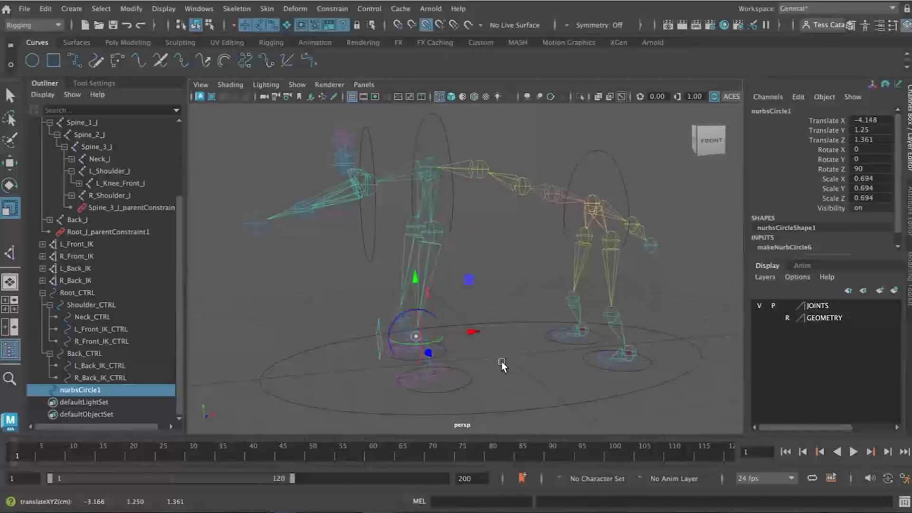
# - Duplicate the star curve and move the copy to the right front knee, at about -1.431 in Z
pyautogui.keyDown('alt'); pyautogui.moveTo(343, 366); pyautogui.dragTo(498, 363); pyautogui.keyUp('alt')
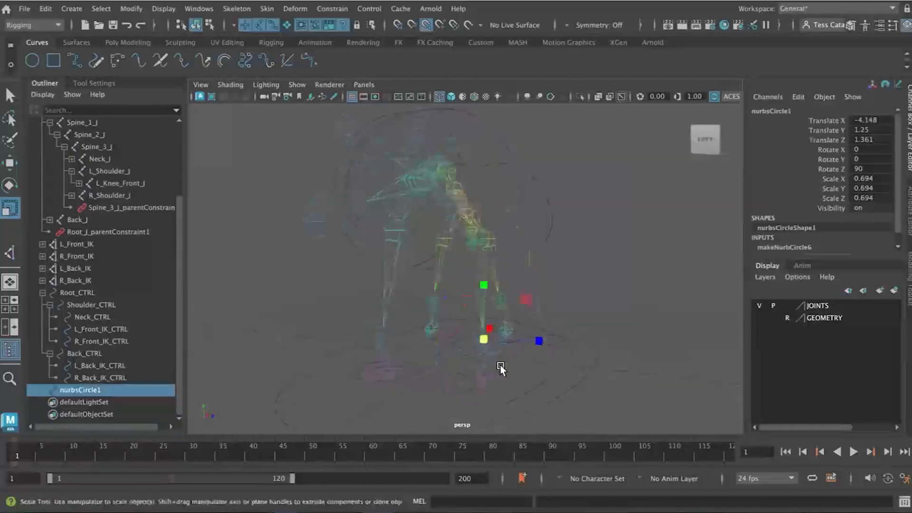
pyautogui.click(473, 359)
pyautogui.click(477, 381)
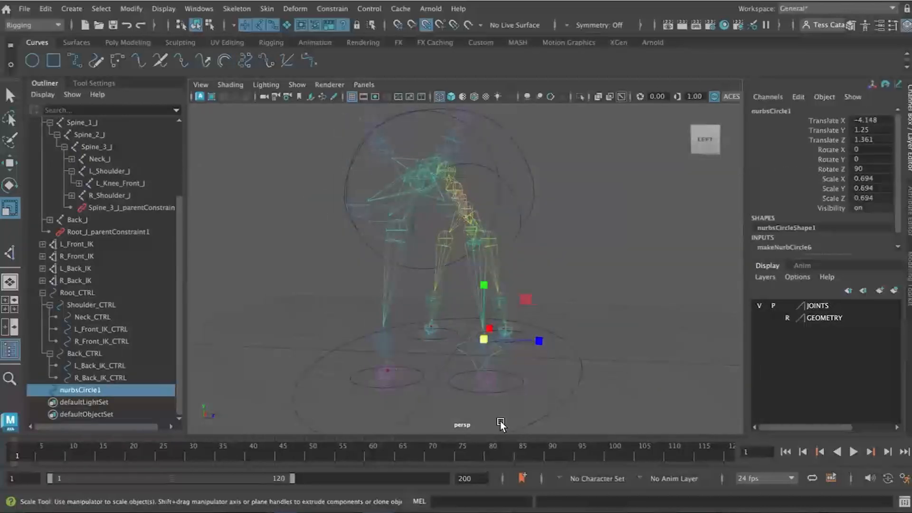
pyautogui.hotkey('ctrl', 'd')
pyautogui.press('w')
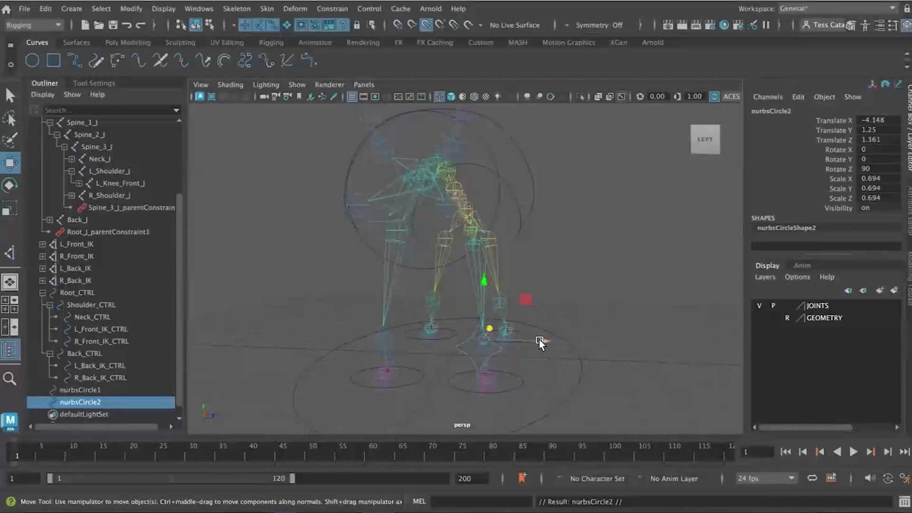
pyautogui.moveTo(545, 339); pyautogui.dragTo(416, 394)
# - Duplicate the right front star curve and place the copy at the left back knee, about X 1.861, Y 1.402, Z 1.237
pyautogui.scroll(-4, 400, 390)
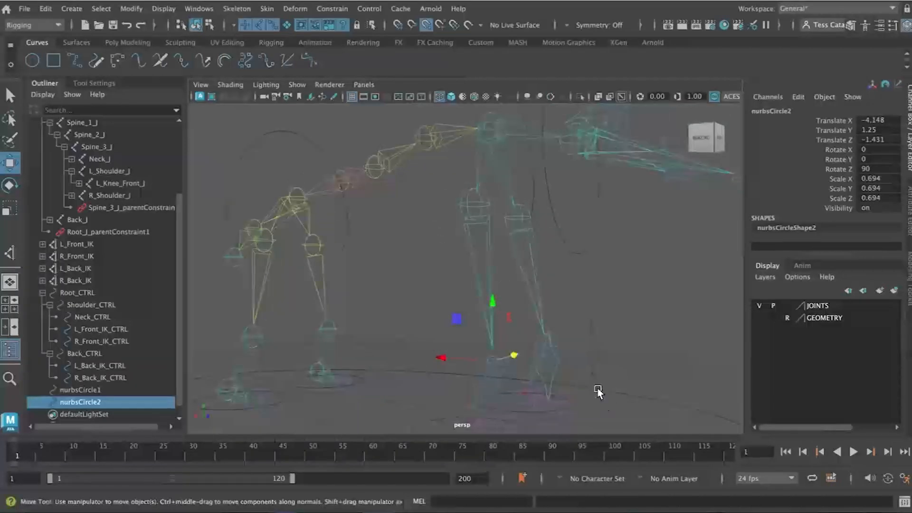
pyautogui.hotkey('ctrl', 'd')
pyautogui.moveTo(435, 355); pyautogui.dragTo(343, 340)
pyautogui.keyDown('alt'); pyautogui.moveTo(391, 364); pyautogui.dragTo(411, 405); pyautogui.keyUp('alt')
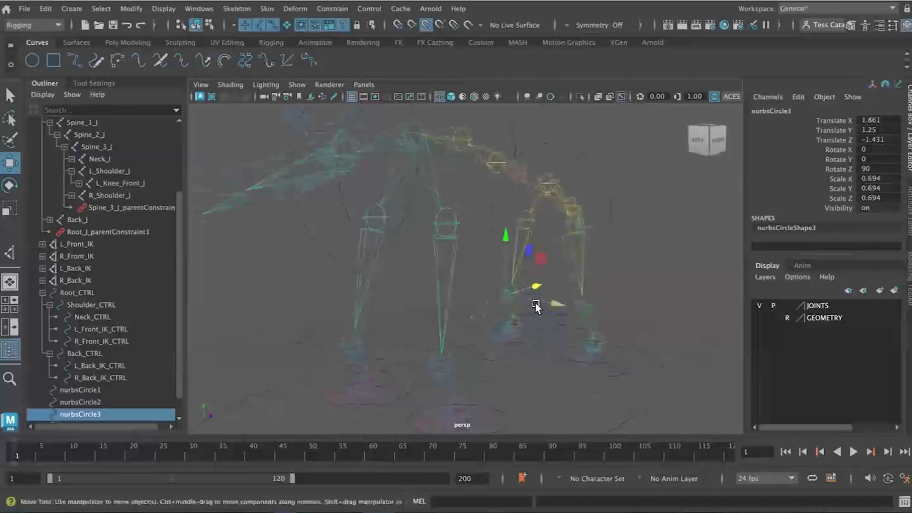
pyautogui.moveTo(539, 284); pyautogui.dragTo(618, 380)
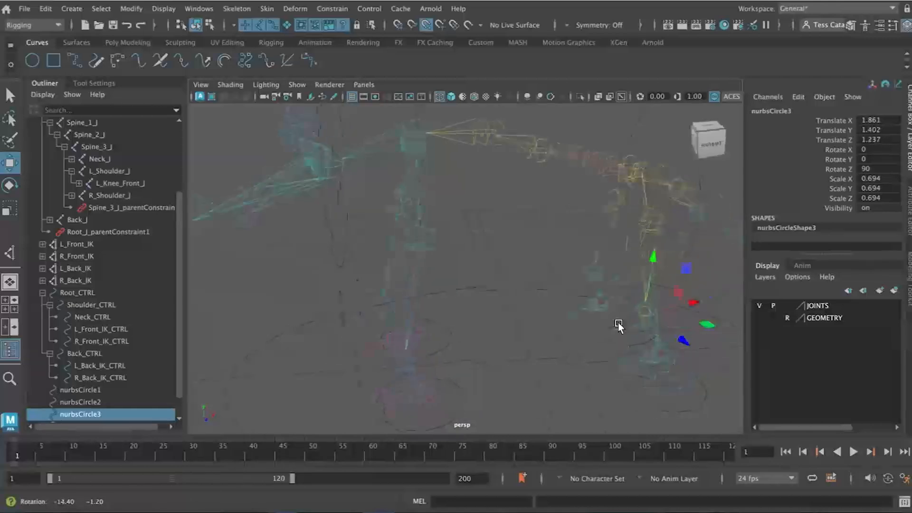
# - Duplicate the left back star curve and move the copy to the right back knee
pyautogui.hotkey('ctrl', 'd')
pyautogui.moveTo(645, 312); pyautogui.dragTo(594, 278)
pyautogui.click(566, 359)
pyautogui.keyDown('alt'); pyautogui.moveTo(525, 393); pyautogui.dragTo(576, 382); pyautogui.keyUp('alt')
# - Rename nurbsCircle1, the star curve at the left front knee, as L_Front_PV_CTRL
pyautogui.click(94, 390)
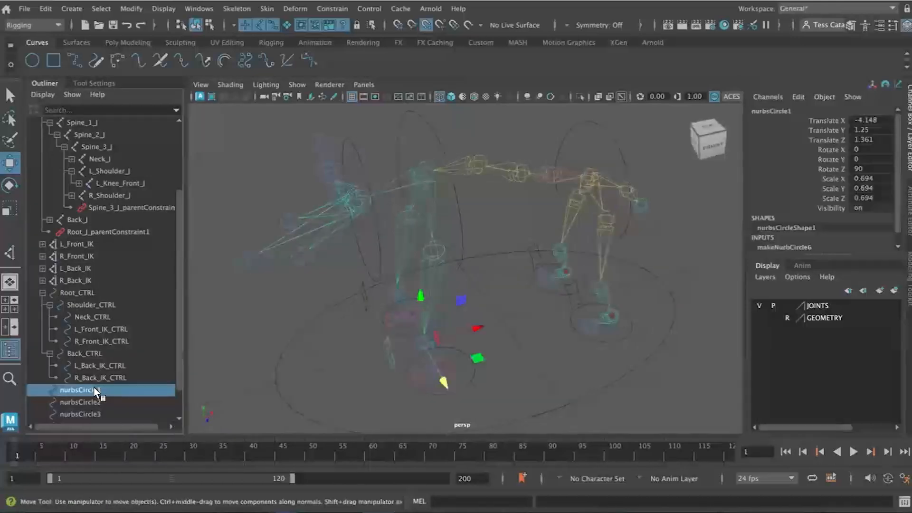
pyautogui.doubleClick(95, 389)
pyautogui.write('L_Front_')
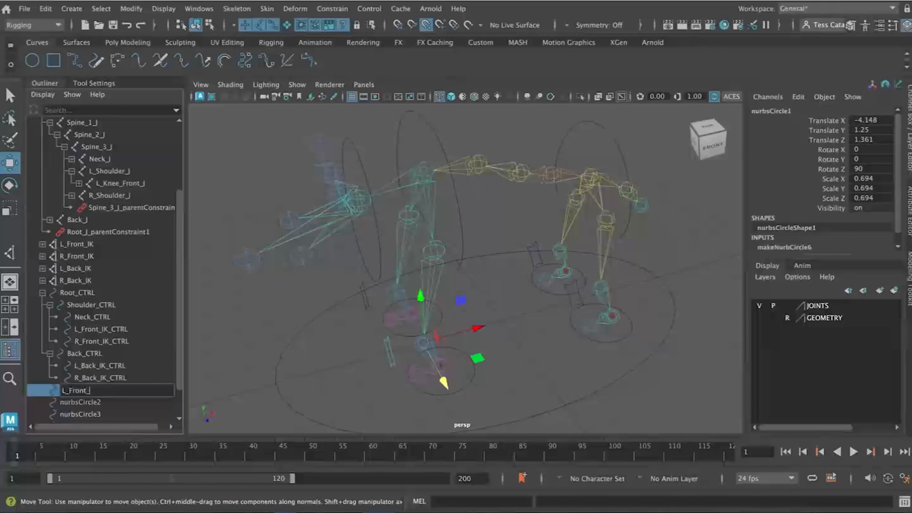
pyautogui.write('PV_CTRL')
pyautogui.press('Return')
# - Rename nurbsCircle2, the star curve at the right front knee, as R_Front_PV_CTRL
pyautogui.doubleClick(93, 404)
pyautogui.write('R_Front_PV_C')
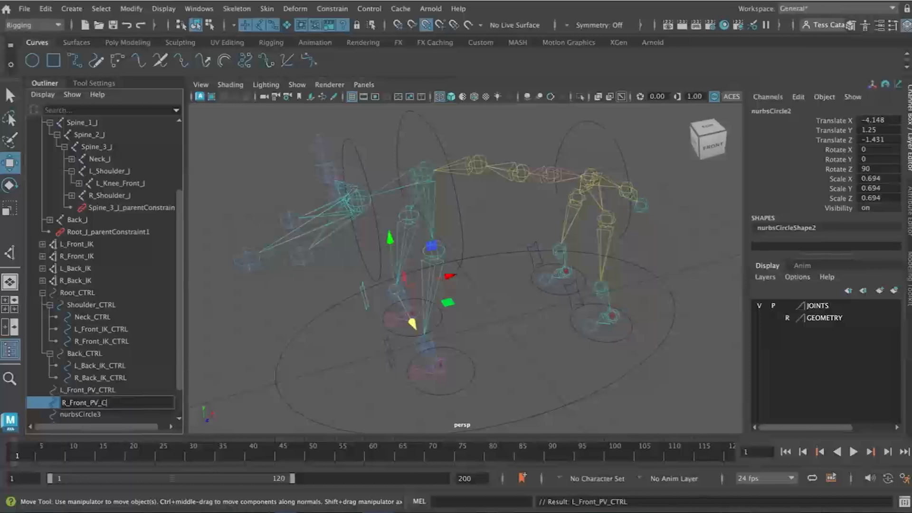
pyautogui.write('TRL')
pyautogui.press('Return')
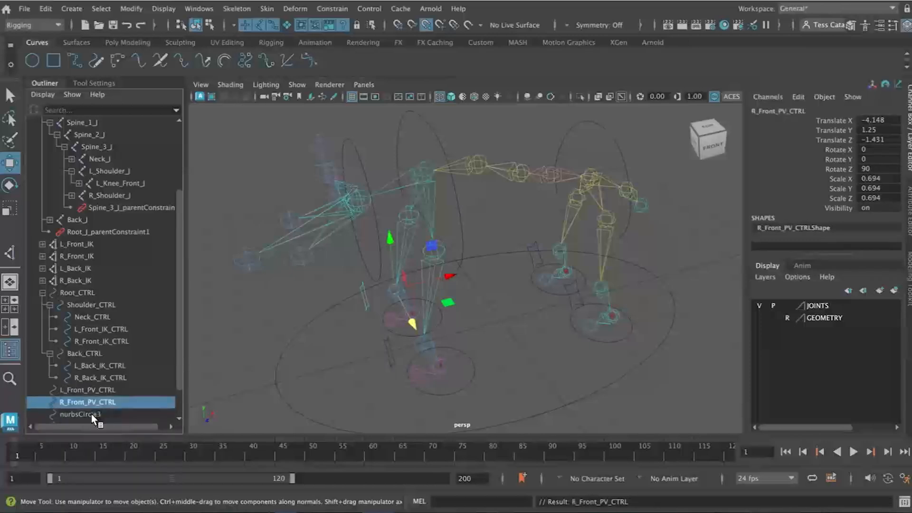
# - Rename nurbsCircle3, the star curve at the left back knee, as L_Back_PV_CTRL
pyautogui.doubleClick(91, 414)
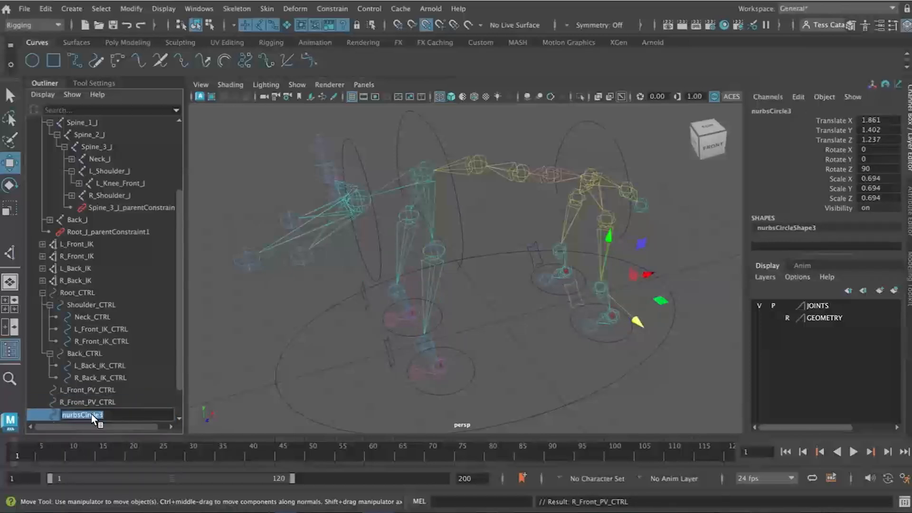
pyautogui.write('L_Back_PV_CT')
pyautogui.press('Return')
# - Rename nurbsCircle4, the star curve at the right back knee, as R_Back_PV_CTRL
pyautogui.scroll(-1, 76, 403)
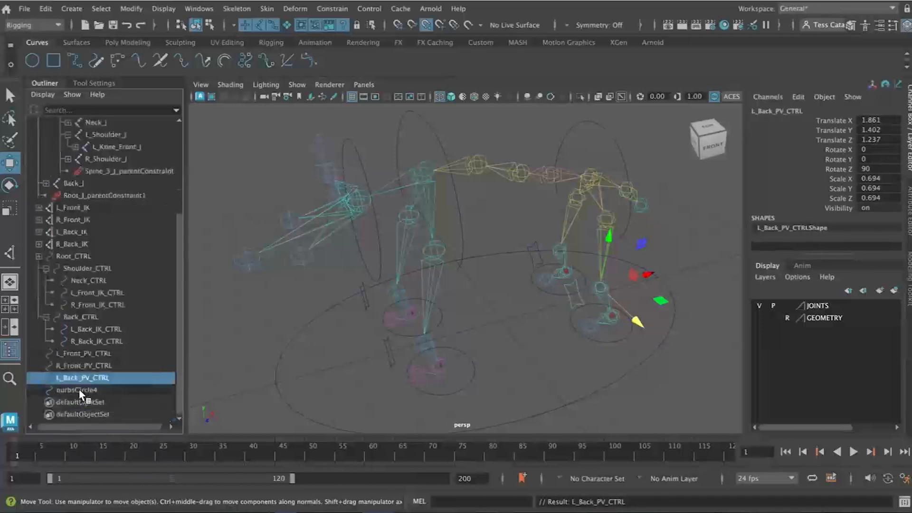
pyautogui.click(78, 389)
pyautogui.doubleClick(79, 390)
pyautogui.write('R_Back')
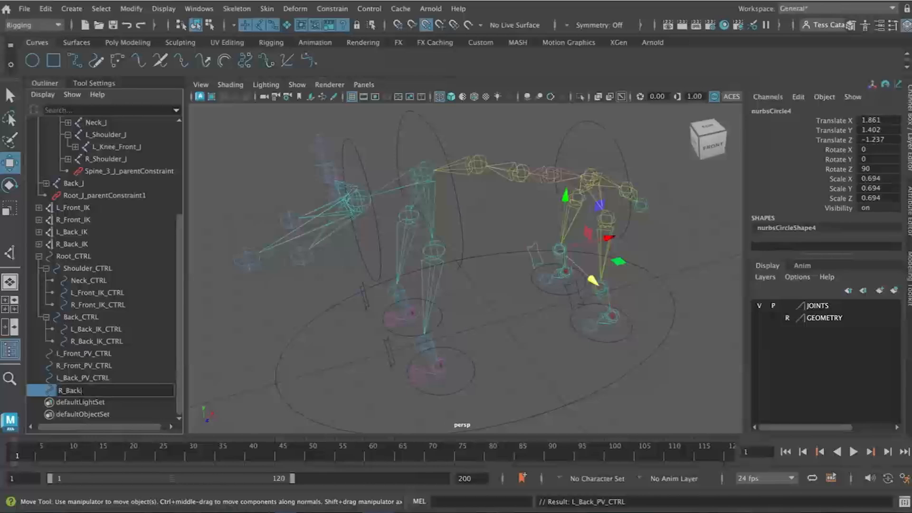
pyautogui.write('_PV_Co')
pyautogui.press('BackSpace')
pyautogui.press('Return')
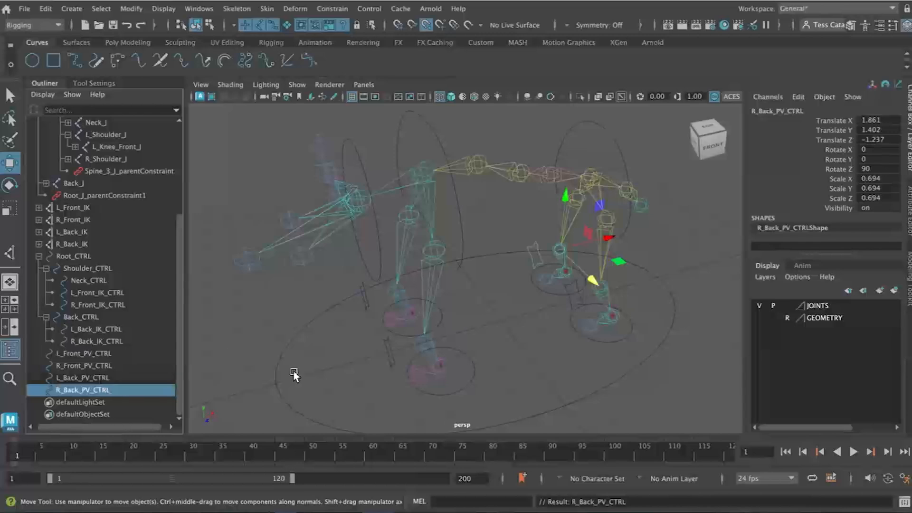
# - Try a Pole Vector constraint from L_Front_PV_CTRL to the L_Front_IK handle
pyautogui.click(112, 354)
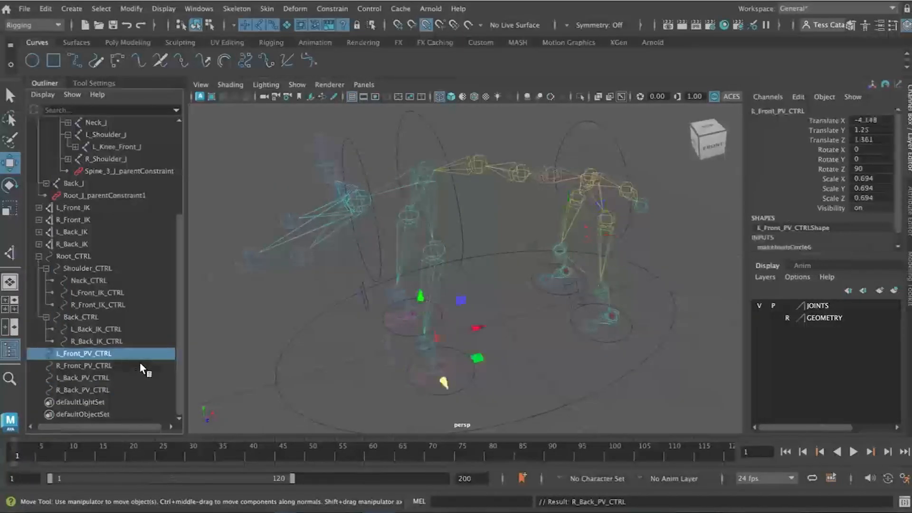
pyautogui.keyDown('ctrl'); pyautogui.click(67, 207); pyautogui.keyUp('ctrl')
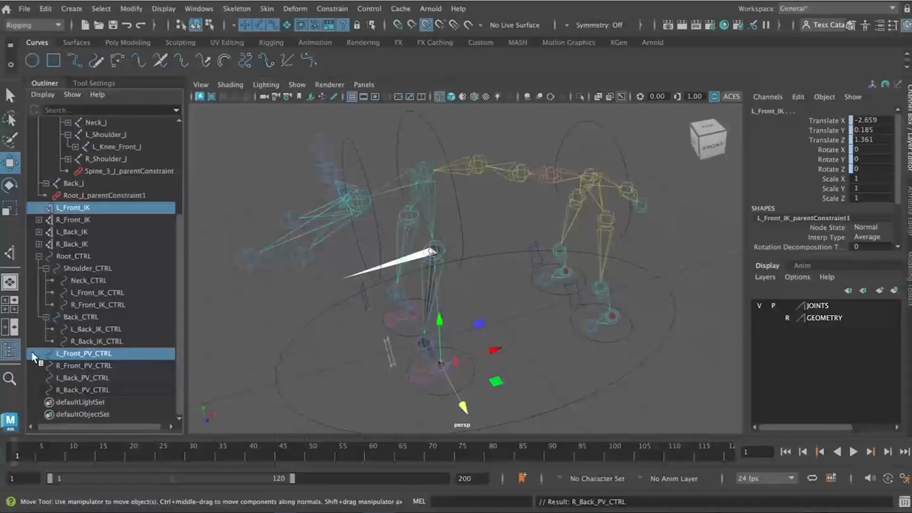
pyautogui.click(329, 12)
pyautogui.click(345, 102)
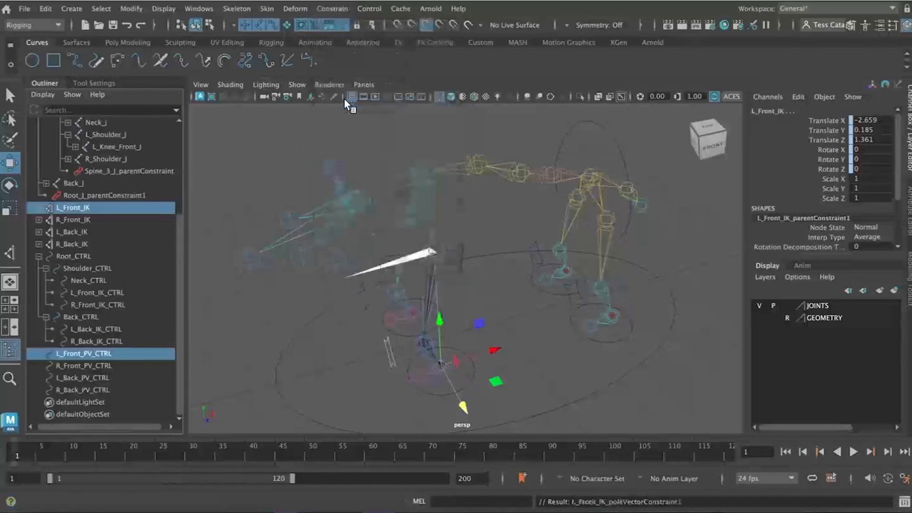
# - Test the left front leg's pole vector by moving L_Front_PV_CTRL a little, to about 1.24 in Z
pyautogui.click(392, 357)
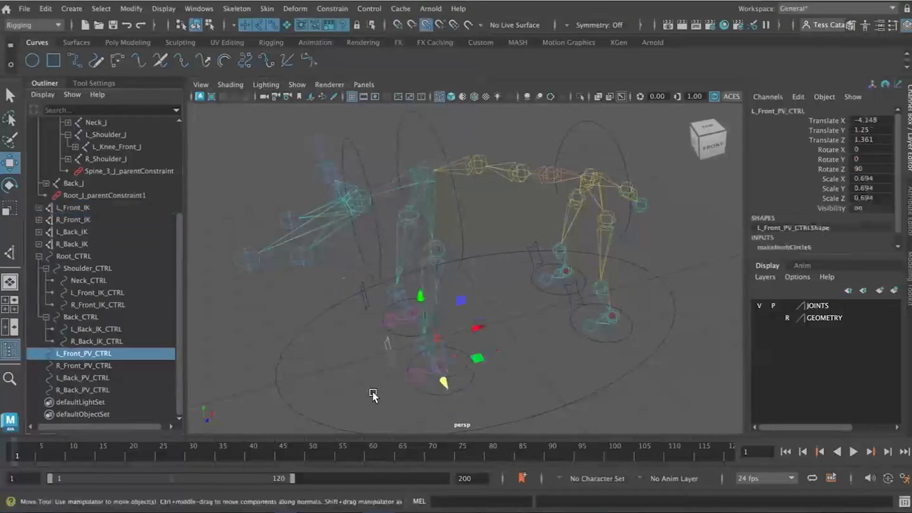
pyautogui.moveTo(445, 399); pyautogui.dragTo(444, 387)
pyautogui.press('w')
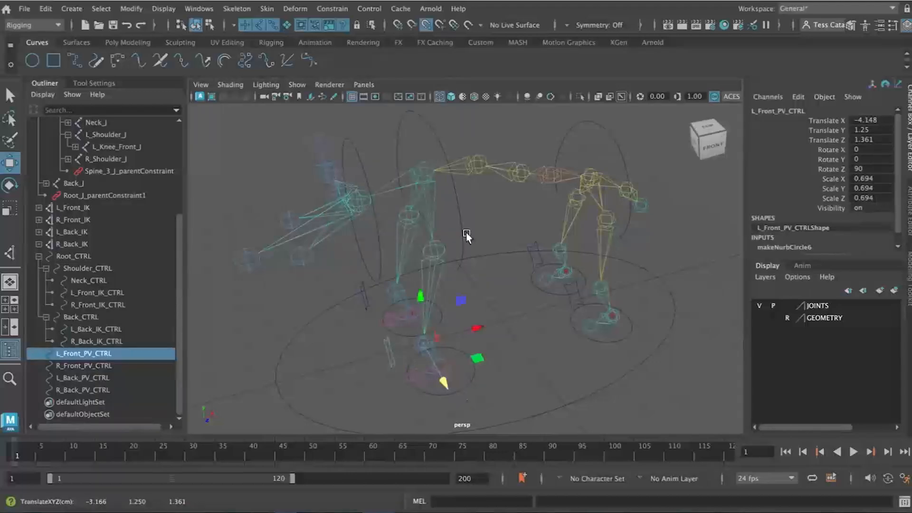
pyautogui.moveTo(443, 380); pyautogui.dragTo(420, 382)
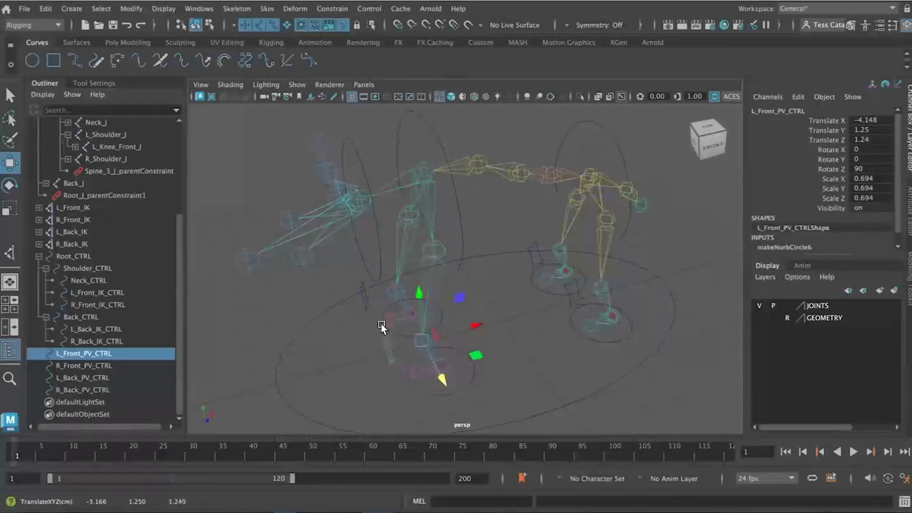
pyautogui.click(440, 375)
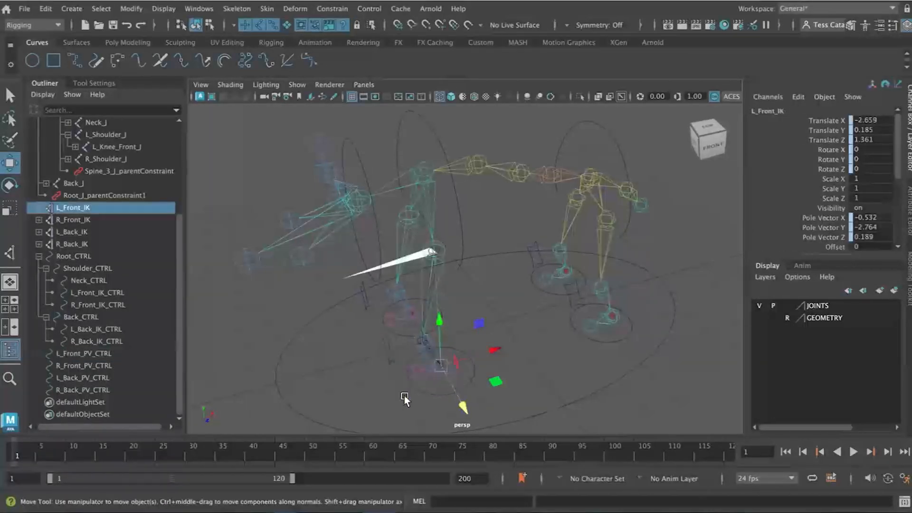
pyautogui.click(354, 401)
pyautogui.click(395, 356)
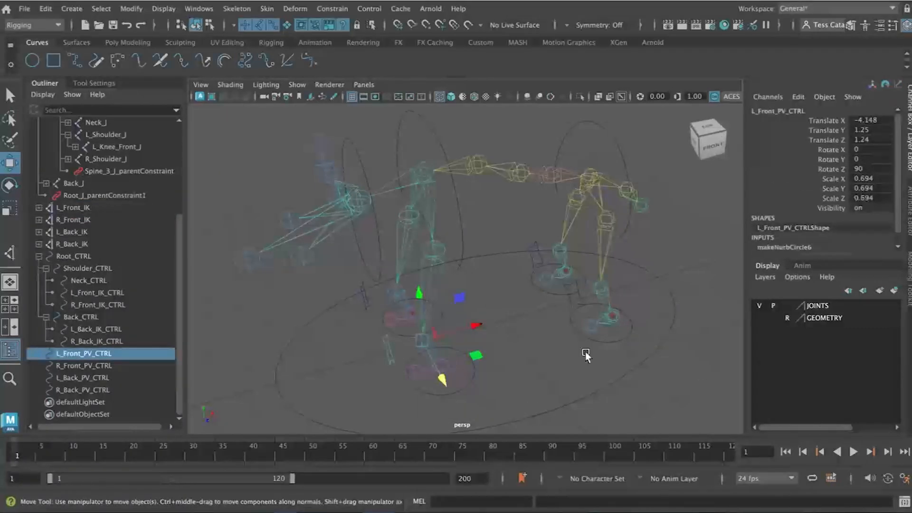
pyautogui.click(552, 392)
# - Undo the test move of L_Front_PV_CTRL and the pole vector constraint on L_Front_IK, and clear the selection
pyautogui.press('super+z')
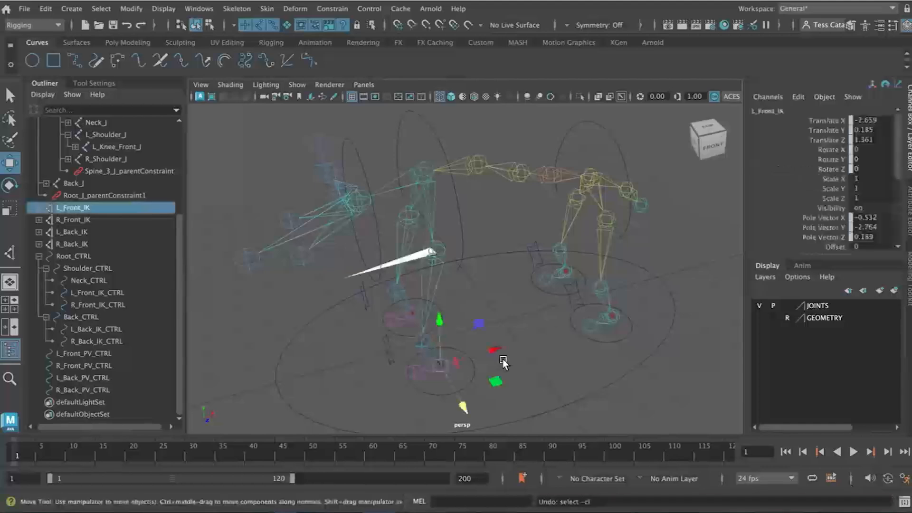
pyautogui.press('super+z')
pyautogui.press('super+z')
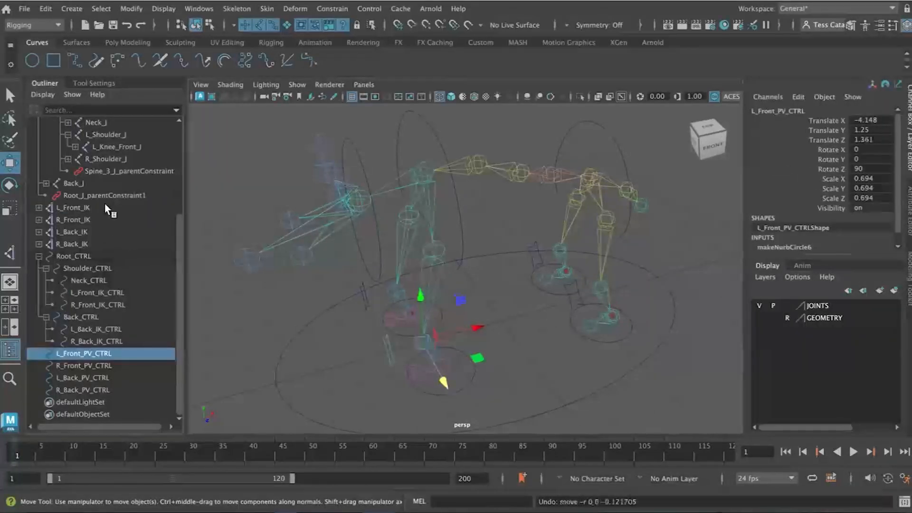
pyautogui.click(39, 208)
pyautogui.press('super+z')
pyautogui.press('super+z')
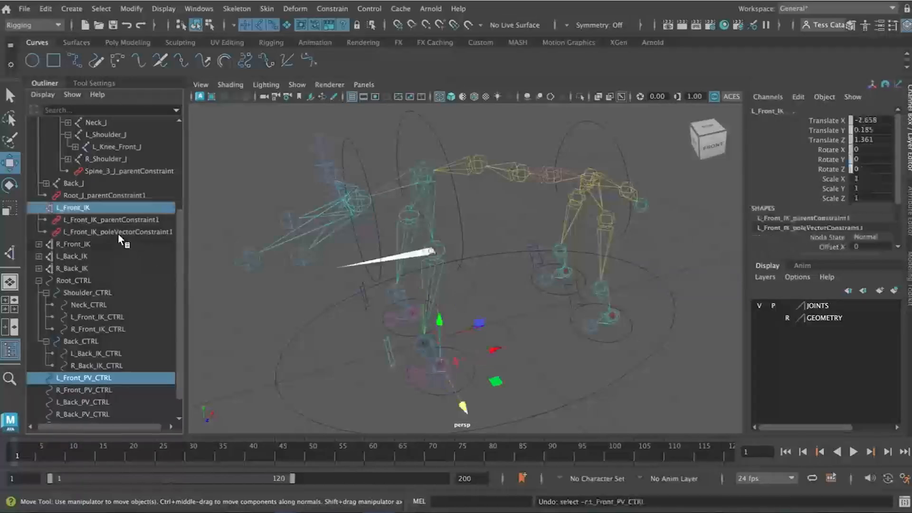
pyautogui.press('super+z')
pyautogui.click(326, 350)
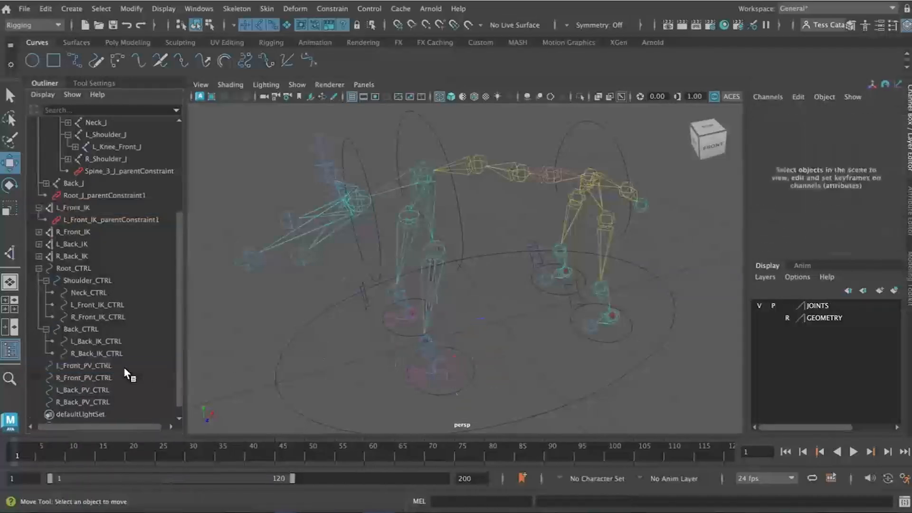
# - Freeze the transformations of all four pole vector controls, from L_Front_PV_CTRL to R_Back_PV_CTRL
pyautogui.click(123, 367)
pyautogui.keyDown('shift'); pyautogui.click(115, 400); pyautogui.keyUp('shift')
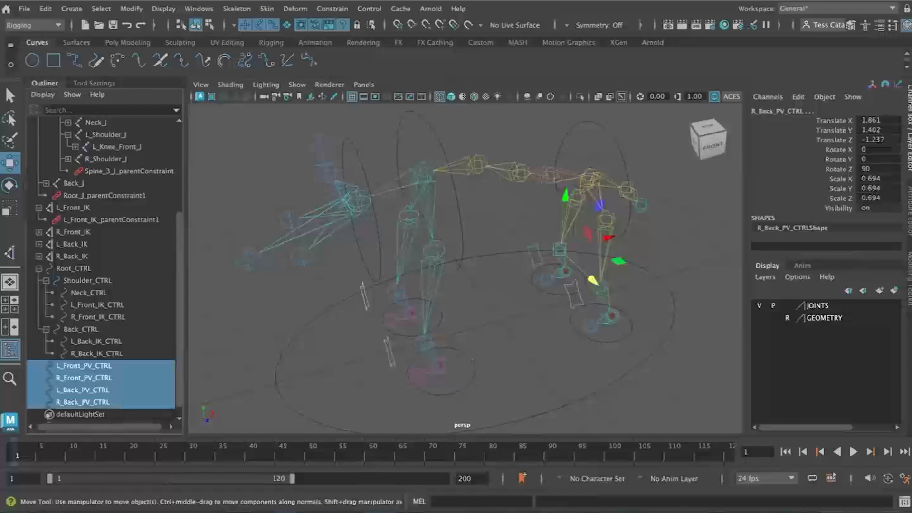
pyautogui.click(129, 12)
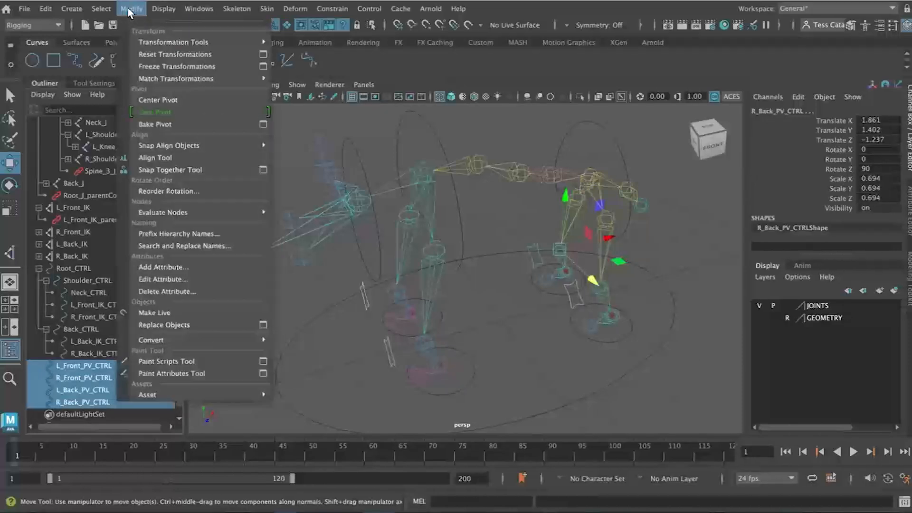
pyautogui.click(152, 71)
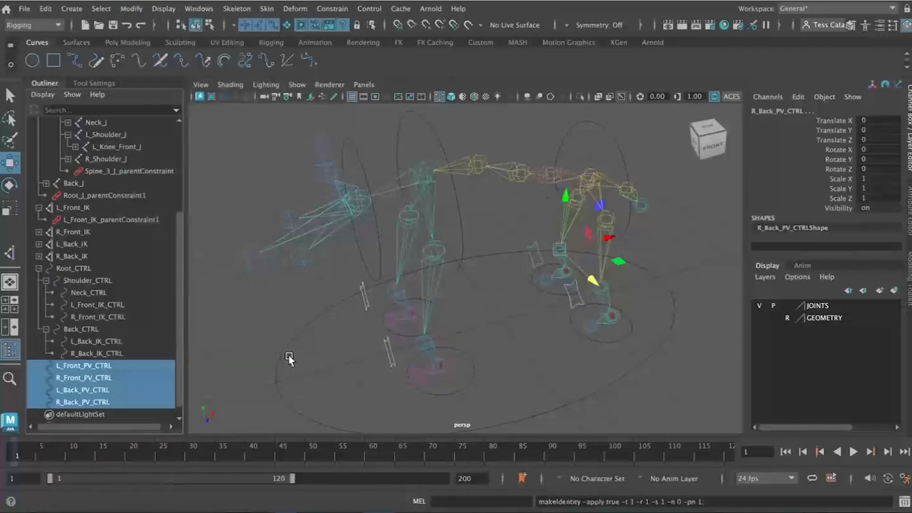
pyautogui.click(203, 363)
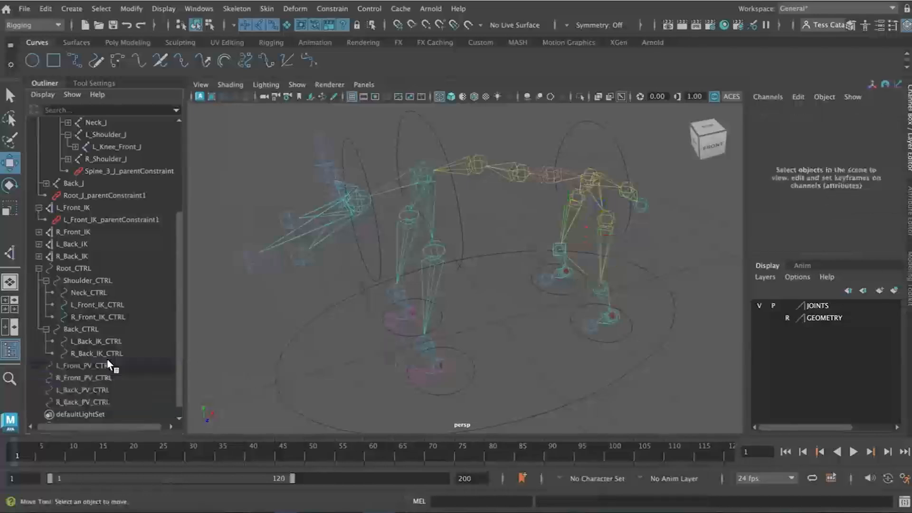
# - Constrain the L_Front_IK handle to L_Front_PV_CTRL with a Pole Vector constraint
pyautogui.click(114, 366)
pyautogui.moveTo(52, 359); pyautogui.dragTo(60, 370)
pyautogui.moveTo(100, 292); pyautogui.dragTo(89, 237)
pyautogui.keyDown('ctrl'); pyautogui.click(80, 209); pyautogui.keyUp('ctrl')
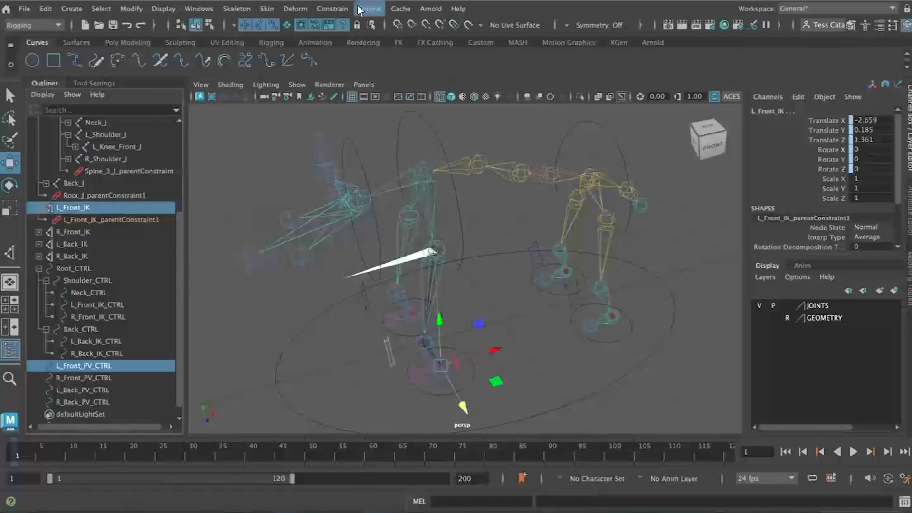
pyautogui.click(332, 8)
pyautogui.click(353, 103)
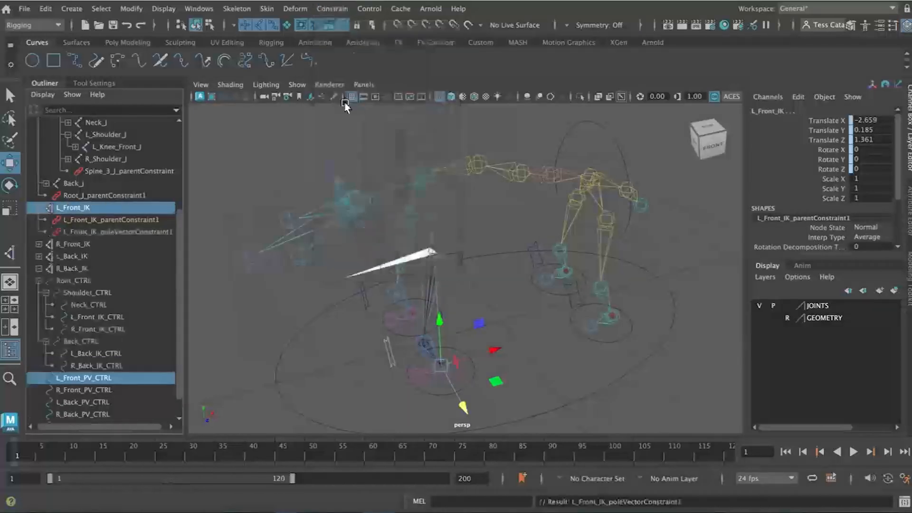
# - Constrain the R_Front_IK handle to R_Front_PV_CTRL with a Pole Vector constraint
pyautogui.click(95, 386)
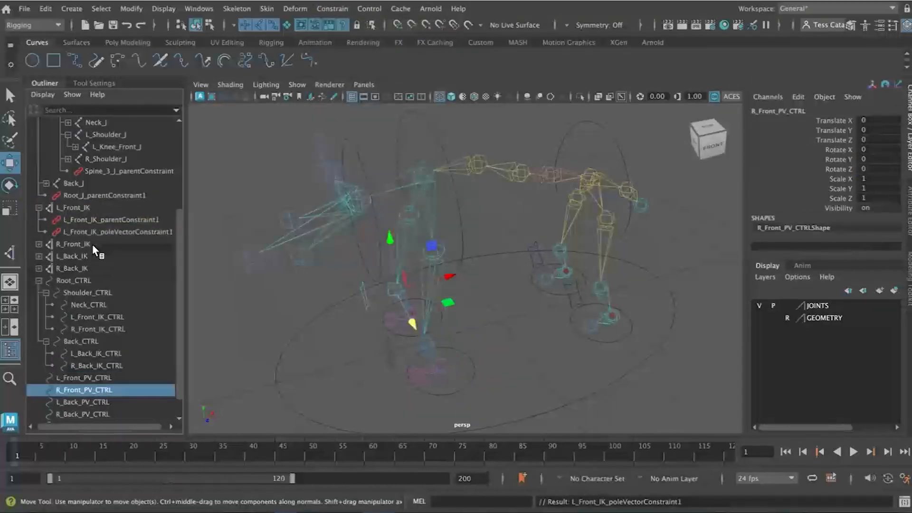
pyautogui.keyDown('ctrl'); pyautogui.click(93, 244); pyautogui.keyUp('ctrl')
pyautogui.click(320, 8)
pyautogui.click(341, 101)
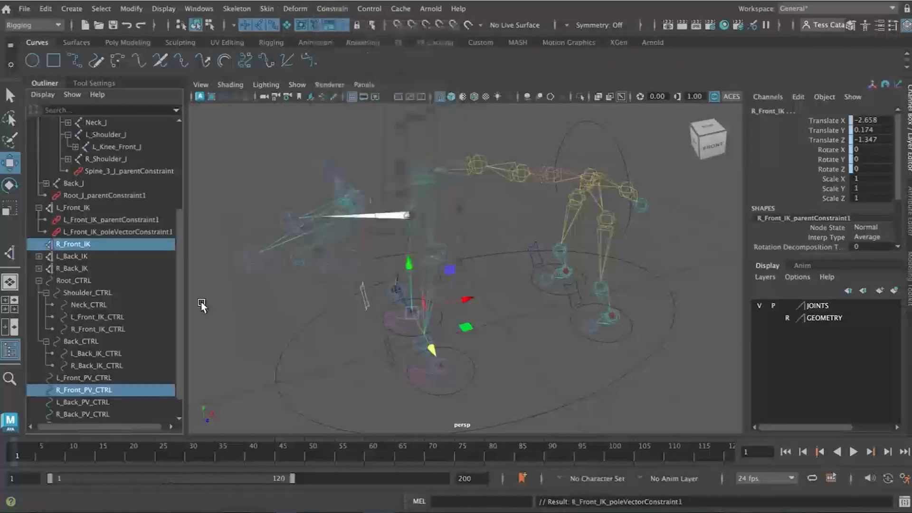
# - Constrain the L_Back_IK handle to L_Back_PV_CTRL with a Pole Vector constraint
pyautogui.click(86, 401)
pyautogui.keyDown('ctrl'); pyautogui.click(91, 256); pyautogui.keyUp('ctrl')
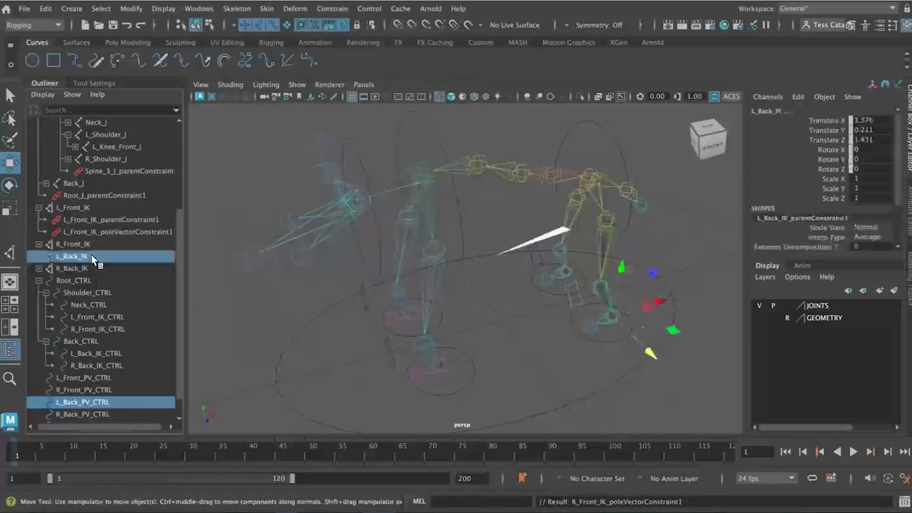
pyautogui.click(339, 9)
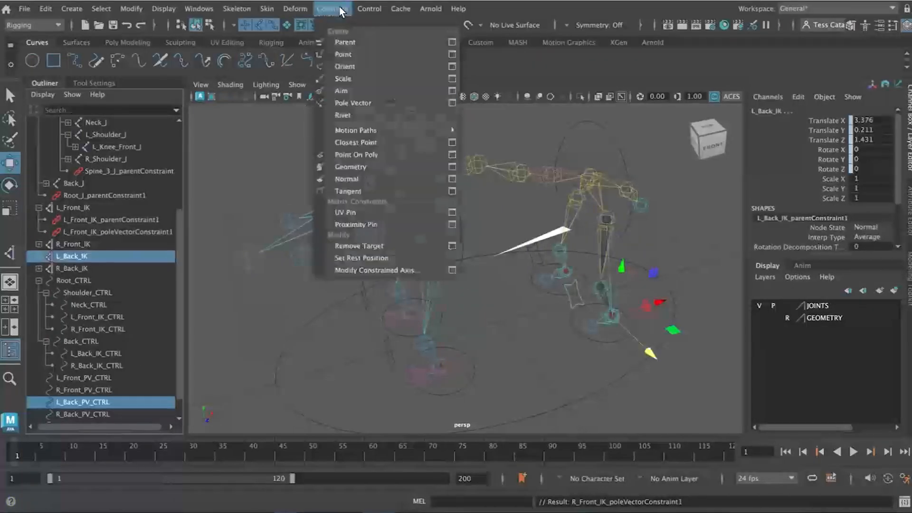
pyautogui.click(351, 103)
# - Constrain the R_Back_IK handle to R_Back_PV_CTRL with a Pole Vector constraint and clear the selection
pyautogui.click(73, 414)
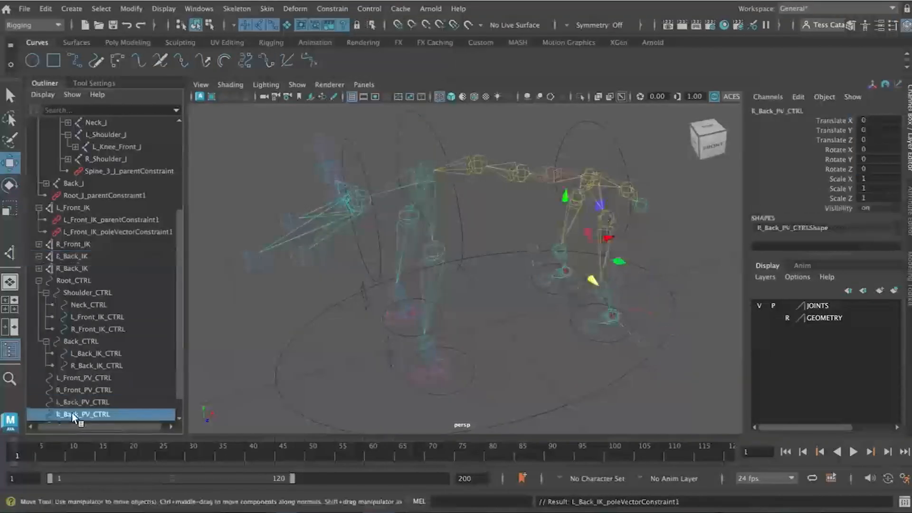
pyautogui.keyDown('ctrl'); pyautogui.click(84, 268); pyautogui.keyUp('ctrl')
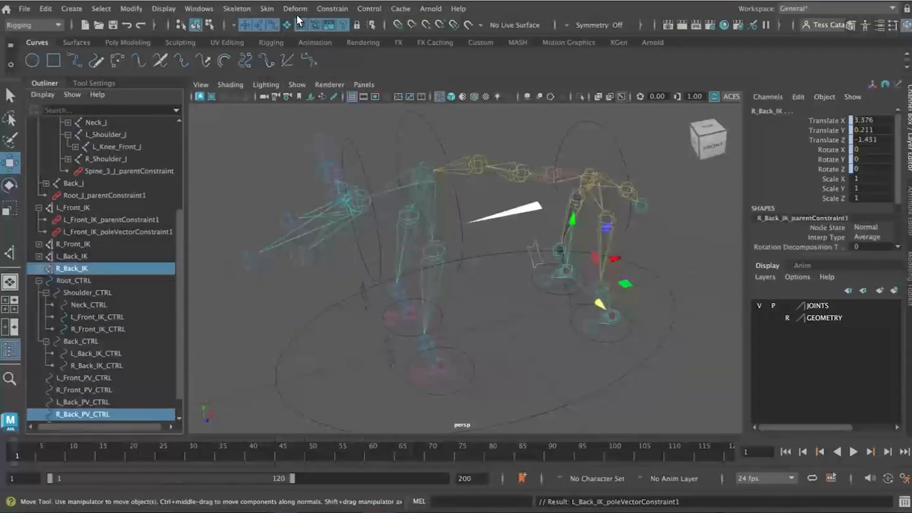
pyautogui.click(327, 8)
pyautogui.click(347, 102)
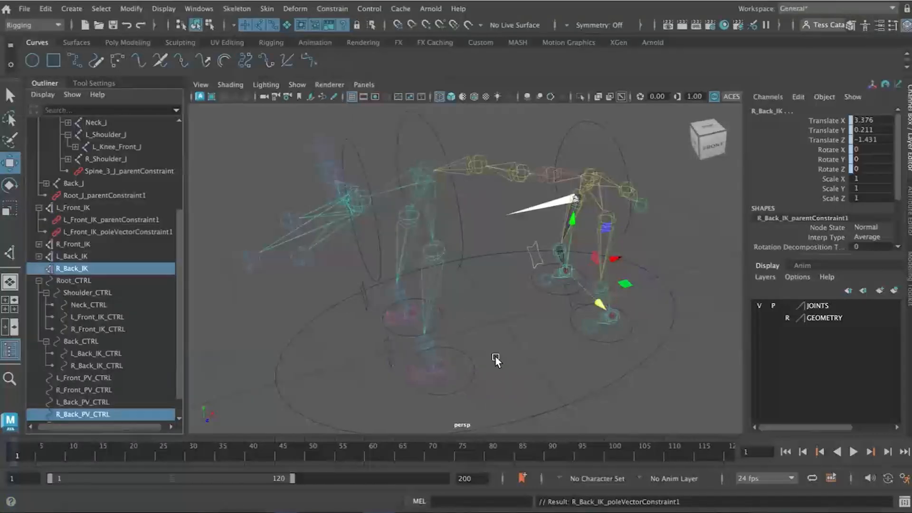
pyautogui.click(543, 329)
# - Parent L_Front_PV_CTRL and R_Front_PV_CTRL under Shoulder_CTRL
pyautogui.scroll(-2, 532, 343)
pyautogui.scroll(-1, 107, 360)
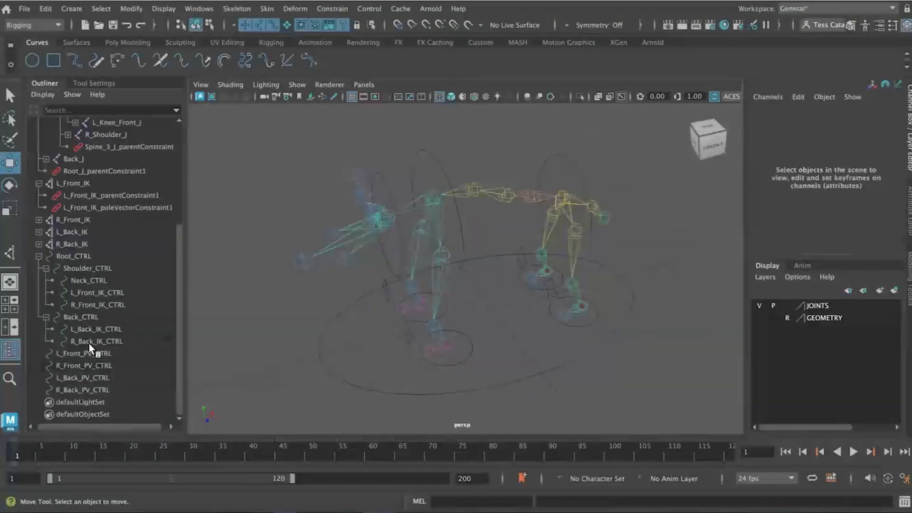
pyautogui.click(83, 354)
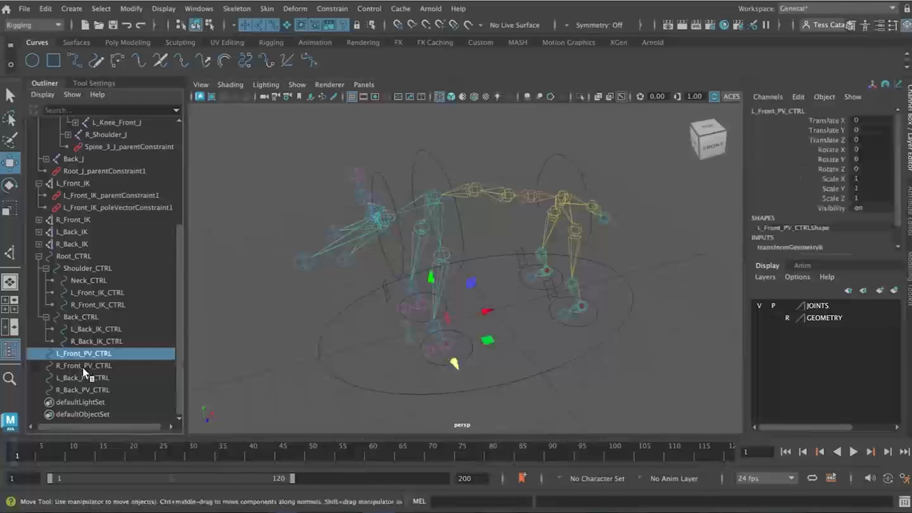
pyautogui.keyDown('shift'); pyautogui.click(81, 365); pyautogui.keyUp('shift')
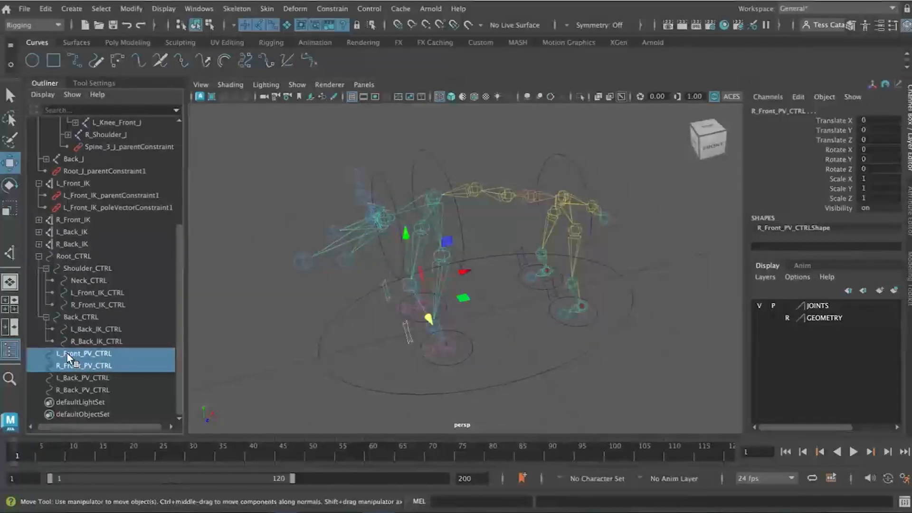
pyautogui.moveTo(67, 353); pyautogui.dragTo(104, 269)
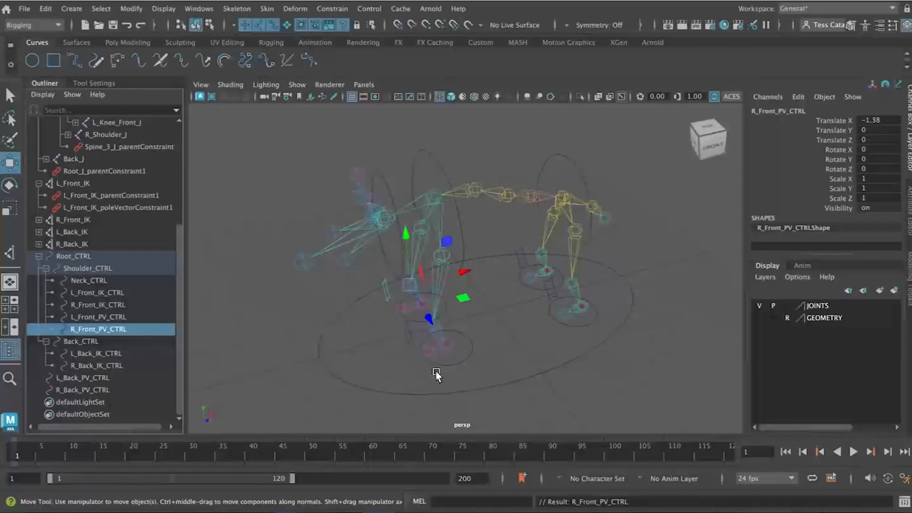
# - Parent L_Front_PV_CTRL, R_Front_PV_CTRL and L_Back_PV_CTRL each under the matching leg's IK control
pyautogui.click(445, 364)
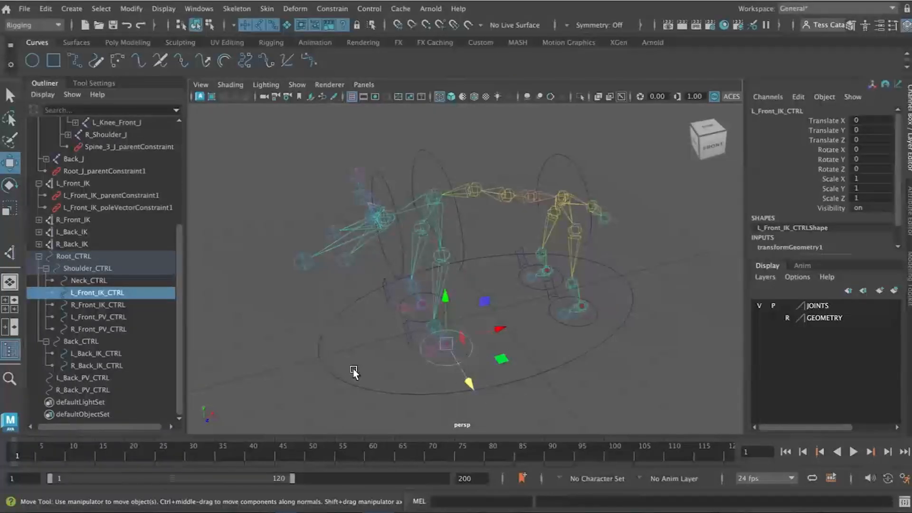
pyautogui.click(106, 317)
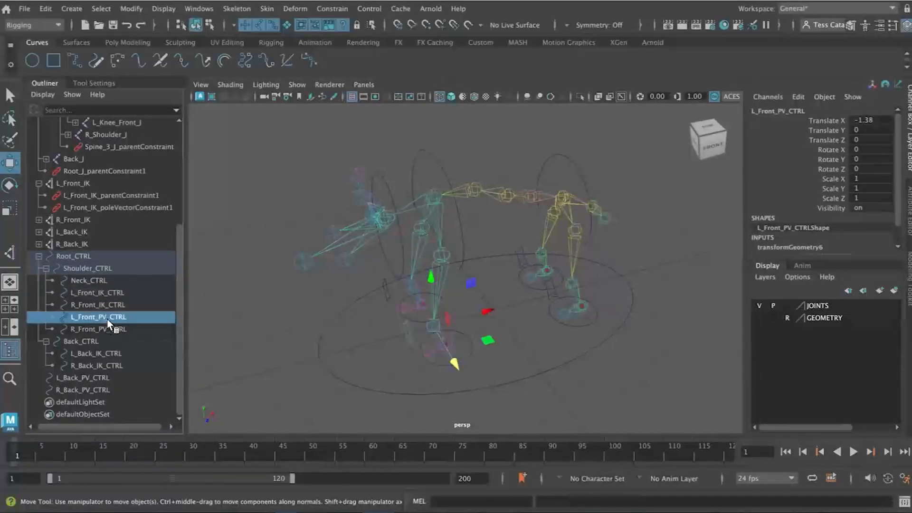
pyautogui.moveTo(108, 323)
pyautogui.mouseDown(button='middle')
pyautogui.moveTo(114, 294)
pyautogui.moveTo(116, 316)
pyautogui.mouseUp(button='middle')
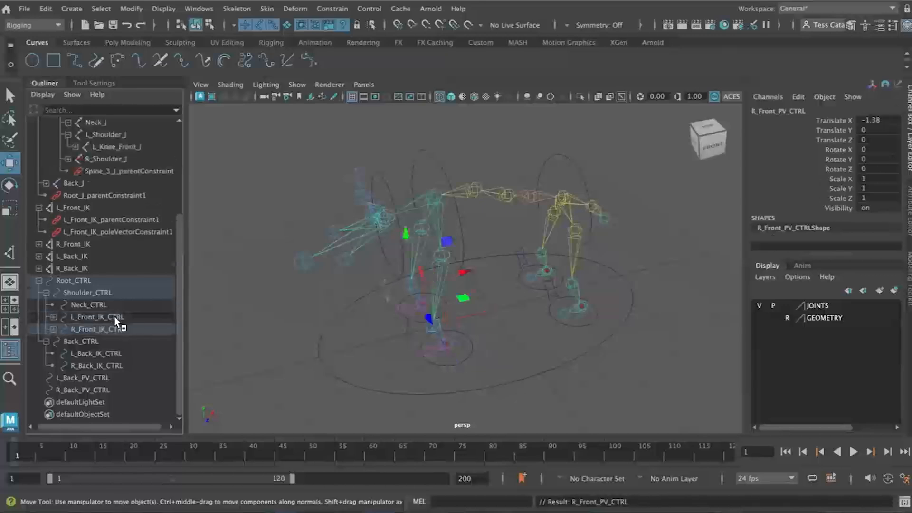
pyautogui.moveTo(90, 380); pyautogui.dragTo(116, 358, button='middle')
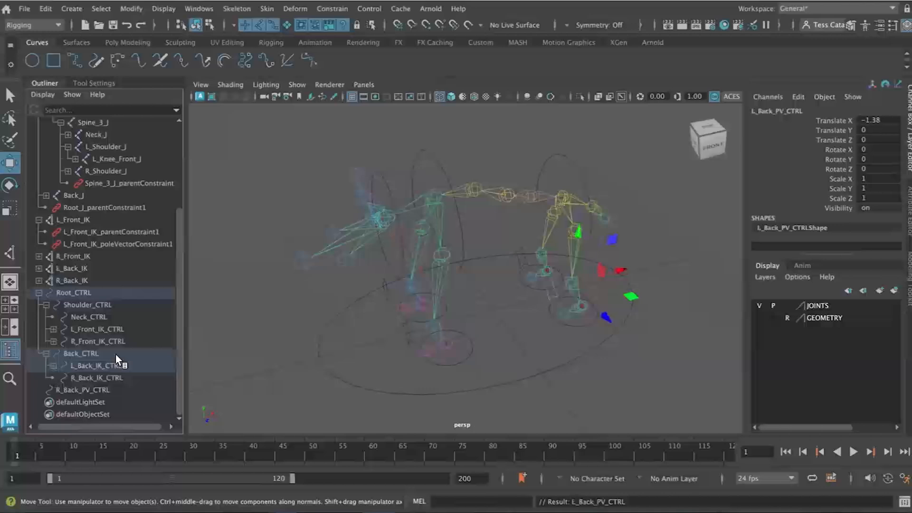
# - Test-move L_Back_IK_CTRL and L_Back_PV_CTRL on the left back leg, and undo the moves
pyautogui.click(588, 326)
pyautogui.moveTo(616, 338)
pyautogui.mouseDown()
pyautogui.moveTo(635, 363)
pyautogui.moveTo(618, 337)
pyautogui.mouseUp()
pyautogui.click(569, 319)
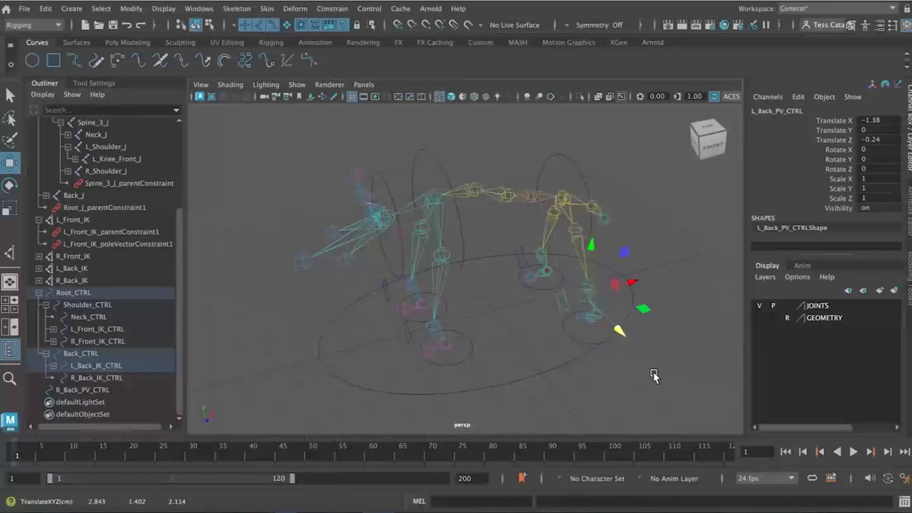
pyautogui.hotkey('ctrl', 'z')
pyautogui.hotkey('ctrl', 'z')
pyautogui.hotkey('ctrl', 'z')
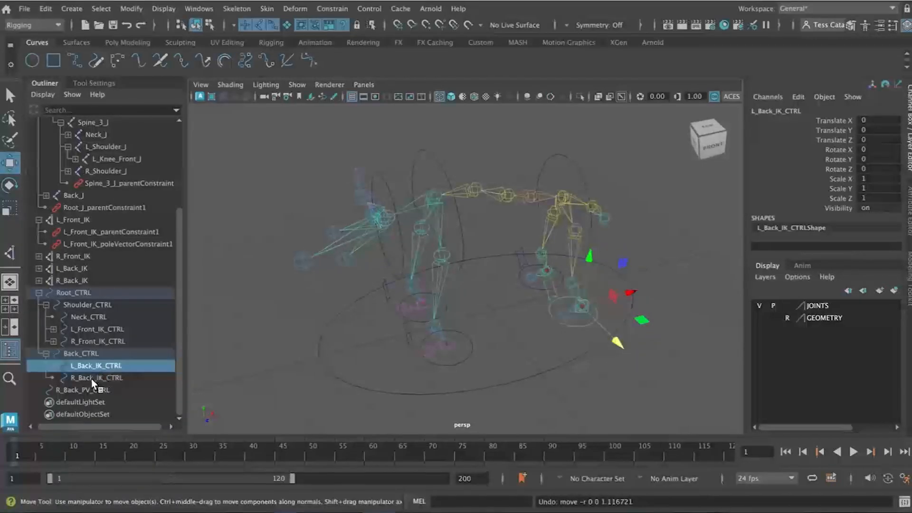
# - Parent R_Back_PV_CTRL under R_Back_IK_CTRL
pyautogui.click(84, 389)
pyautogui.moveTo(85, 390); pyautogui.dragTo(99, 377)
pyautogui.scroll(-3, 318, 362)
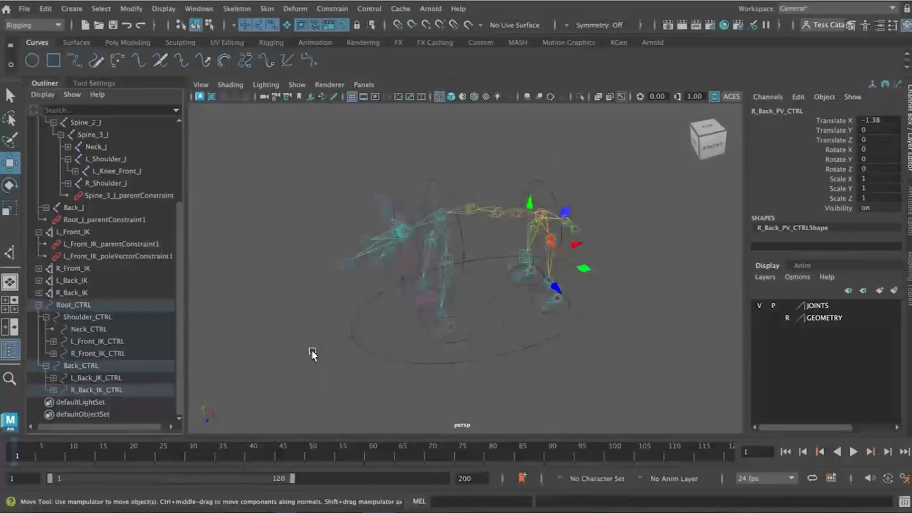
# - Turn on the visibility of the GEOMETRY layer and clear the selection
pyautogui.click(762, 318)
pyautogui.keyDown('alt'); pyautogui.moveTo(505, 363); pyautogui.dragTo(479, 360); pyautogui.keyUp('alt')
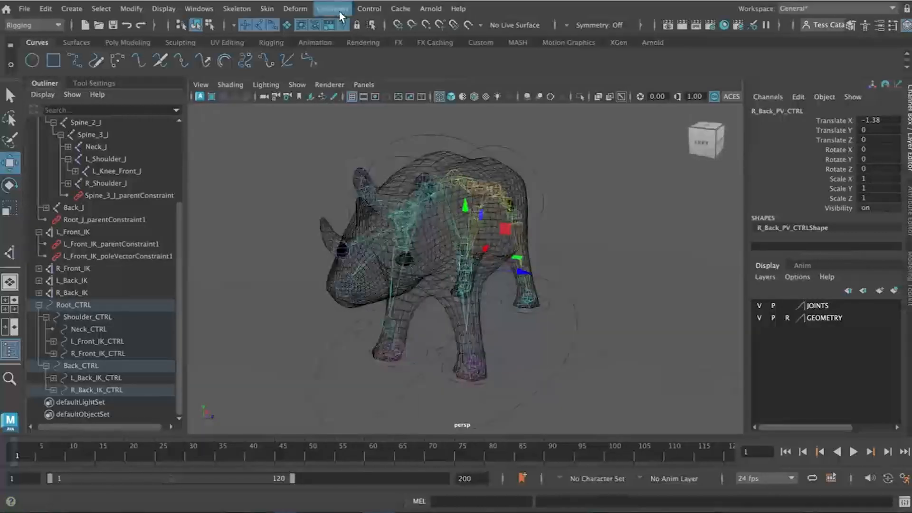
pyautogui.click(333, 9)
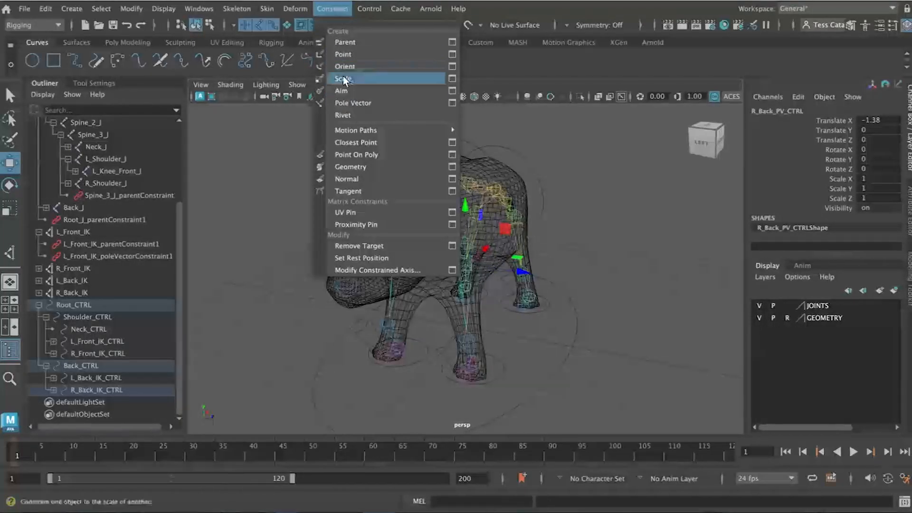
pyautogui.click(336, 9)
pyautogui.keyDown('alt'); pyautogui.moveTo(565, 283); pyautogui.dragTo(414, 293); pyautogui.keyUp('alt')
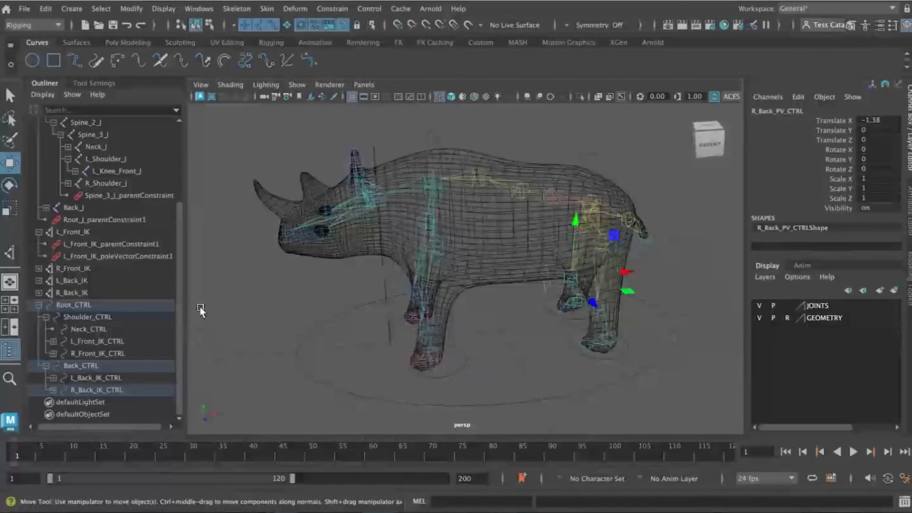
pyautogui.scroll(4, 147, 293)
pyautogui.scroll(6, 346, 326)
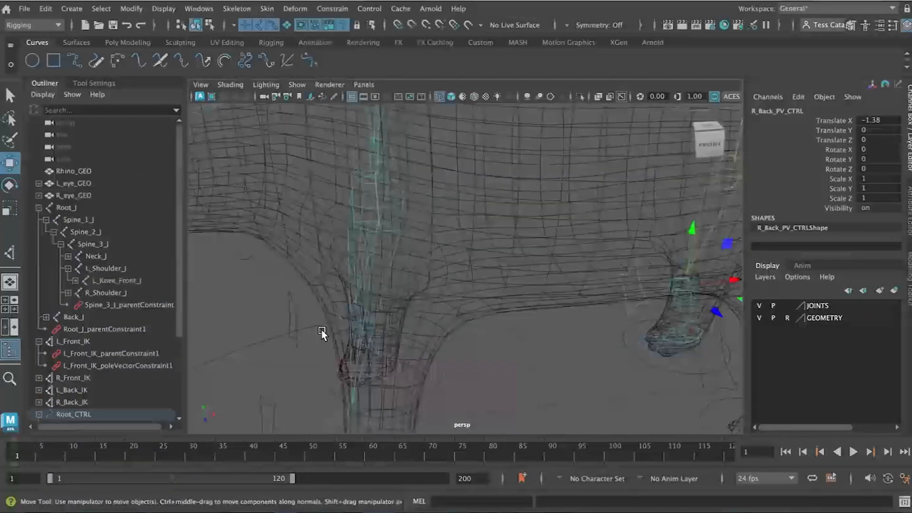
pyautogui.scroll(-6, 321, 330)
pyautogui.click(367, 392)
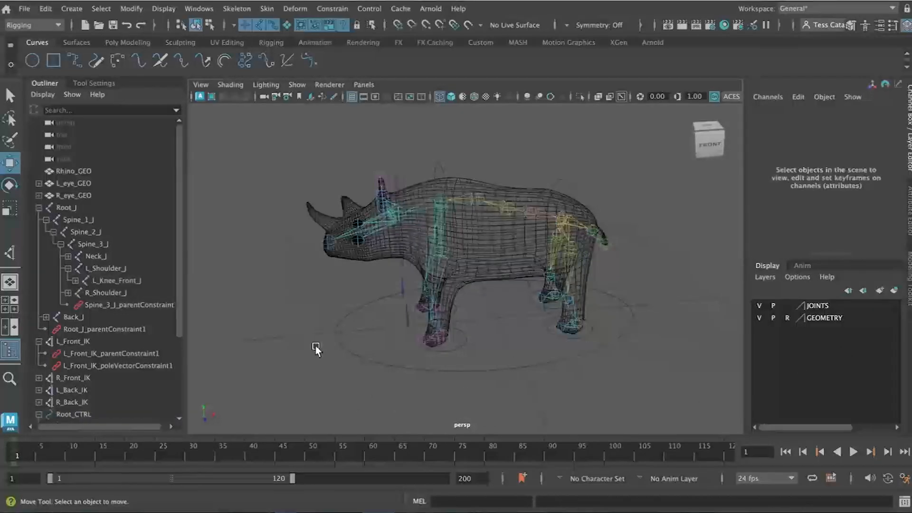
# - Examine the parent constraints under L_eye_GEO and R_eye_GEO and the Root_J skeleton inside the rhino mesh
pyautogui.click(37, 182)
pyautogui.click(39, 208)
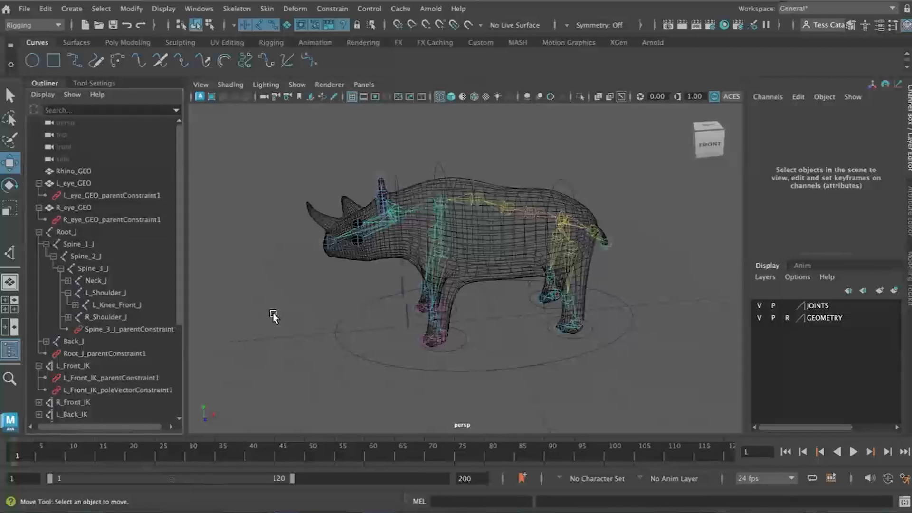
pyautogui.click(81, 208)
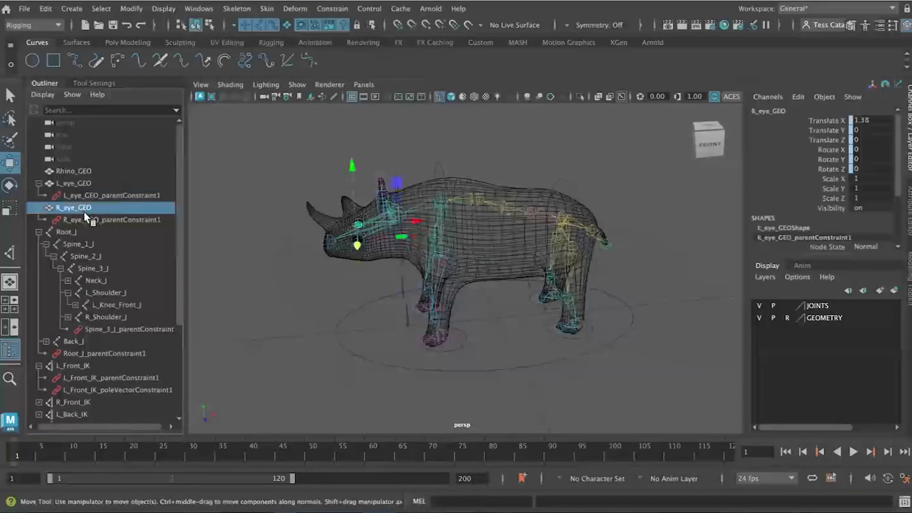
pyautogui.click(85, 183)
pyautogui.click(126, 208)
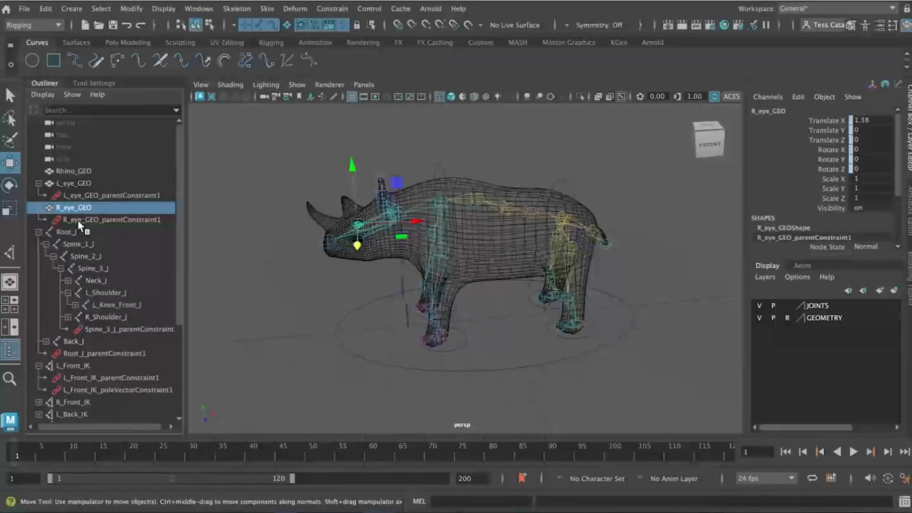
pyautogui.scroll(-4, 95, 291)
pyautogui.scroll(4, 100, 317)
pyautogui.click(52, 232)
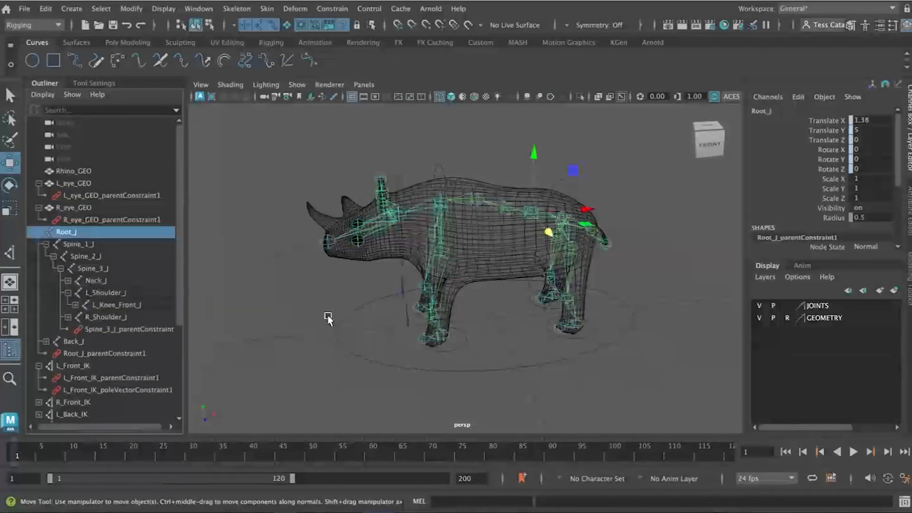
pyautogui.keyDown('alt'); pyautogui.moveTo(357, 300); pyautogui.dragTo(362, 297); pyautogui.keyUp('alt')
pyautogui.scroll(4, 362, 295)
pyautogui.keyDown('alt'); pyautogui.moveTo(359, 238); pyautogui.dragTo(405, 249); pyautogui.keyUp('alt')
pyautogui.scroll(-3, 382, 253)
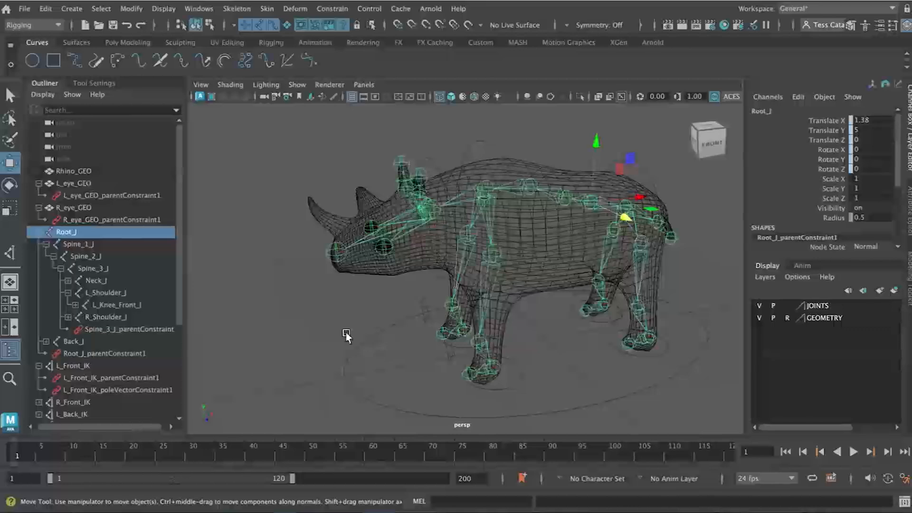
# - Display the rhino shaded with textures and rotate Neck_CTRL to about -16.2, 5.3 and -12.8 degrees in X, Y and Z
pyautogui.click(430, 162)
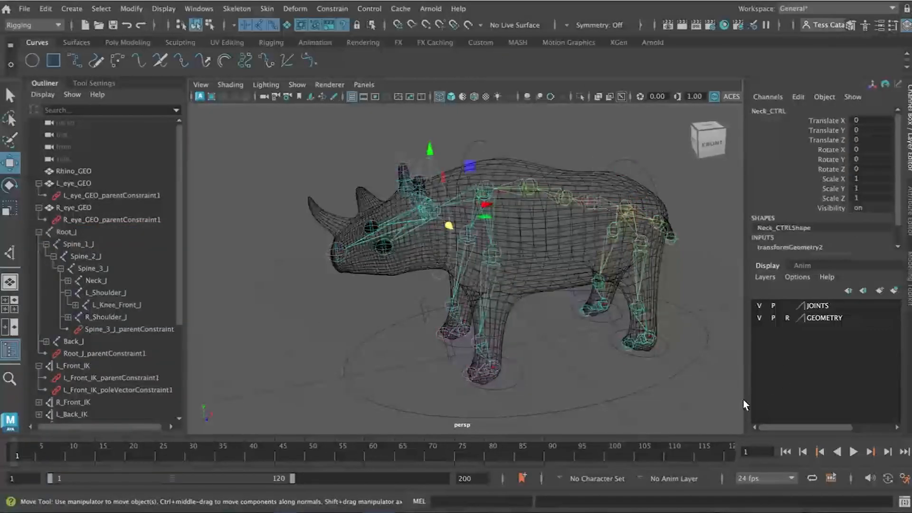
pyautogui.press('6')
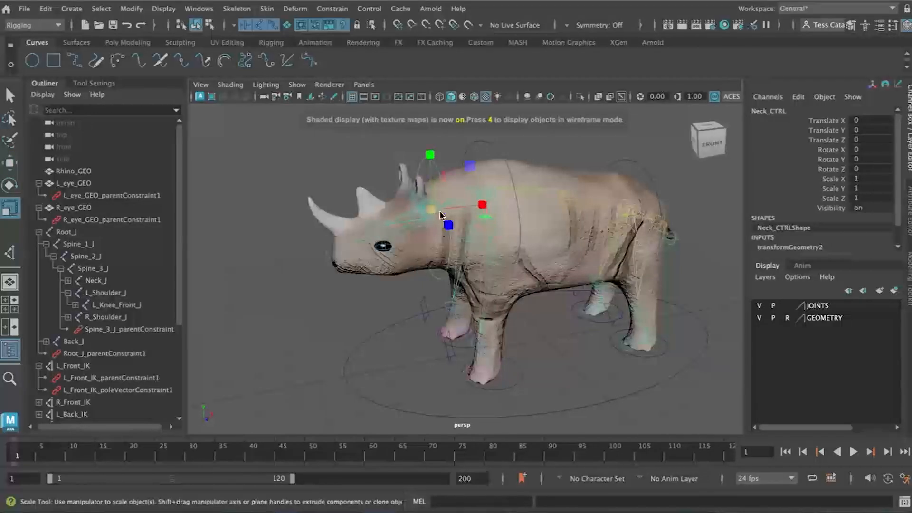
pyautogui.press('e')
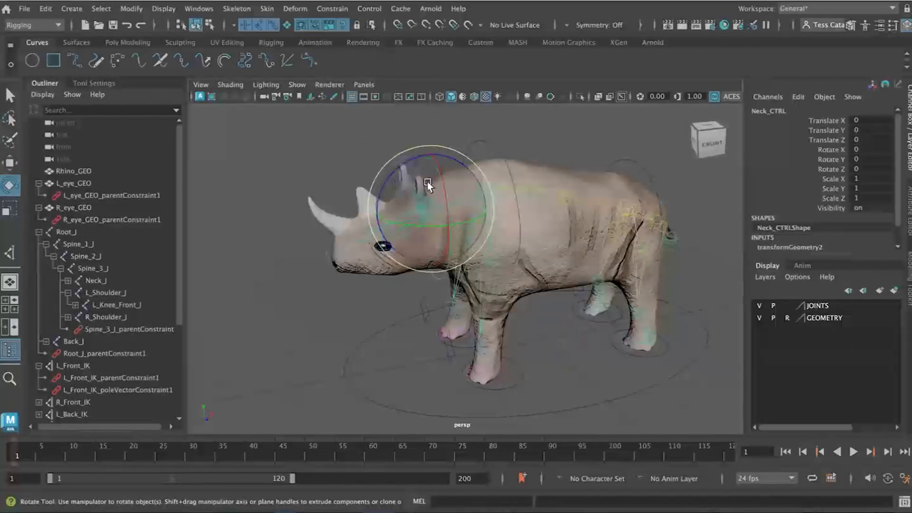
pyautogui.moveTo(394, 197); pyautogui.dragTo(403, 179)
# - Collapse the eye geometry, Root_J, L_Front_IK and Root_CTRL hierarchies in the scene list
pyautogui.click(39, 183)
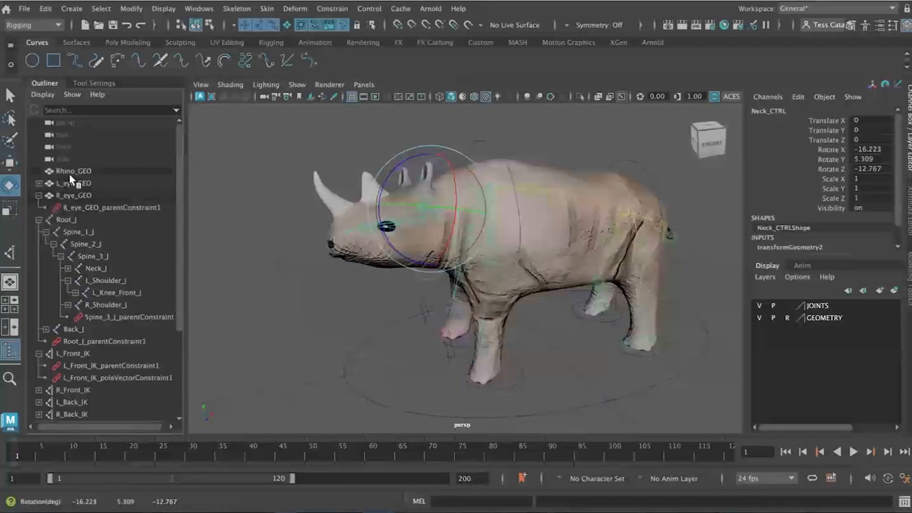
pyautogui.click(39, 219)
pyautogui.click(39, 195)
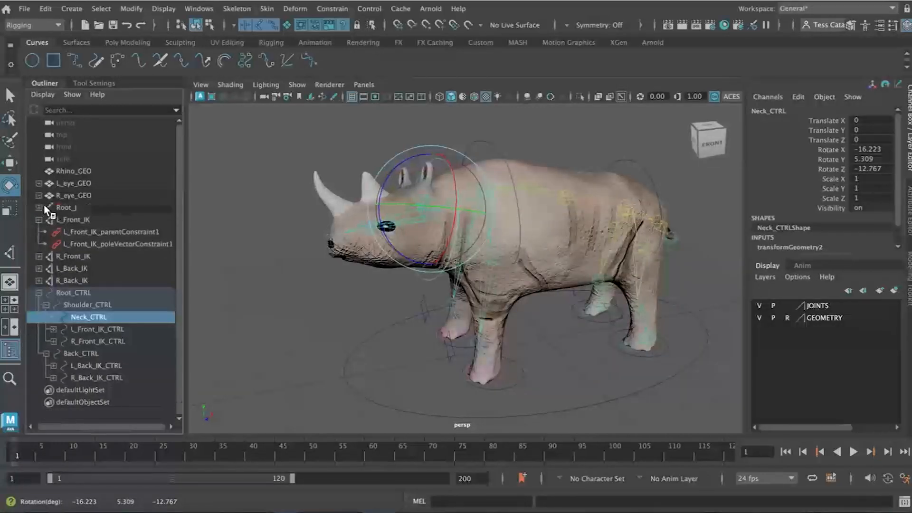
pyautogui.click(39, 219)
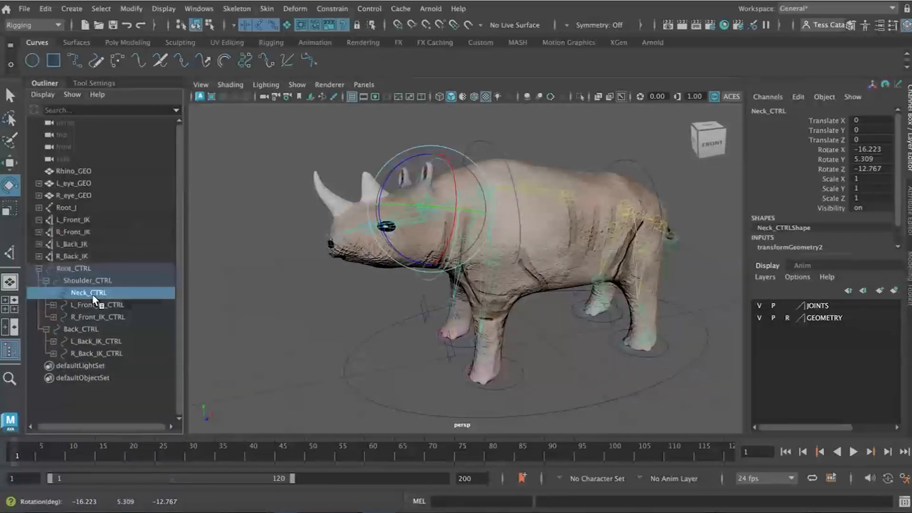
pyautogui.click(39, 268)
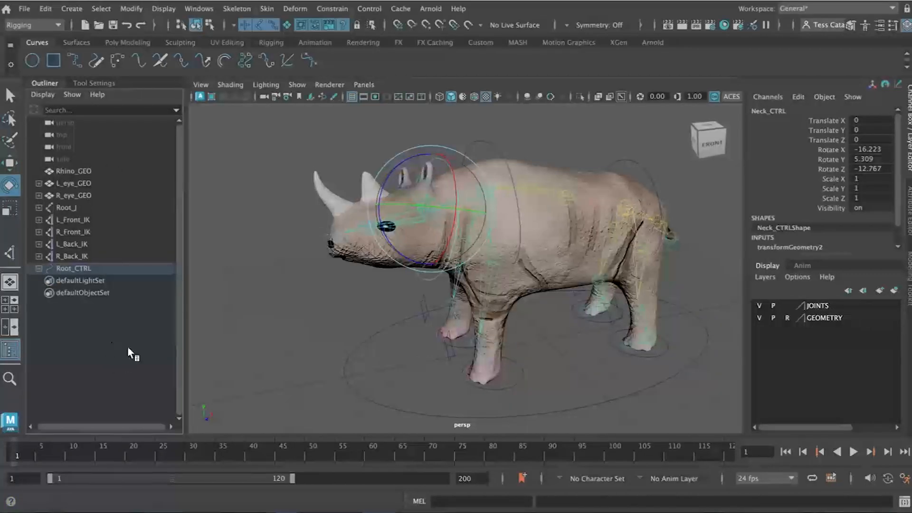
# - Try to move Root_CTRL above Rhino_GEO in the scene list, and undo the resulting unparenting of Neck_CTRL
pyautogui.moveTo(79, 267); pyautogui.dragTo(90, 163, button='middle')
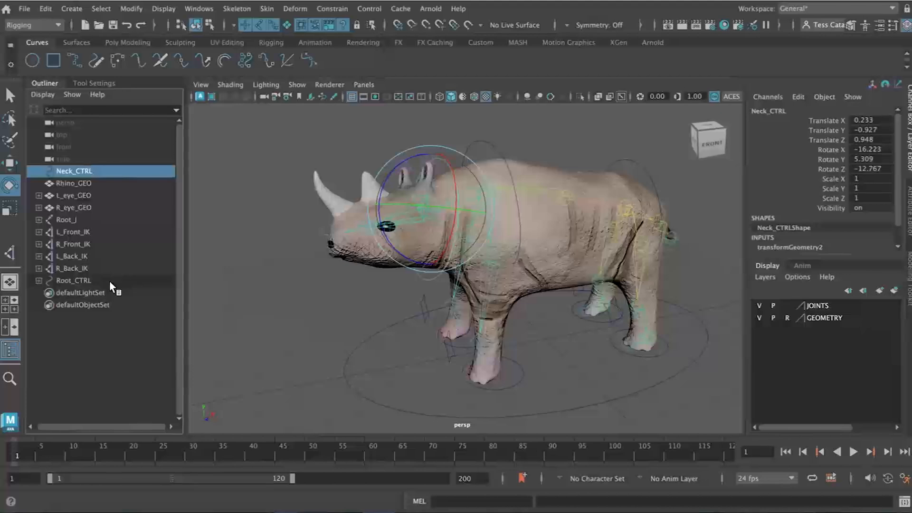
pyautogui.click(69, 183)
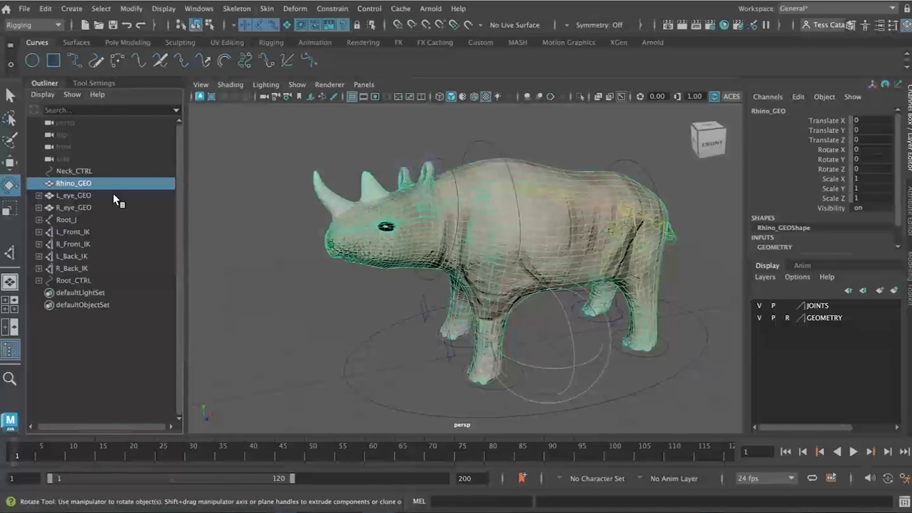
pyautogui.click(114, 172)
pyautogui.hotkey('ctrl', 'z')
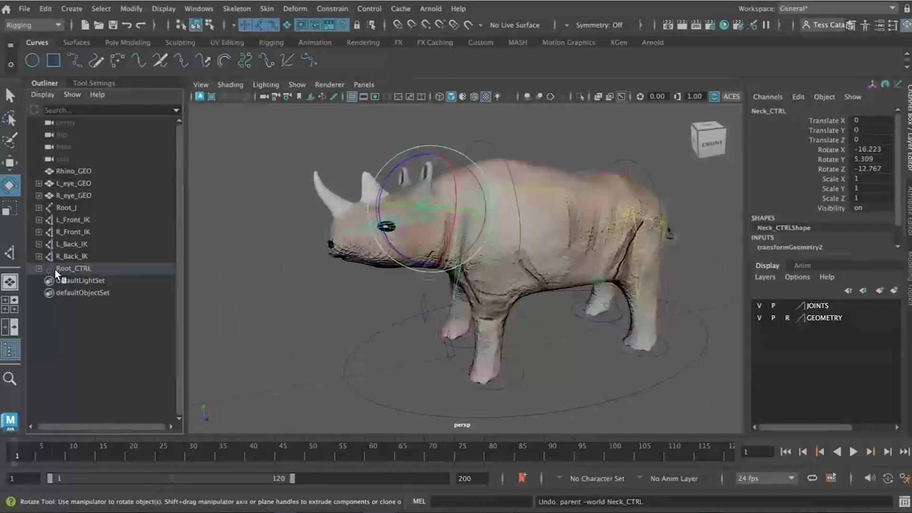
# - Reorder Root_CTRL above Rhino_GEO in the scene list and leave it selected
pyautogui.click(61, 269)
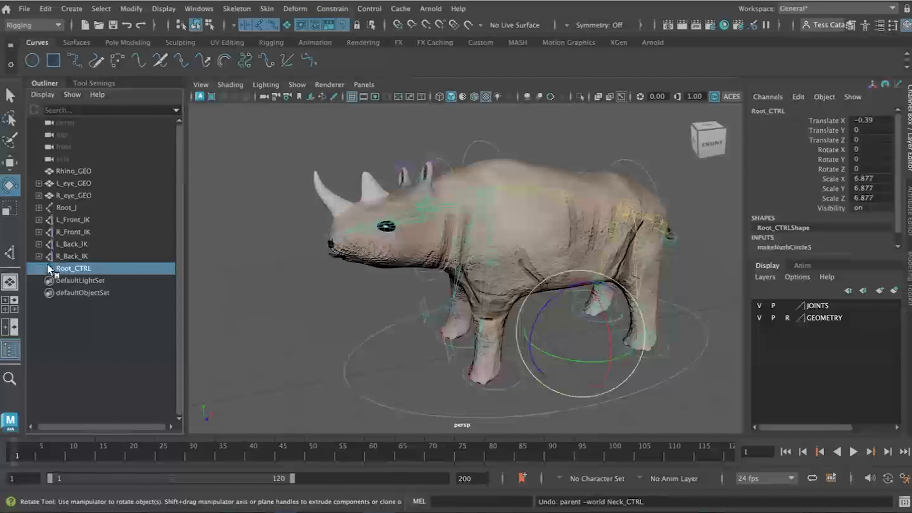
pyautogui.moveTo(56, 266); pyautogui.dragTo(83, 171)
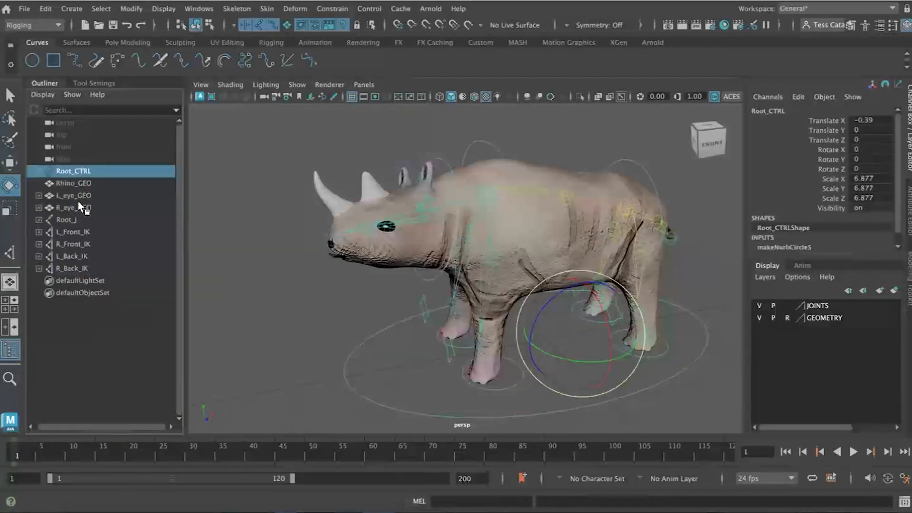
pyautogui.click(78, 183)
pyautogui.keyDown('shift'); pyautogui.click(85, 267); pyautogui.keyUp('shift')
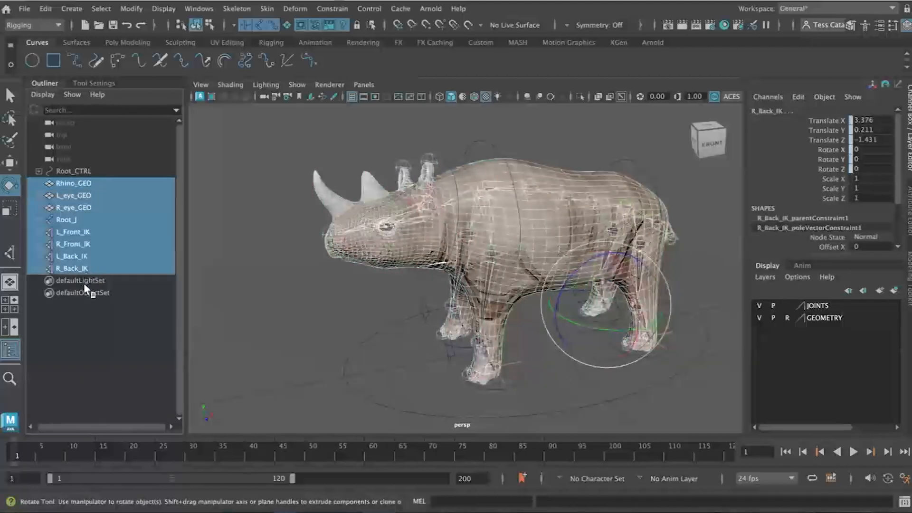
pyautogui.click(74, 363)
pyautogui.click(73, 171)
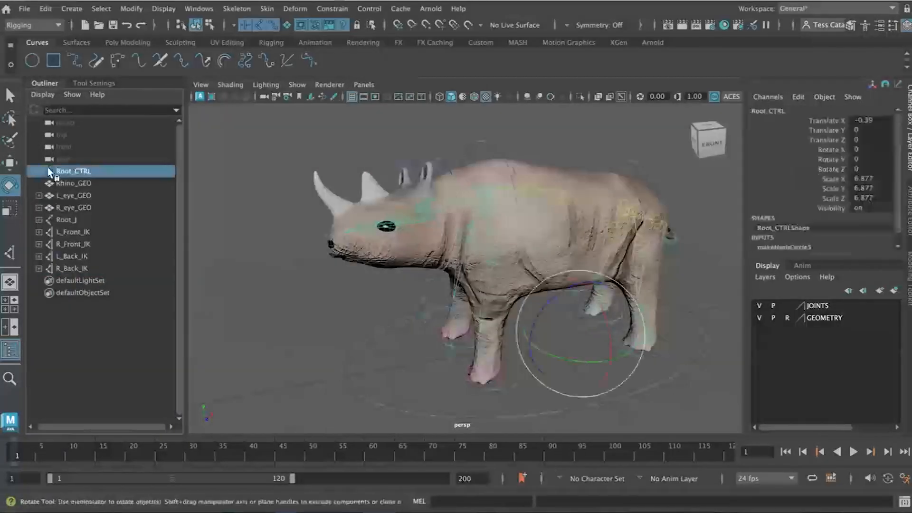
# - Put the entire Root_CTRL hierarchy on a new display layer named CONTROLLERS and toggle the layer's visibility off and on
pyautogui.click(102, 9)
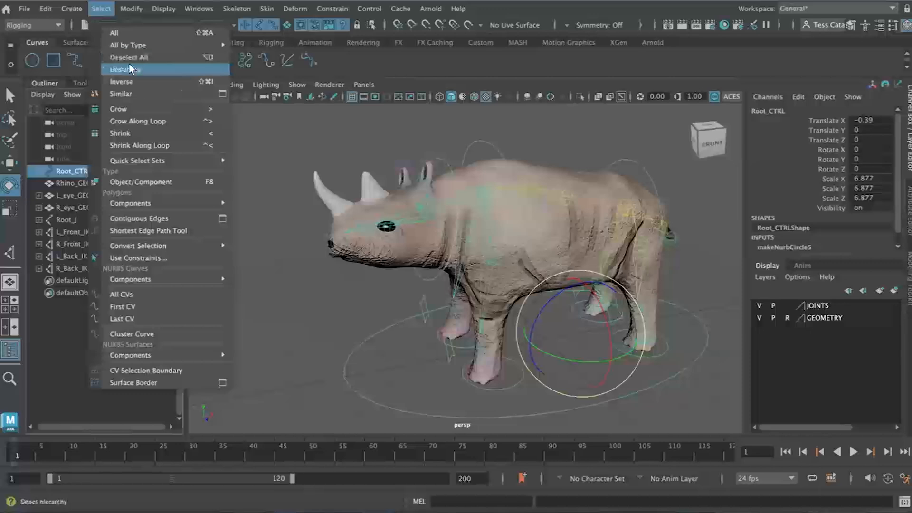
pyautogui.click(130, 69)
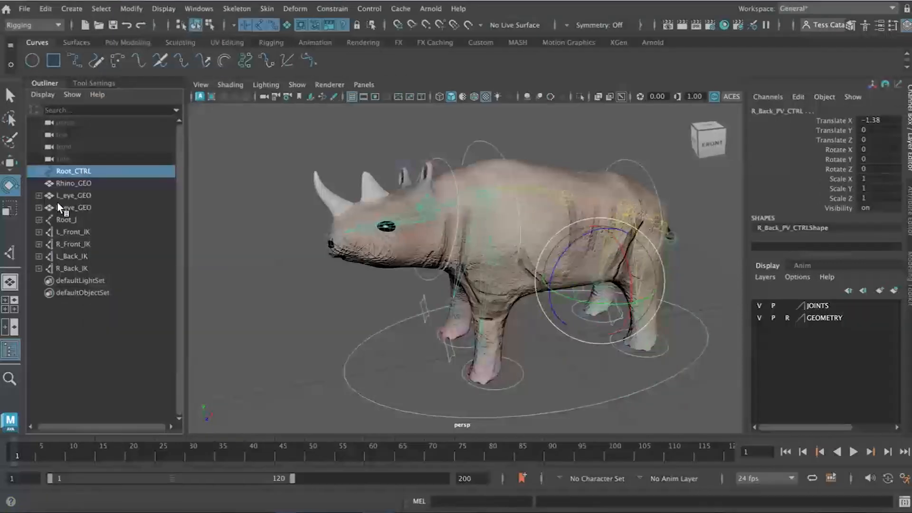
pyautogui.click(894, 290)
pyautogui.doubleClick(817, 306)
pyautogui.doubleClick(403, 189)
pyautogui.write('CONTROLLERS')
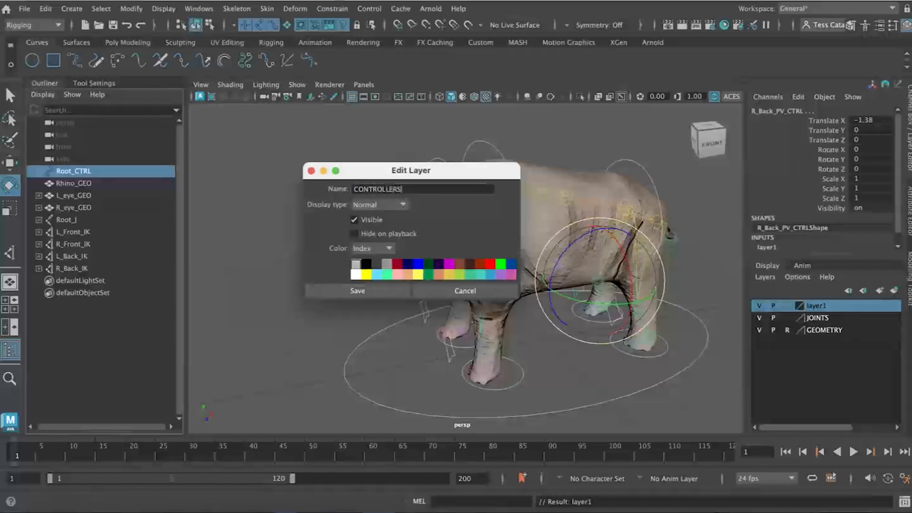
pyautogui.scroll(3, 276, 182)
pyautogui.click(323, 287)
pyautogui.scroll(-2, 377, 299)
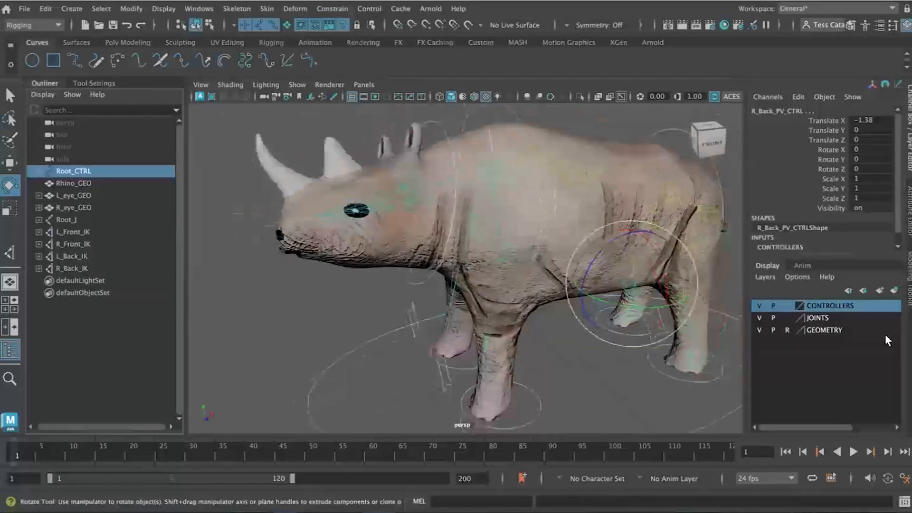
pyautogui.click(763, 306)
pyautogui.click(763, 306)
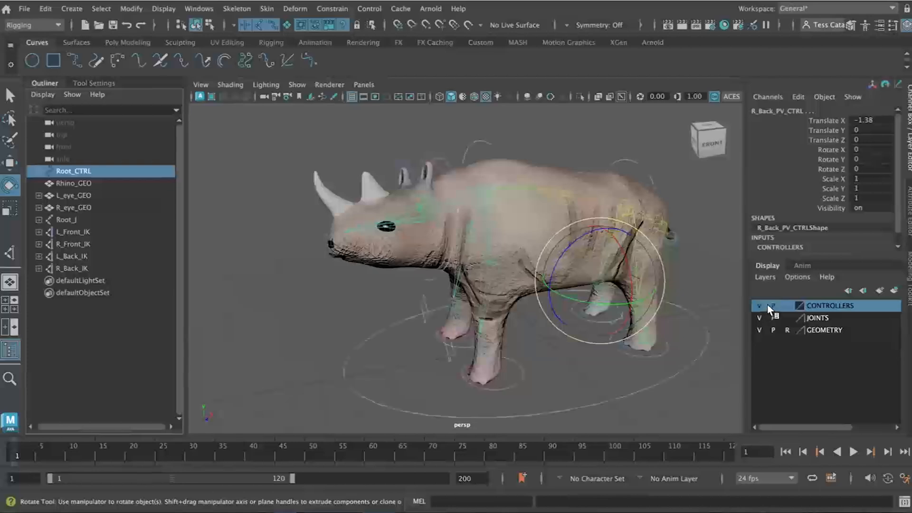
# - Exclude joints from viewport selection and test picking on the rhino's neck and body
pyautogui.click(259, 24)
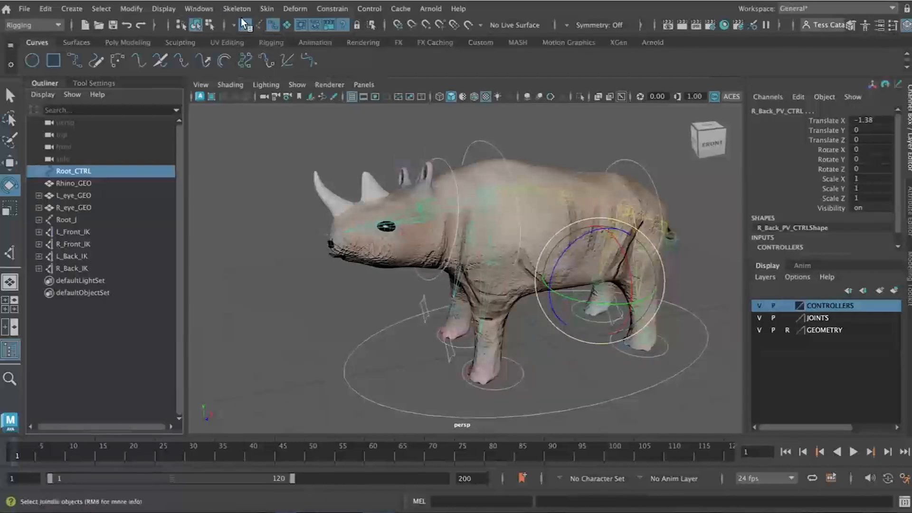
pyautogui.click(397, 309)
pyautogui.click(454, 230)
pyautogui.click(491, 232)
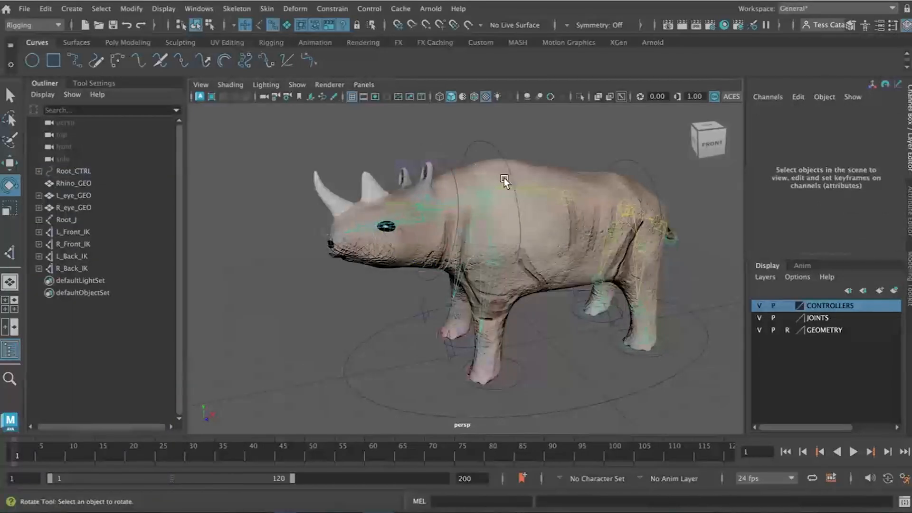
pyautogui.click(518, 208)
pyautogui.click(523, 222)
# - Group Rhino_GEO, both eye geometries, Root_J and the four leg IK handles, and name the group DO_NOT_TOUCH
pyautogui.click(67, 182)
pyautogui.keyDown('shift'); pyautogui.click(71, 268); pyautogui.keyUp('shift')
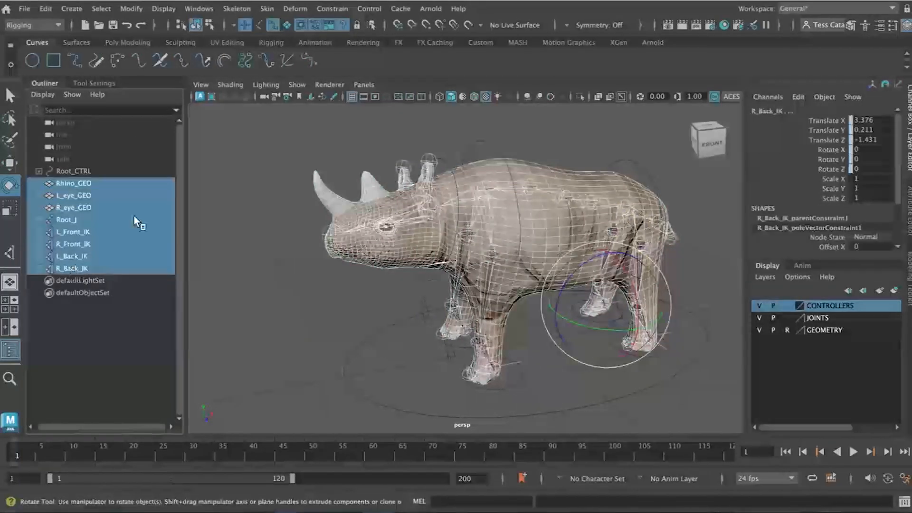
pyautogui.click(69, 9)
pyautogui.moveTo(47, 10)
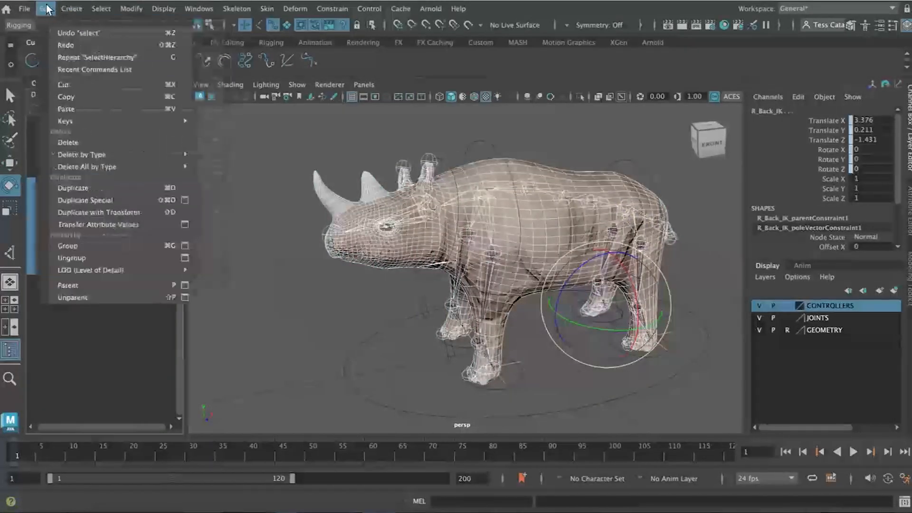
pyautogui.click(76, 246)
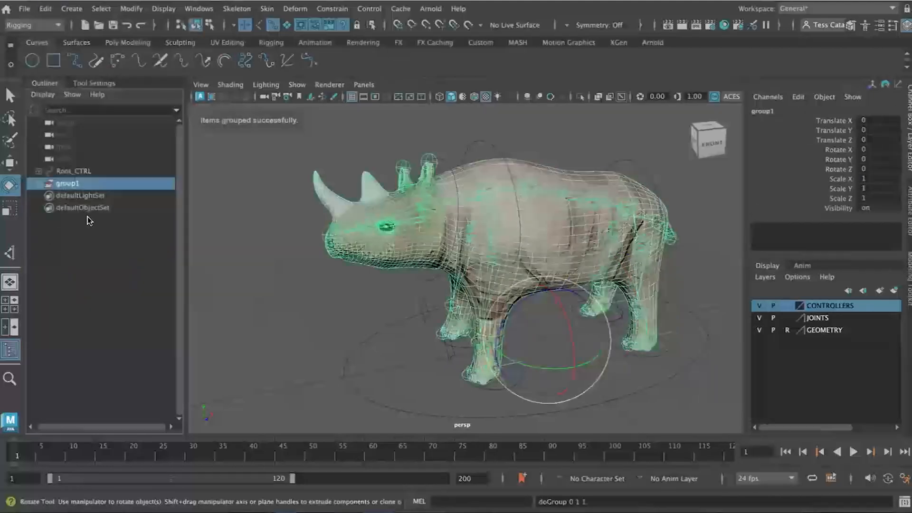
pyautogui.doubleClick(76, 186)
pyautogui.write('D')
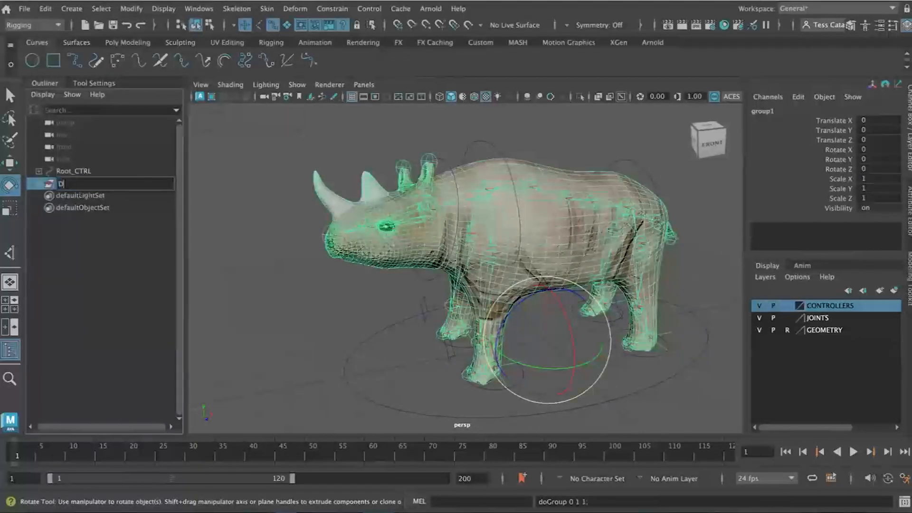
pyautogui.write('O_NOT_TOUCH')
pyautogui.press('Return')
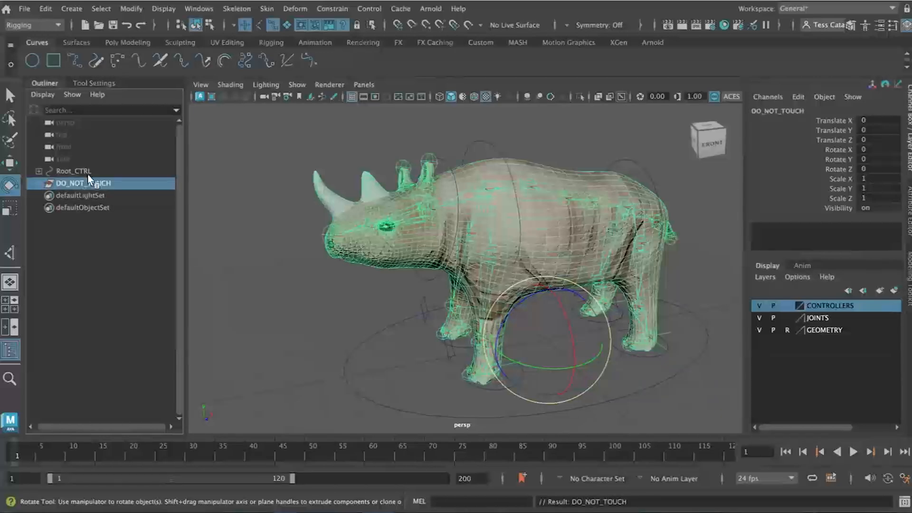
# - Check the contents of the DO_NOT_TOUCH group in the scene list, then collapse it and clear the selection
pyautogui.click(74, 171)
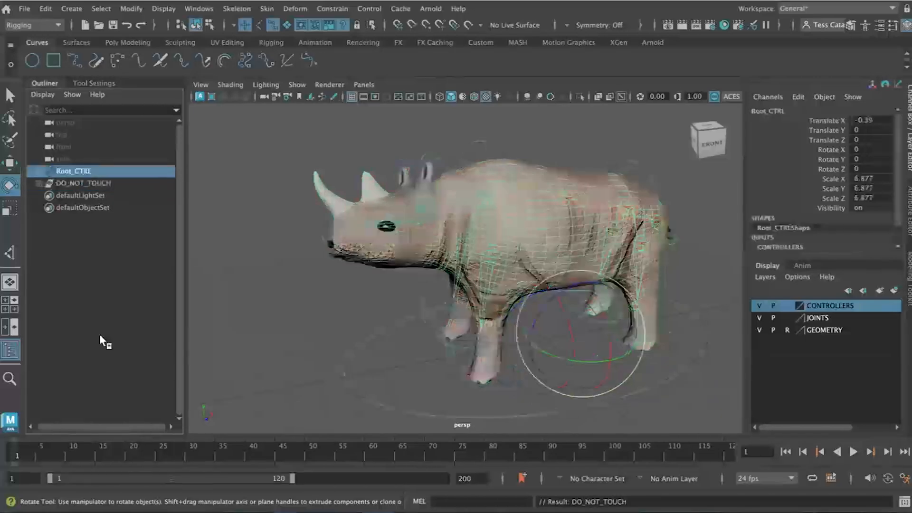
pyautogui.click(83, 183)
pyautogui.click(38, 183)
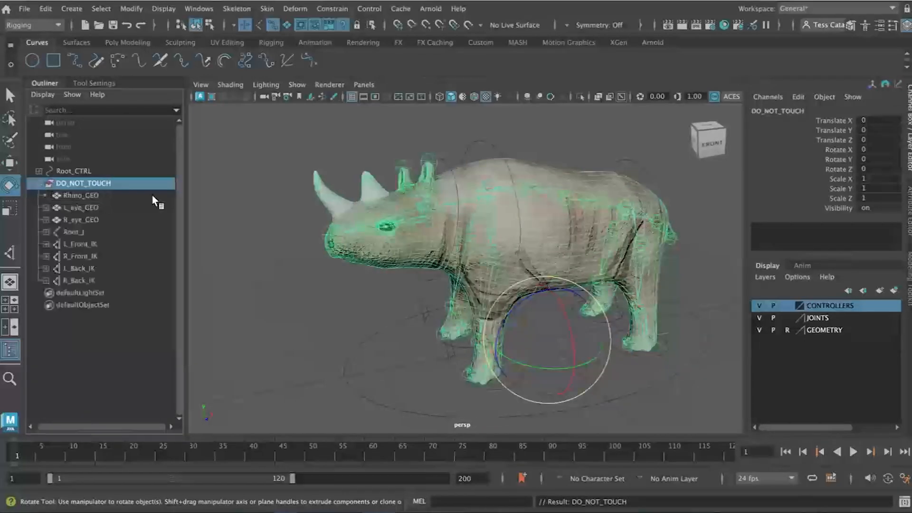
pyautogui.click(34, 183)
pyautogui.click(72, 300)
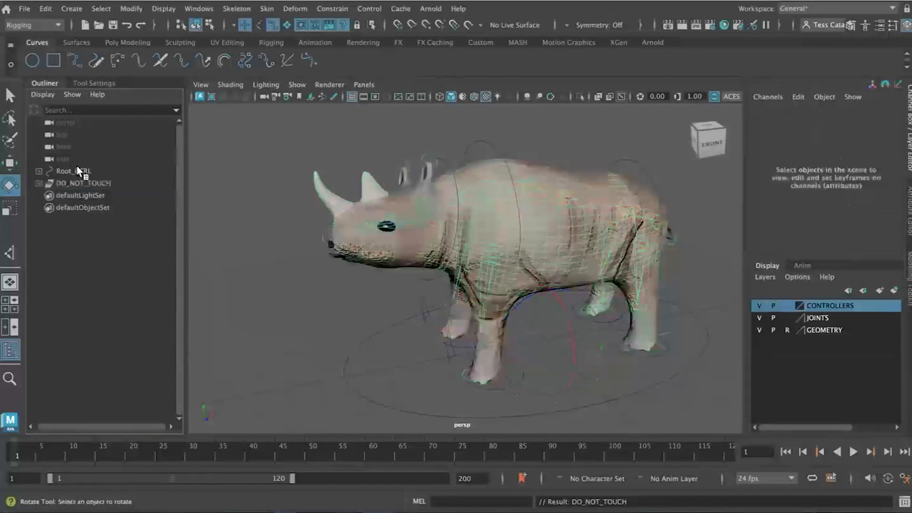
# - Test the rig by moving Root_CTRL along X to about -2.5
pyautogui.click(74, 171)
pyautogui.press('w')
pyautogui.moveTo(605, 331); pyautogui.dragTo(573, 328)
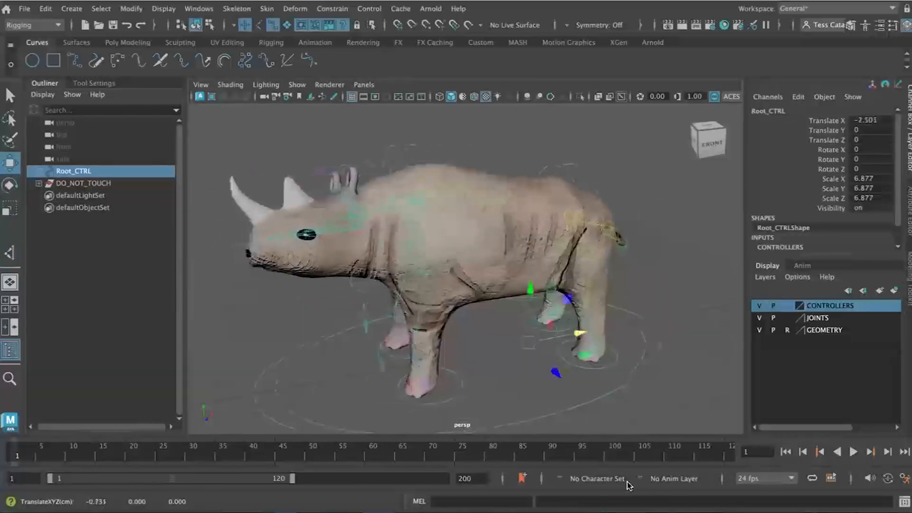
pyautogui.scroll(-3, 643, 391)
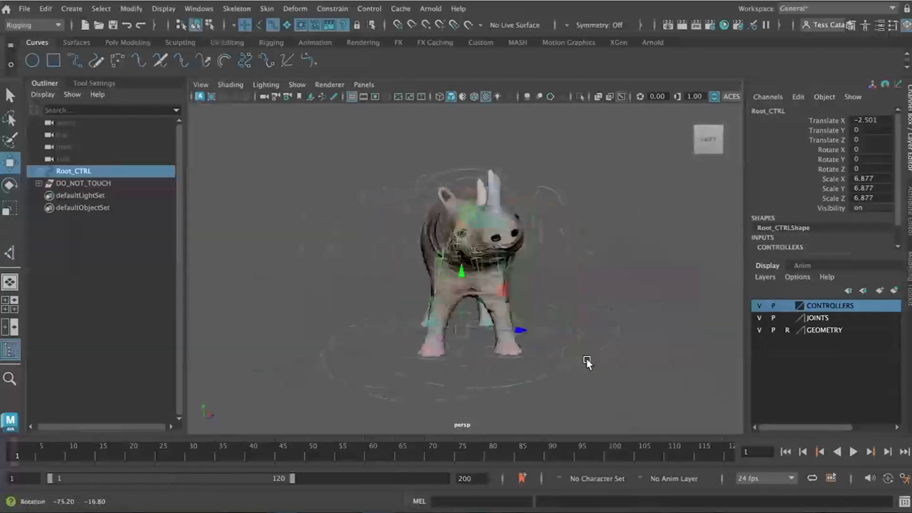